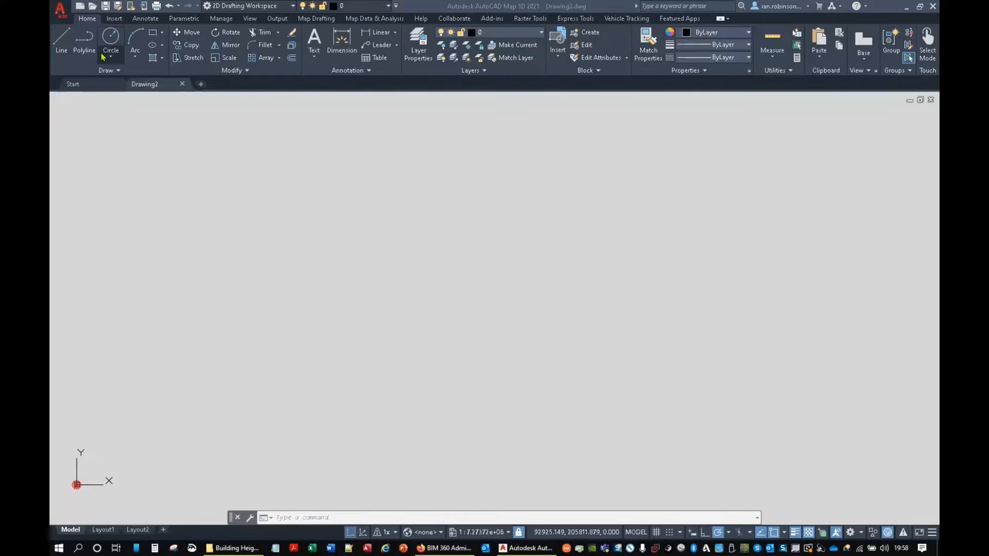
Switch to the IWR_M3D_Data workspace and widen the command window for more readable command history.
key("ctrl")
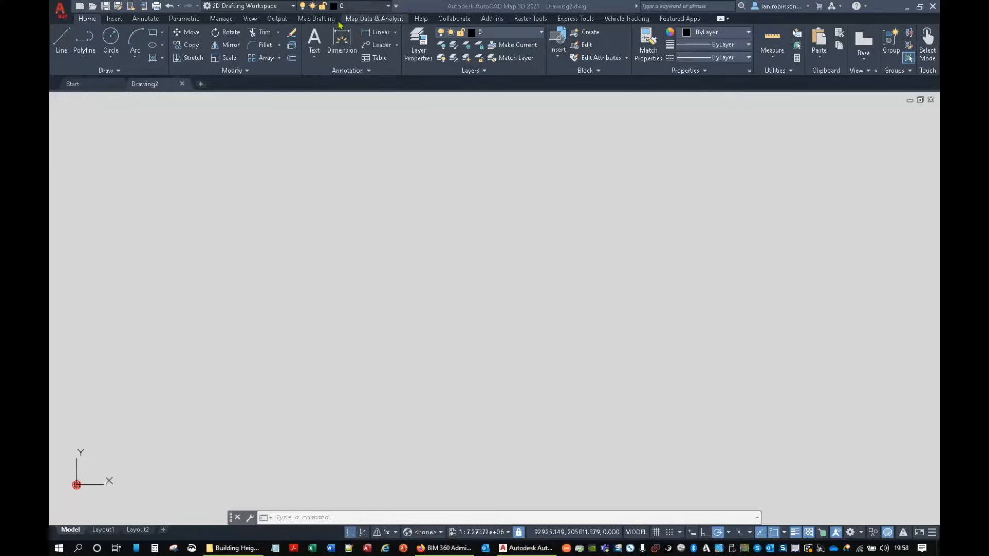
left_click(288, 6)
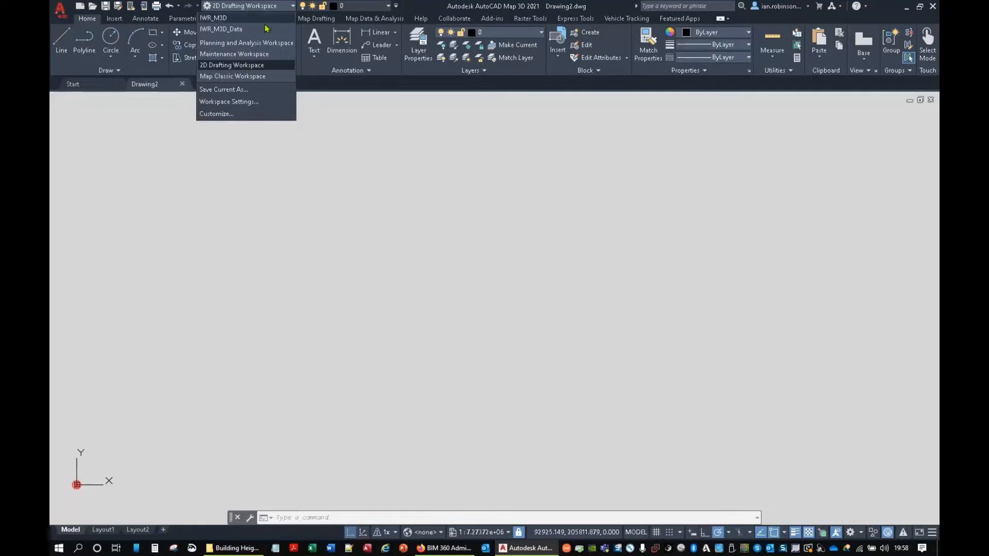
left_click(220, 29)
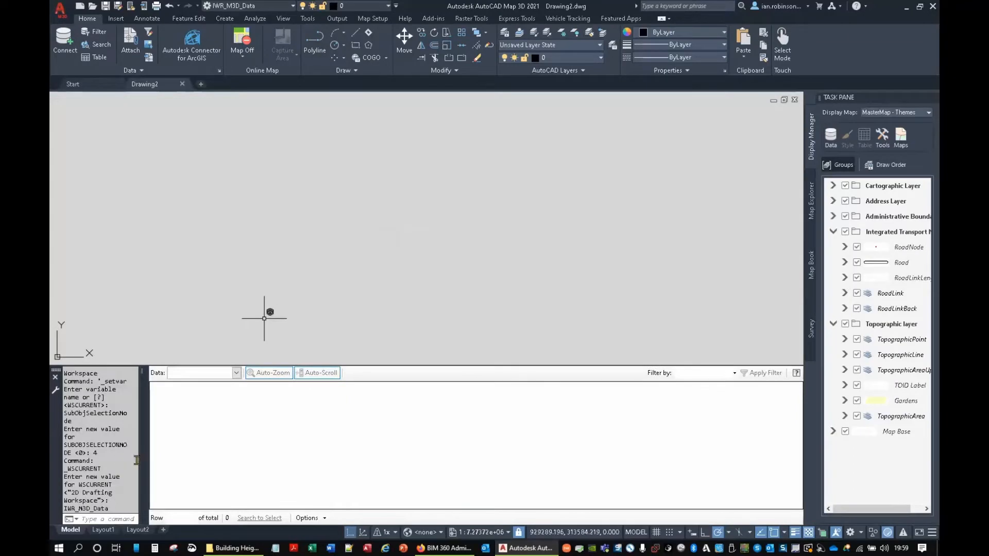
left_click_drag(140, 460, 187, 458)
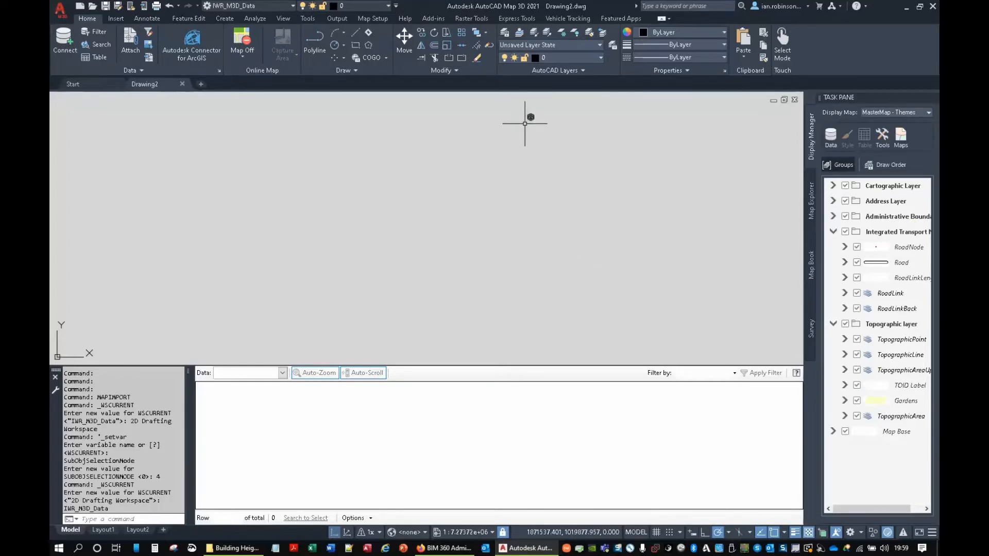
Examine the list of layers defined in the drawing and close the layer manager.
left_click(504, 34)
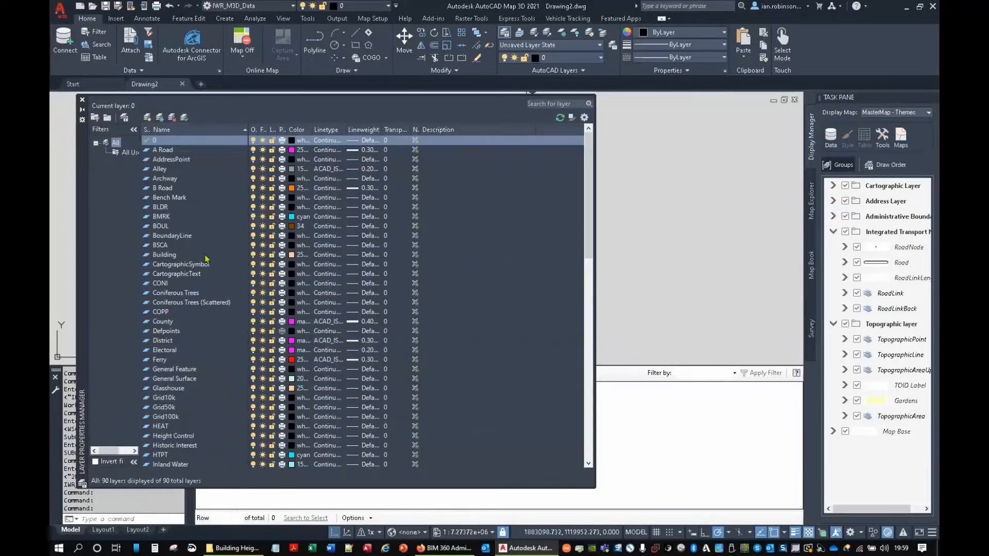
scroll(187, 335, "down", 9)
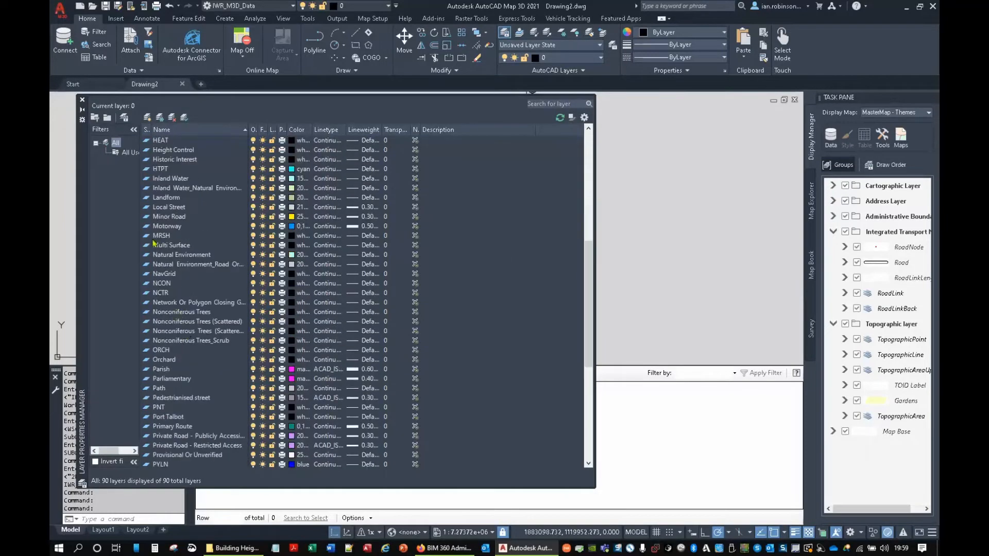
left_click(83, 101)
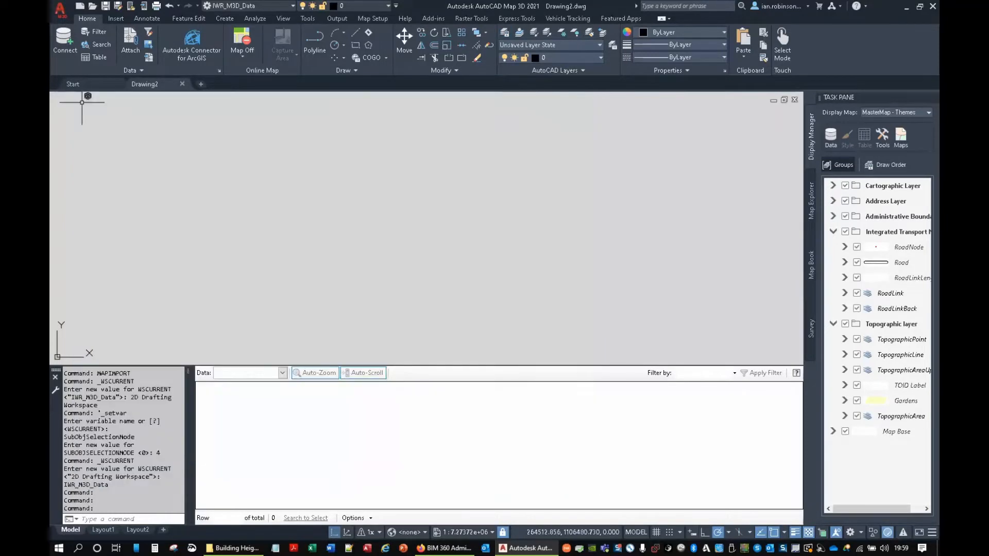
left_click(423, 243)
left_click(395, 266)
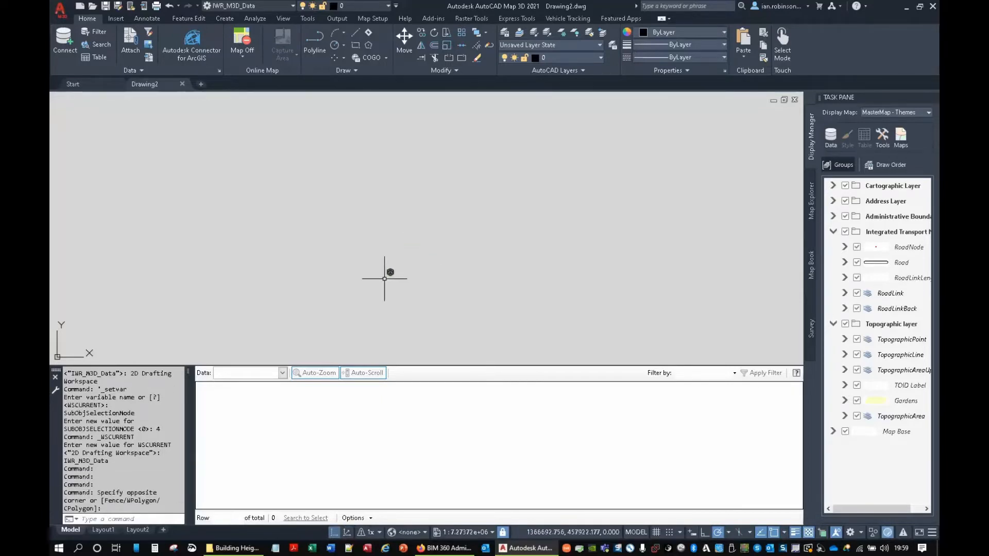
key("Escape")
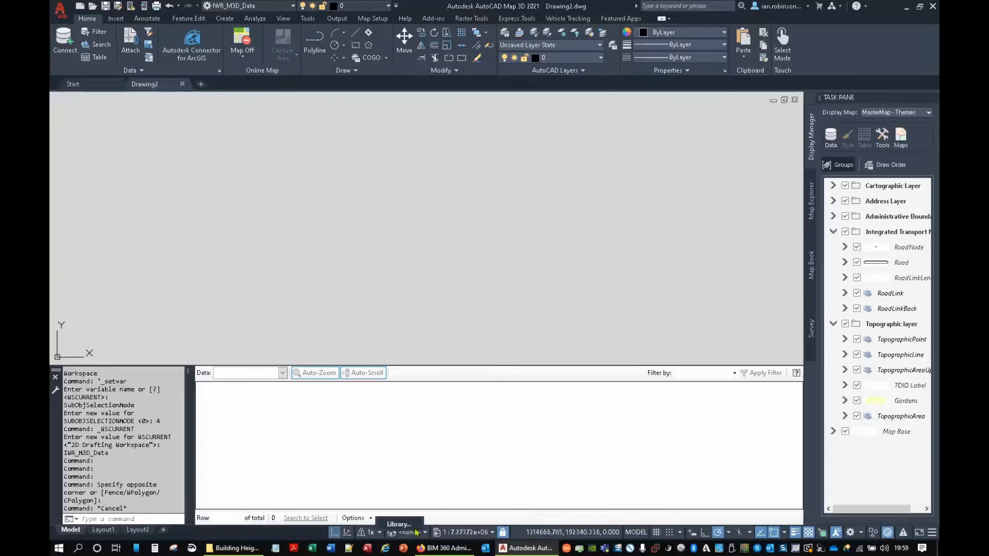
Find the coordinate system by searching for "british" and assign OSGB 1936 British National Grid to the drawing.
key("Escape")
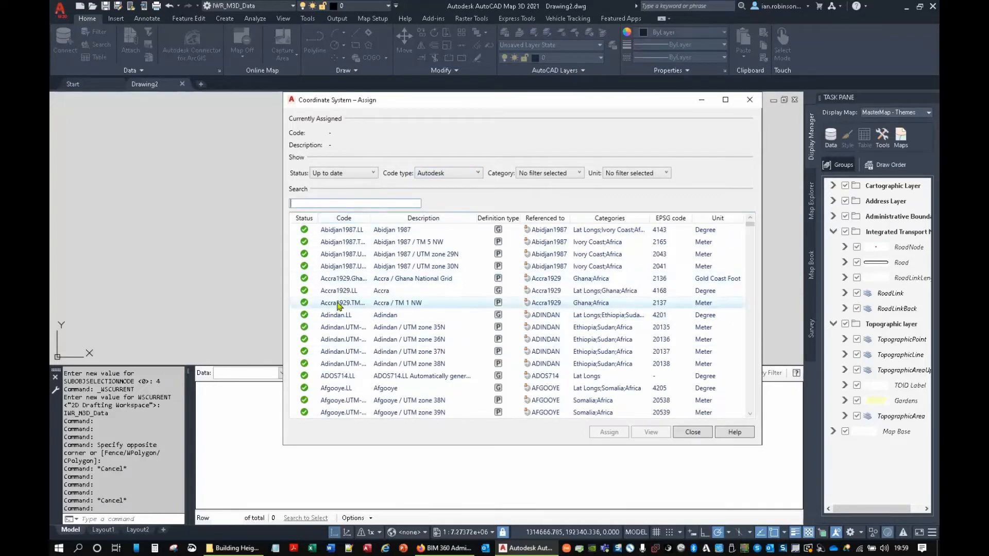
type("ritish")
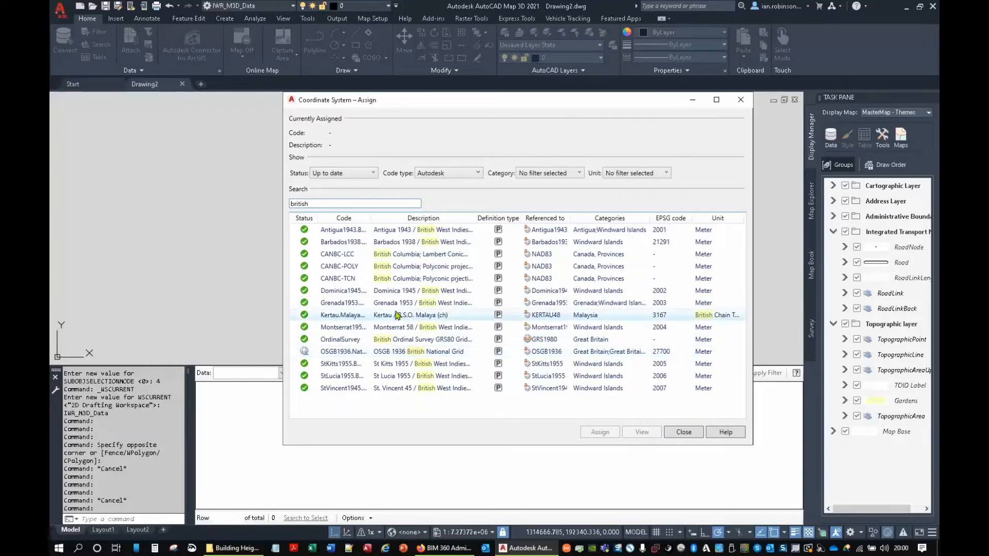
left_click(431, 352)
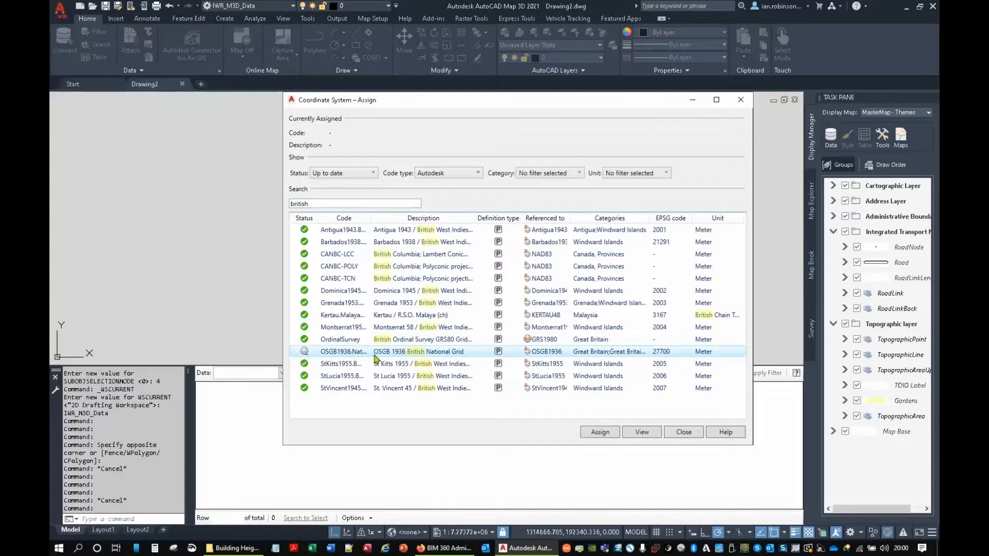
double_click(432, 353)
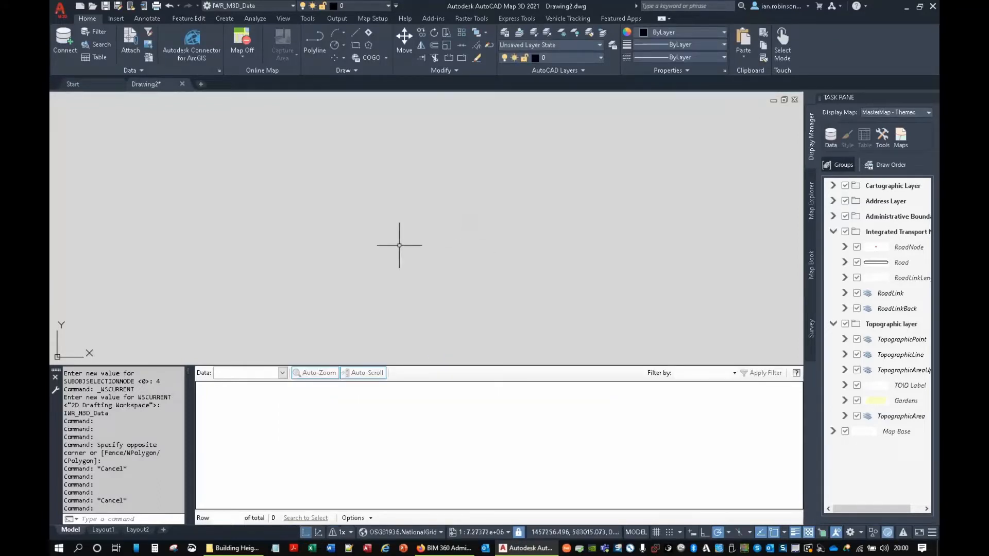
Turn on the aerial online map in the drawing.
left_click(241, 52)
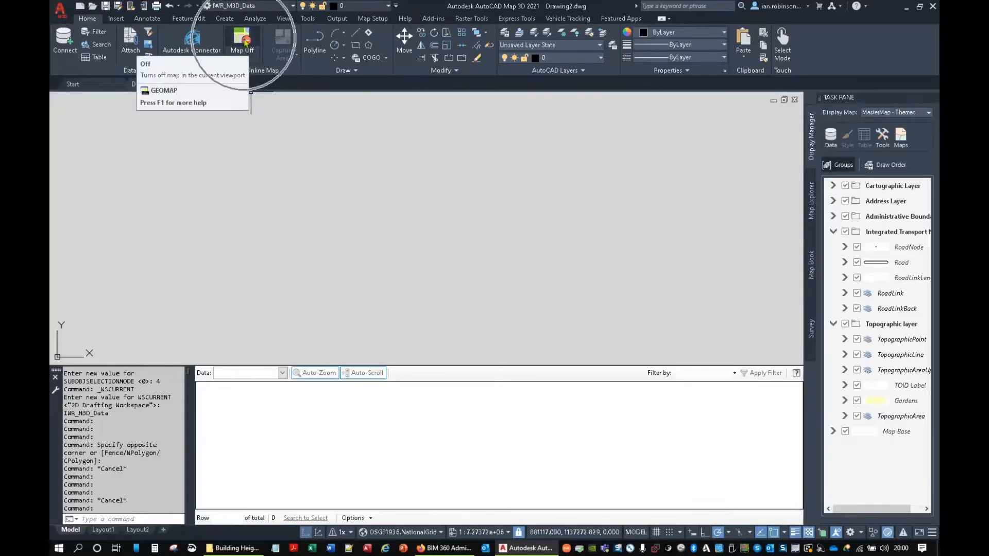
left_click(241, 62)
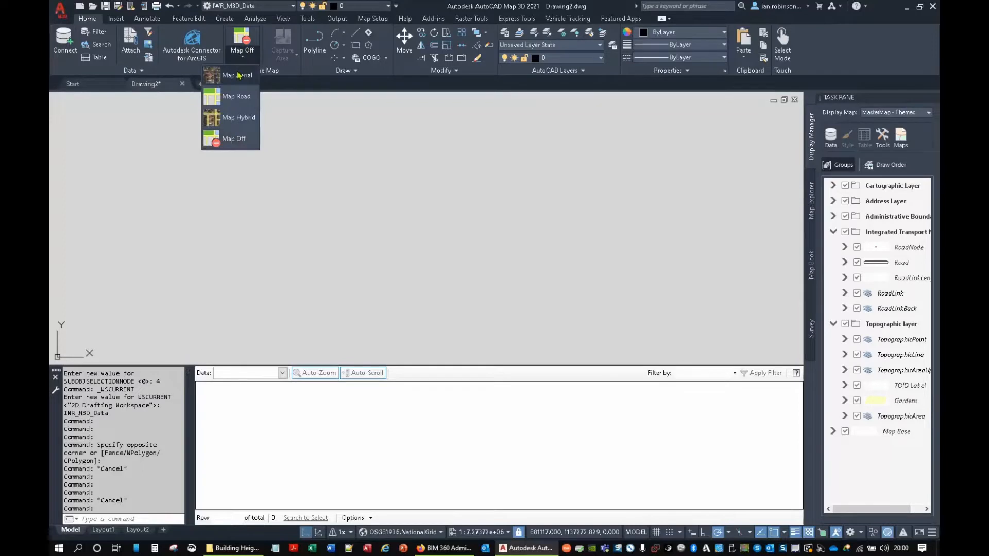
left_click(238, 76)
left_click(520, 308)
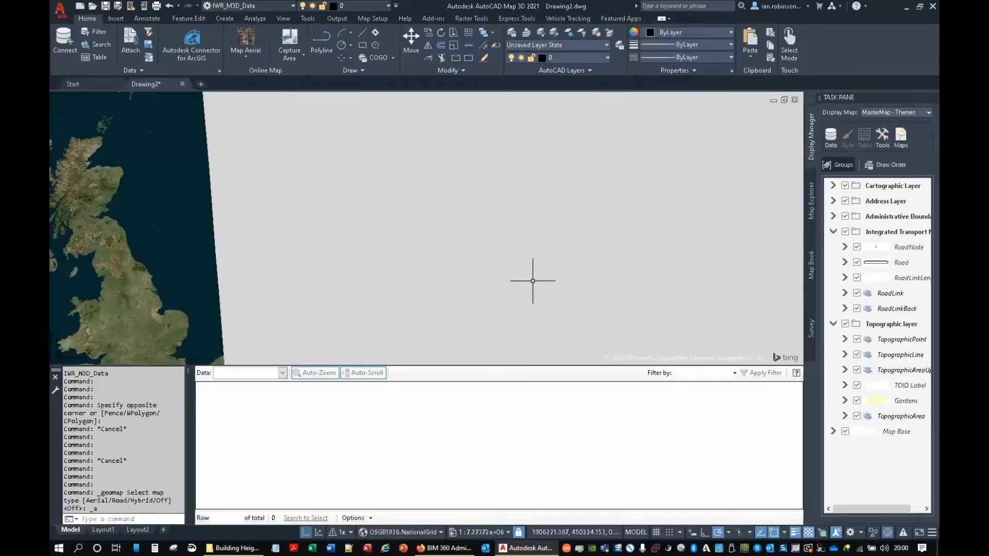
Inspect the aerial imagery of farmland in northern England and turn the online map off.
middle_click_drag(348, 235, 715, 215)
scroll(460, 247, "up", 10)
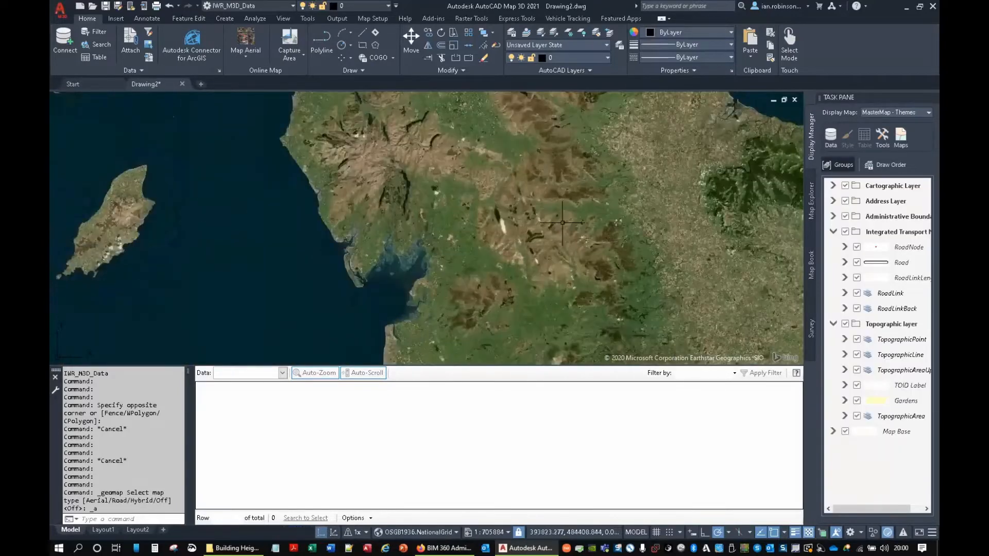
scroll(472, 232, "up", 15)
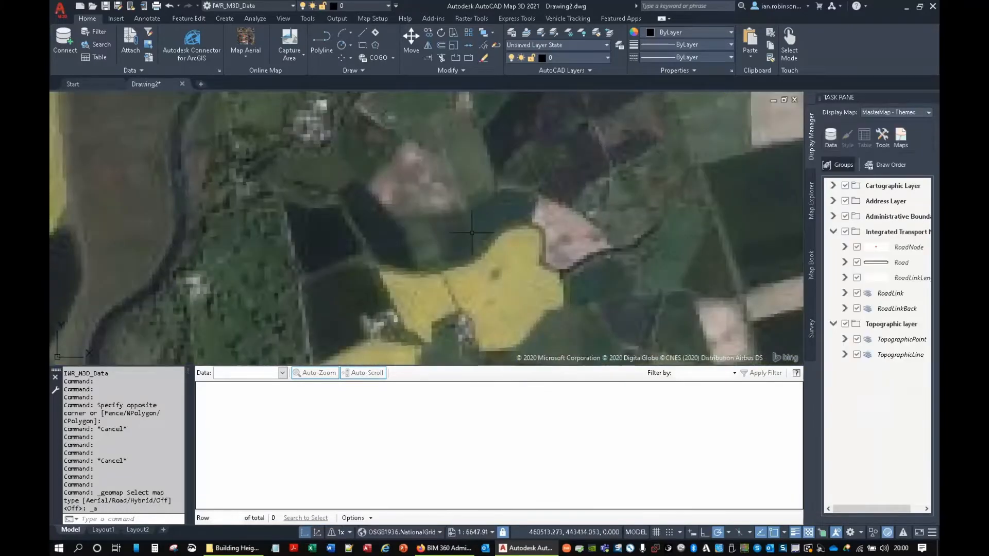
middle_click_drag(371, 198, 471, 366)
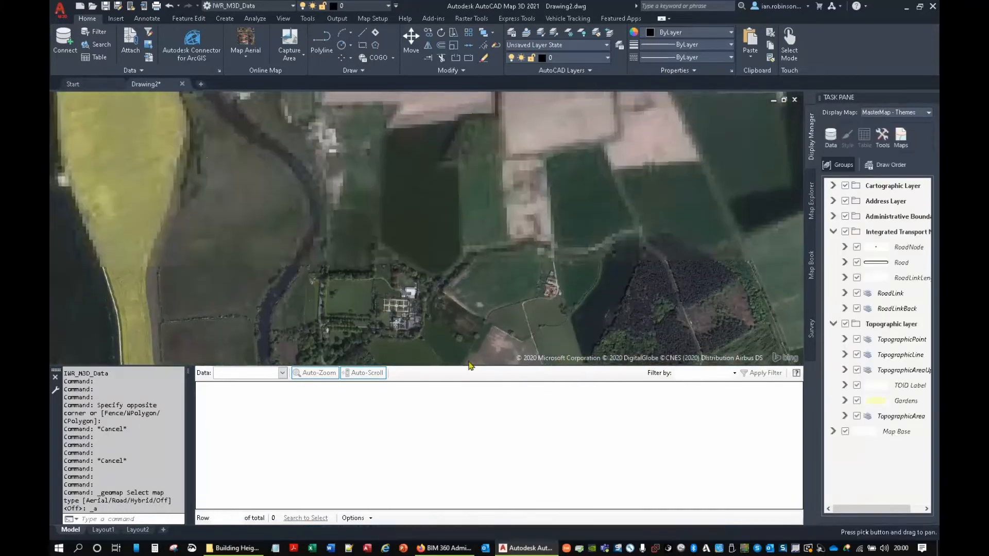
middle_click_drag(472, 251, 492, 332)
scroll(492, 322, "up", 1)
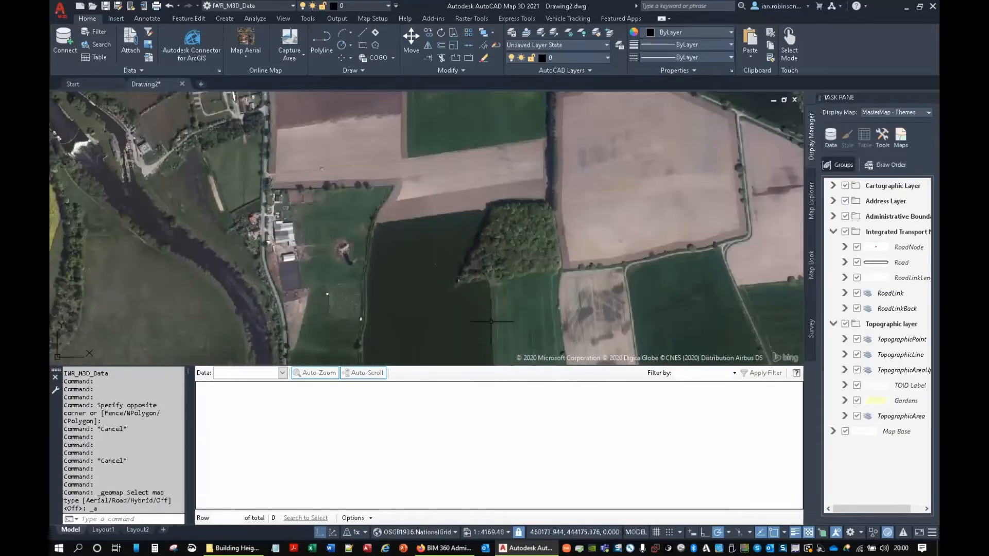
left_click(247, 55)
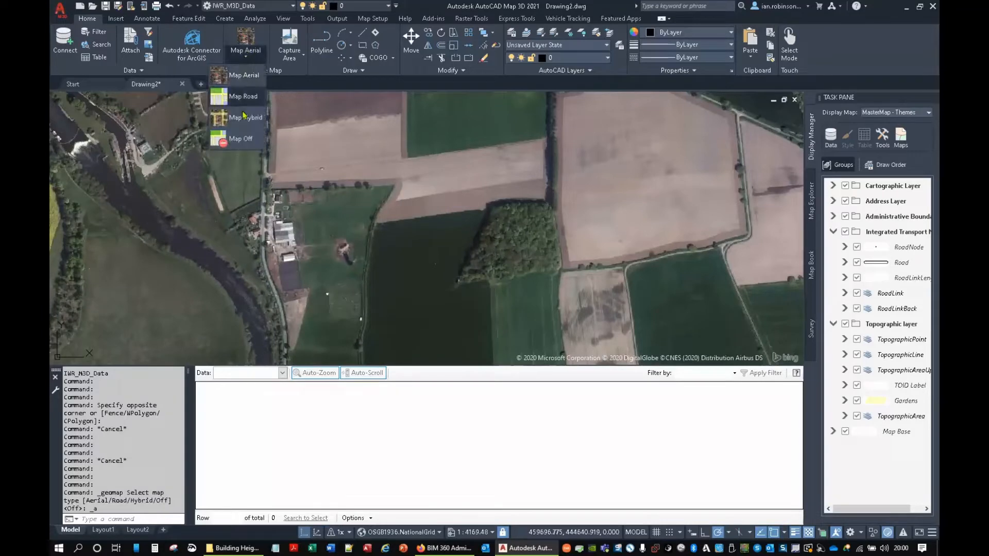
left_click(247, 143)
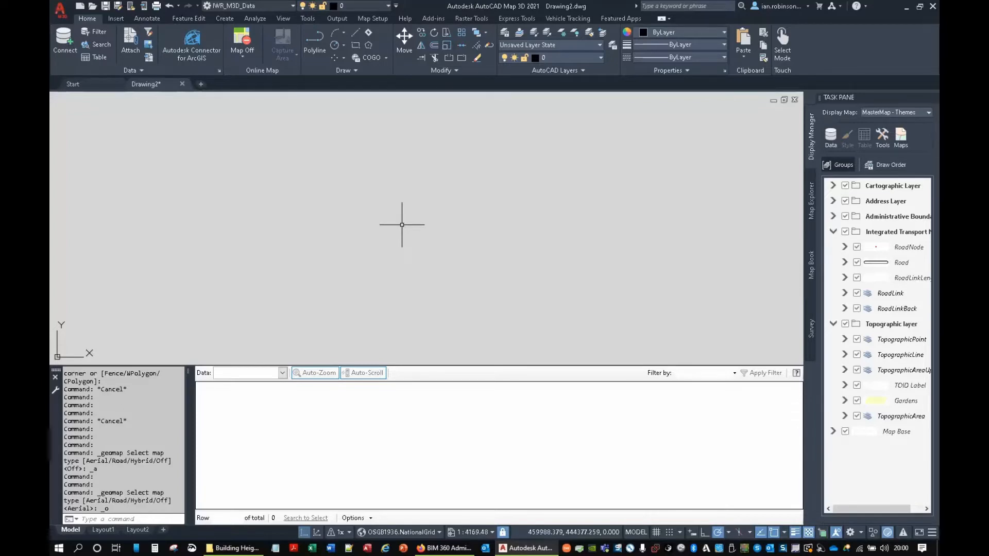
Start MAPIMPORT and select os-mastermap-topography-layer-sample-data.gz in the Building Heights folder, checking its file details.
type("map")
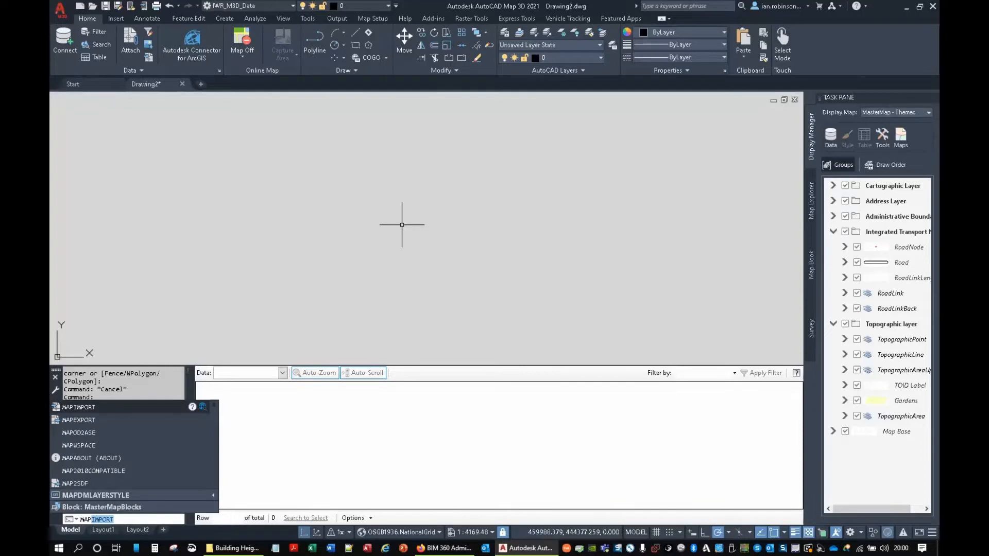
key("Return")
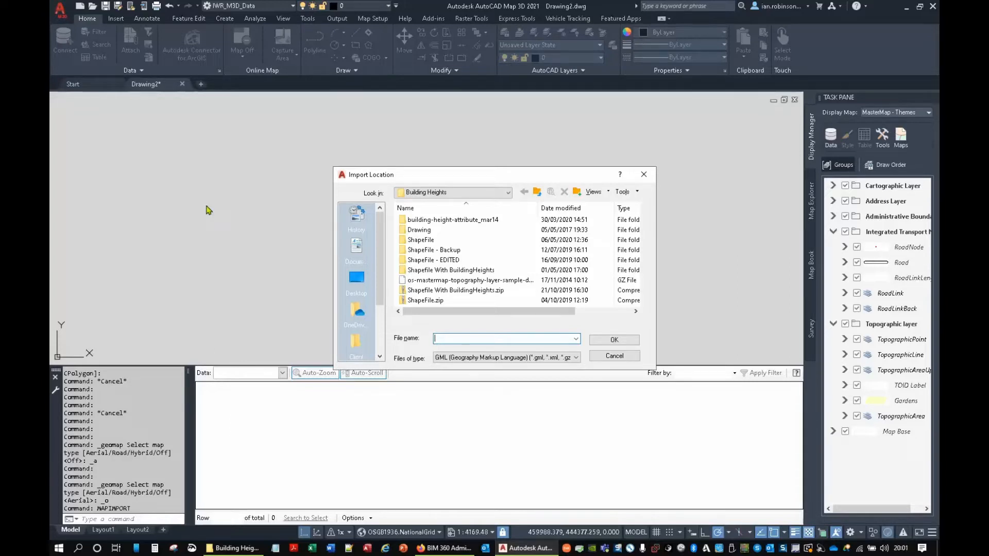
left_click(420, 282)
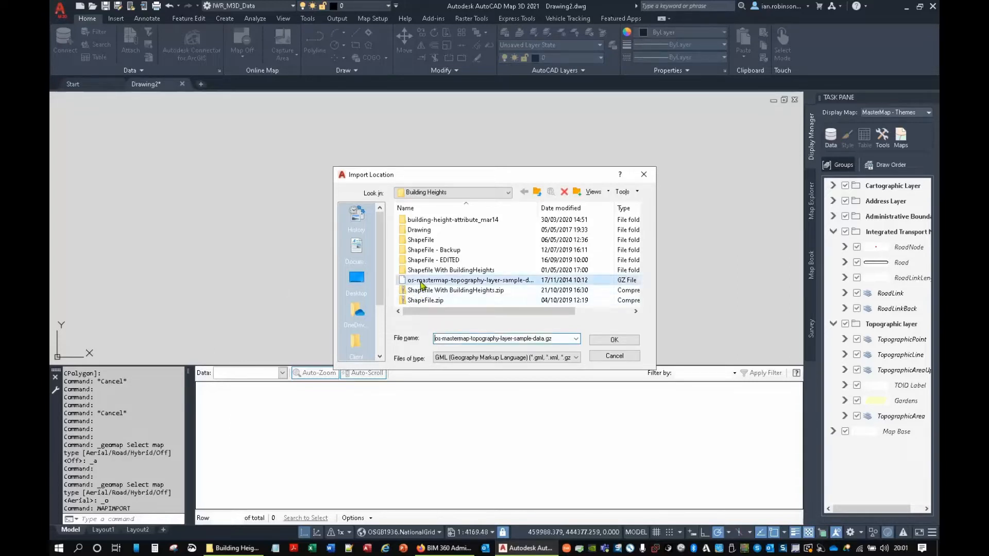
left_click_drag(443, 311, 498, 311)
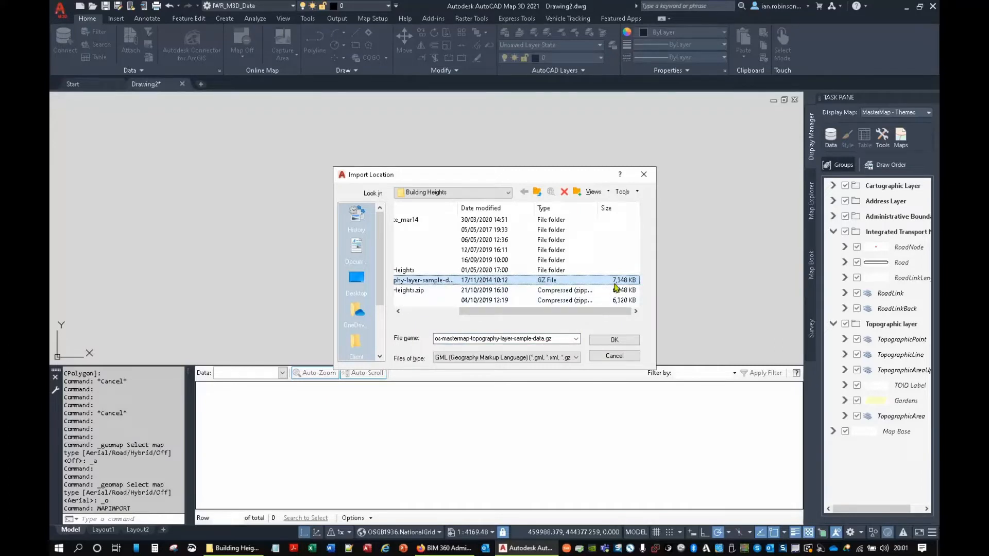
left_click_drag(498, 311, 441, 311)
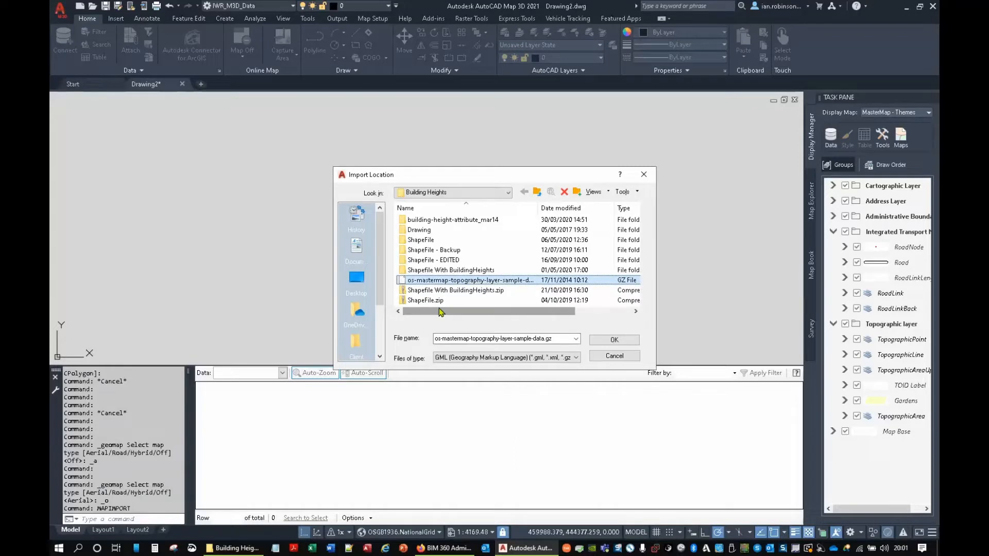
Review the supported import formats, keep GML (Geography Markup Language) as the file type, and open the selected MasterMap sample file.
left_click(512, 358)
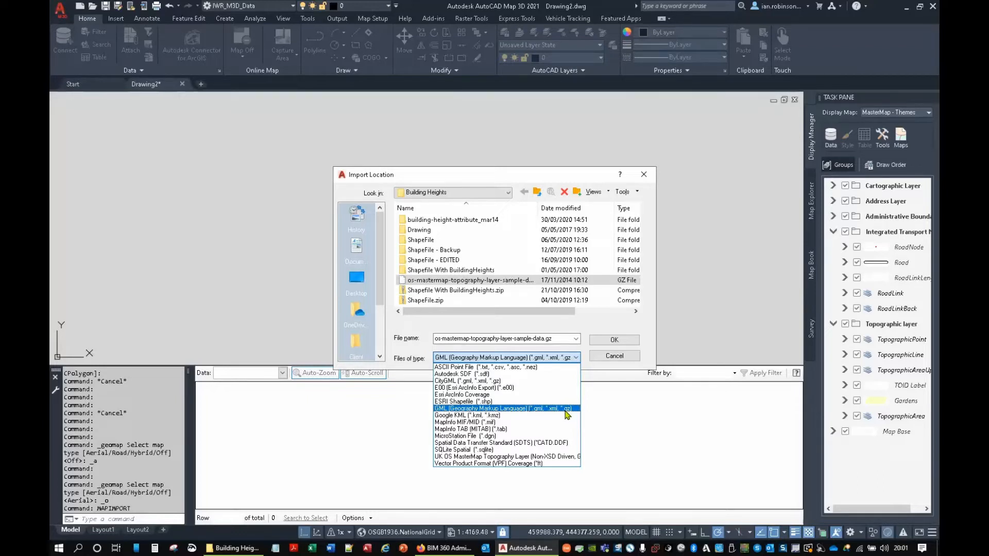
left_click(492, 402)
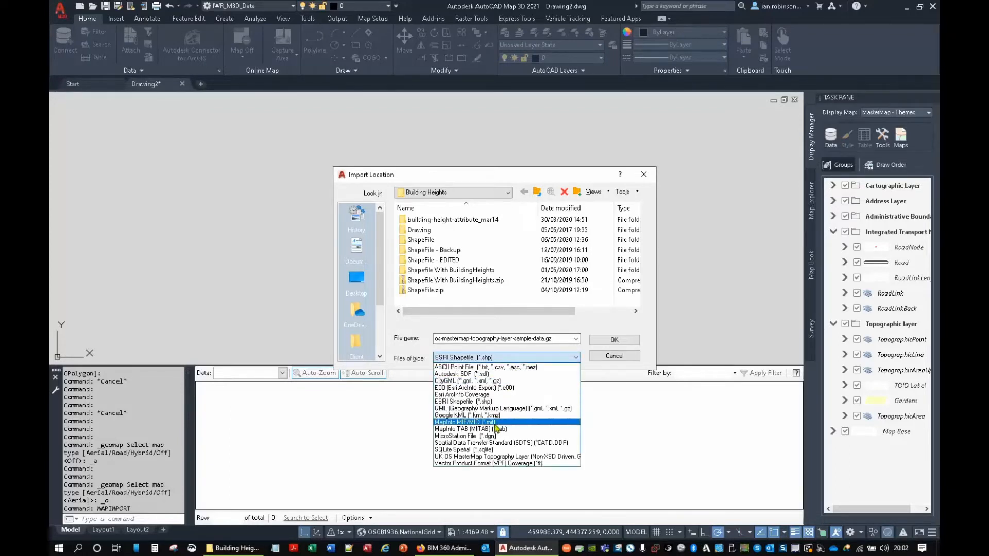
left_click(508, 409)
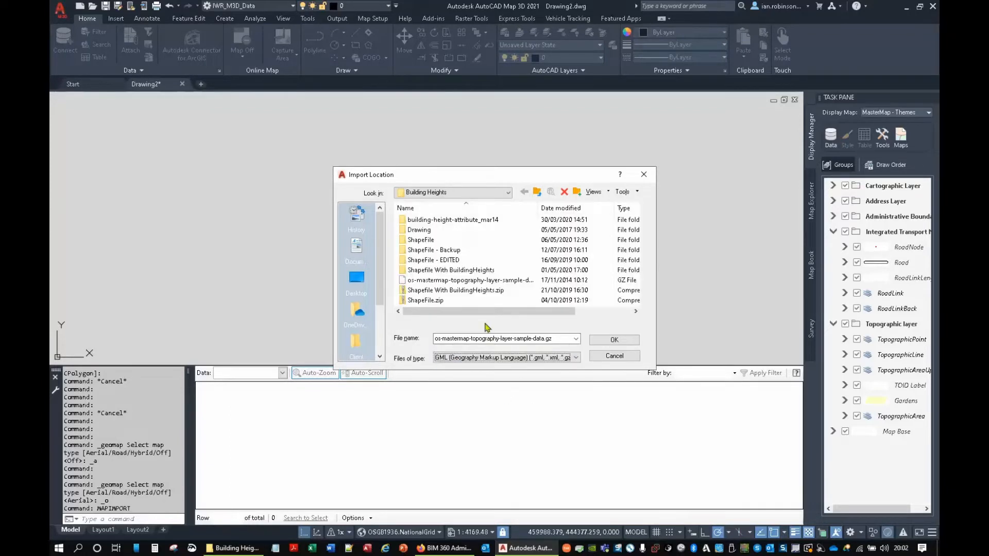
left_click(466, 282)
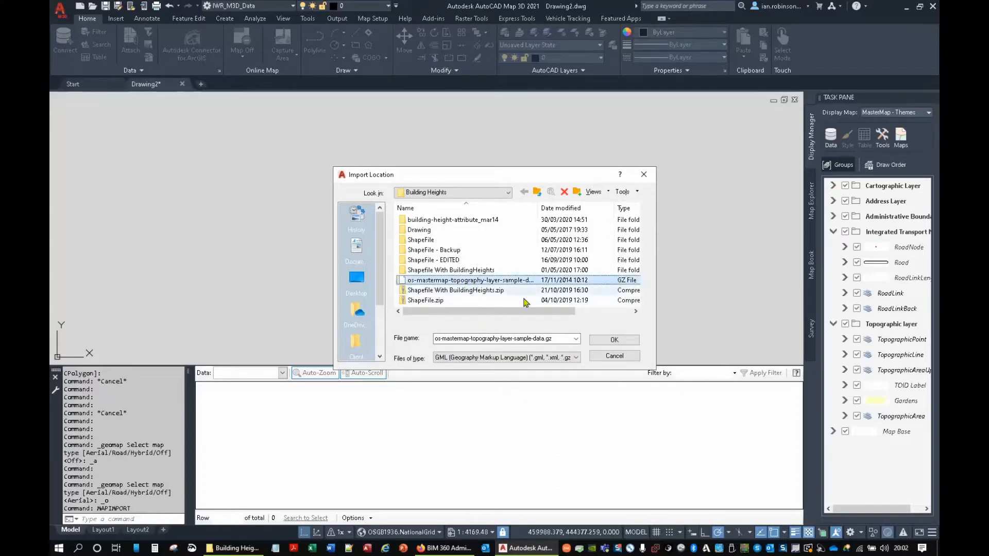
left_click(608, 341)
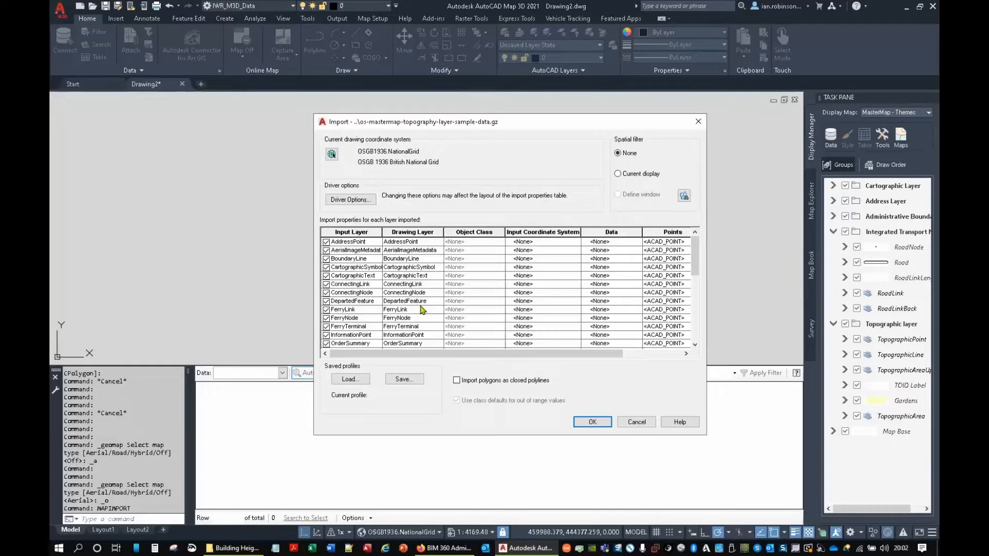
Assign a data table to every input layer in the import properties and deselect all input layers.
right_click(612, 237)
left_click(624, 267)
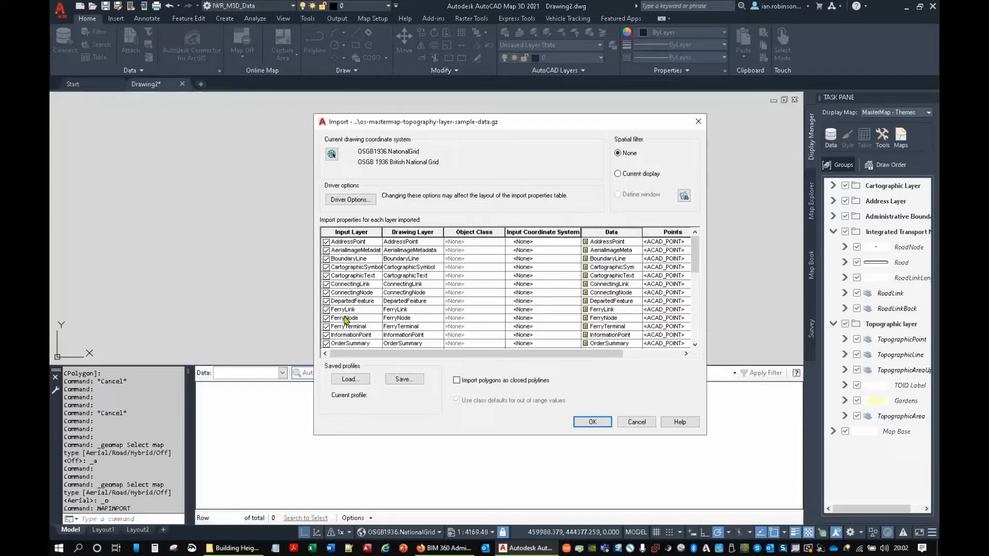
right_click(344, 245)
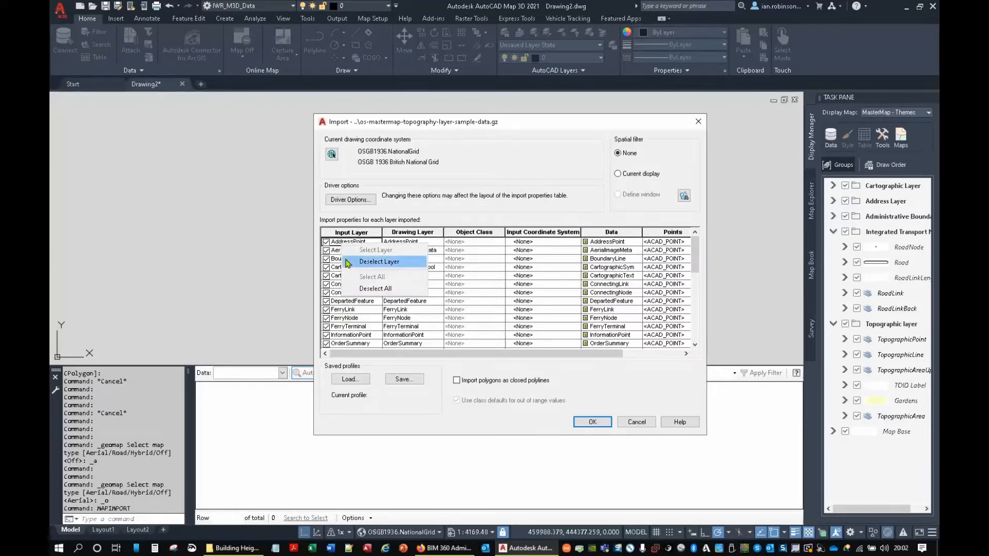
left_click(360, 289)
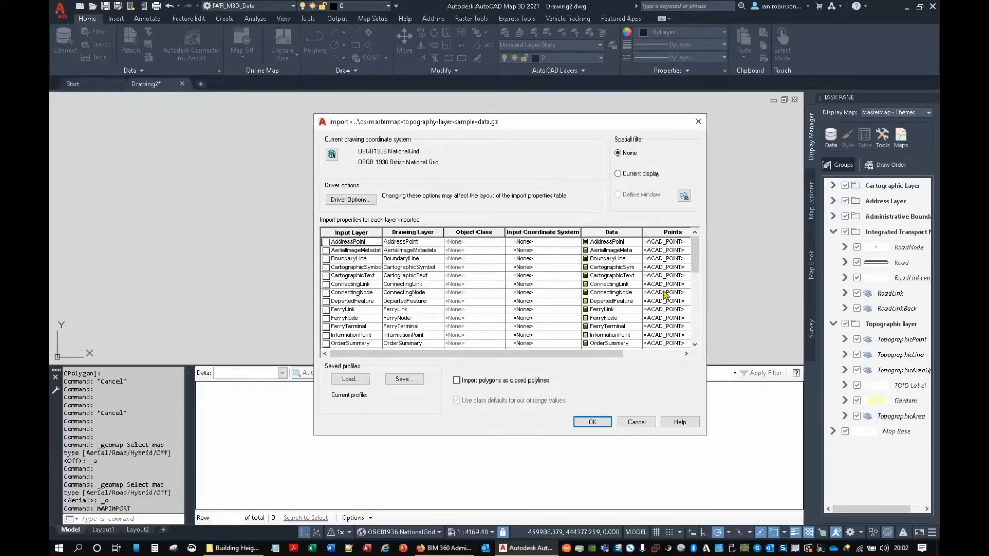
Include only the TopographicArea, TopographicLine and CartographicText input layers and run the MasterMap import.
left_click_drag(695, 255, 699, 342)
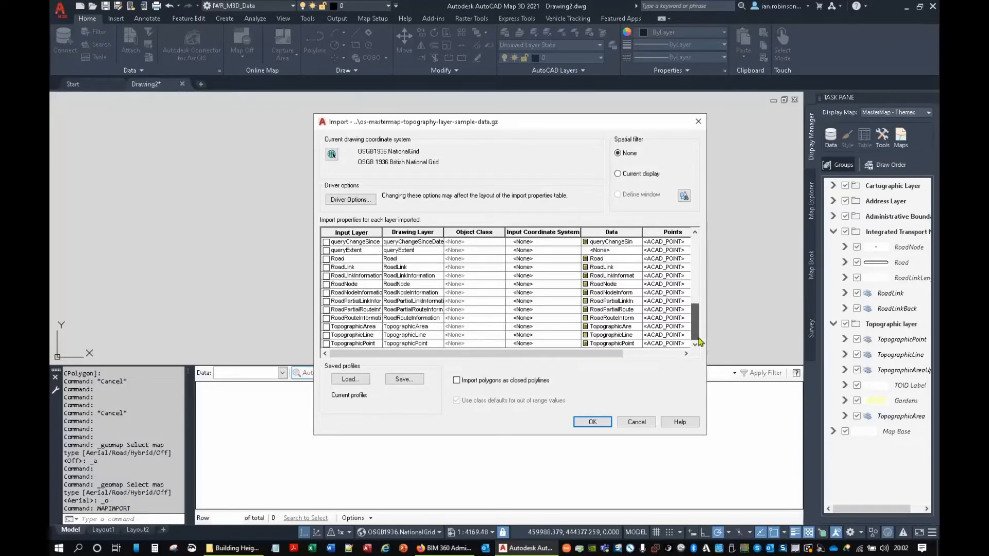
left_click(326, 326)
left_click(326, 336)
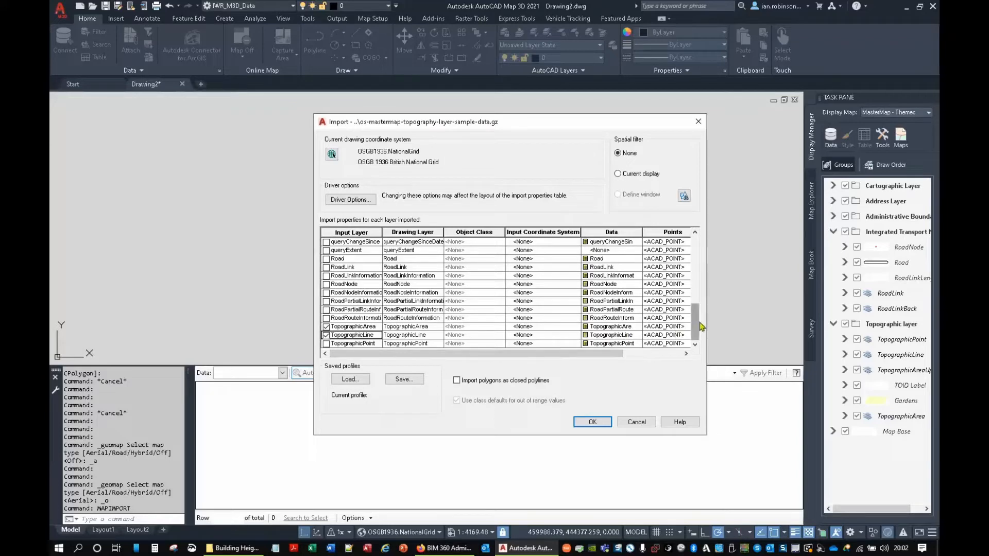
left_click_drag(700, 327, 699, 244)
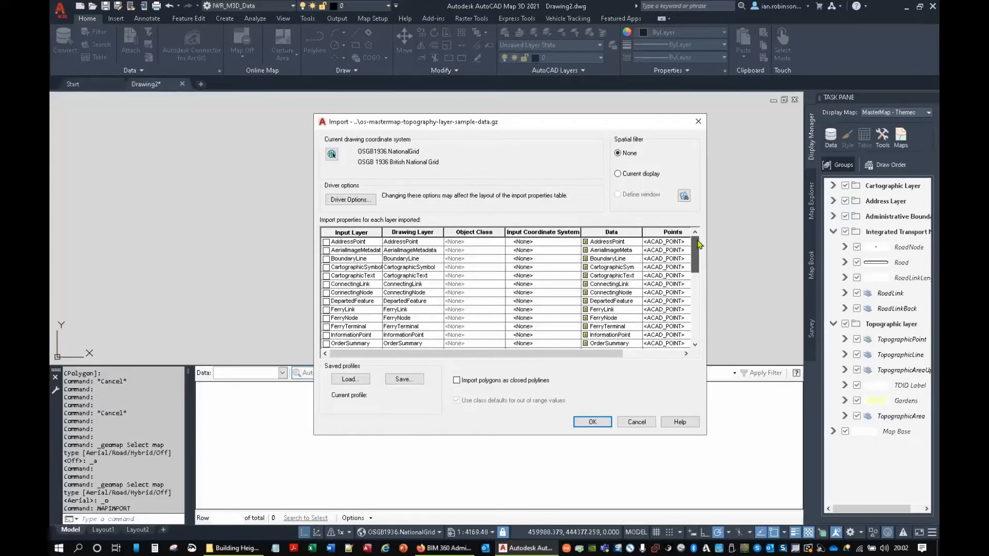
left_click(326, 275)
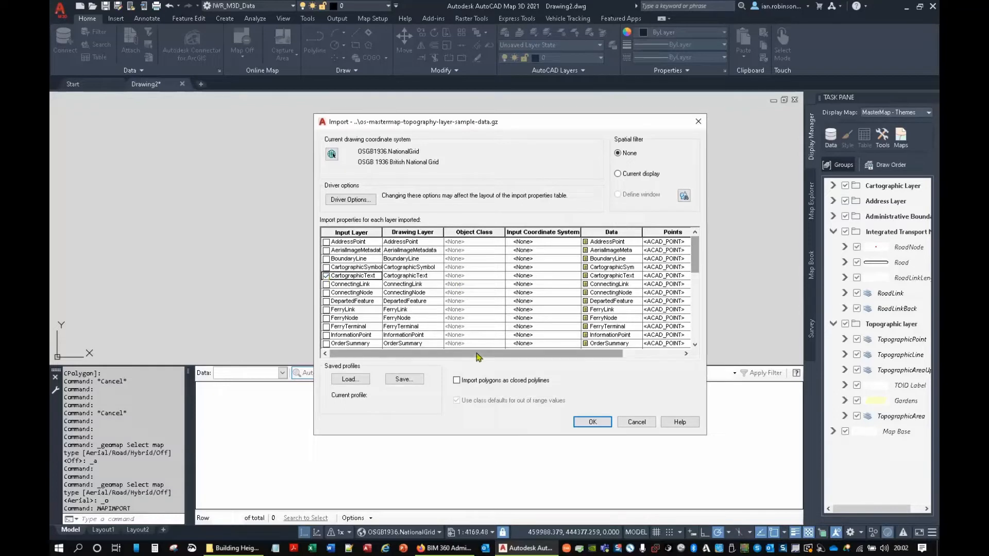
left_click(594, 428)
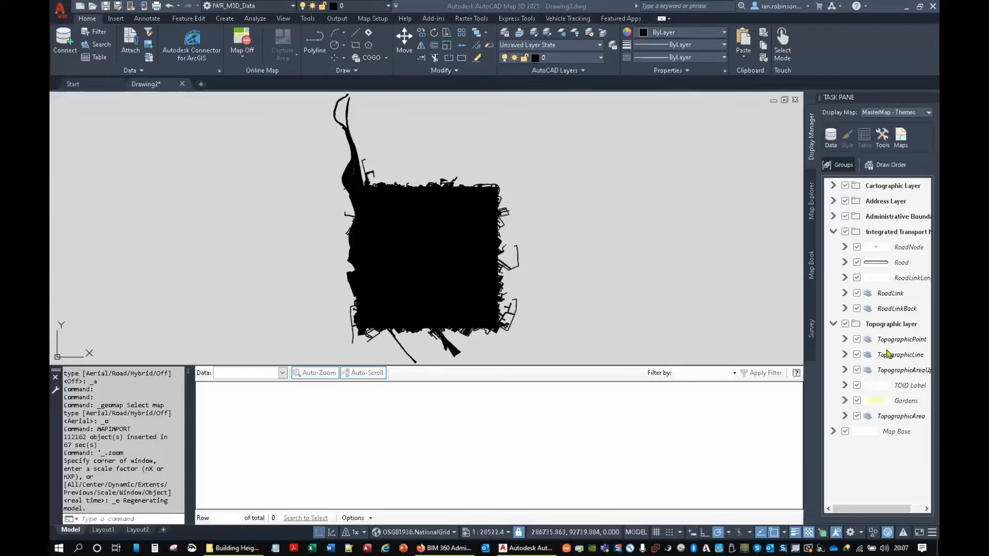
Update the TopographicArea theme in the Topographic layer group to apply its styling to the imported data.
right_click(885, 374)
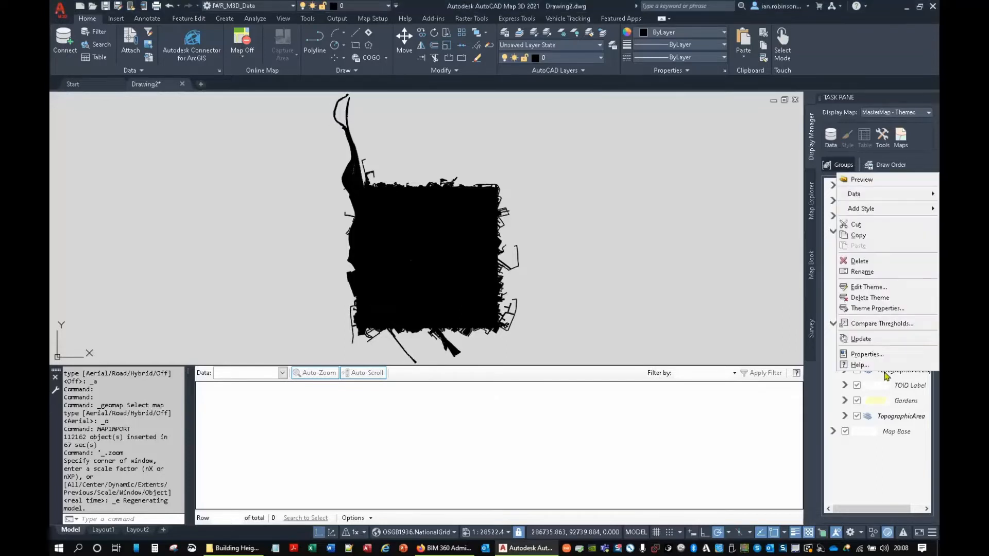
right_click(885, 417)
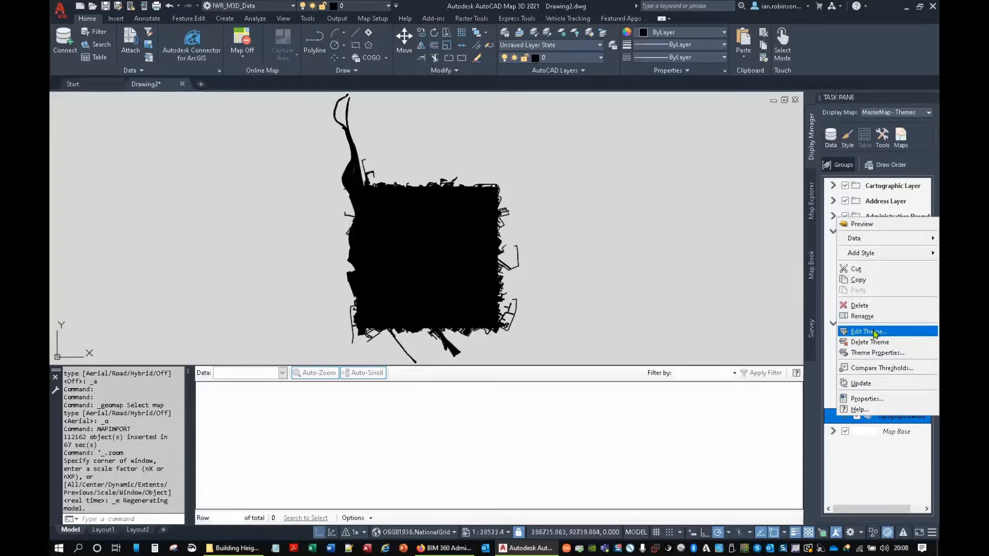
left_click(861, 383)
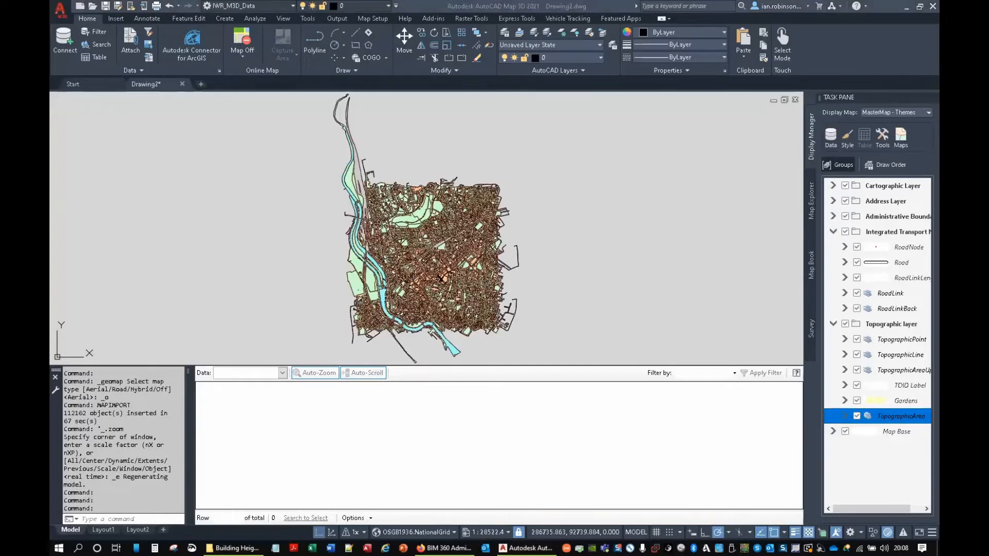
Examine the themed map's area fills, building numbers and street labels around Richmond Road.
scroll(435, 266, "up", 4)
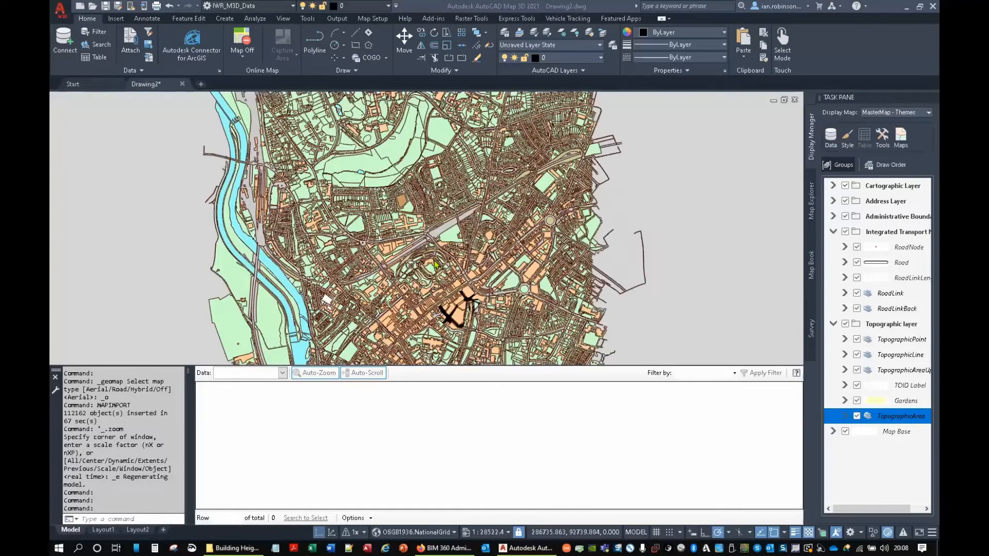
scroll(435, 265, "up", 10)
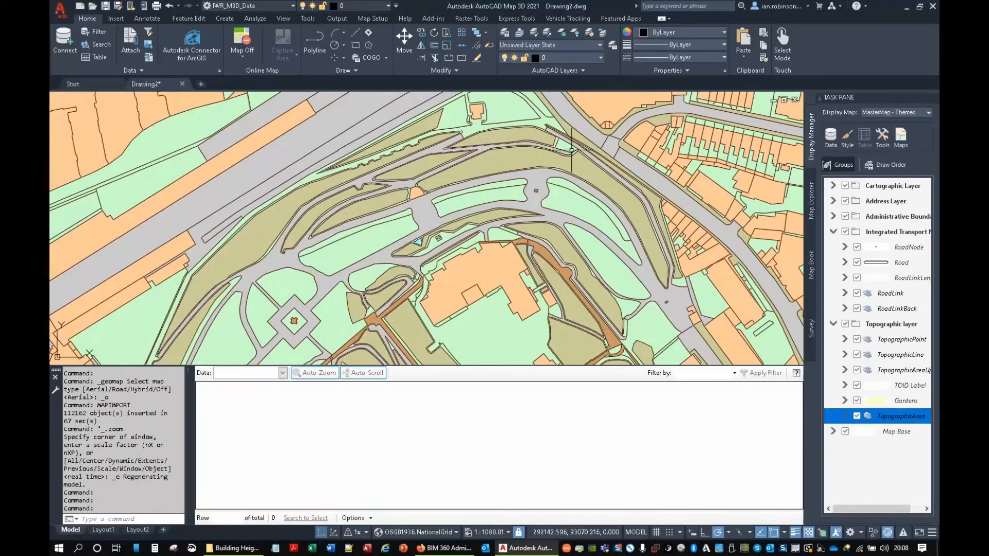
middle_click_drag(324, 249, 637, 136)
middle_click_drag(345, 269, 582, 174)
middle_click_drag(364, 287, 309, 505)
middle_click_drag(342, 318, 364, 309)
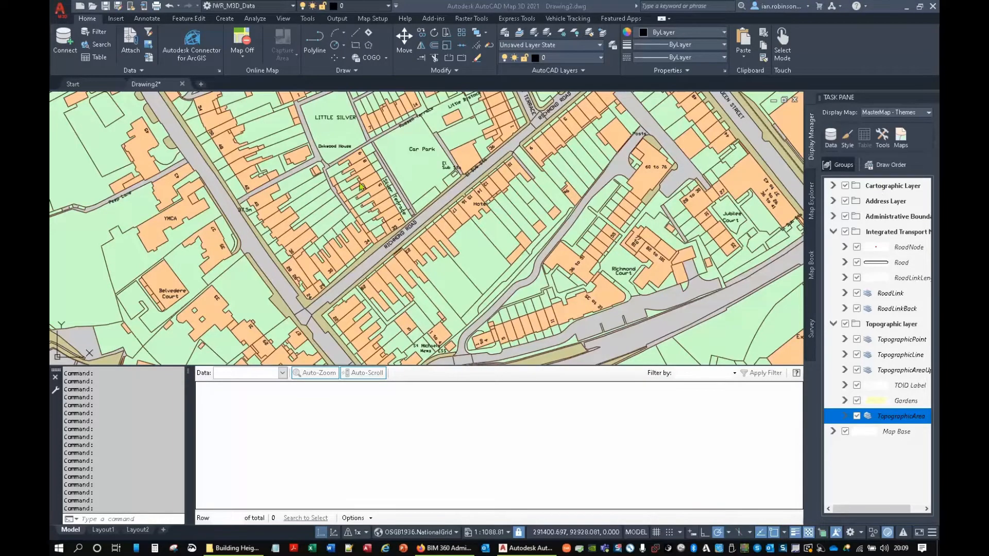
scroll(566, 243, "down", 2)
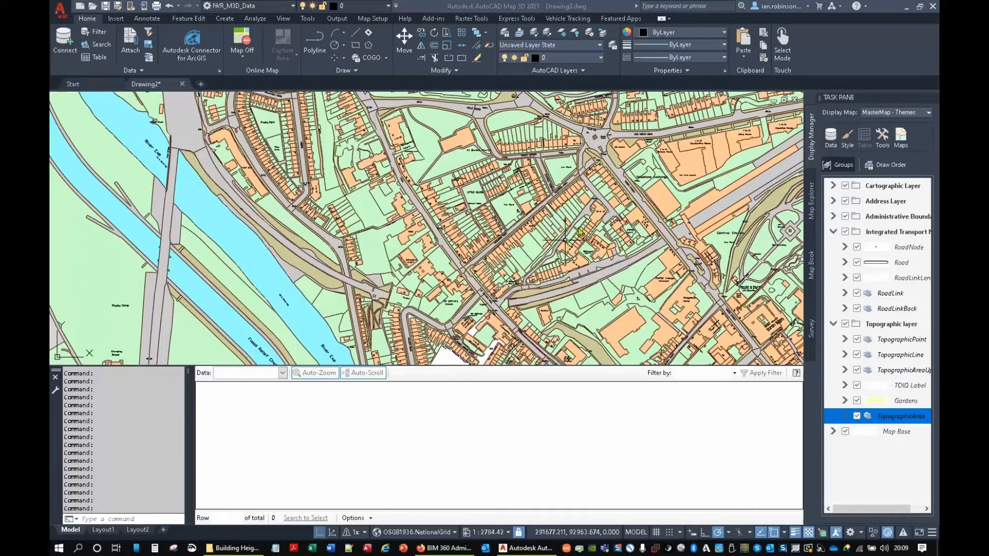
scroll(528, 235, "up", 4)
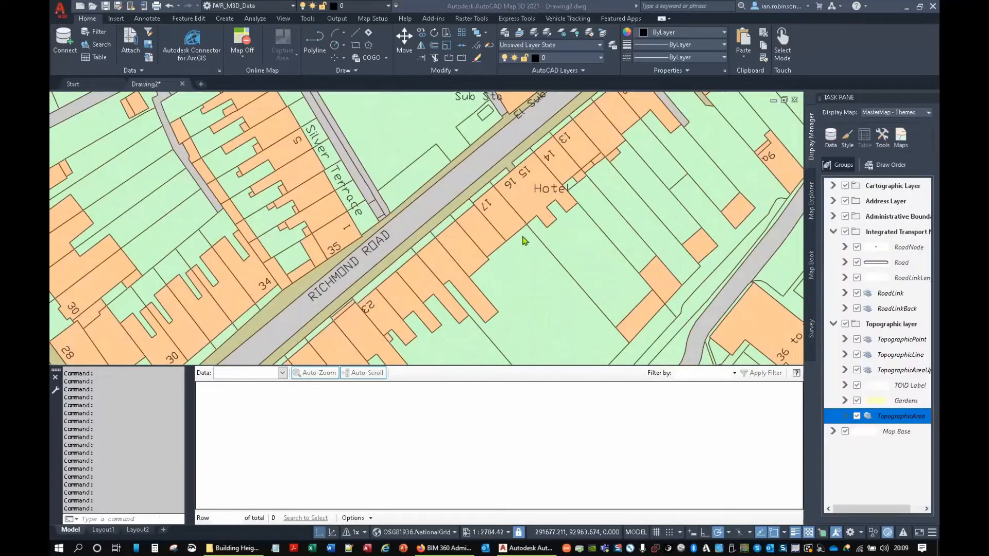
Select the building polygon numbered 17 on Richmond Road and inspect its properties and TopographicArea object data.
left_click(501, 215)
left_click(497, 212)
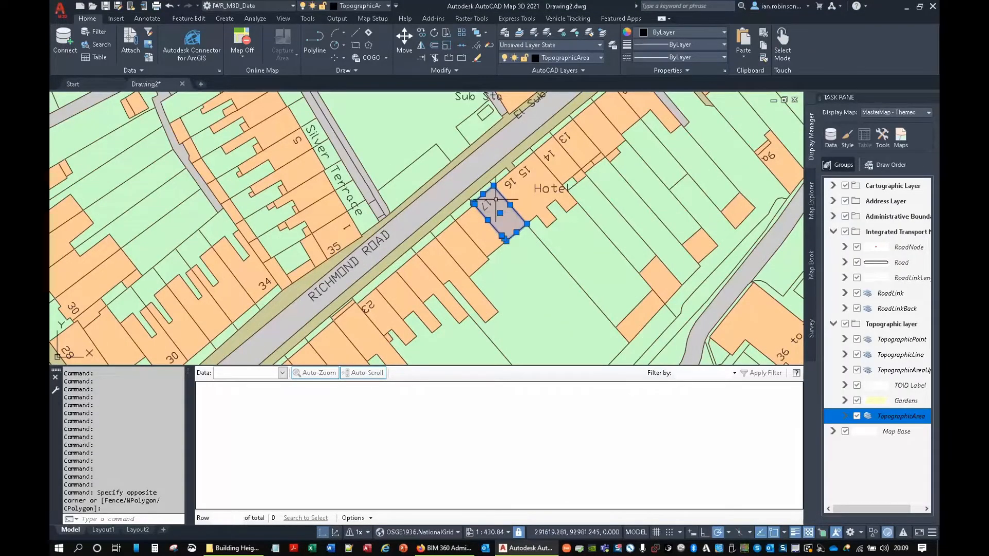
right_click(496, 202)
left_click(528, 439)
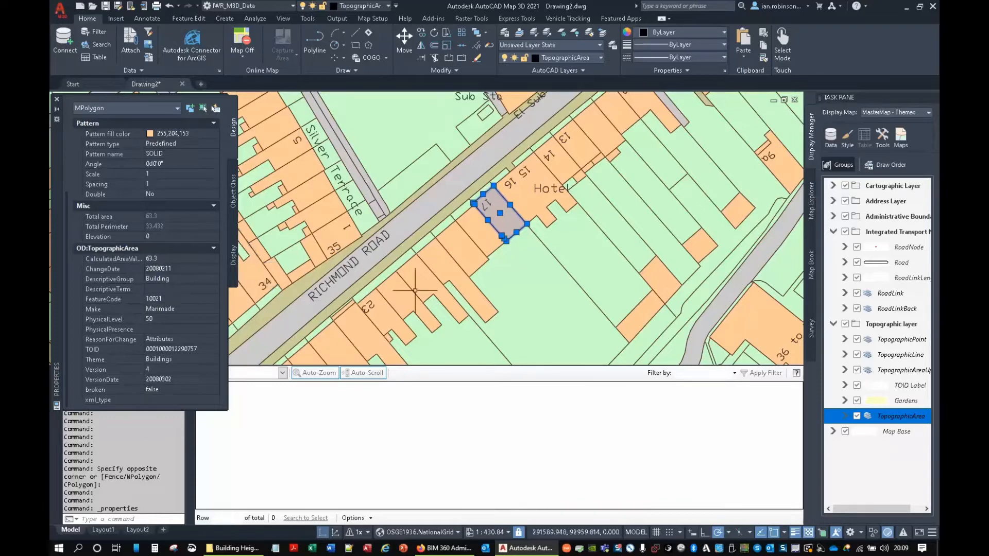
Compare the TopographicArea object data of the car park polygon and the small land polygon beside Richmond Road.
key("Escape")
left_click(402, 153)
left_click(393, 137)
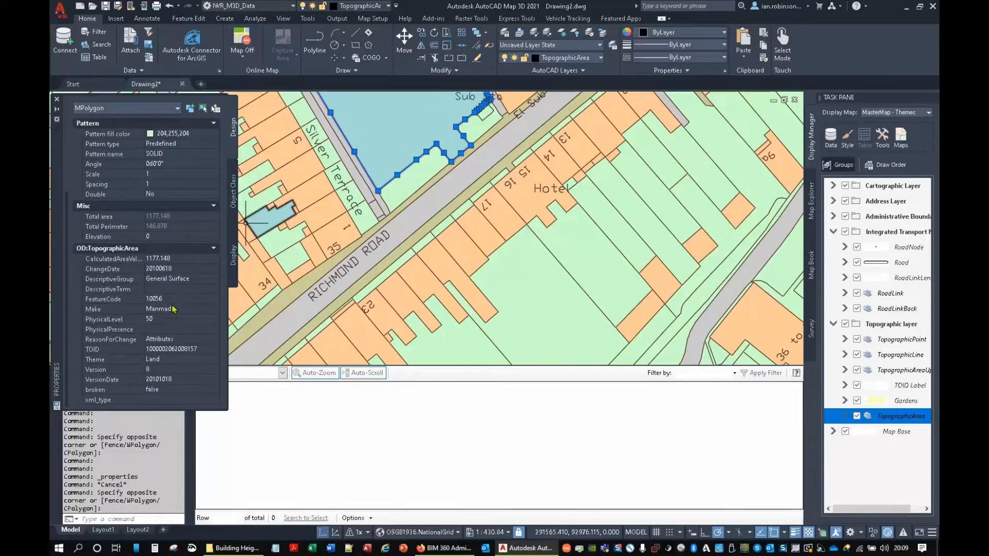
key("Escape")
left_click(414, 176)
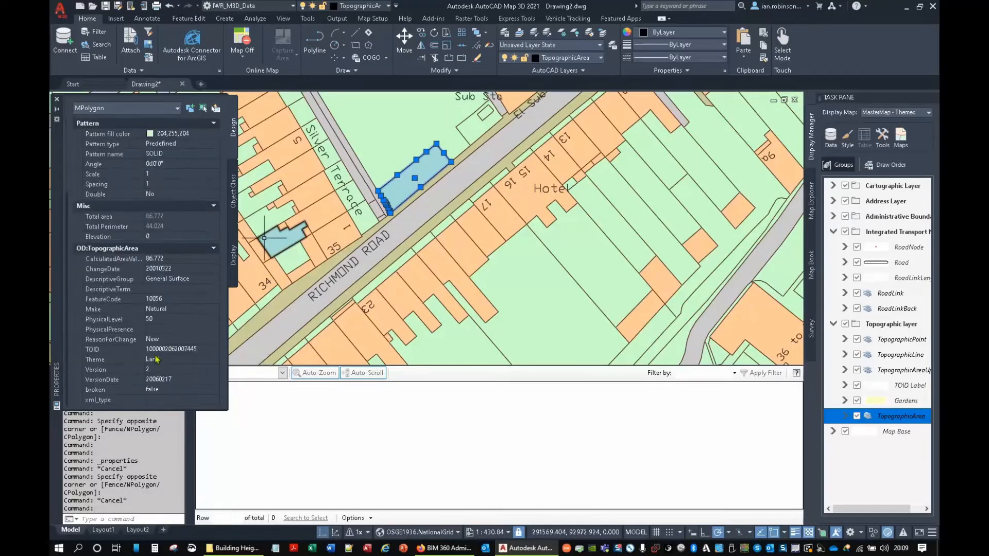
key("Escape")
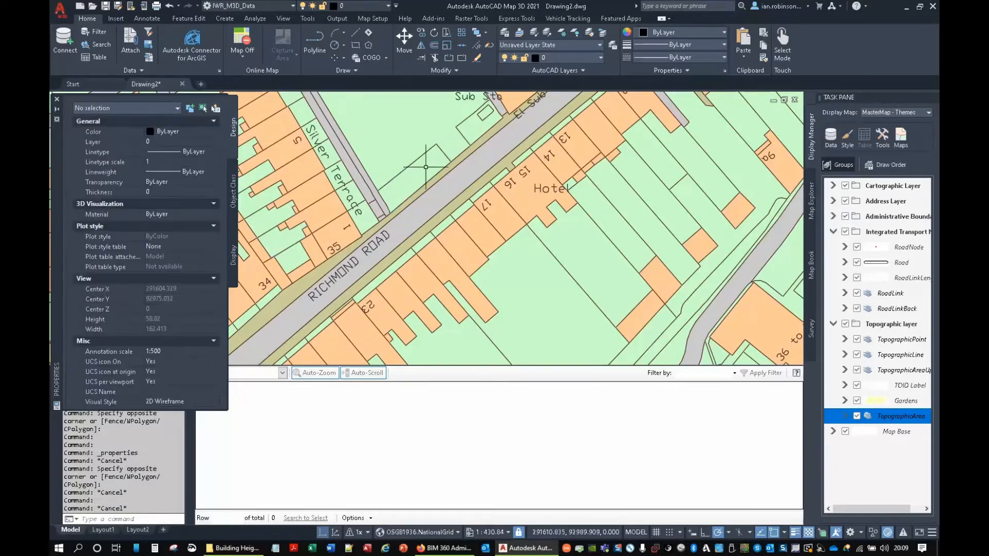
Change the car park polygon's pattern fill color to a near-white shade from the AutoCAD Color Index, and clear the selection.
middle_click_drag(425, 167, 514, 318)
left_click(457, 187)
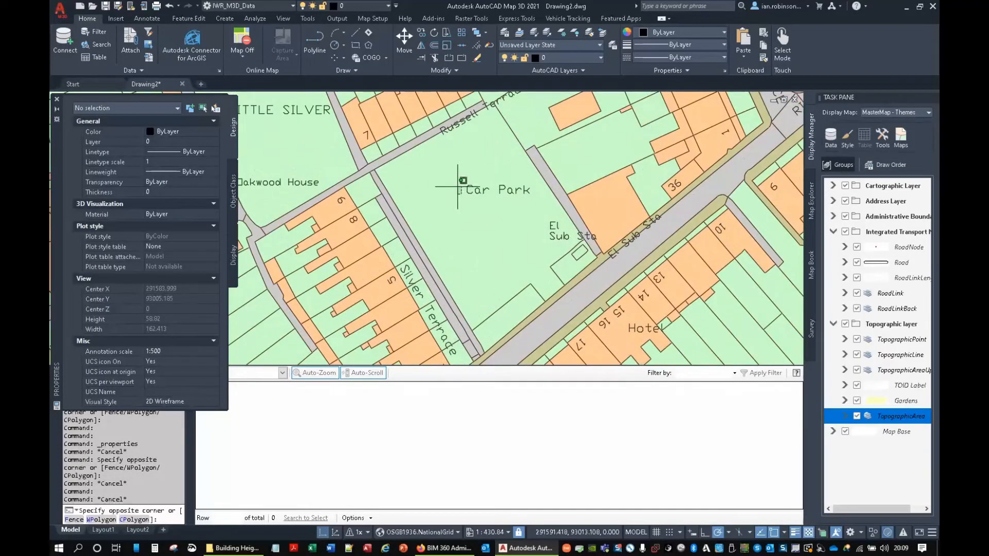
left_click(456, 185)
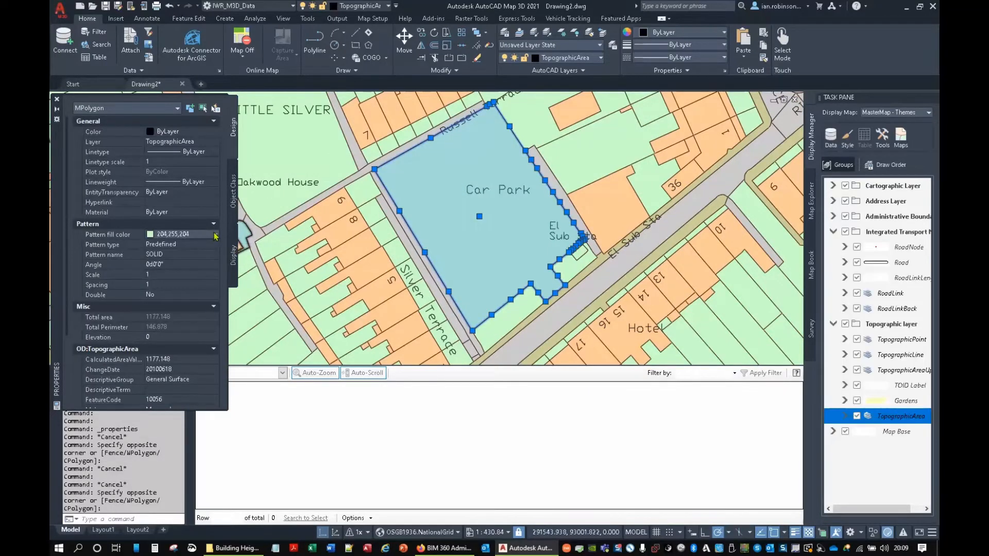
left_click(215, 235)
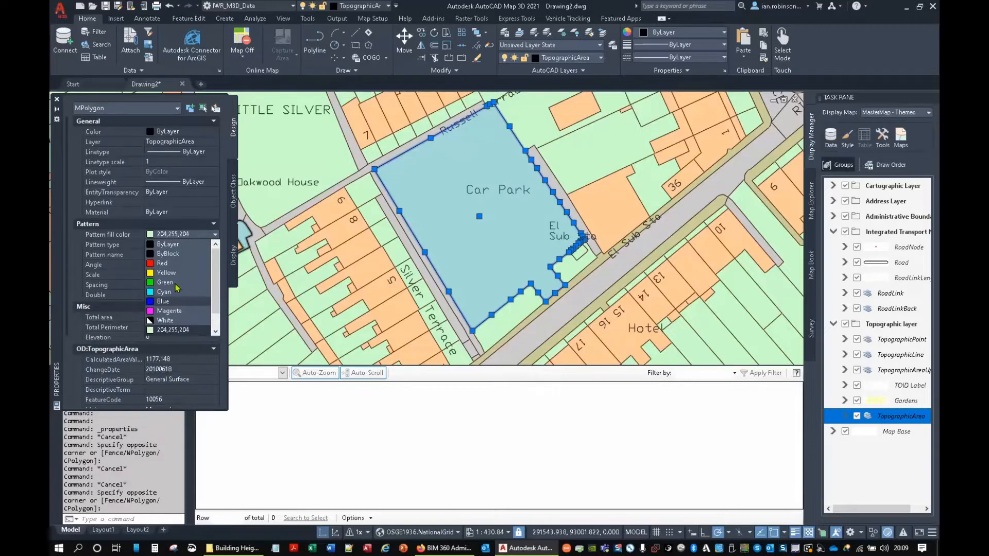
left_click(175, 320)
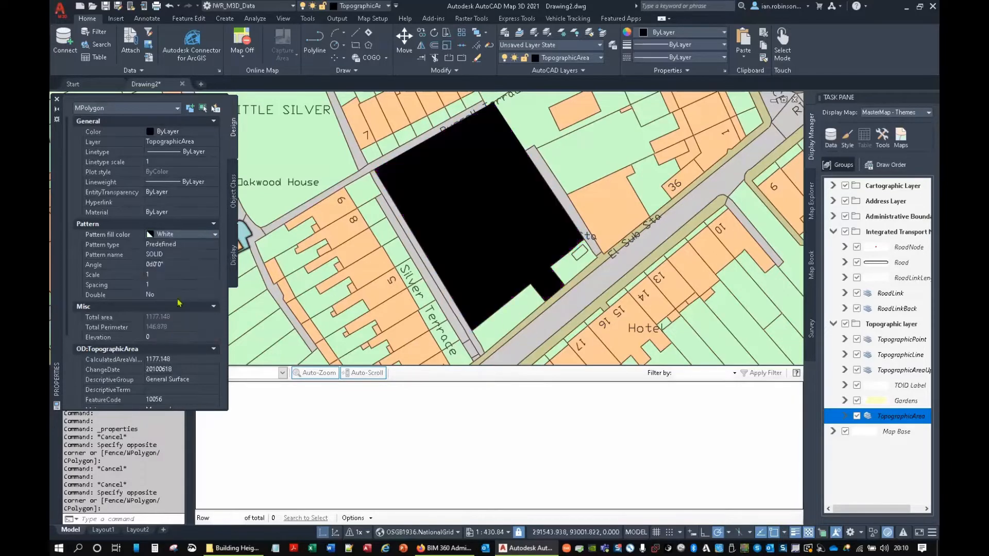
left_click(180, 240)
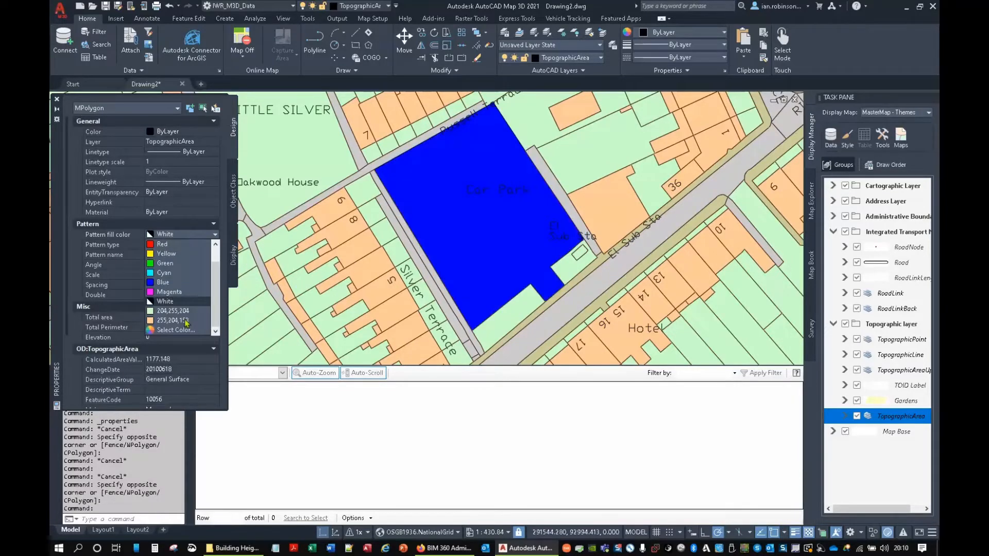
left_click(176, 330)
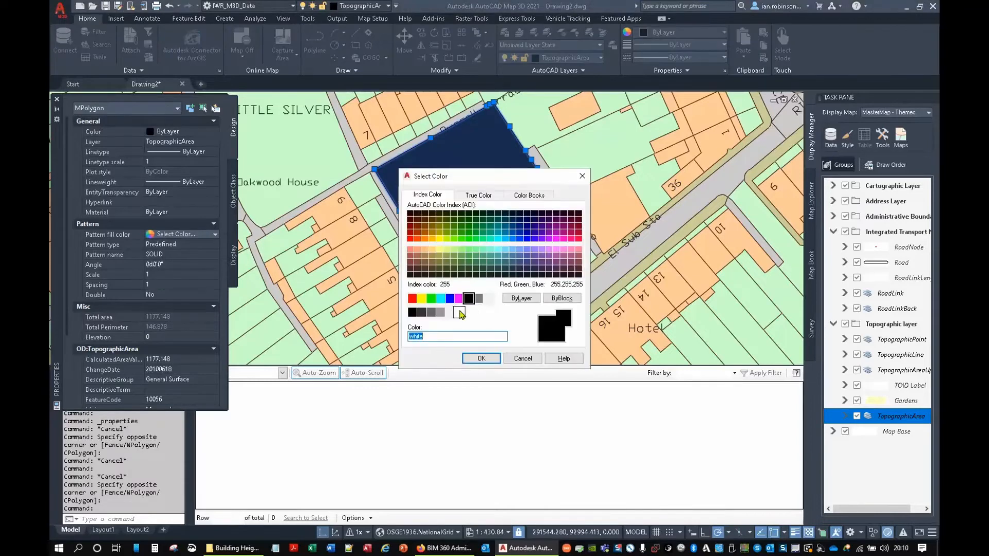
left_click(449, 312)
left_click(481, 358)
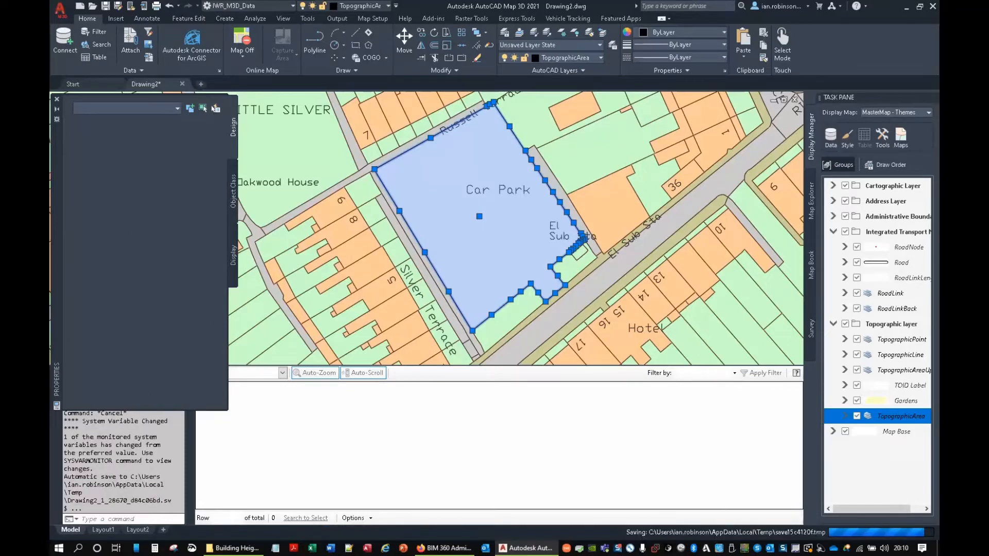
key("Escape")
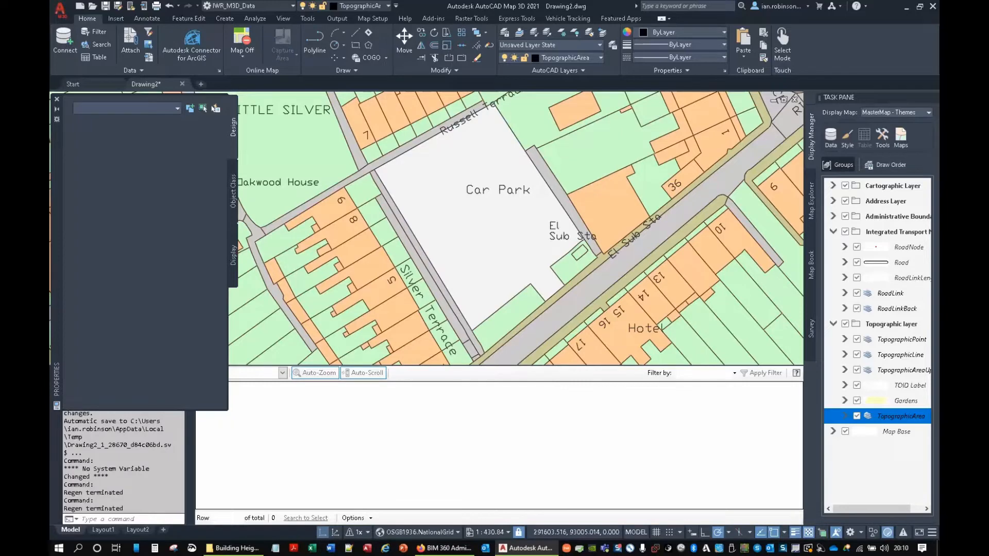
key("Escape")
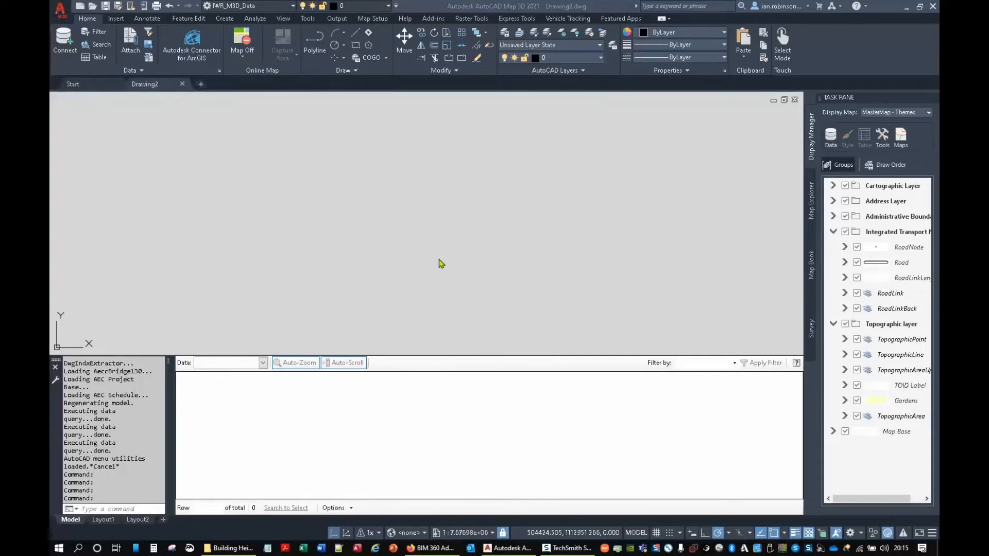
Open the data connection settings and review the ArcGIS provider's File/Personal GDB and ArcSDE Enterprise options.
left_click(831, 138)
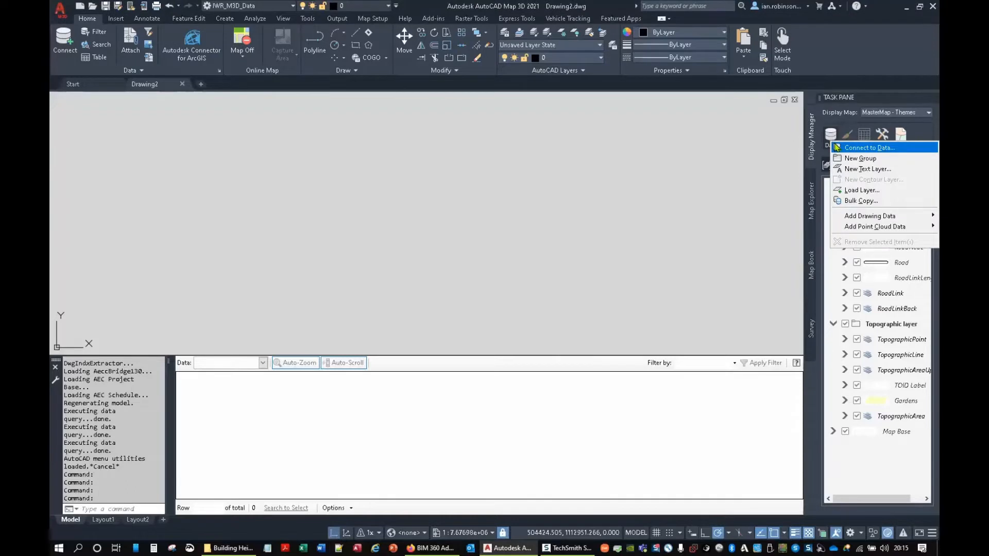
left_click(845, 148)
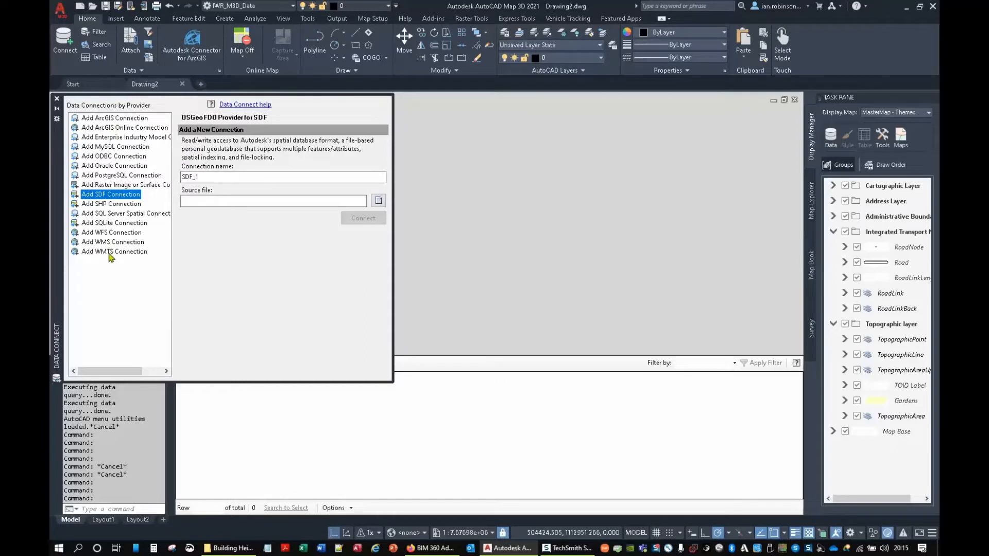
left_click(106, 121)
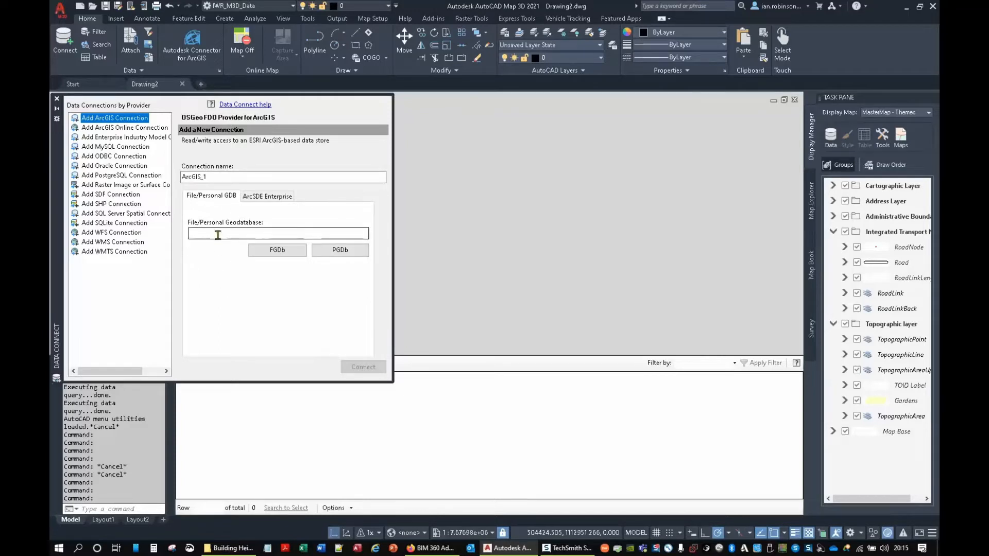
left_click(256, 198)
left_click(224, 197)
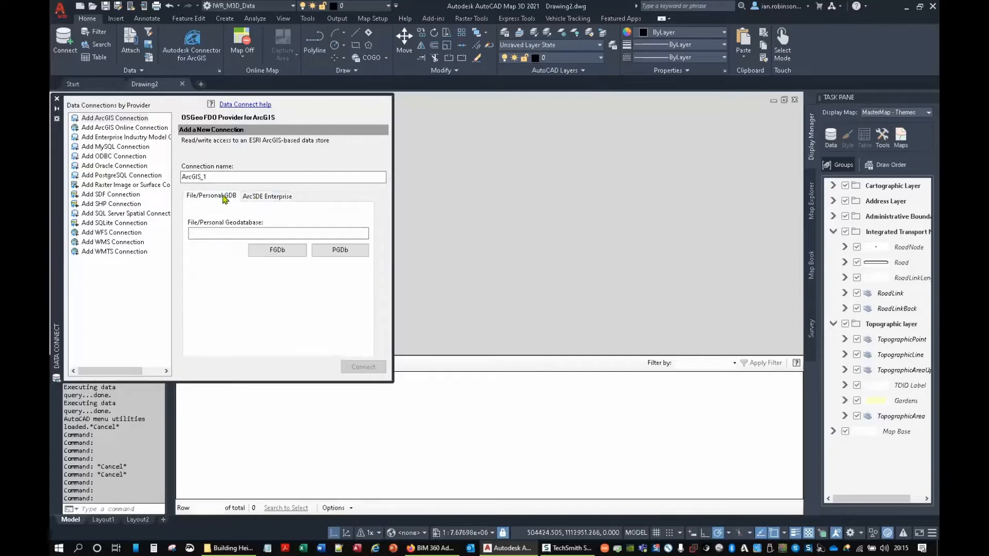
left_click(262, 197)
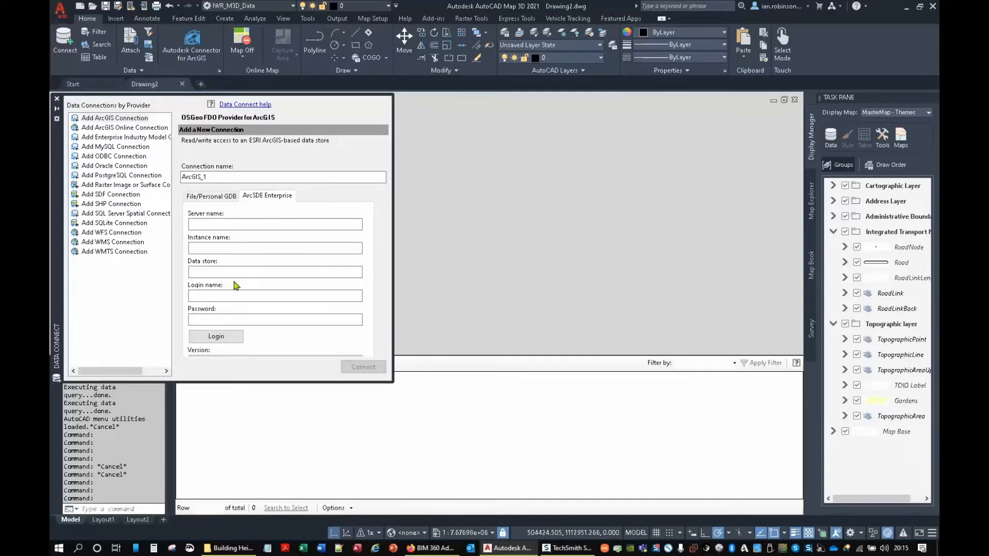
Review the connection settings of the ArcGIS Online, Enterprise Industry Model, Oracle, MySQL and PostgreSQL providers.
left_click(113, 128)
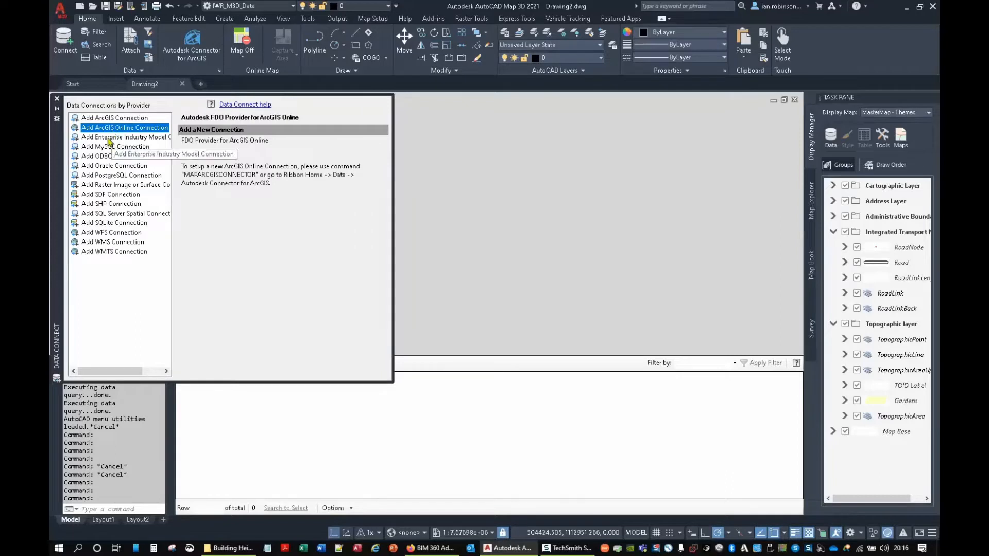
left_click(109, 137)
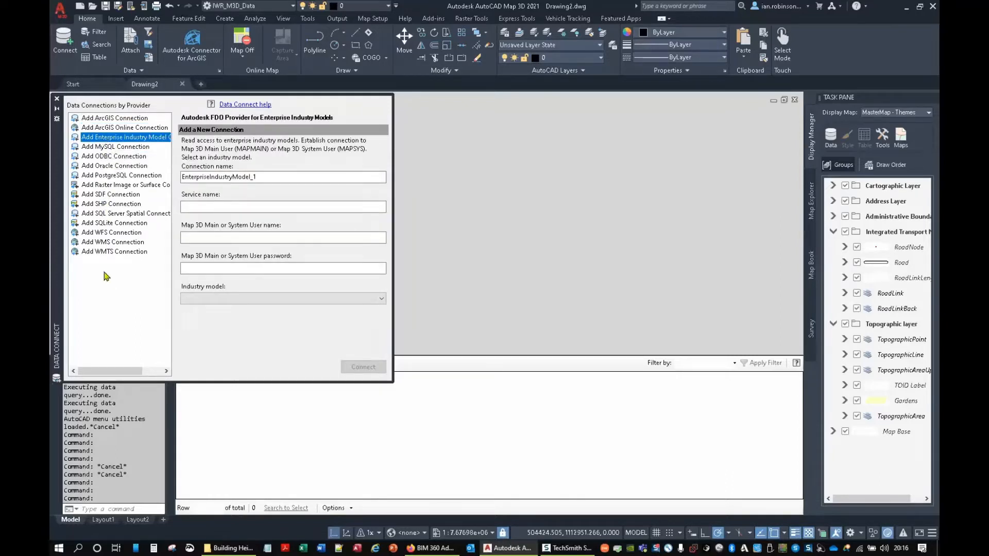
left_click(111, 166)
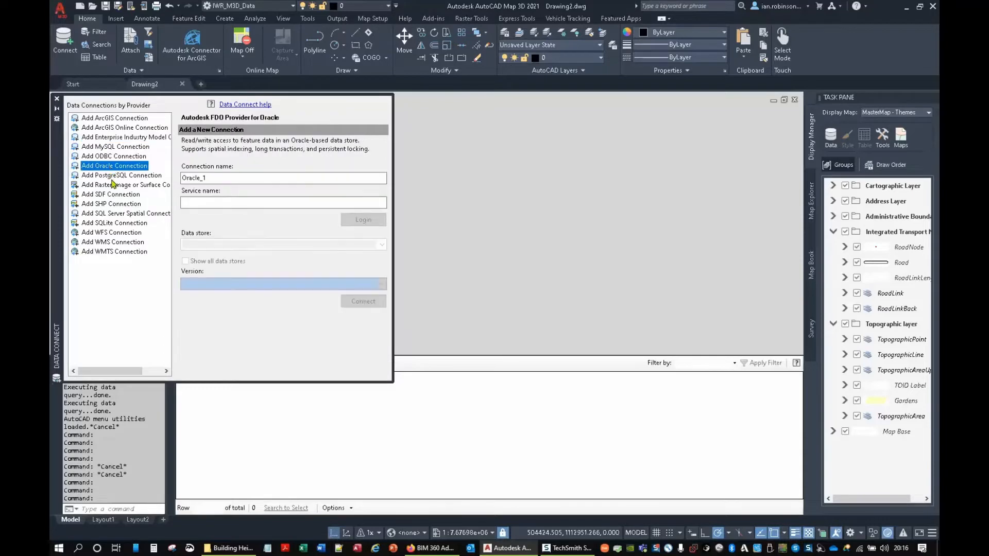
left_click(111, 148)
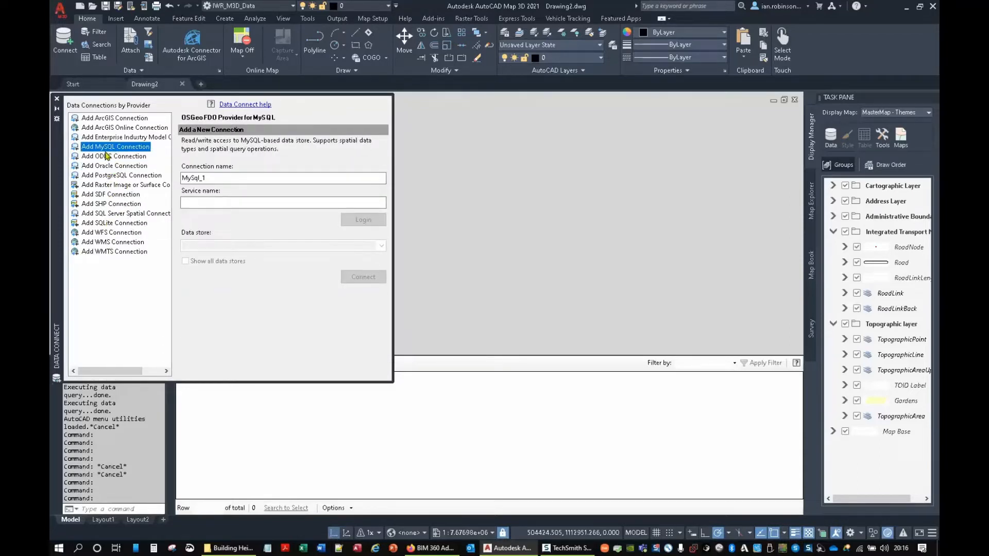
left_click(114, 177)
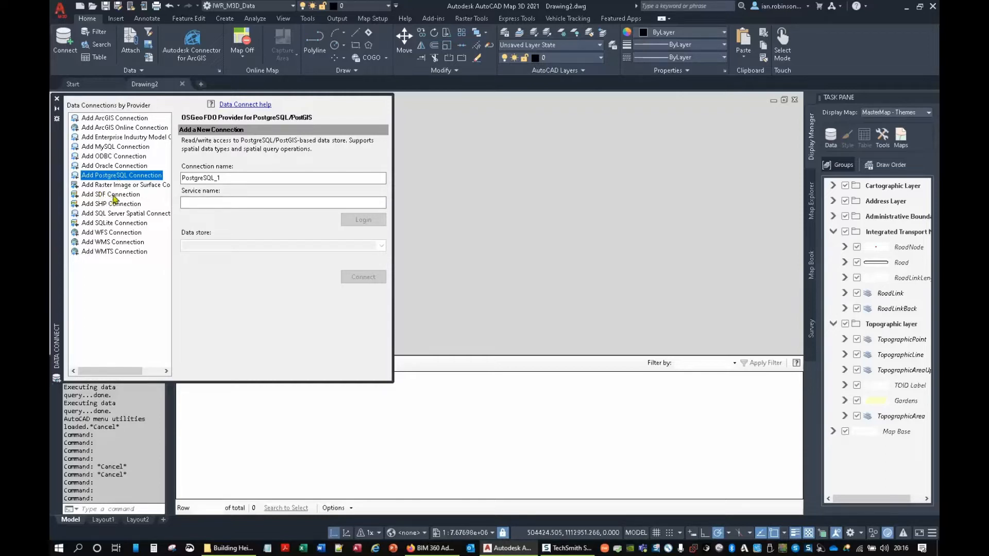
Review the connection settings of the Raster Image or Surface, SDF, SHP and SQL Server Spatial providers.
left_click(116, 188)
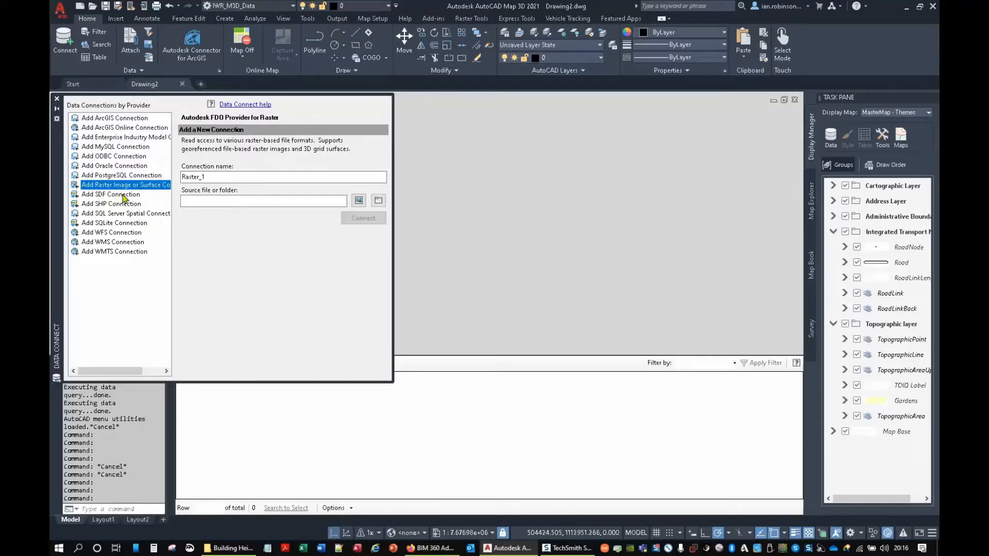
left_click(124, 196)
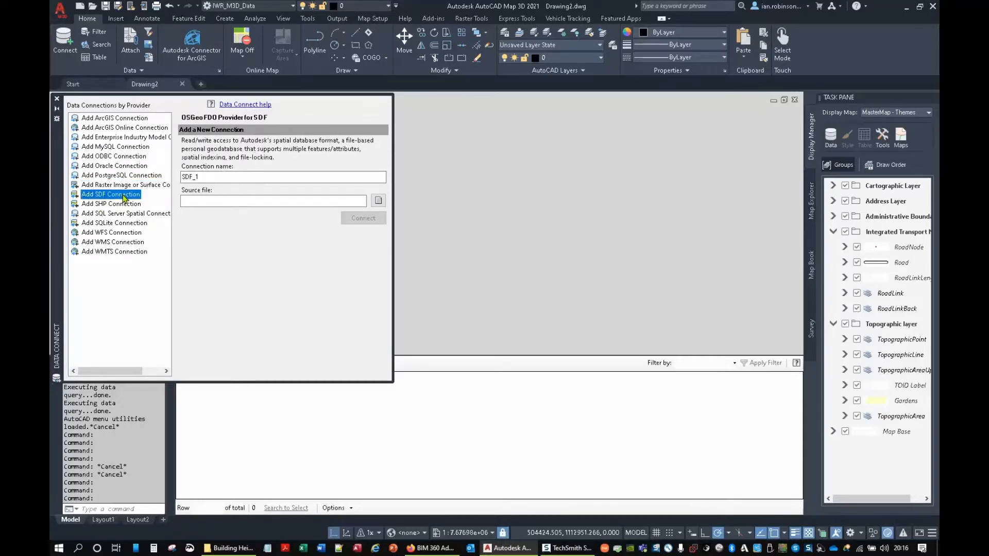
left_click(113, 206)
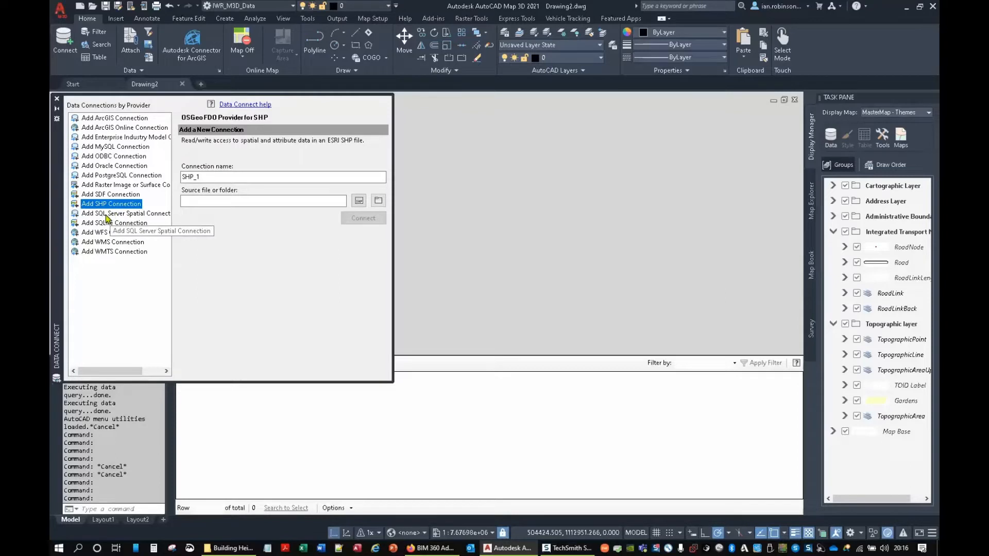
left_click(106, 216)
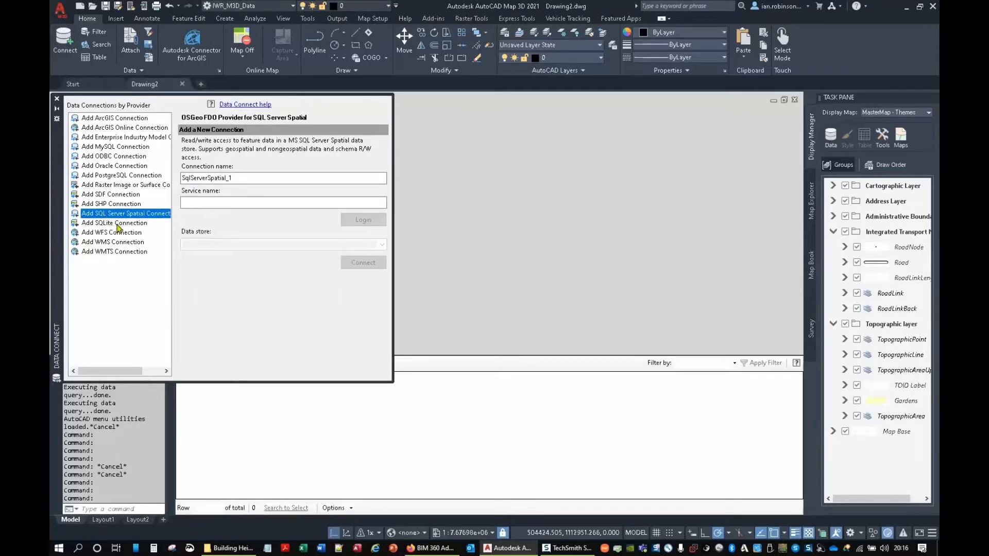
left_click(203, 204)
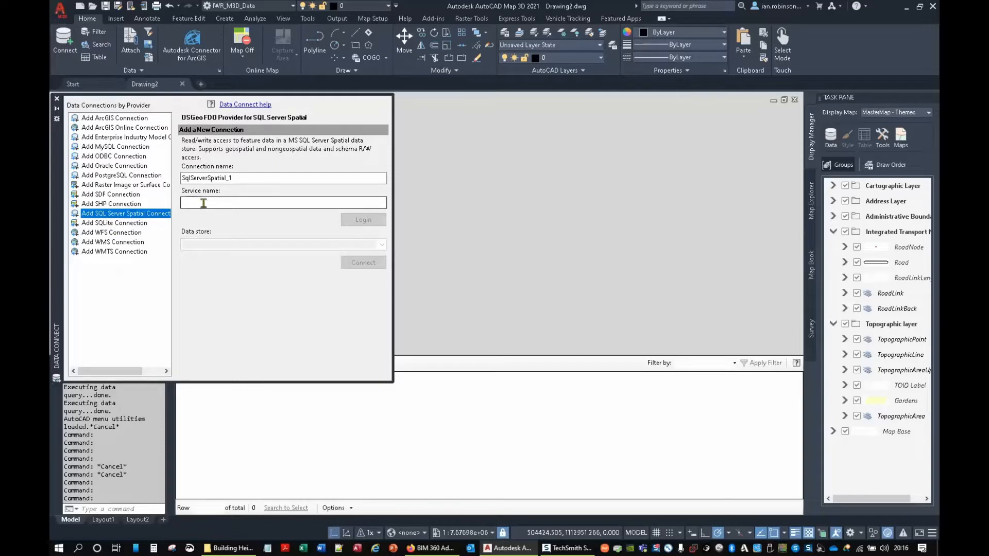
Review the connection settings of the SQLite, WFS, WMS and WMTS providers.
left_click(103, 226)
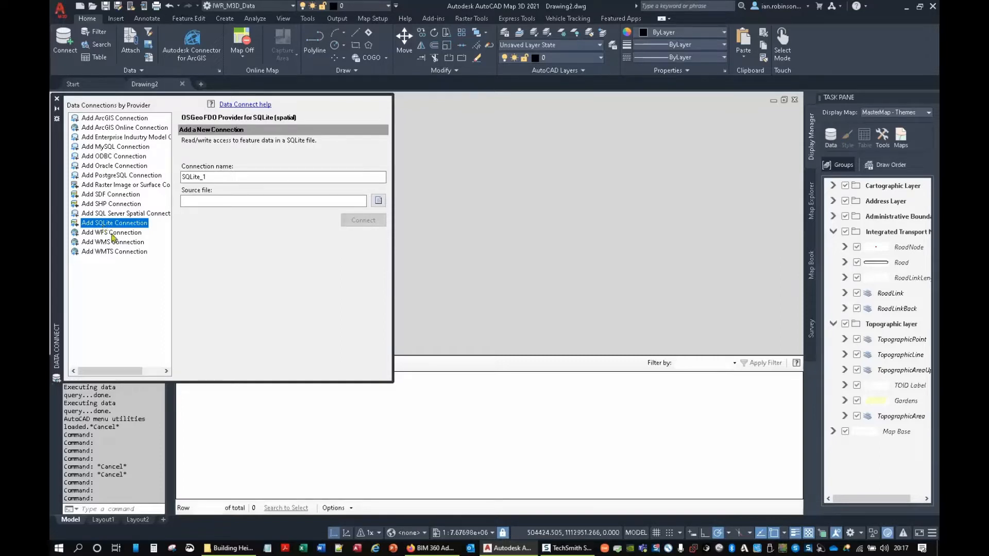
left_click(112, 233)
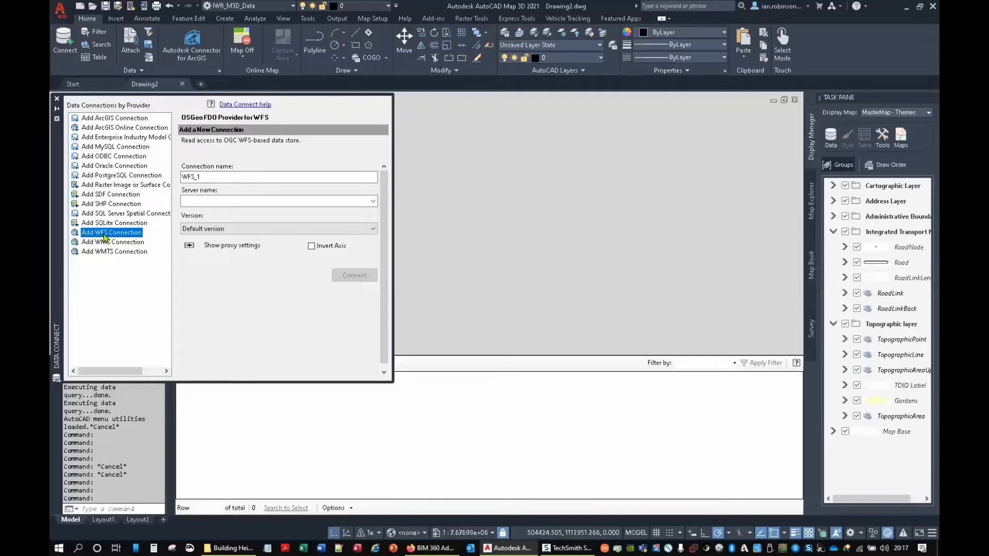
left_click(116, 245)
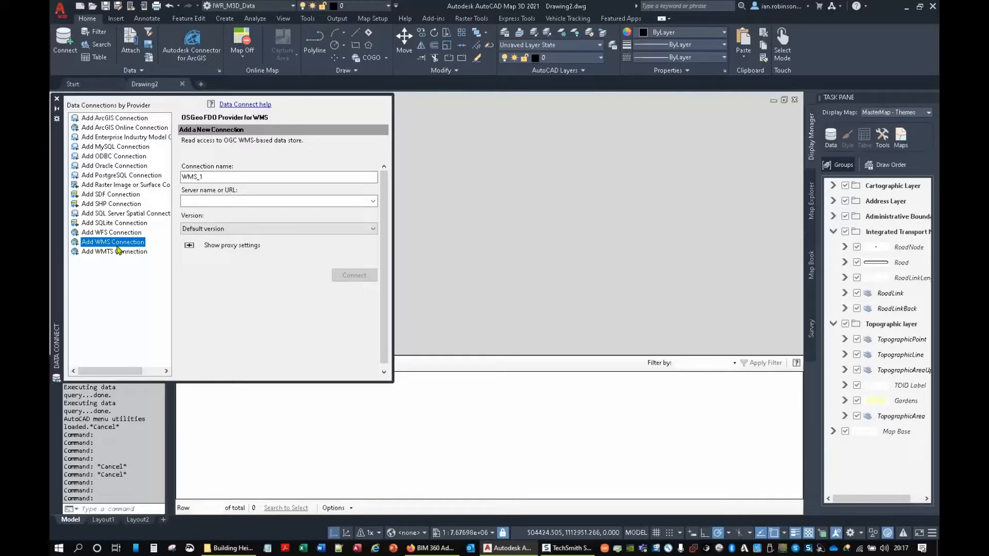
left_click(103, 253)
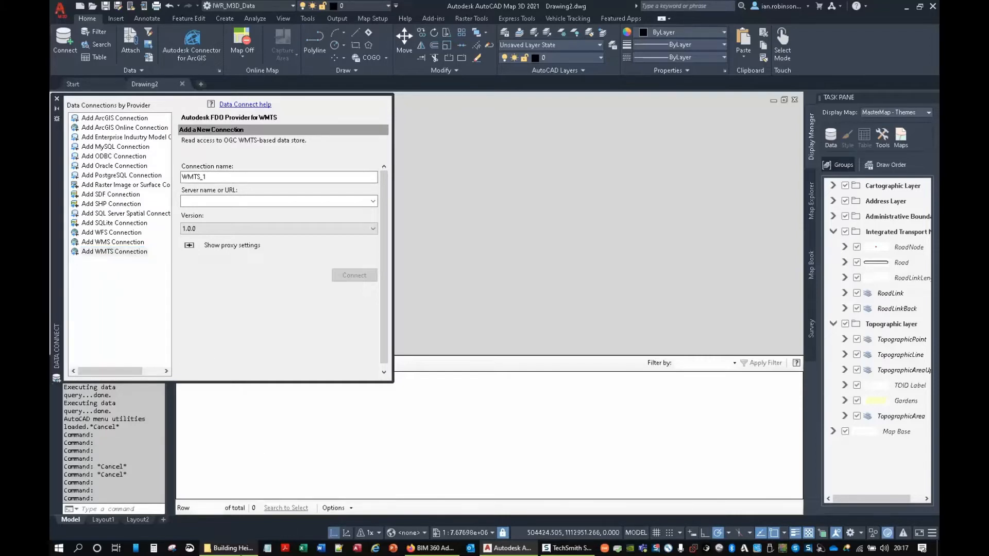
Switch to File Explorer, examine the files in the ShapeFile folder and select os-mastermap-topography-layer-Buildings ALL.shp.
left_click(230, 548)
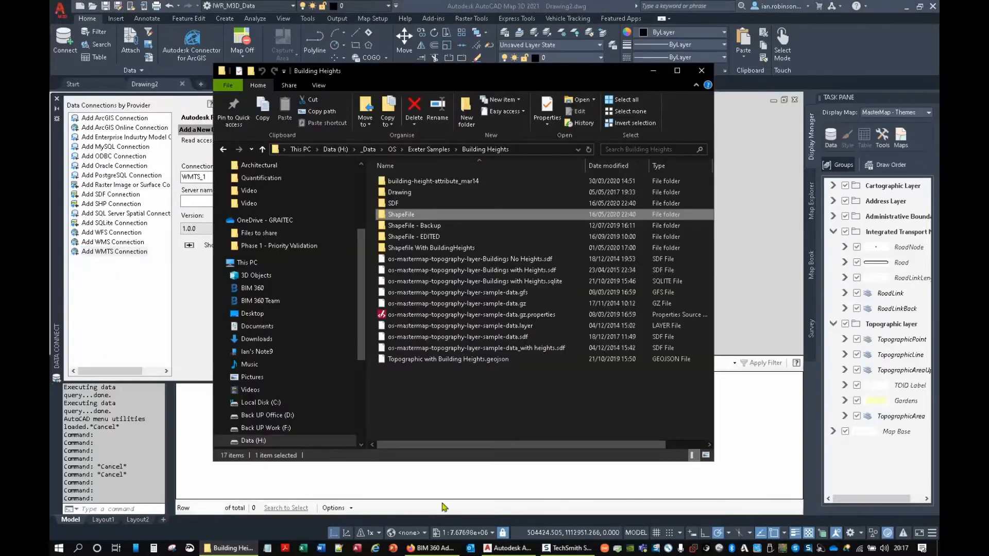
double_click(407, 215)
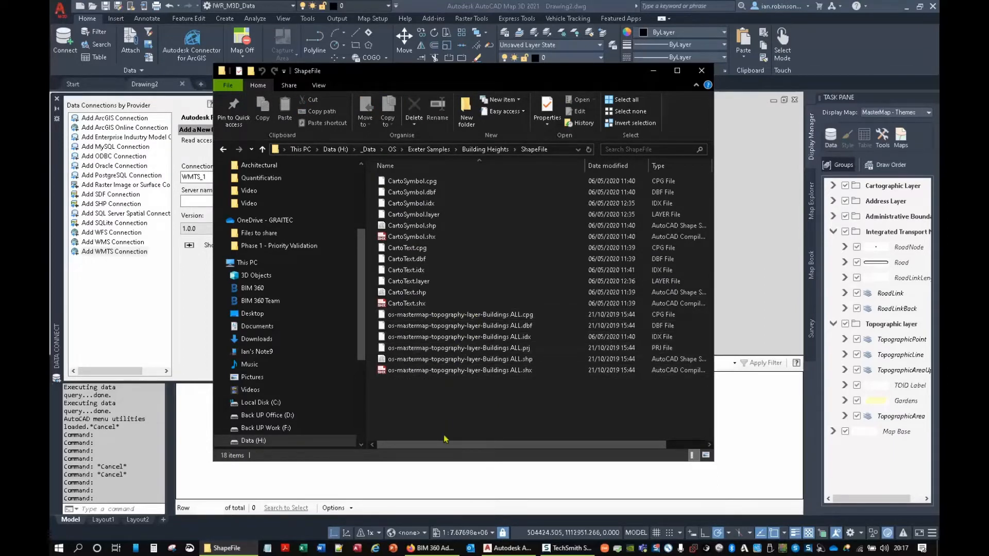
left_click_drag(473, 445, 511, 454)
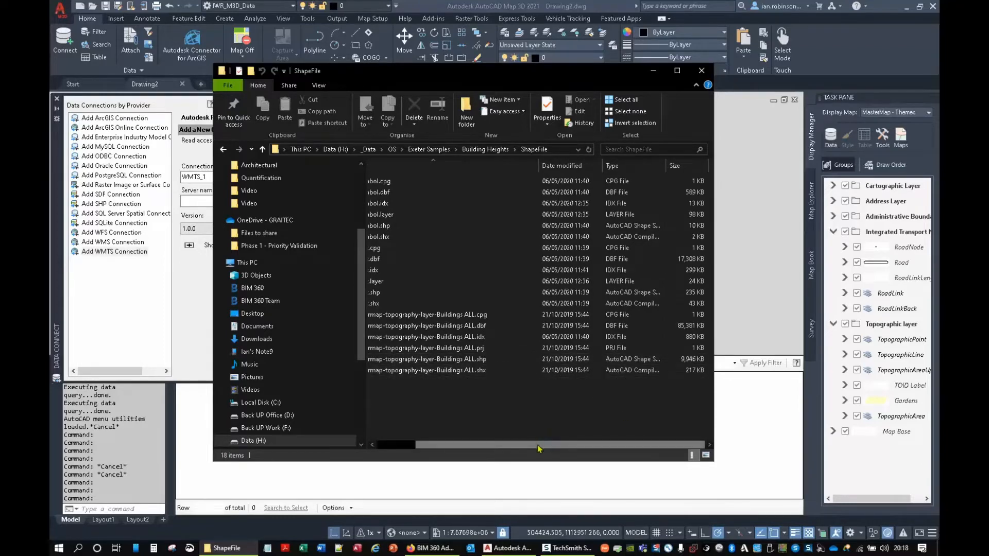
left_click_drag(536, 446, 463, 448)
left_click(446, 360)
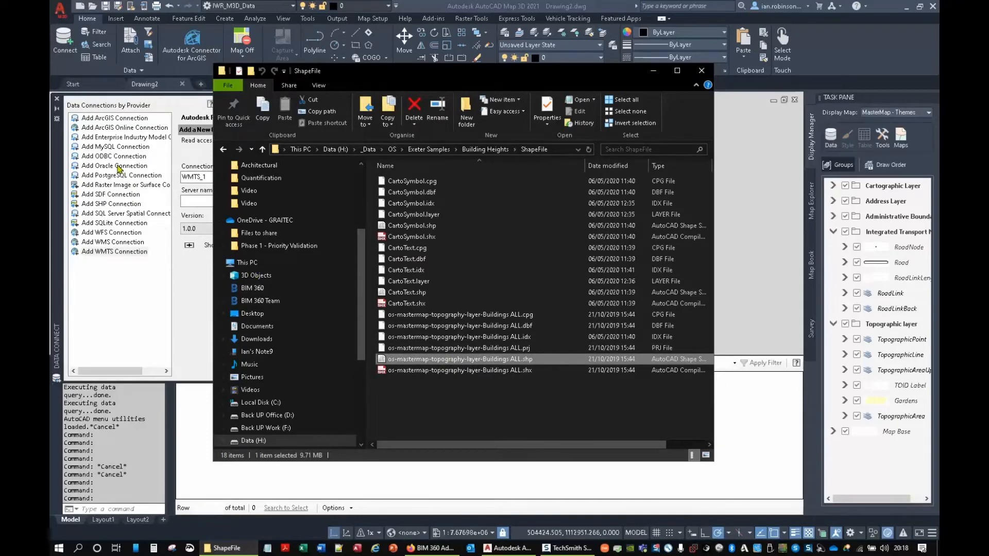
left_click(103, 204)
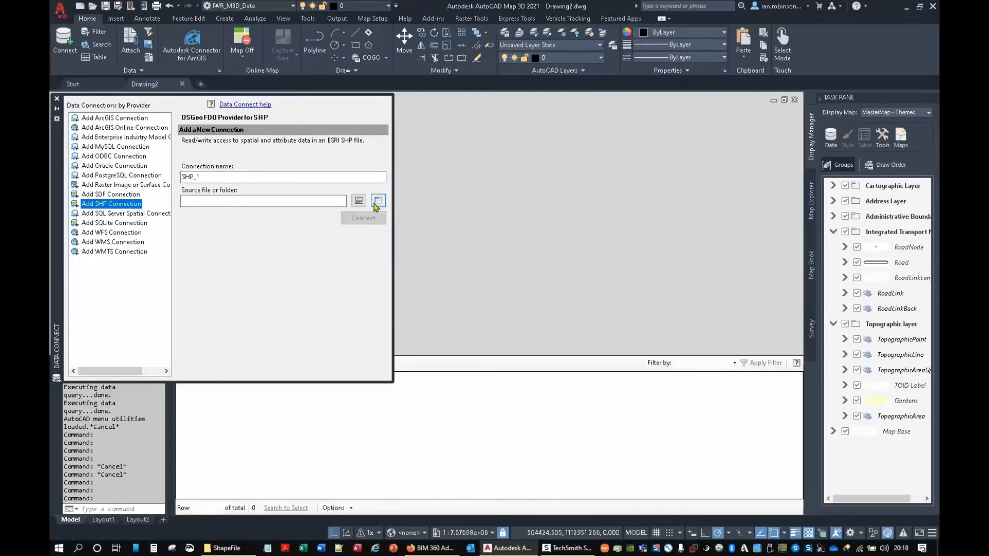
left_click(363, 204)
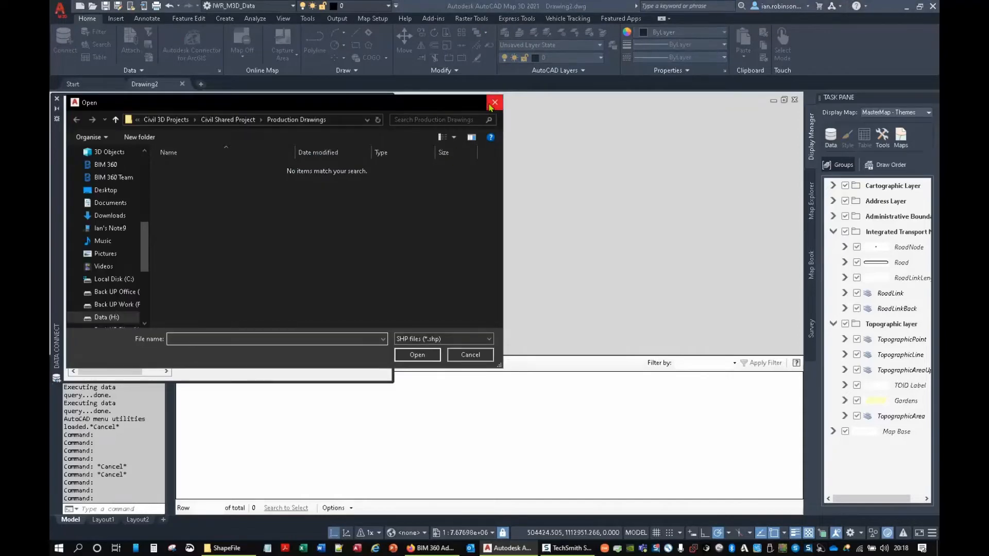
left_click(494, 102)
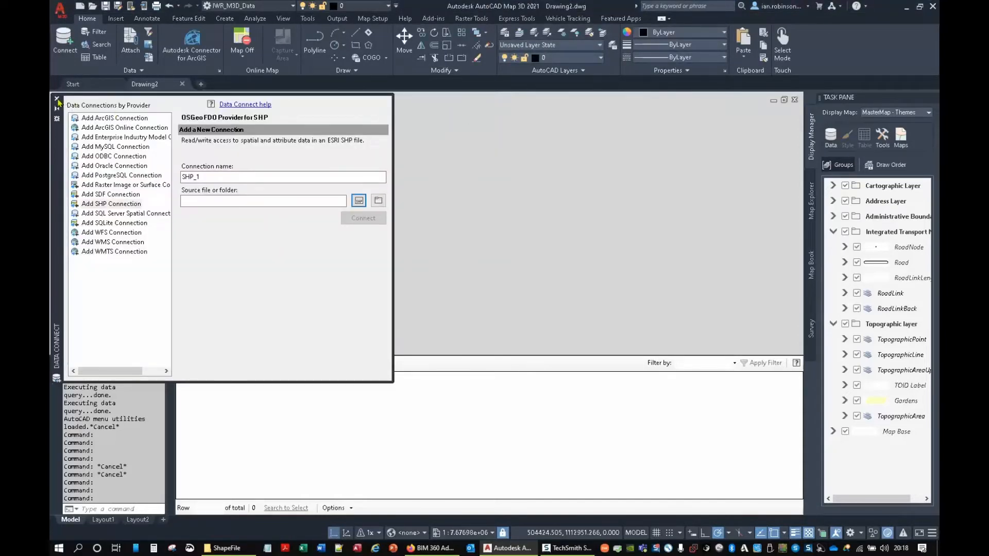
left_click(57, 98)
Add os-mastermap-topography-layer-Buildings ALL.shp from the File Explorer ShapeFile folder to the display map, and inspect the imported features.
left_click(227, 548)
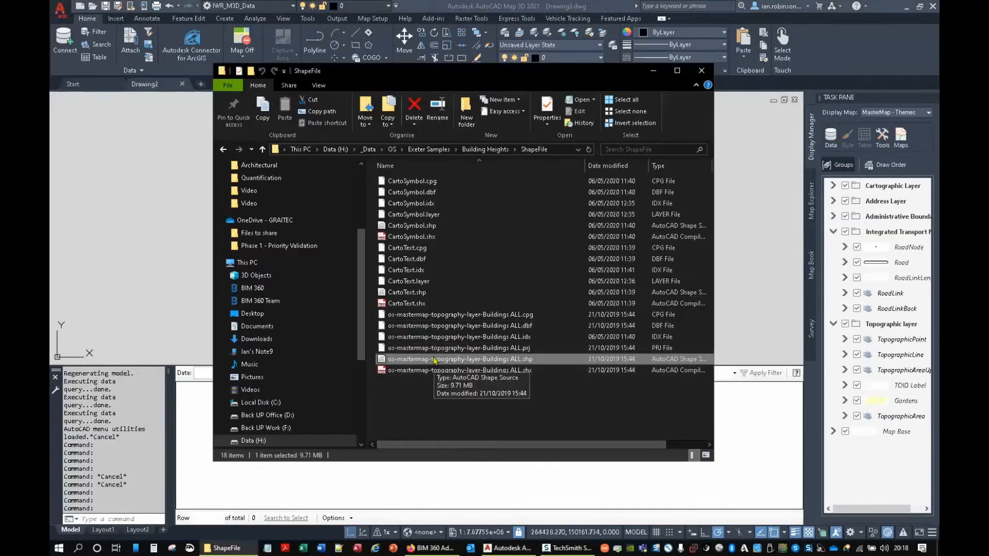
mouse_move(434, 360)
left_mouse_down()
mouse_move(315, 364)
mouse_move(134, 242)
left_mouse_up()
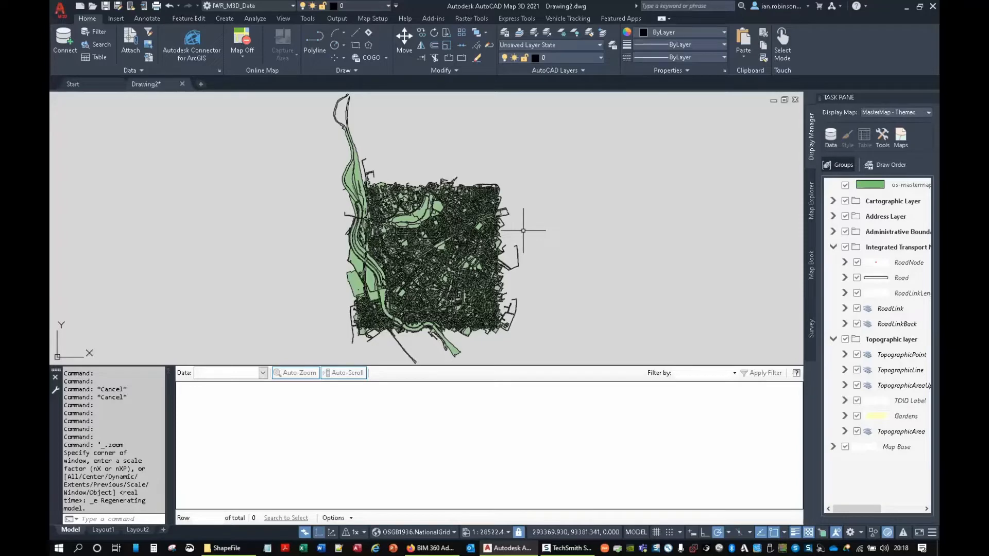
scroll(384, 253, "up", 10)
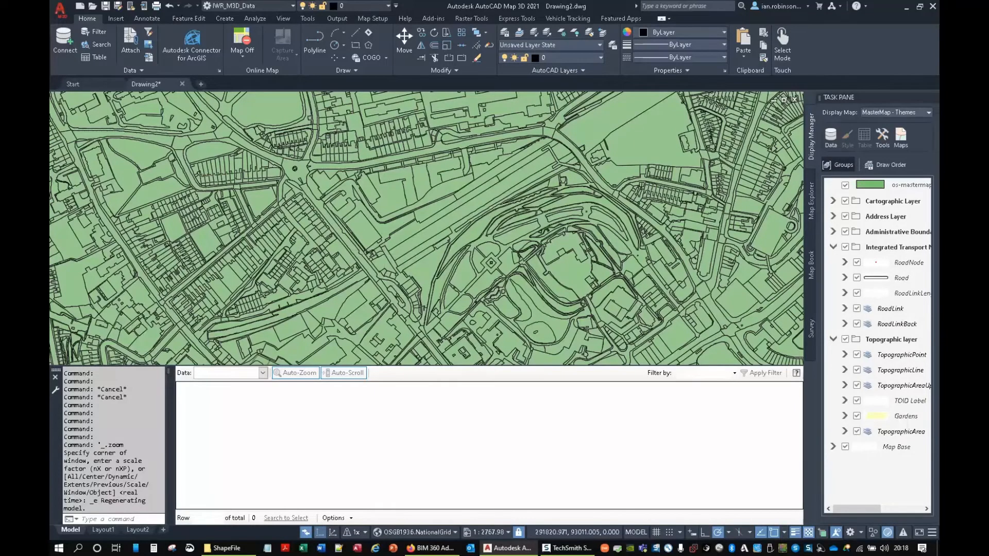
scroll(365, 231, "down", 2)
middle_click_drag(422, 191, 391, 280)
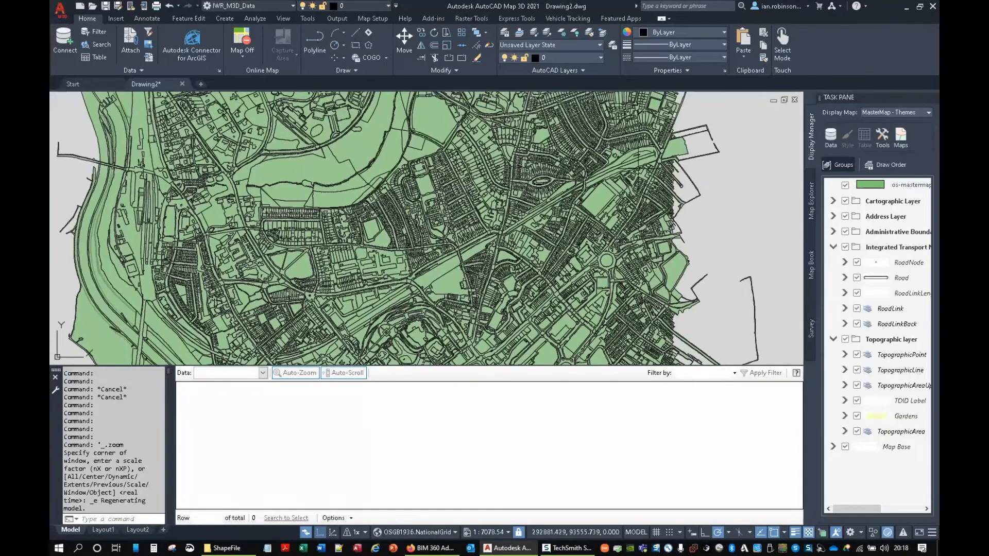
Review the SHP connection's schema, coordinate system and layer source settings for the imported shapefile, and close the data connections.
left_click(830, 137)
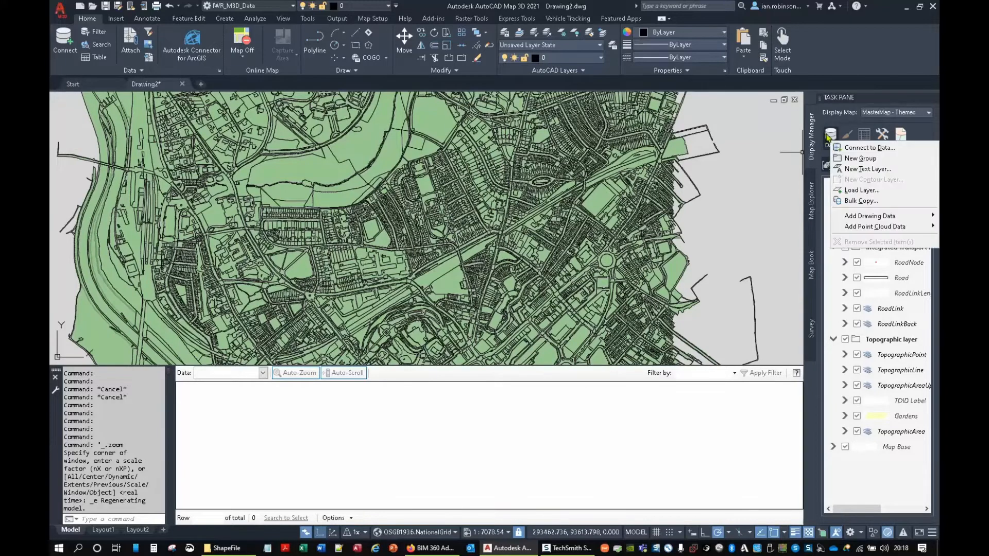
left_click(869, 148)
left_click(111, 203)
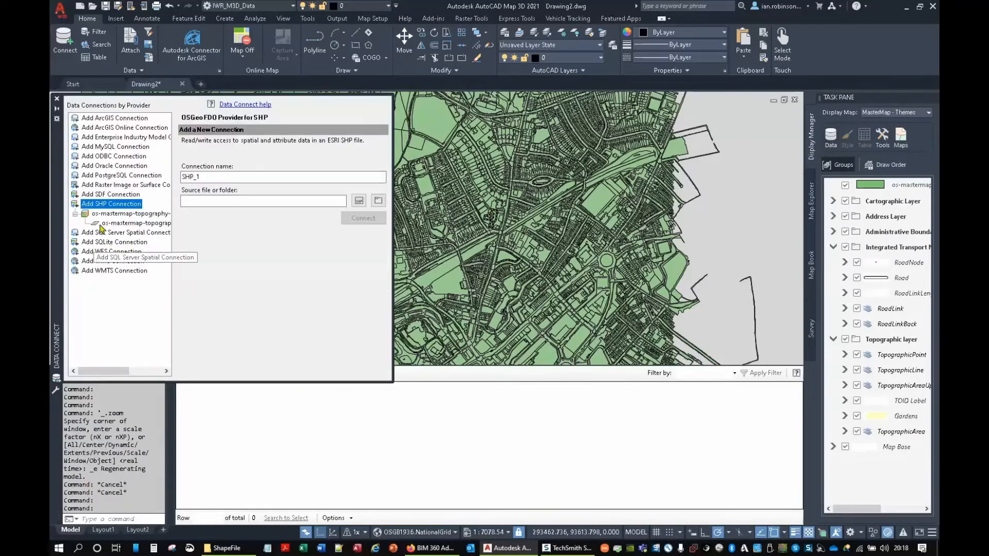
left_click(104, 214)
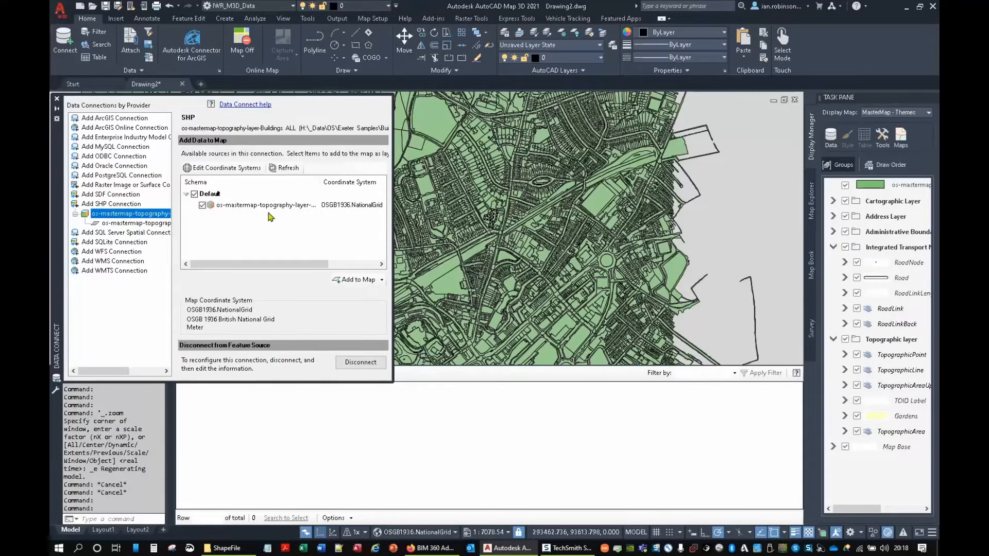
left_click(129, 223)
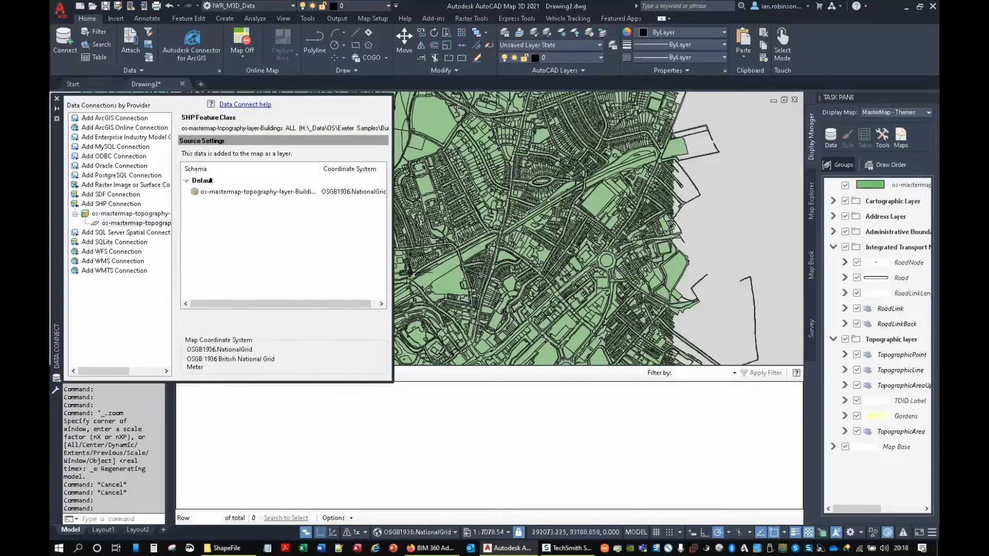
left_click(57, 100)
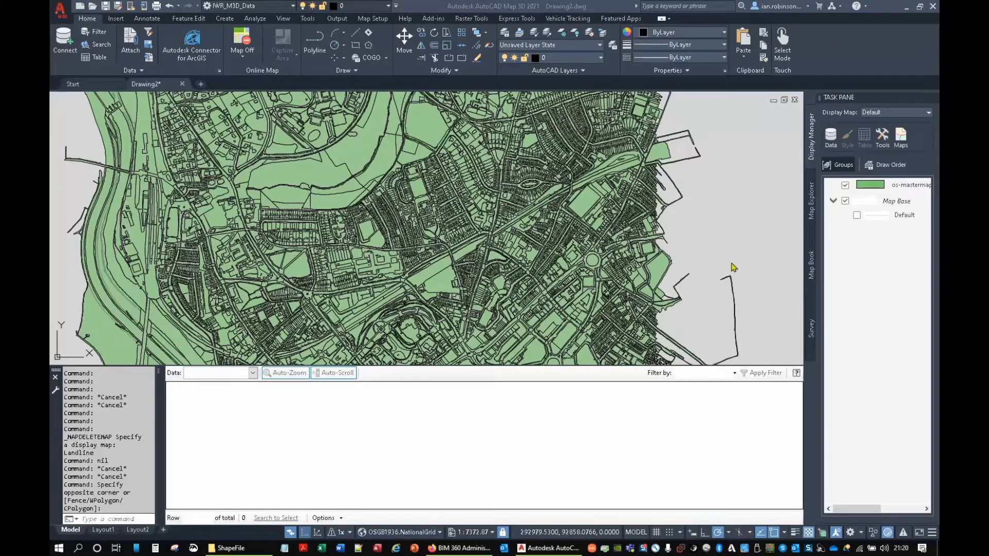
Duplicate the Default display map under the name Landline.
left_click(921, 112)
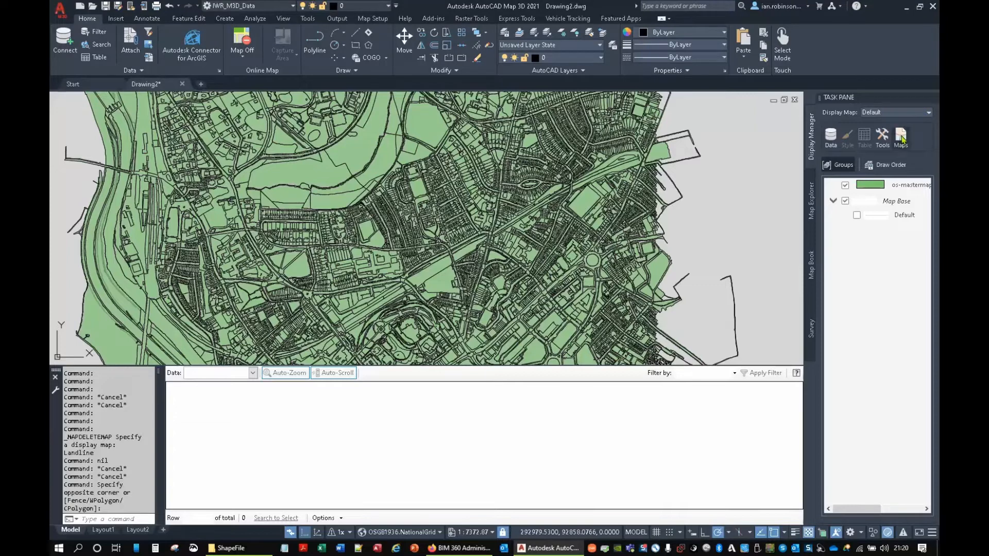
left_click(900, 135)
left_click(837, 163)
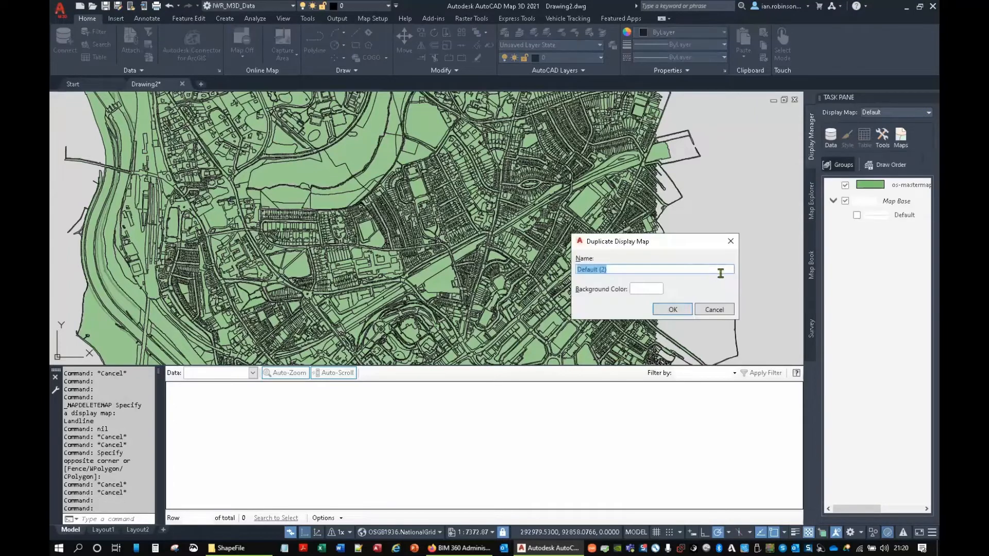
type("Landline")
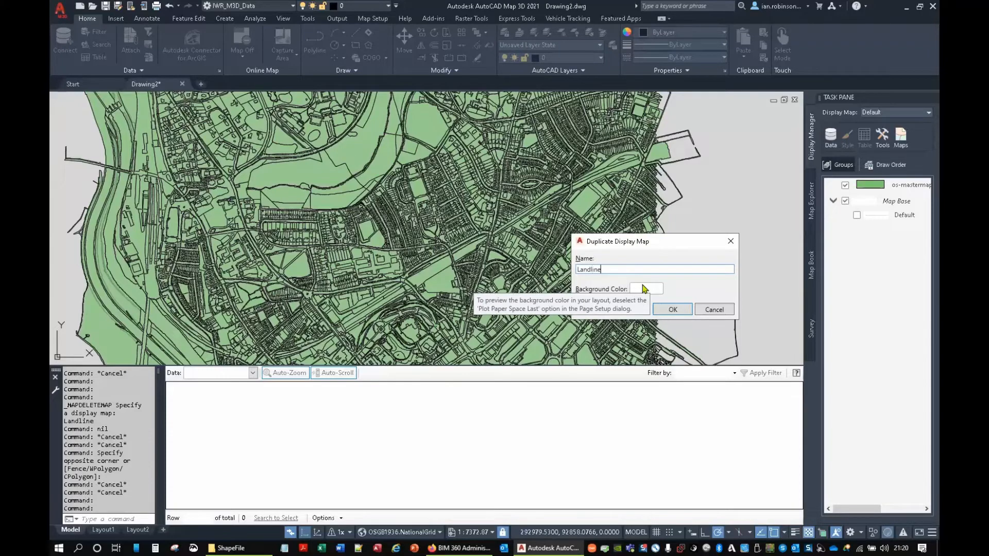
key("Return")
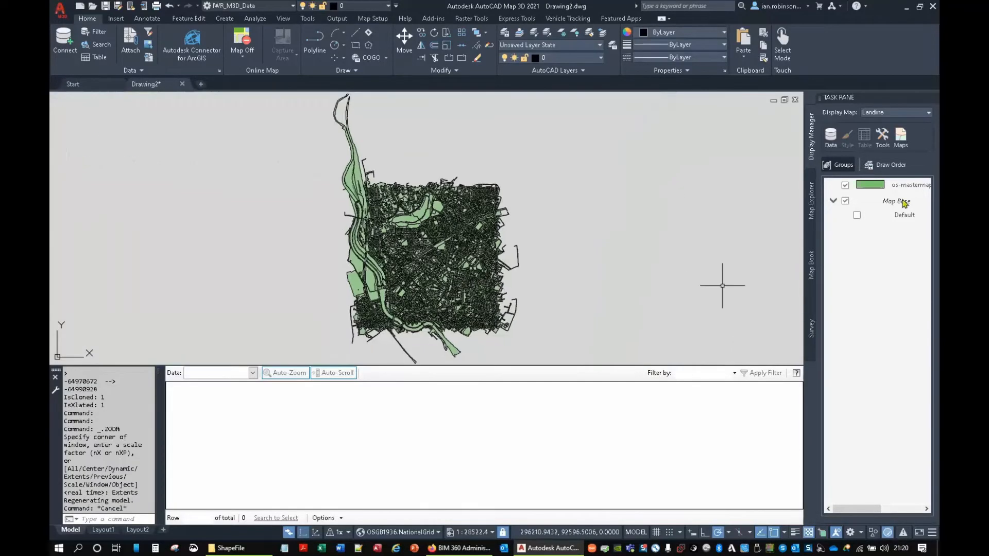
scroll(511, 246, "up", 10)
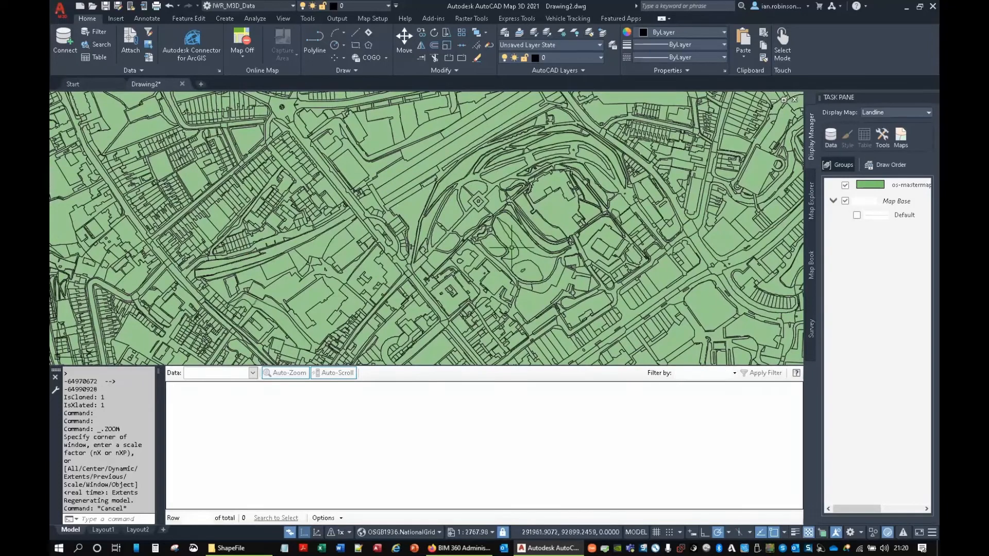
Delete the green fill from the polygon style of the OS MasterMap layer in the Landline display map, keeping only the solid border.
left_click(891, 185)
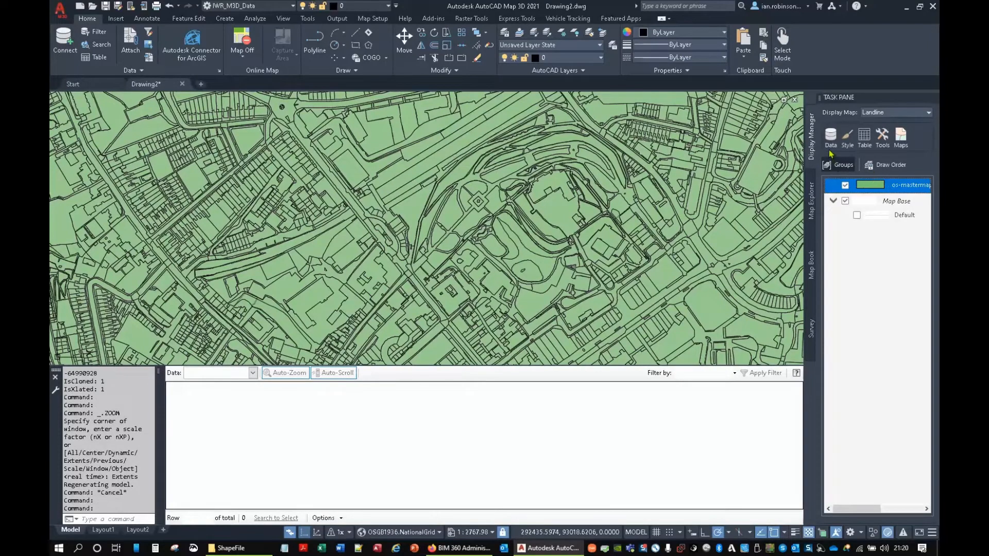
left_click(847, 137)
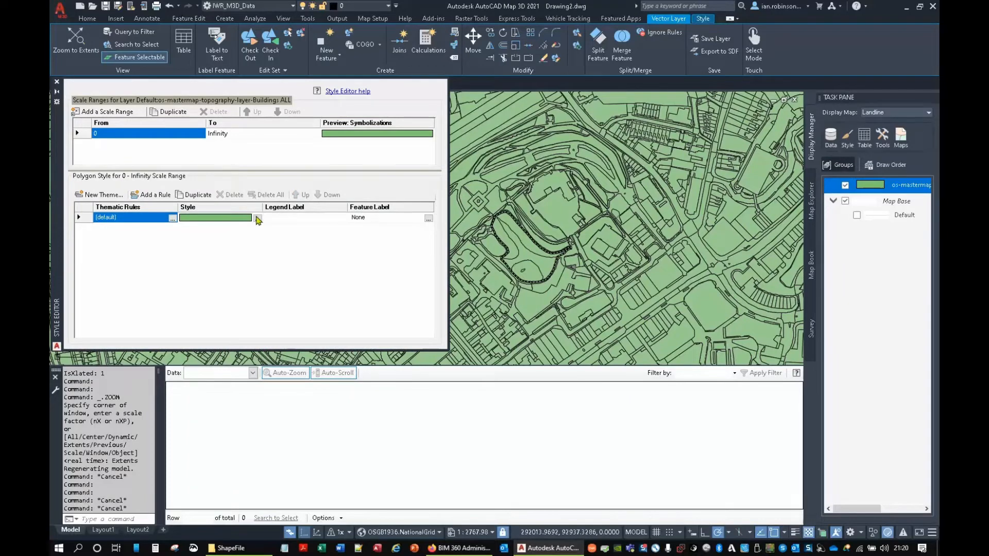
left_click(257, 218)
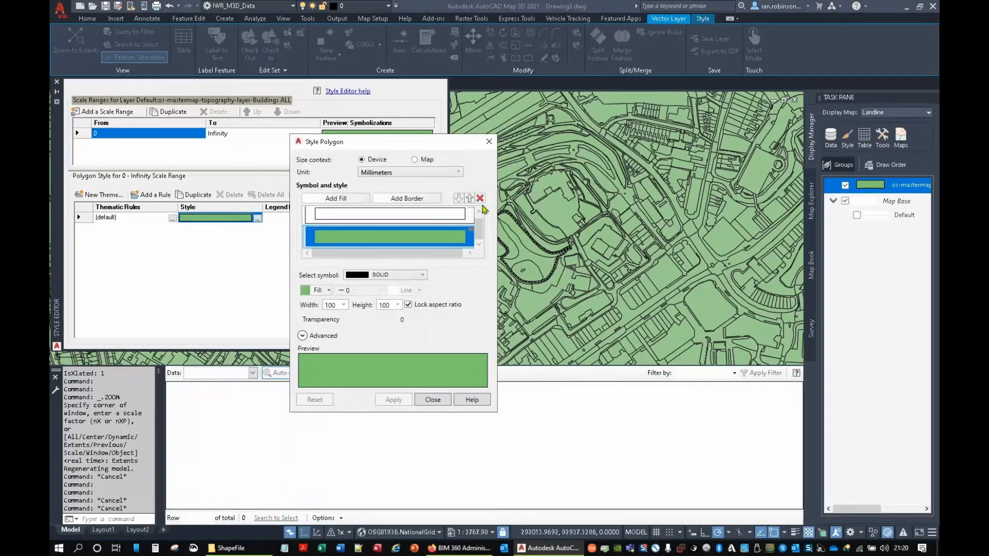
left_click(480, 199)
left_click(392, 385)
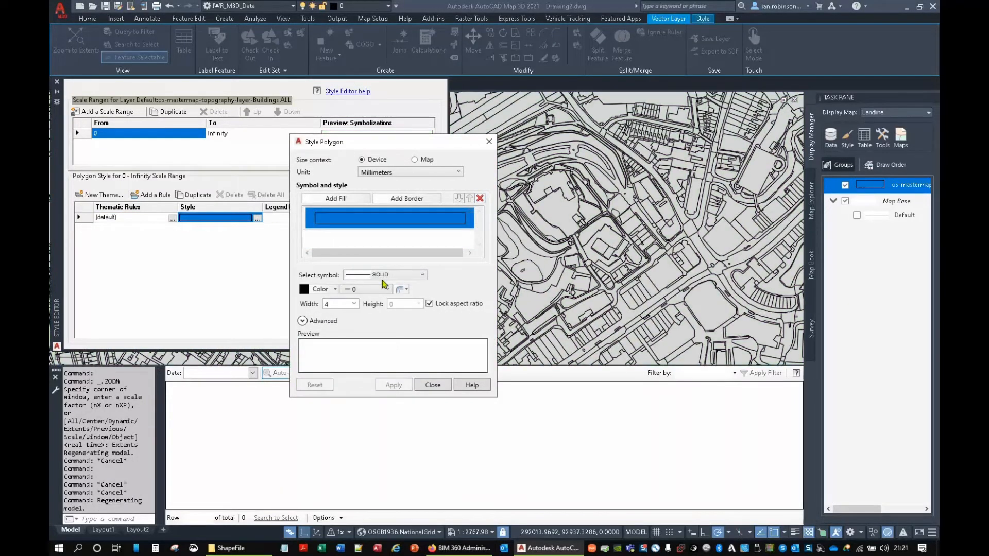
left_click(432, 385)
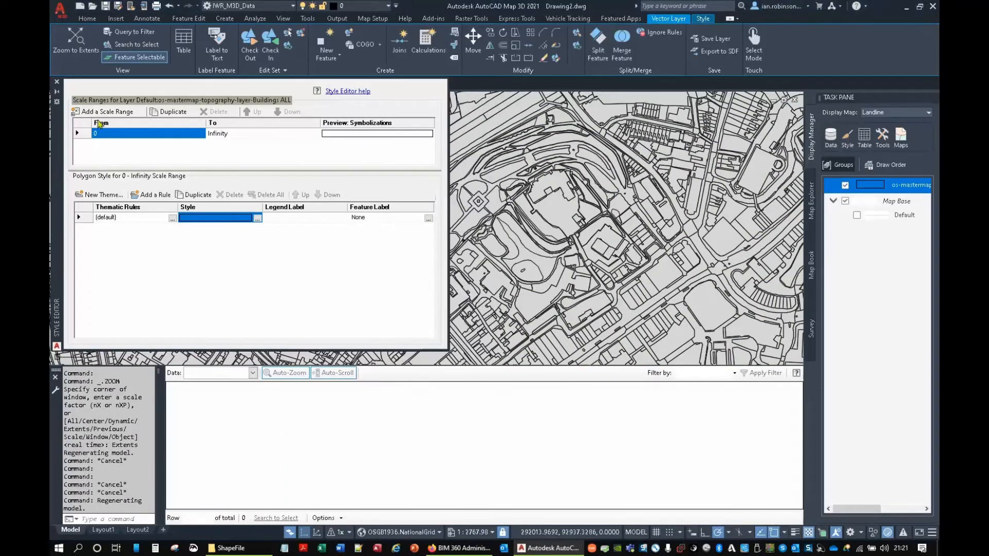
left_click(57, 81)
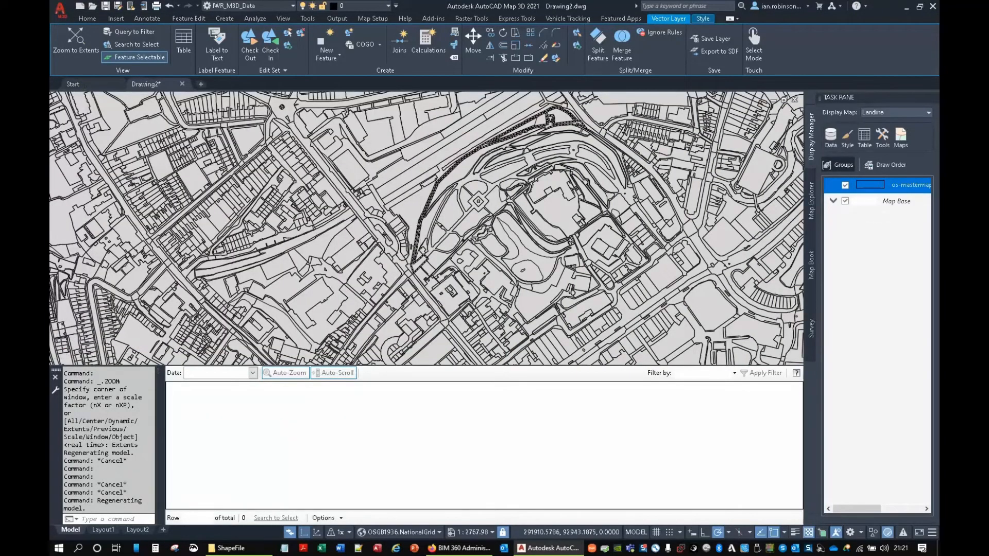
scroll(410, 258, "down", 3)
middle_click_drag(409, 257, 389, 273)
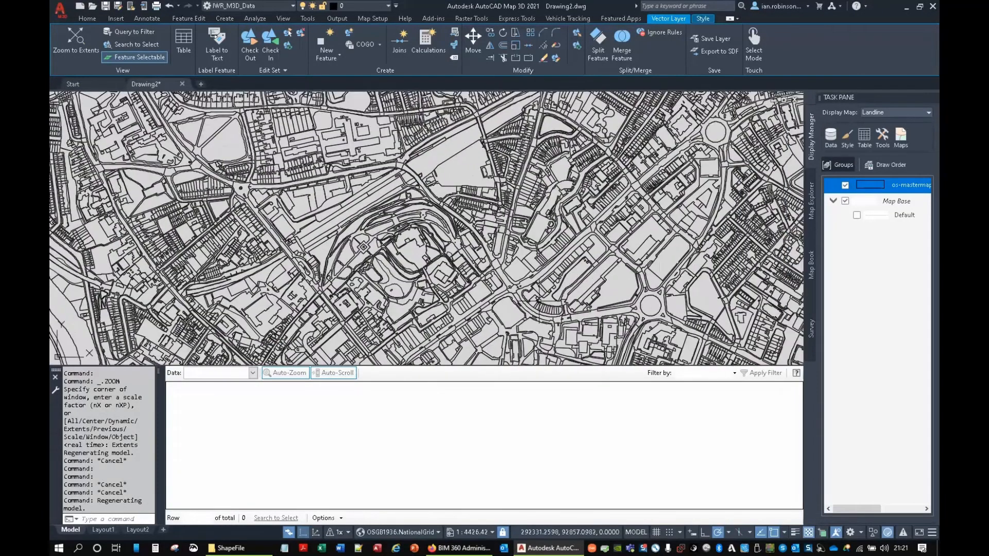
Switch back to the Default display map and duplicate it under the name Coloured.
left_click(929, 115)
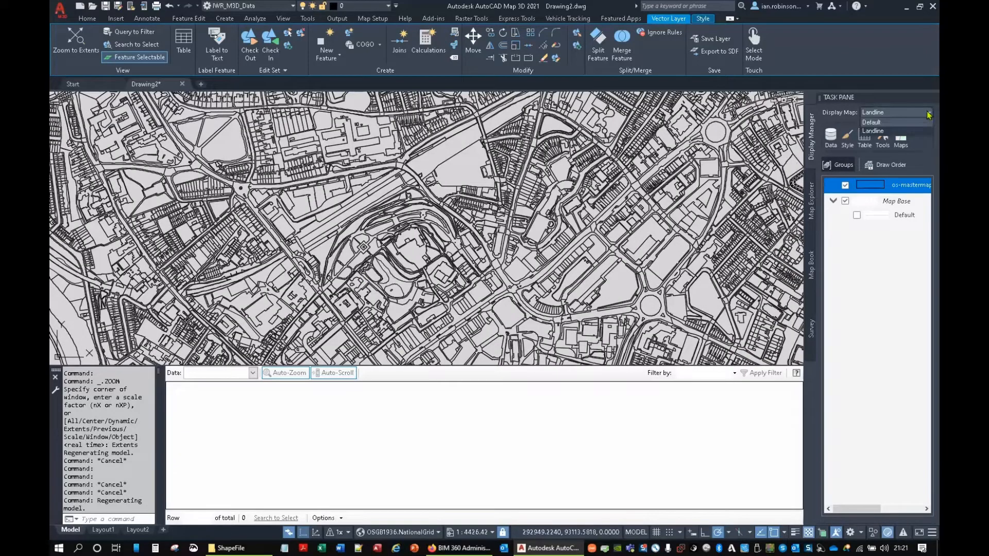
left_click(885, 123)
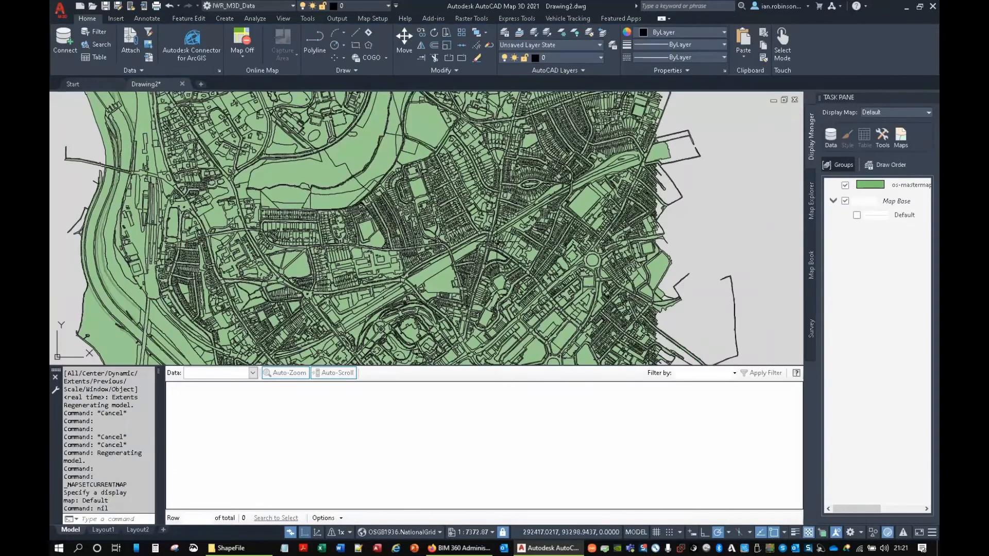
left_click(901, 135)
left_click(822, 159)
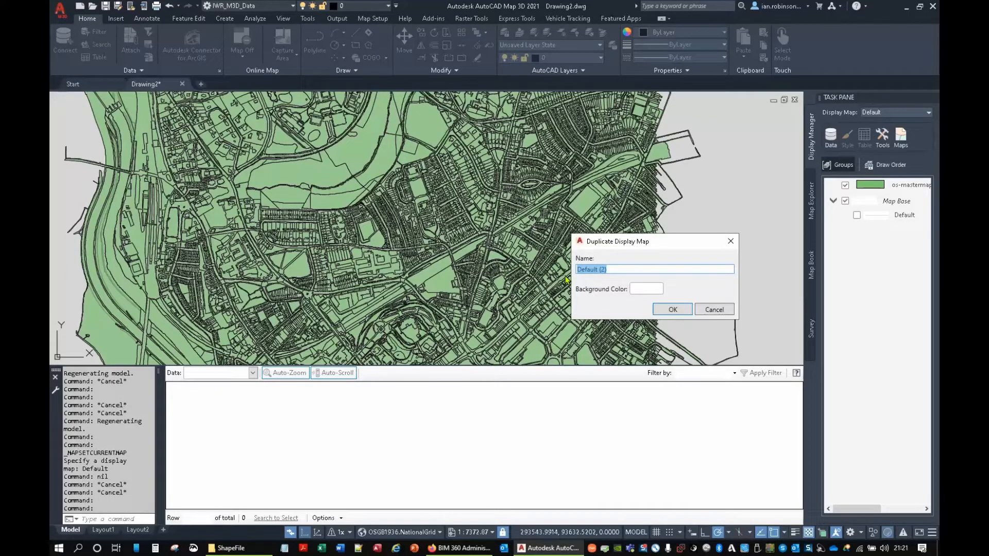
type("Coloured")
key("Return")
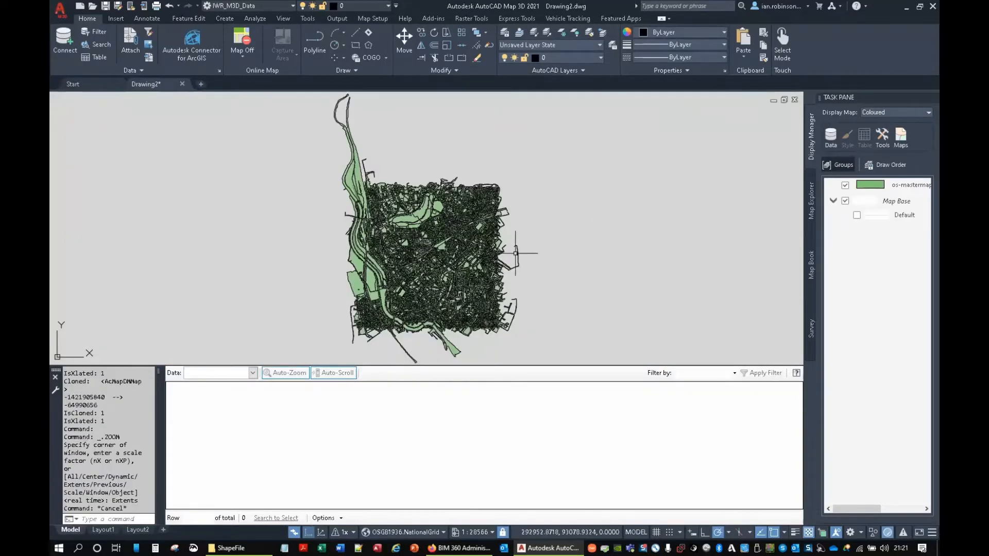
Open the OS MasterMap layer's data table in the Coloured map and examine the attribute records of individual features.
left_click(868, 185)
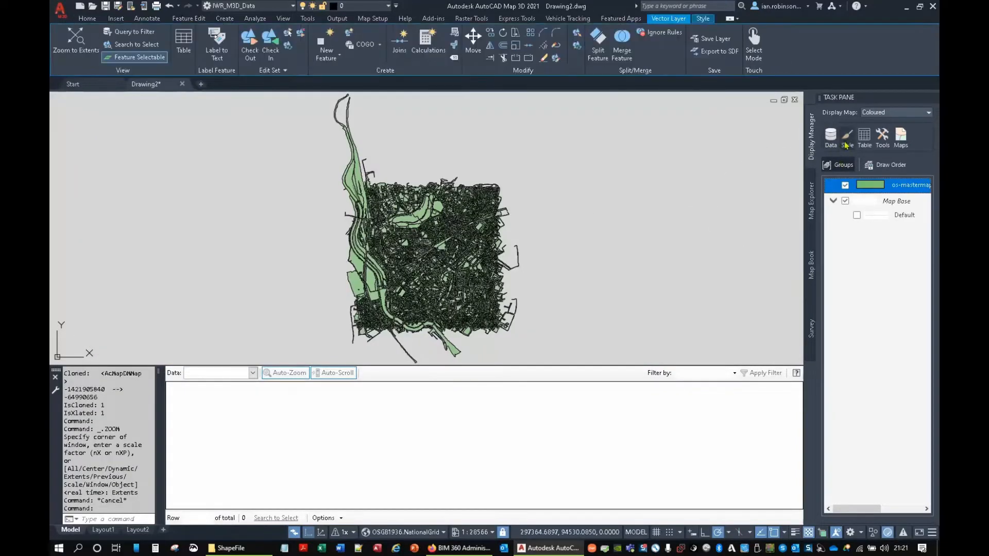
left_click(847, 145)
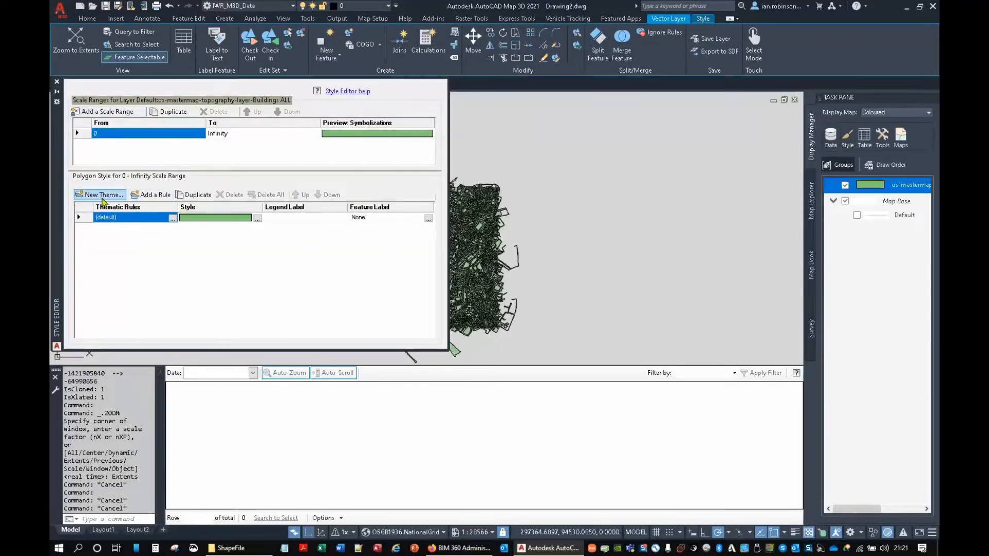
left_click(865, 145)
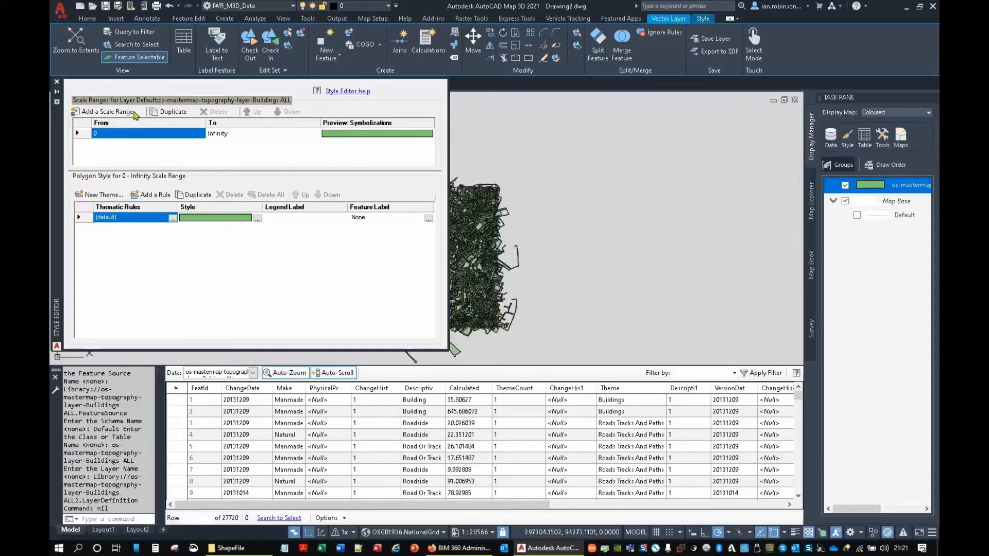
left_click(57, 92)
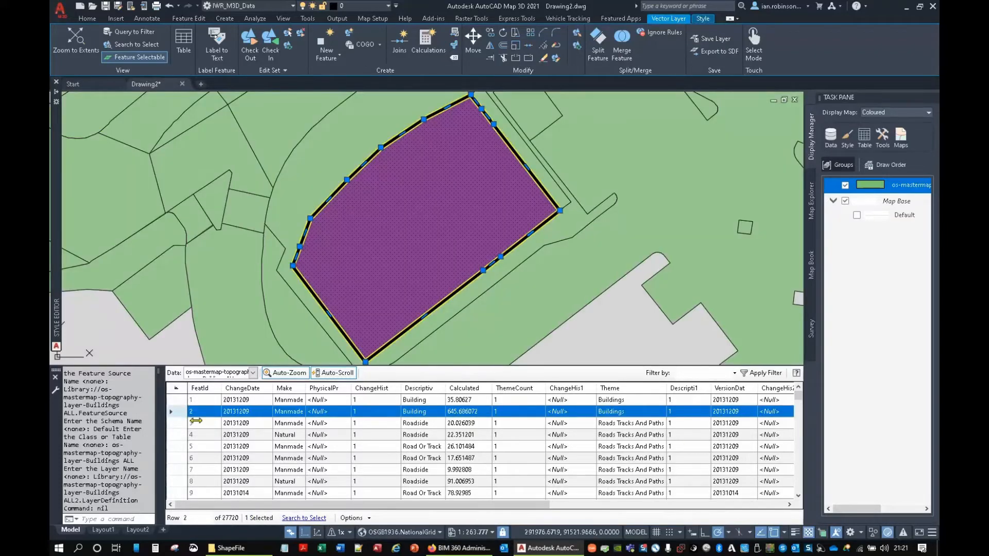
scroll(416, 352, "down", 10)
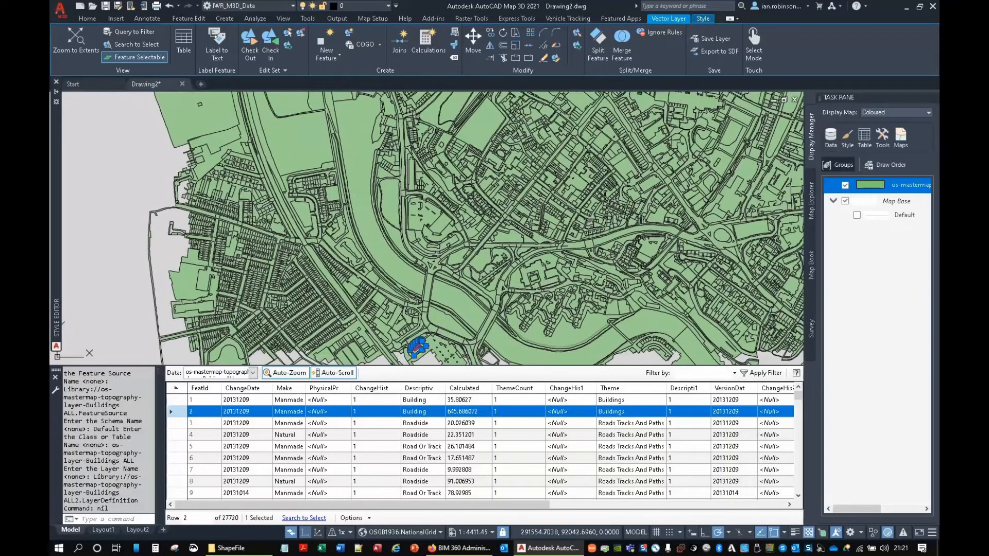
key("Escape")
left_click(462, 208)
mouse_move(464, 210)
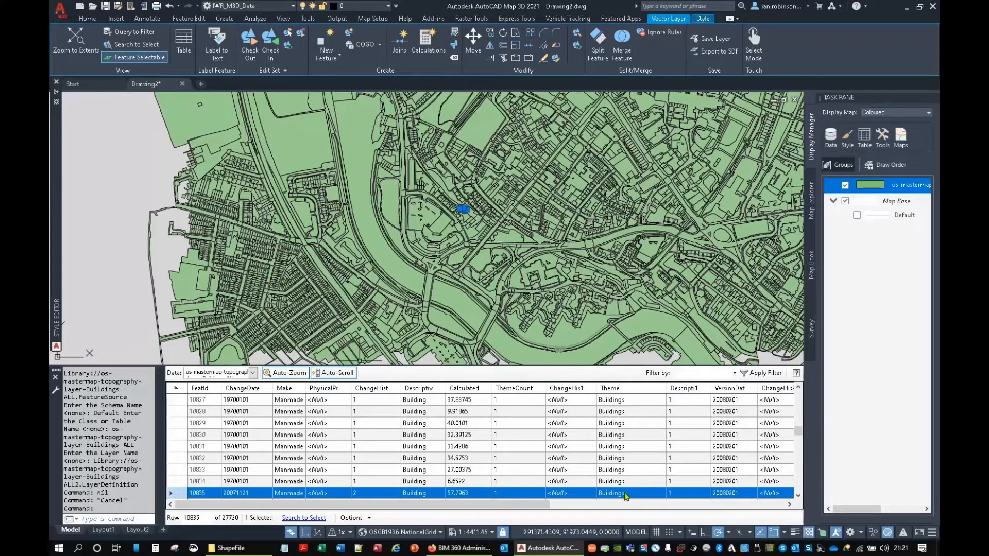
middle_click_drag(459, 273, 445, 284)
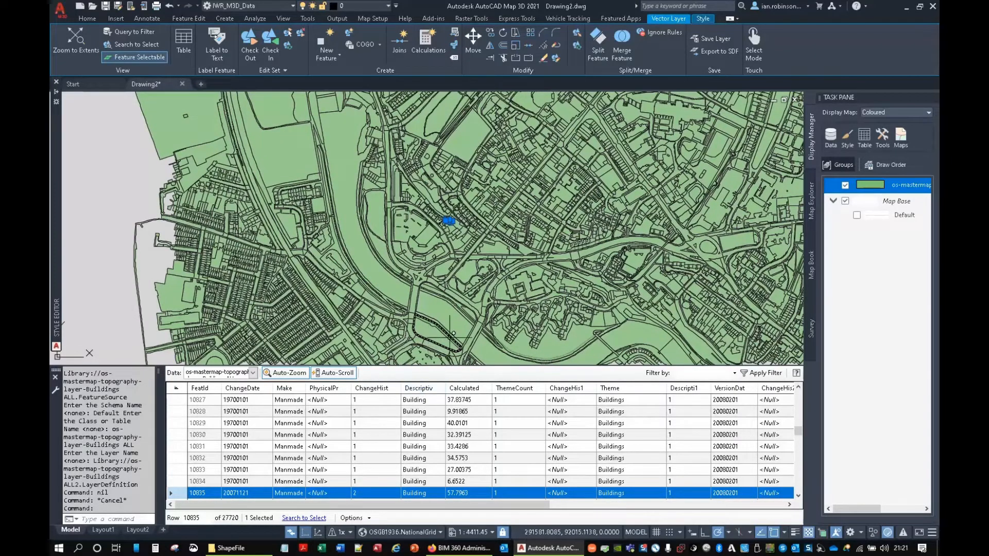
key("Escape")
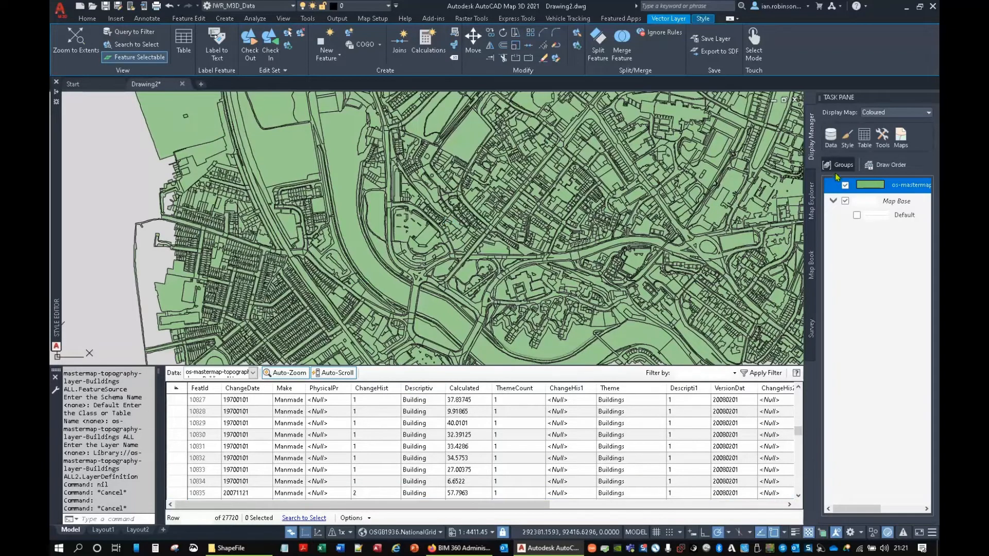
Start a new theme for the layer's polygon style, based on the Descriptiv property.
left_click(847, 139)
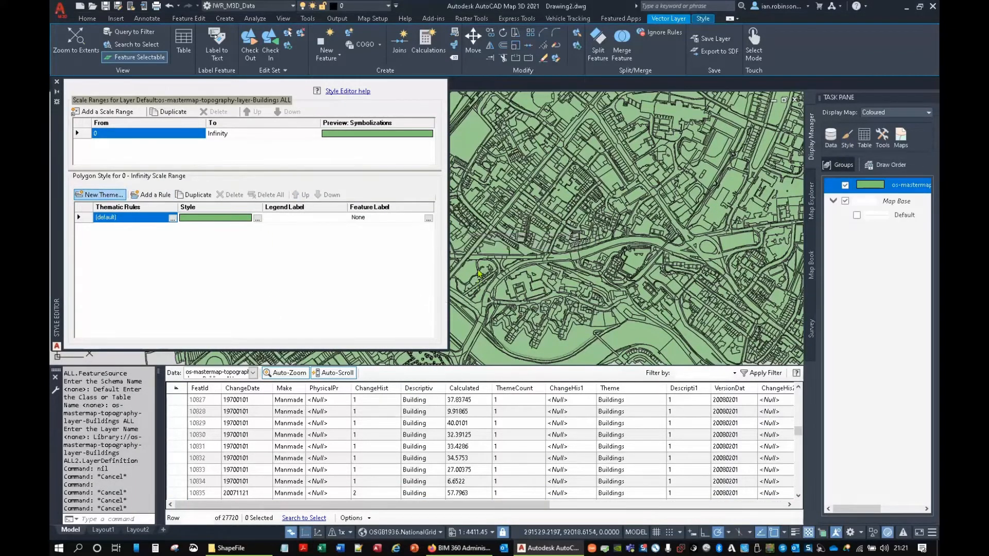
left_click(100, 195)
left_click(513, 178)
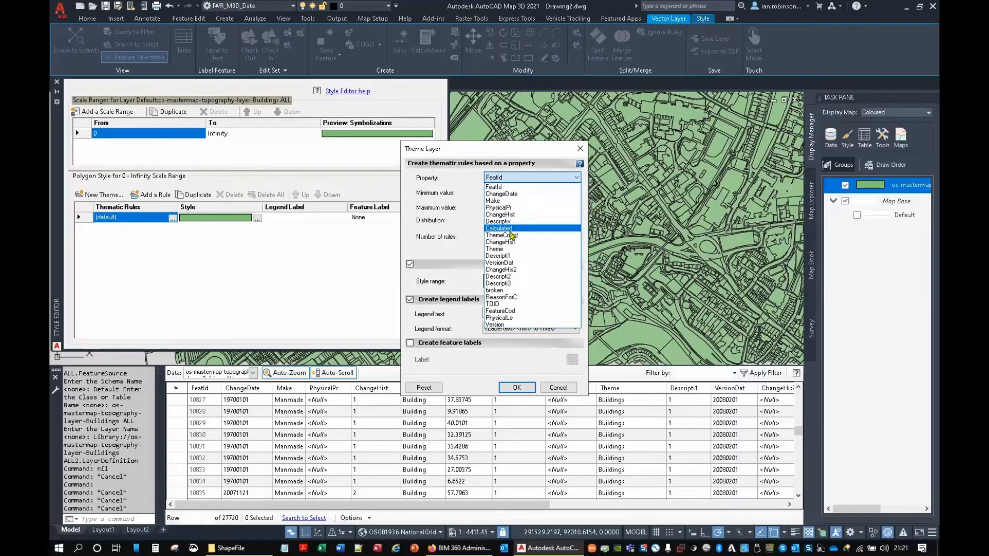
left_click(515, 221)
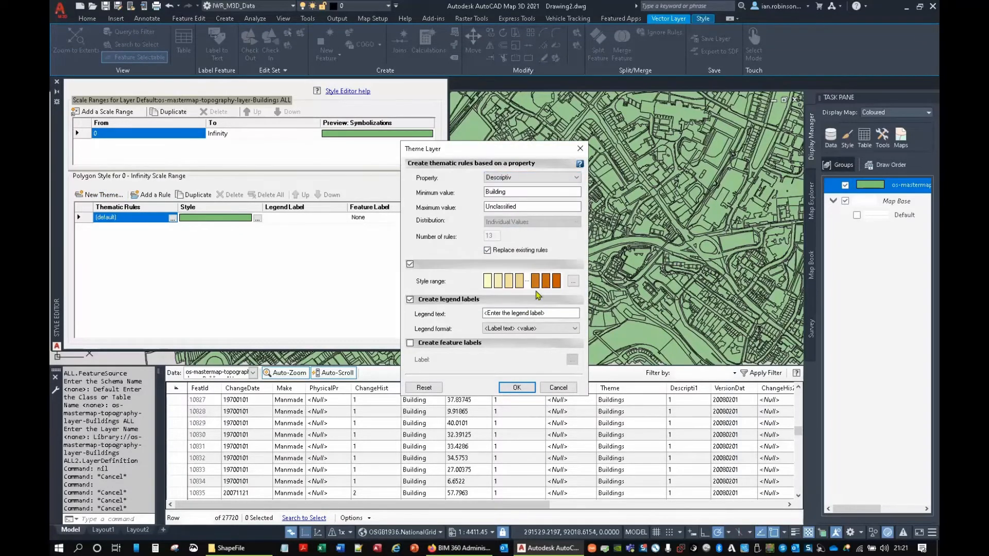
Set the theme's fill colours to the MasterMap_Sample palette, apply the theme to the layer and close the style editor.
left_click(573, 282)
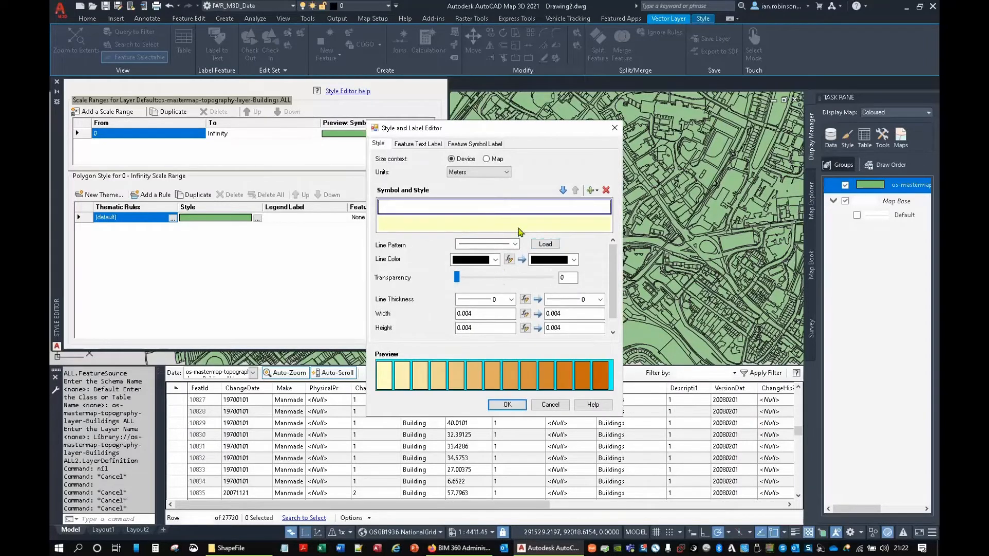
left_click(520, 228)
left_click(497, 260)
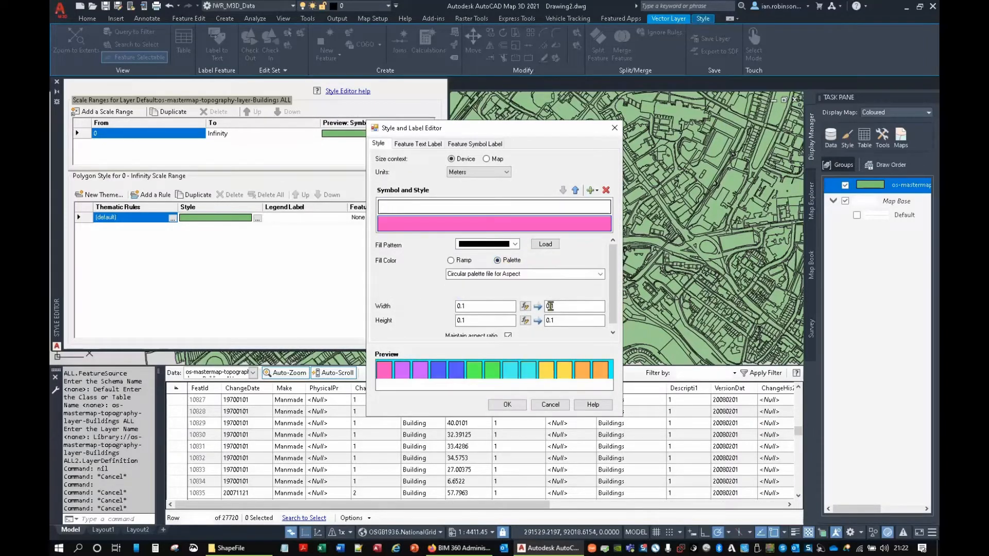
left_click(581, 274)
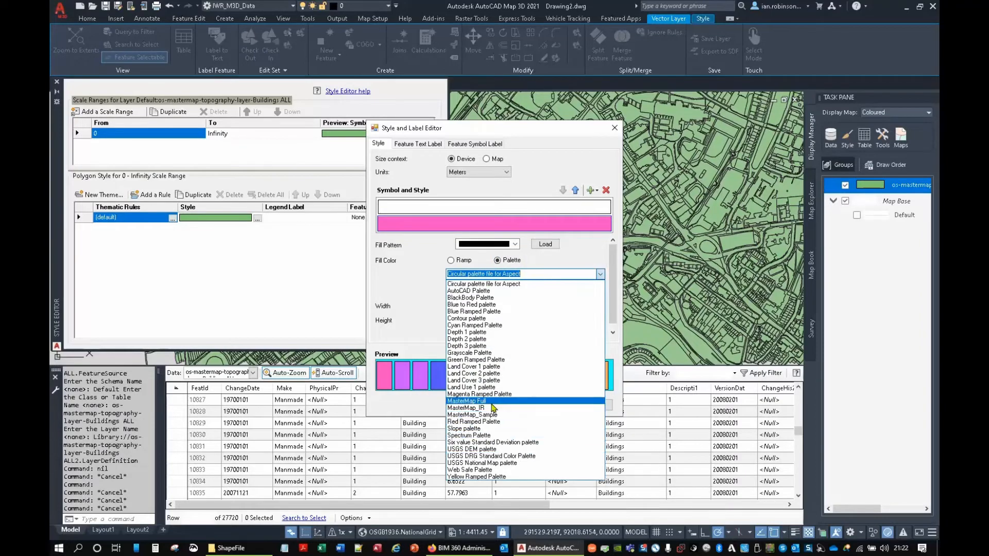
left_click(479, 415)
left_click(508, 405)
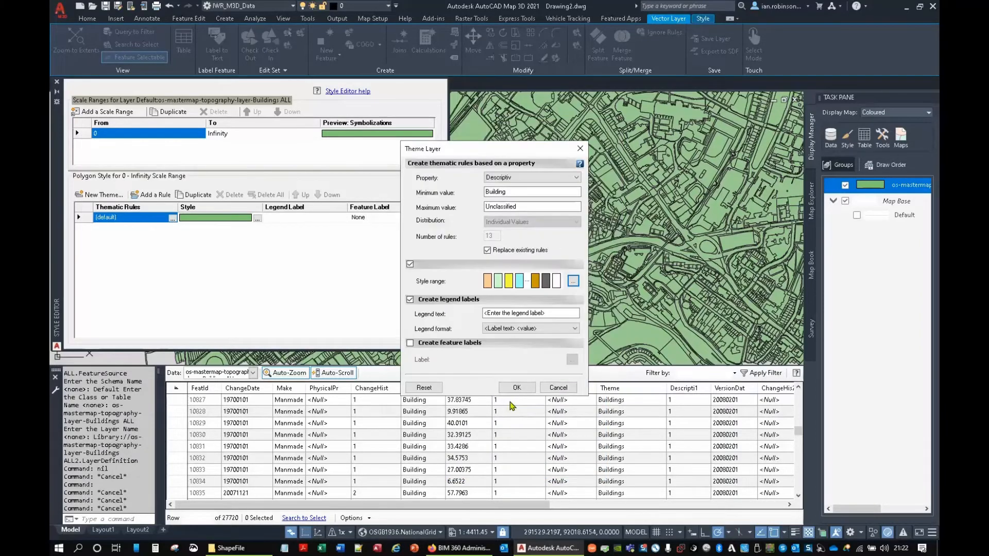
left_click(515, 389)
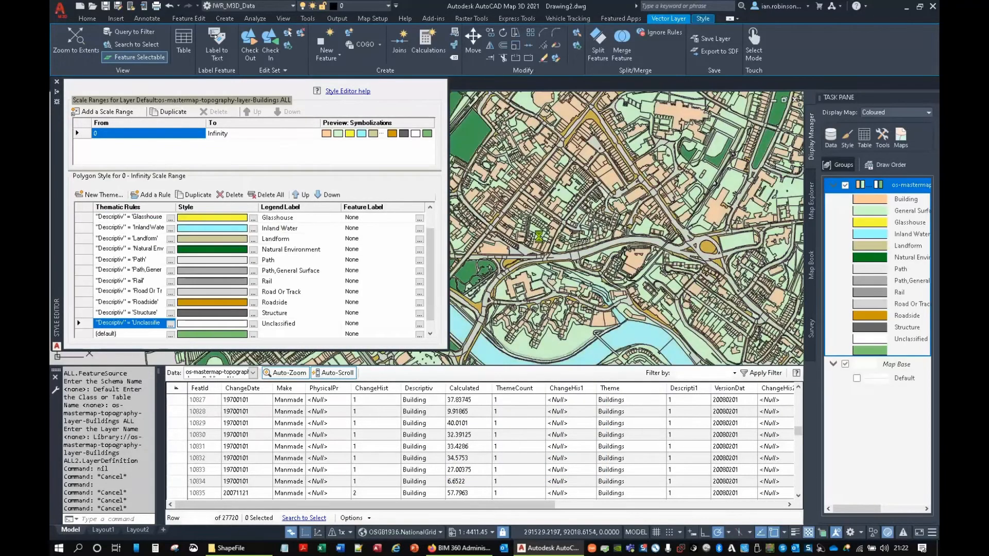
left_click(57, 81)
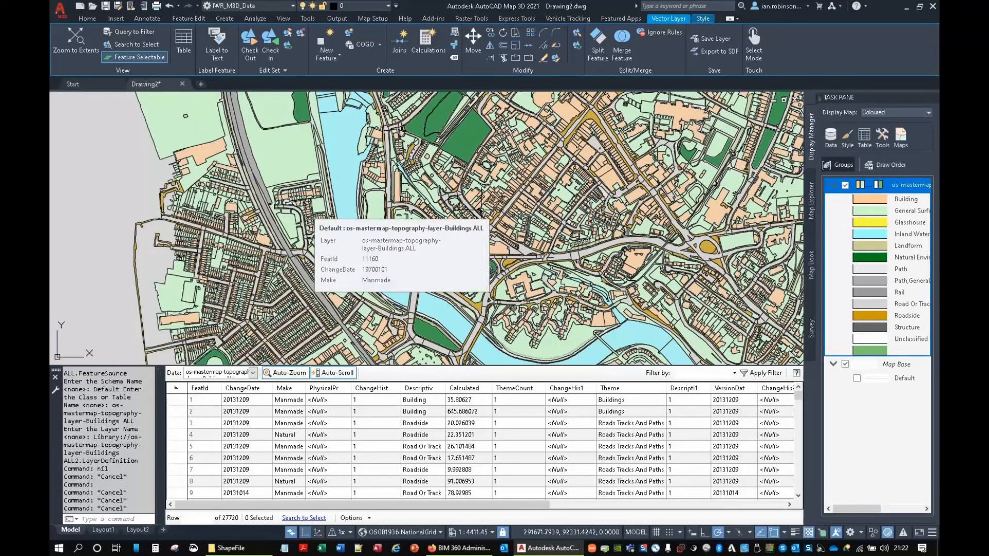
Examine the themed polygons across the town and check the attribute records of two adjoining land parcels.
middle_click_drag(509, 280, 423, 322)
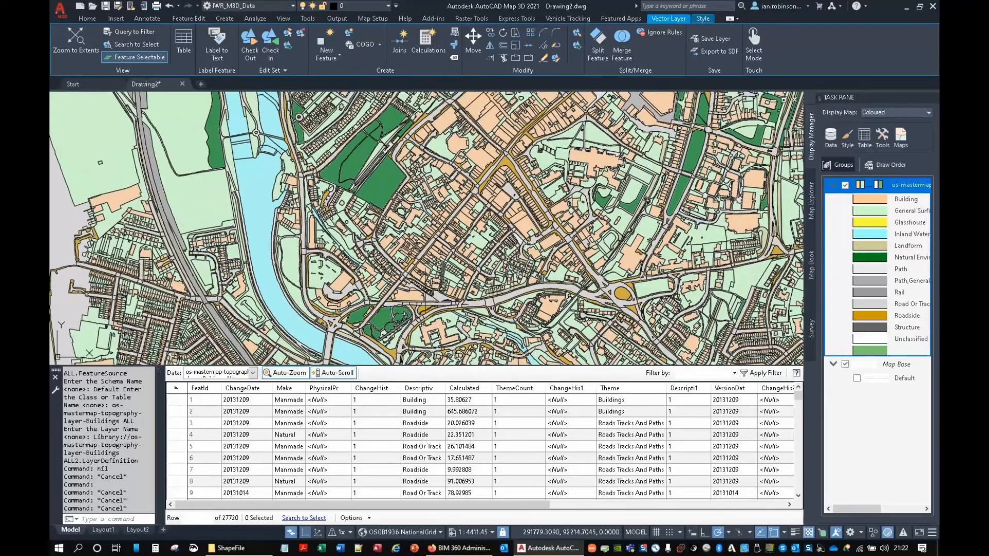
scroll(423, 322, "down", 2)
middle_click_drag(513, 215, 459, 330)
middle_click_drag(547, 234, 544, 237)
middle_click_drag(395, 200, 384, 268)
middle_click_drag(424, 209, 499, 272)
middle_click_drag(323, 154, 452, 270)
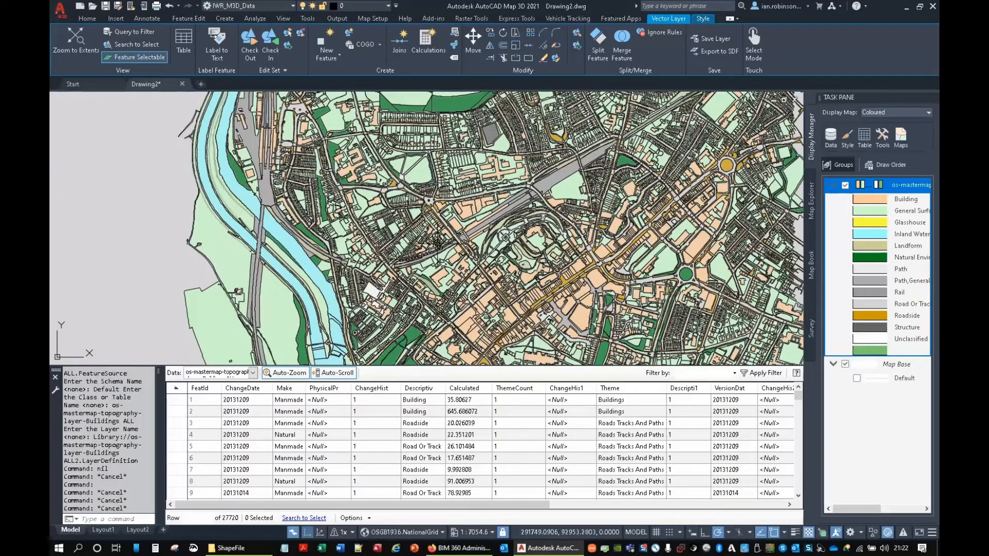
scroll(397, 238, "up", 10)
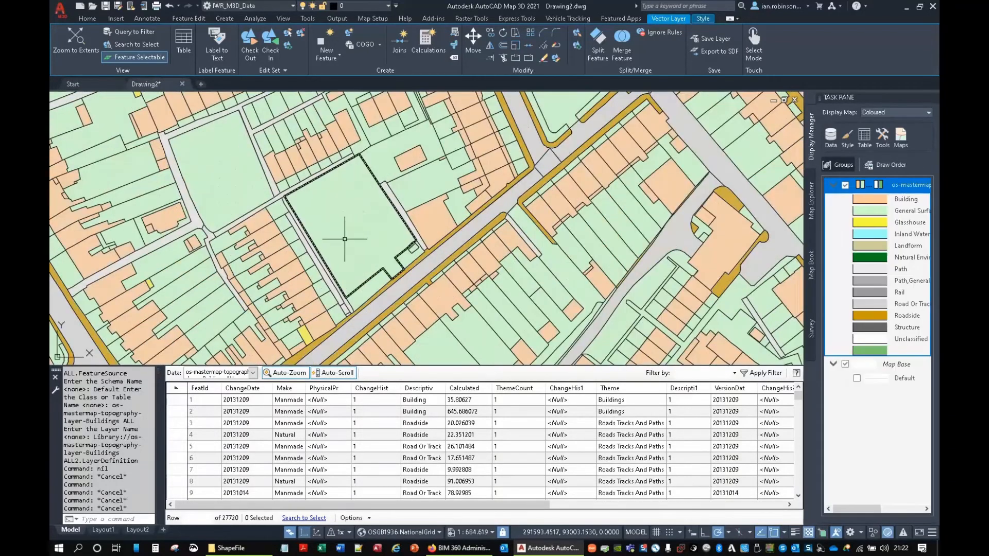
middle_click_drag(344, 239, 448, 214)
left_click(448, 214)
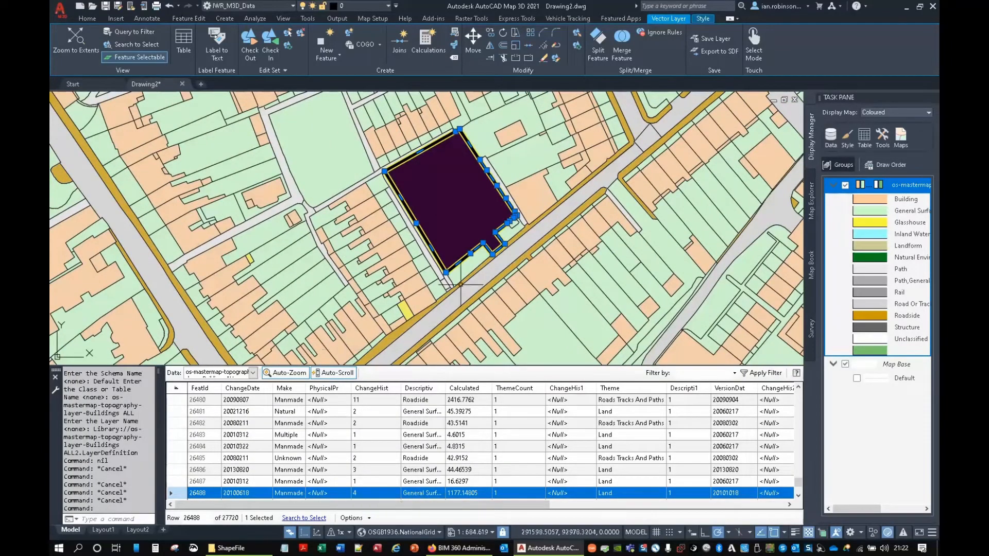
left_click(463, 265)
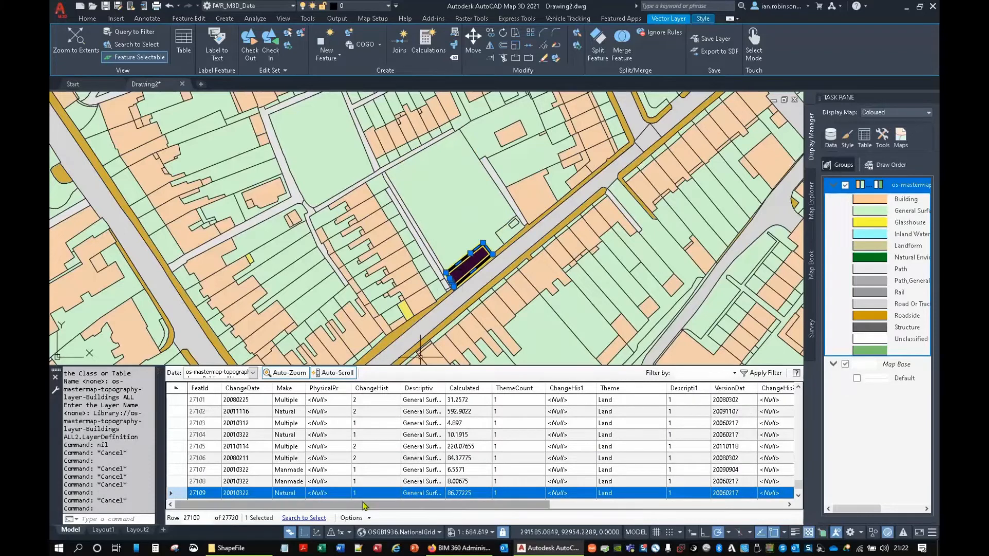
key("Escape")
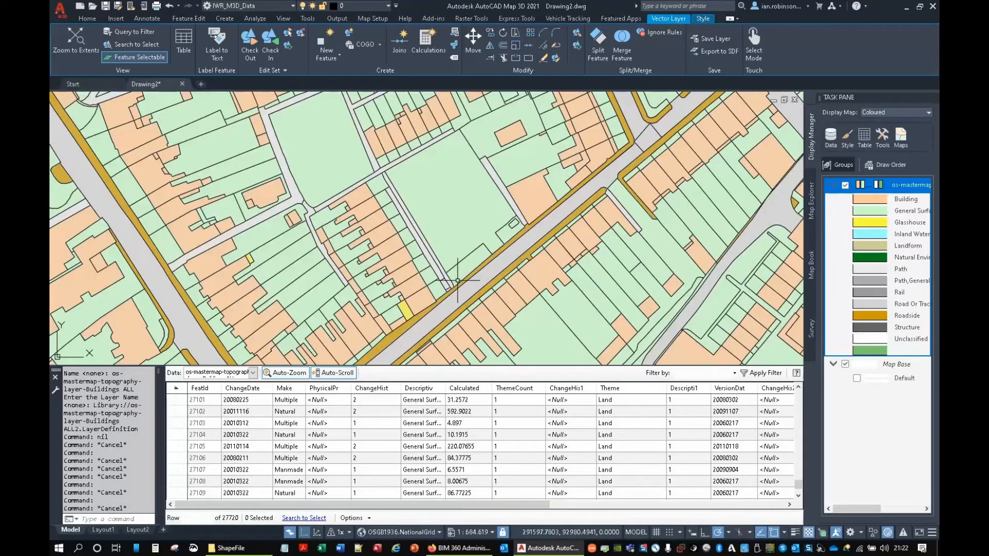
Open the OS MasterMap layer's style for editing, widen the thematic rules column and duplicate the General Surface rule.
left_click(847, 136)
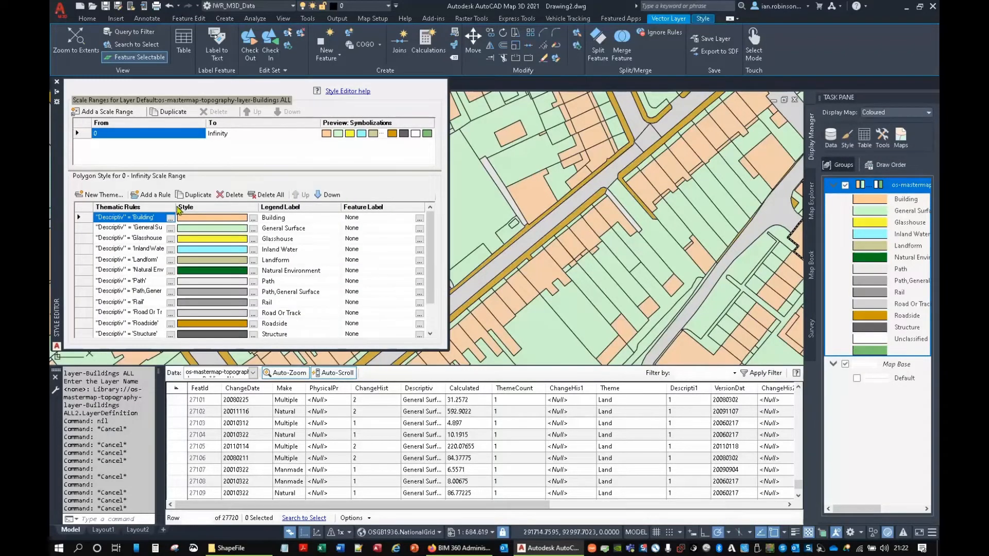
left_click_drag(173, 207, 220, 209)
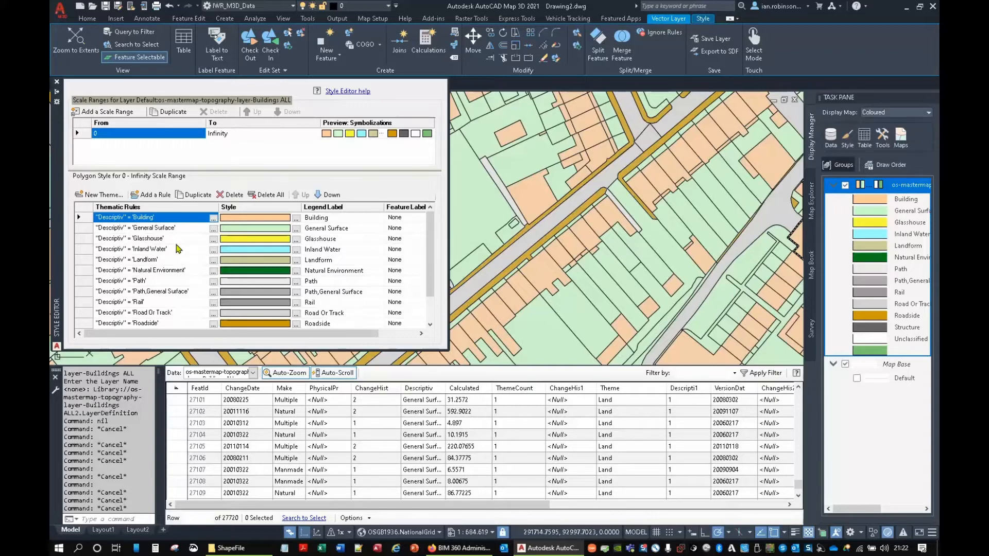
left_click(87, 231)
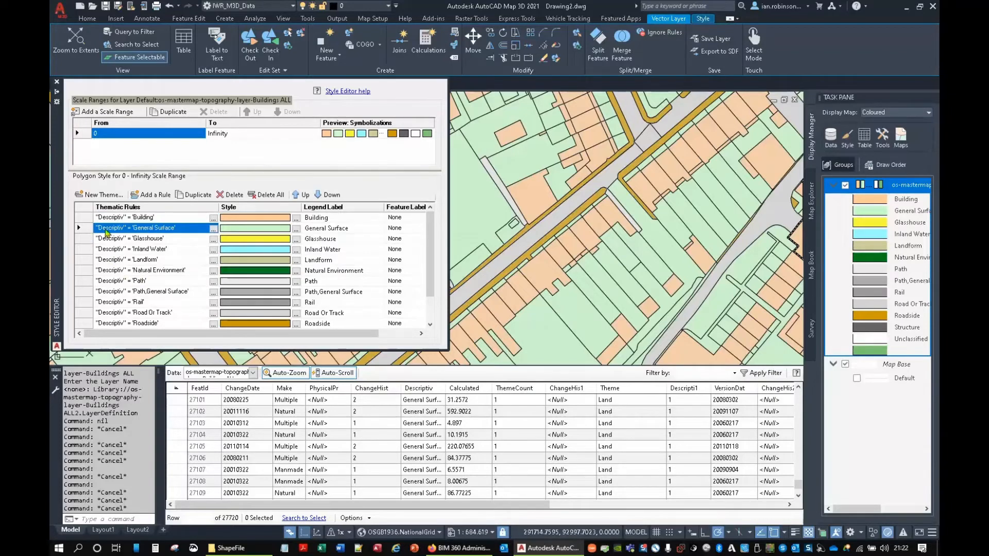
left_click(195, 195)
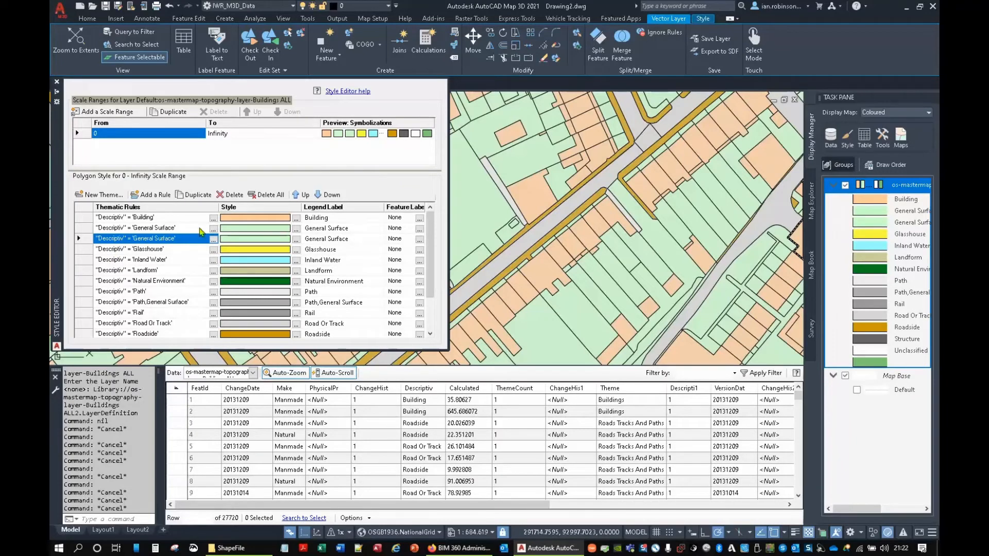
Set the first General Surface rule's expression to "Descriptiv" = 'General Surface' AND Make = 'Manmade'.
left_click(412, 397)
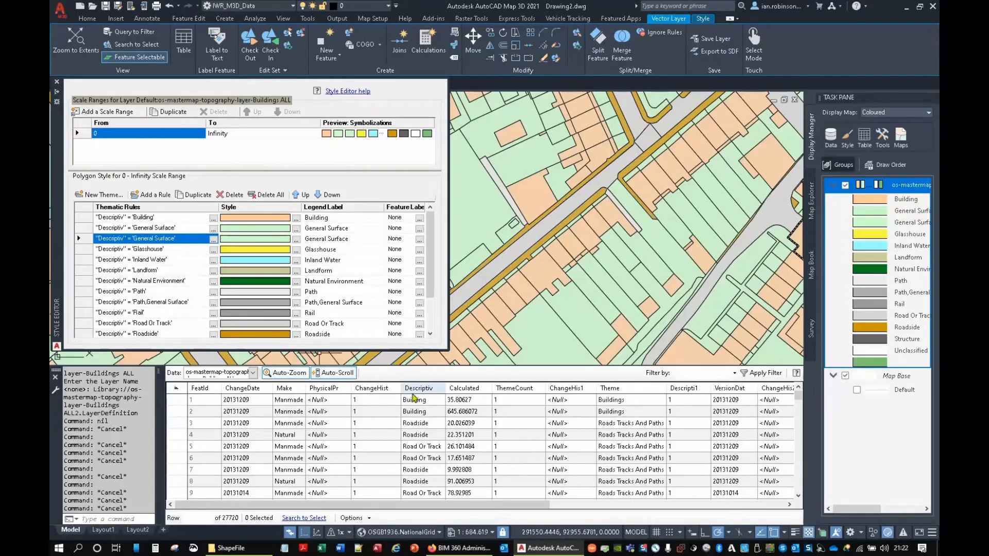
left_click(290, 401)
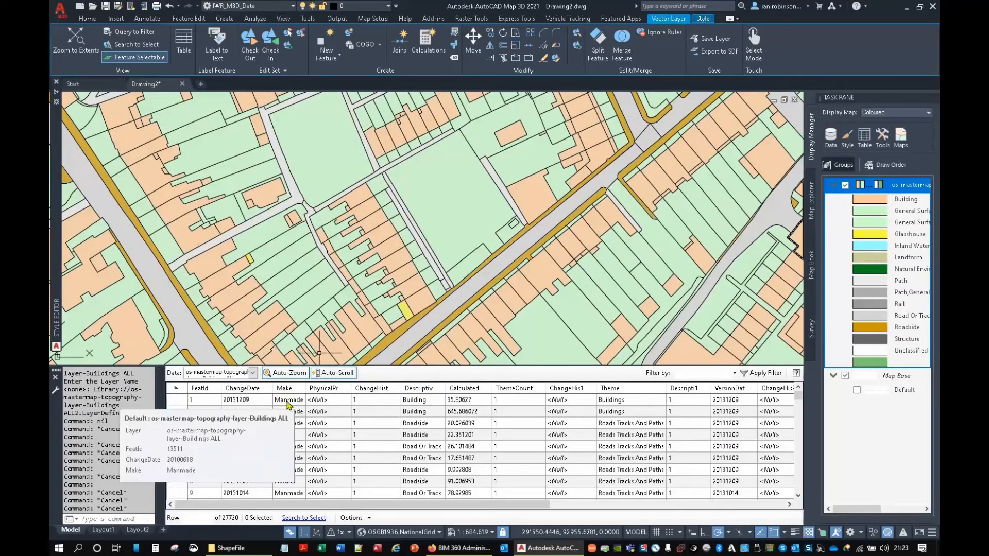
mouse_move(58, 96)
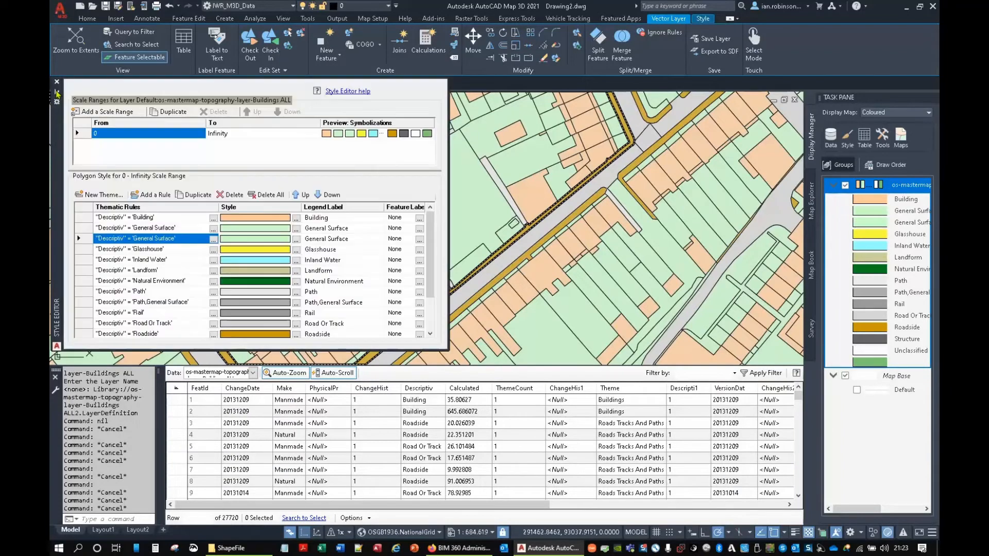
left_click(213, 230)
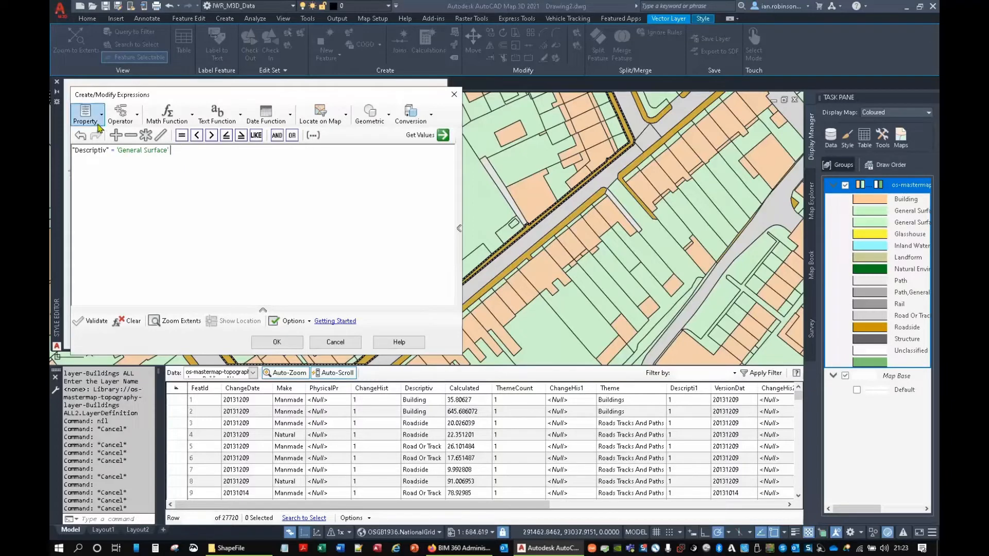
left_click(277, 136)
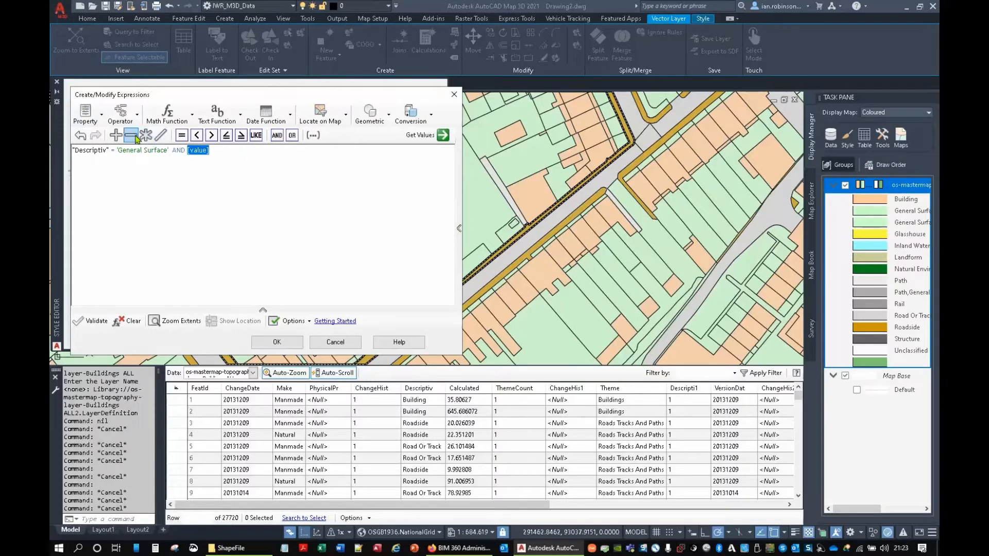
left_click(85, 115)
left_click(98, 212)
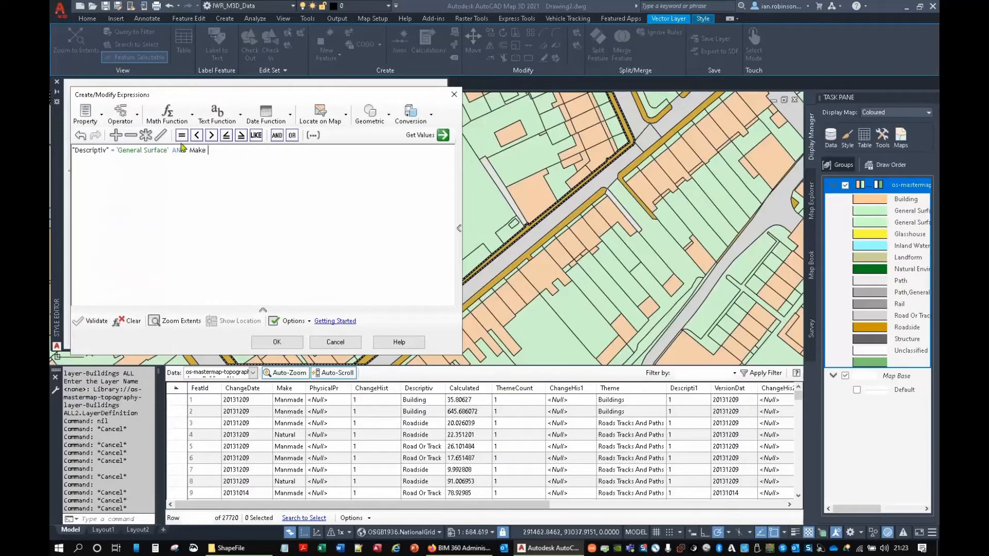
left_click(182, 135)
left_click(427, 136)
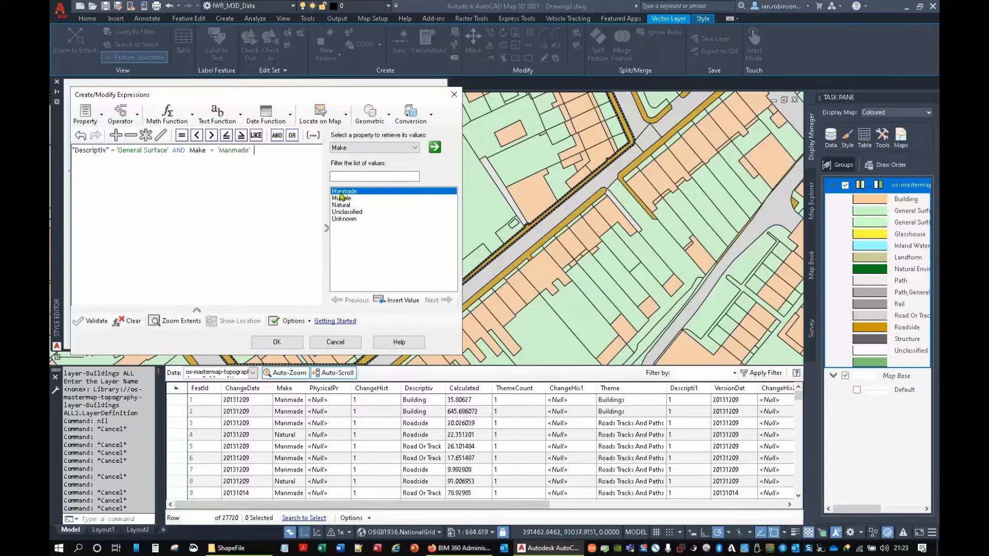
left_click(277, 342)
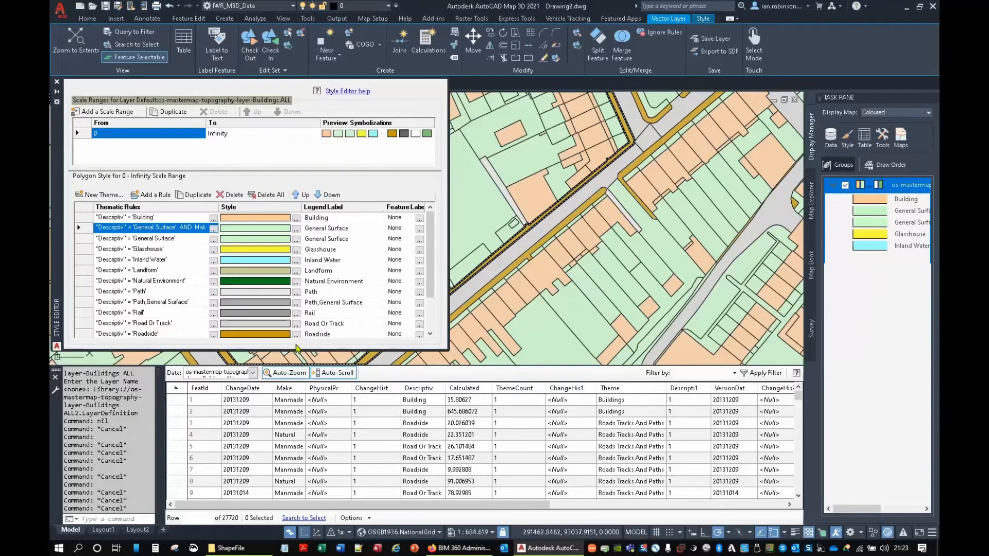
Change the solid fill of the manmade General Surface rule to grey and apply it.
left_click(237, 232)
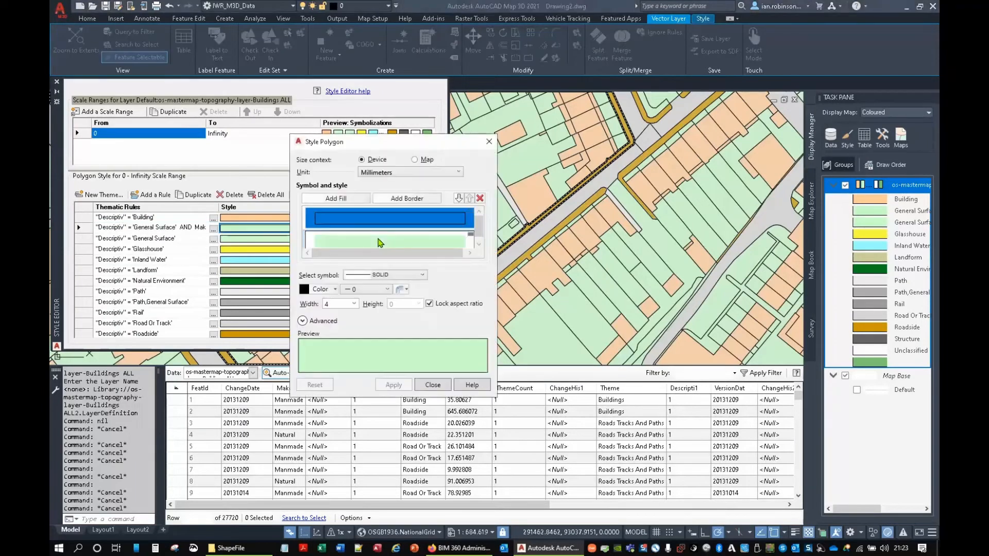
left_click(320, 290)
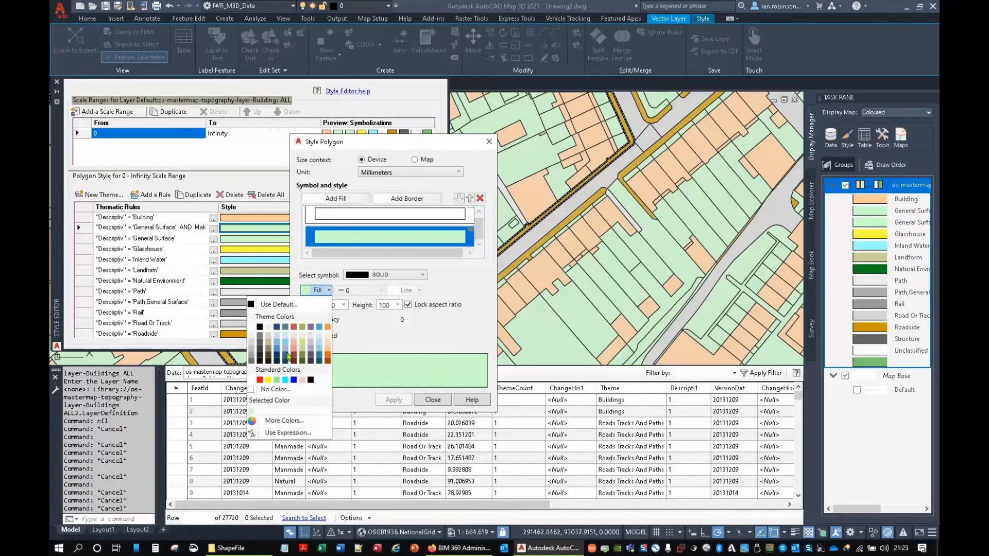
left_click(253, 354)
left_click(393, 400)
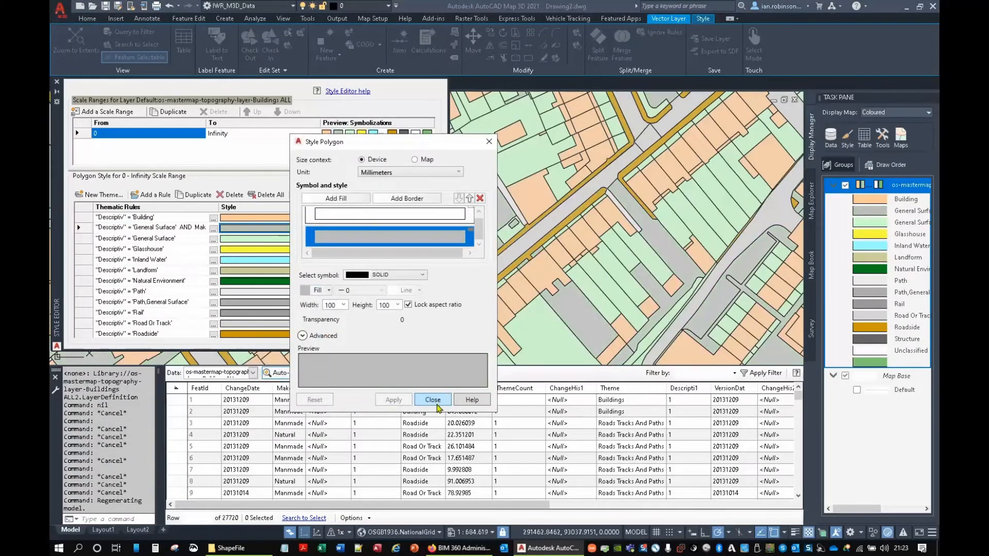
left_click(436, 401)
Set the second General Surface rule's expression to "Descriptiv" = 'General Surface' AND Make <> 'Manmade'.
double_click(184, 241)
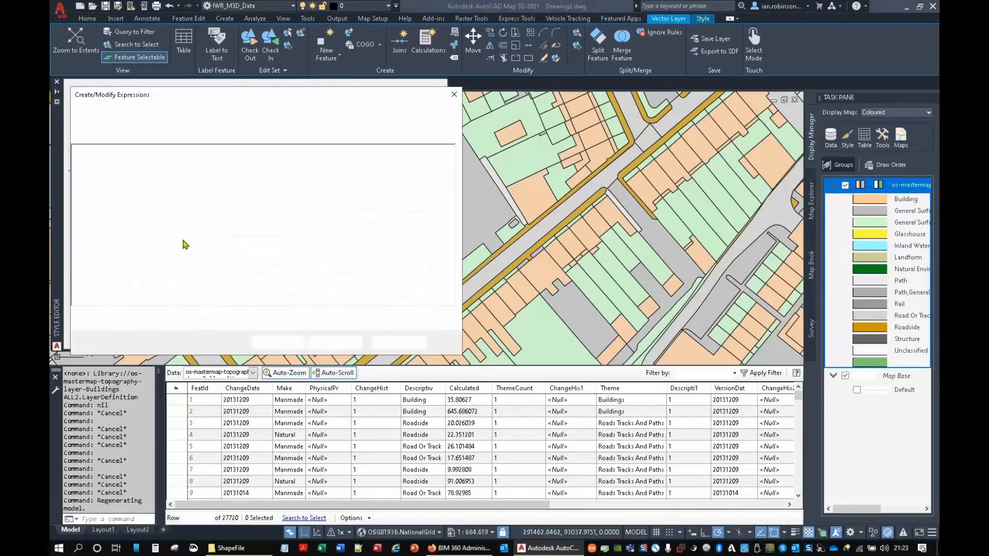
left_click(212, 157)
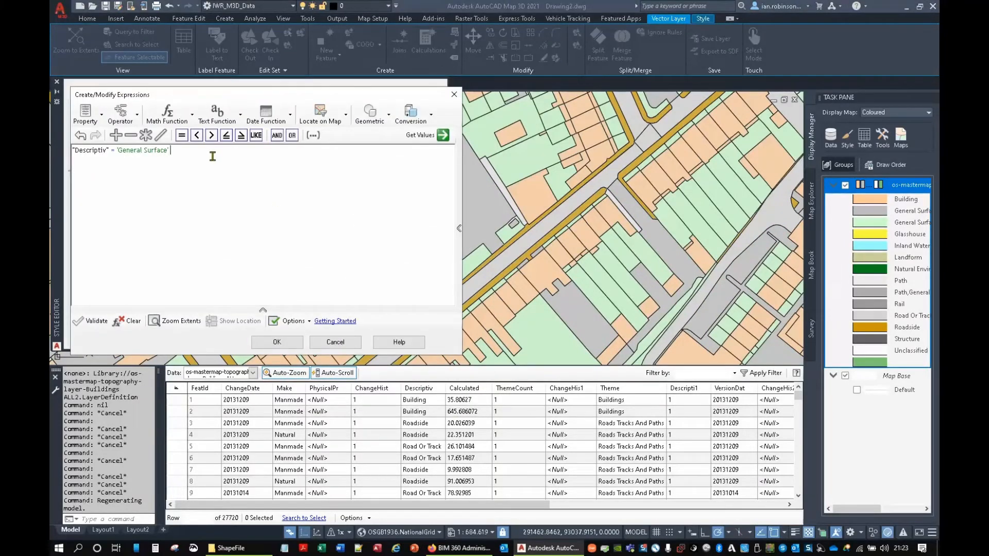
left_click(277, 135)
left_click(100, 116)
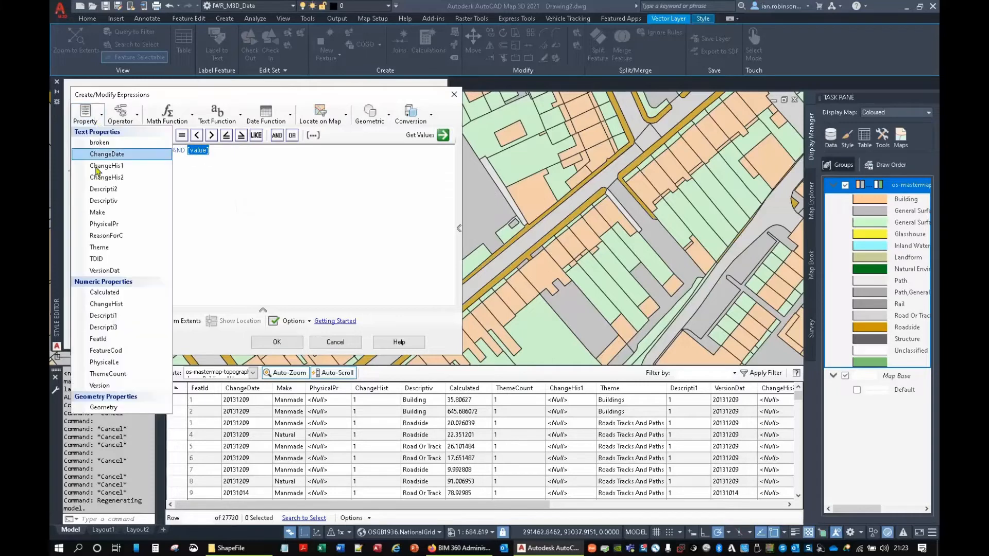
left_click(92, 198)
left_click(123, 118)
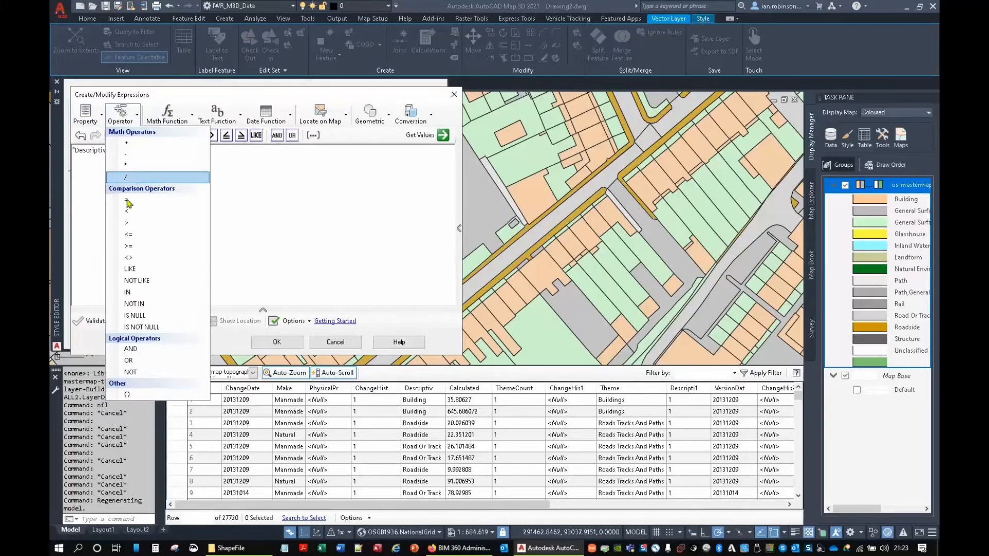
left_click(132, 260)
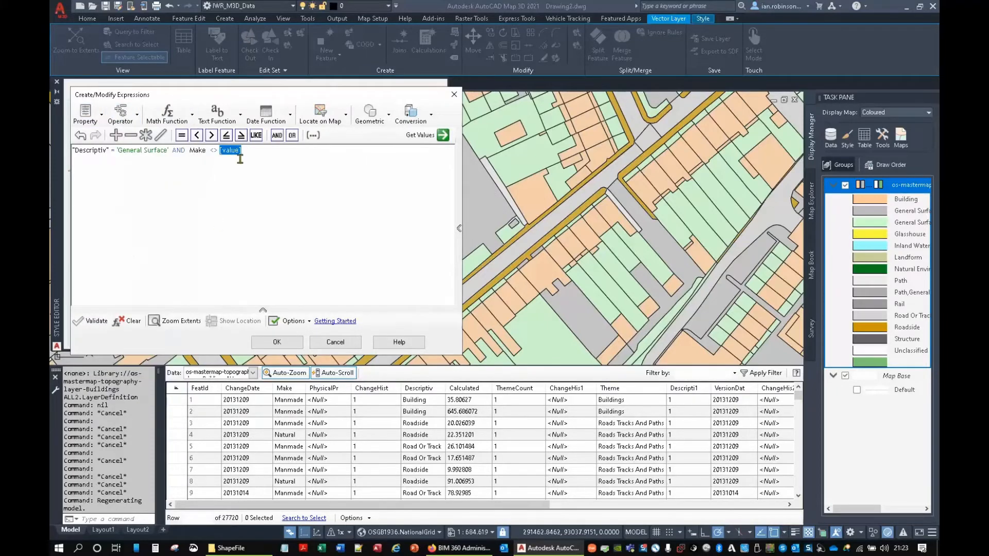
left_click(427, 135)
left_click(362, 192)
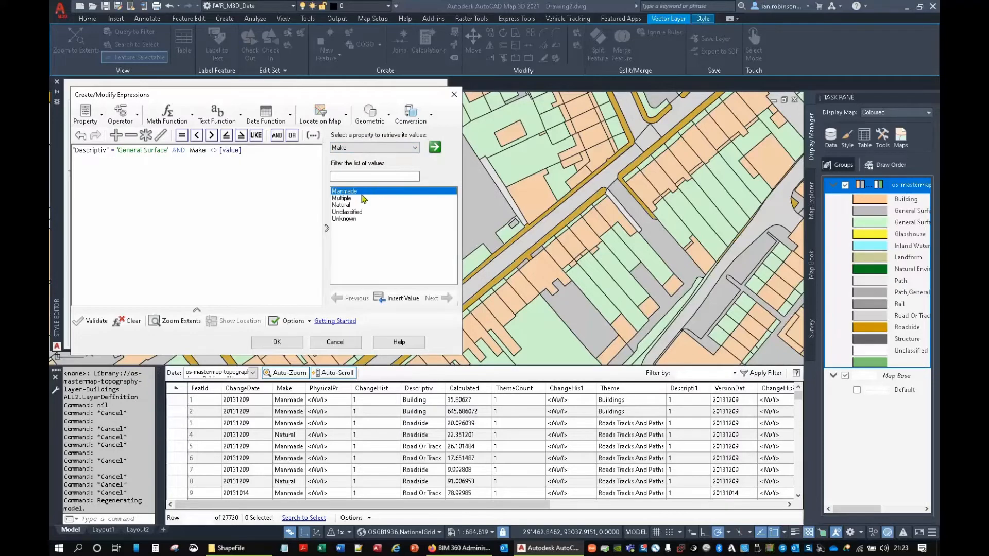
double_click(359, 196)
left_click(277, 342)
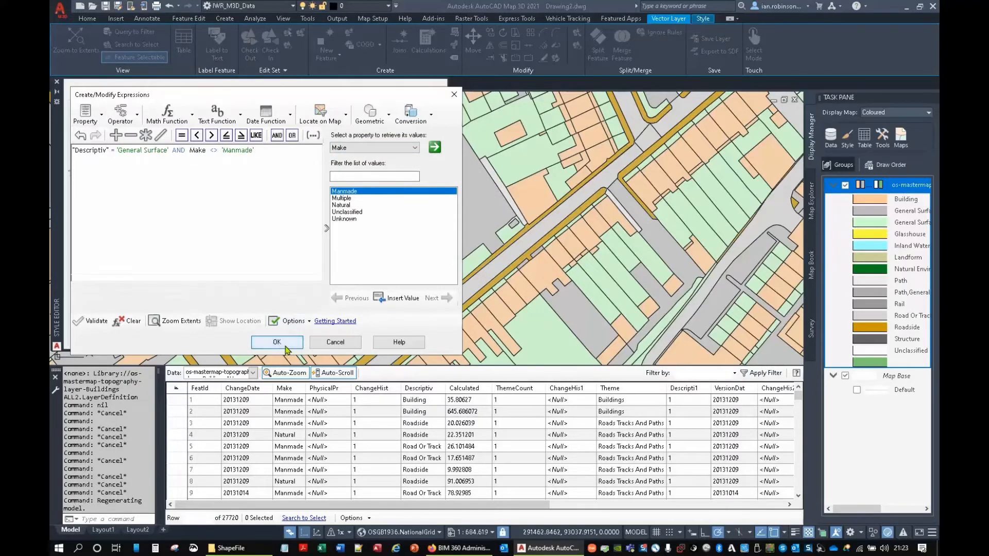
Close the style editor and check how manmade and other general surfaces are coloured across the surrounding streets.
left_click(57, 81)
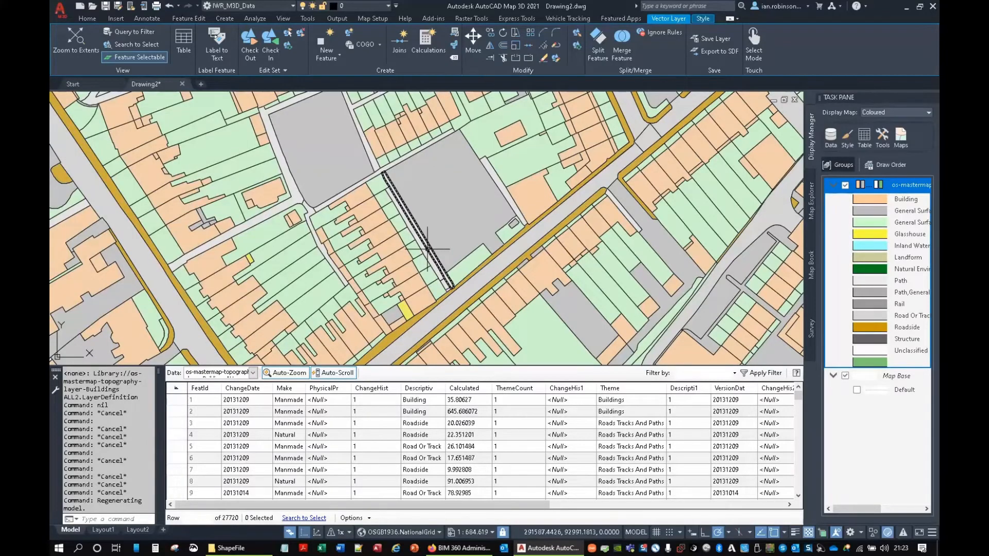
mouse_move(428, 249)
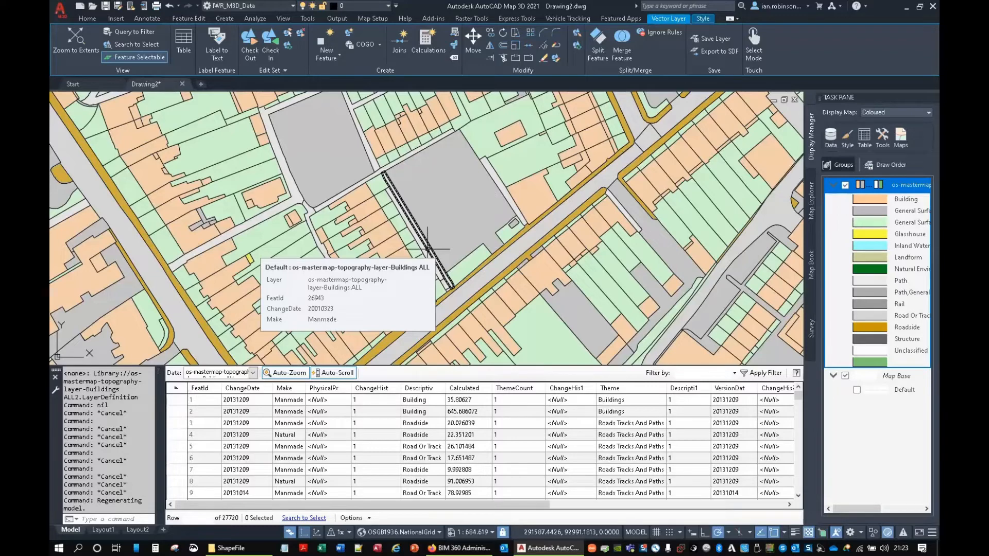
scroll(579, 235, "down", 3)
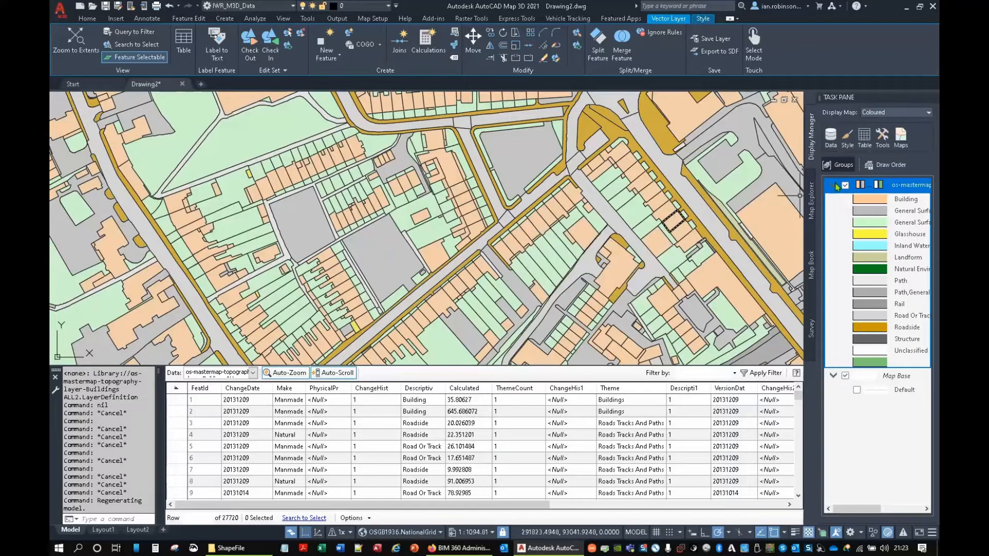
left_click(831, 145)
left_click(834, 149)
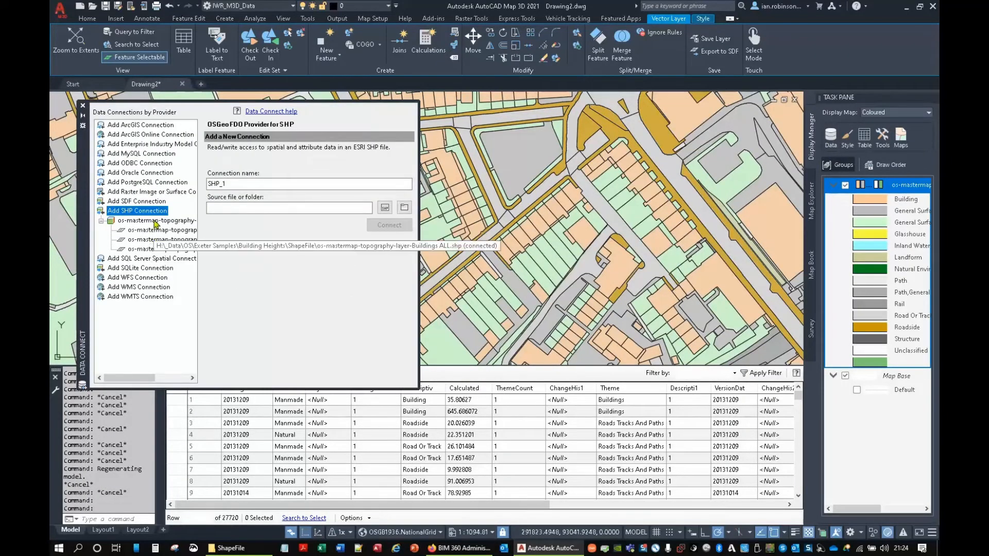
left_click(156, 222)
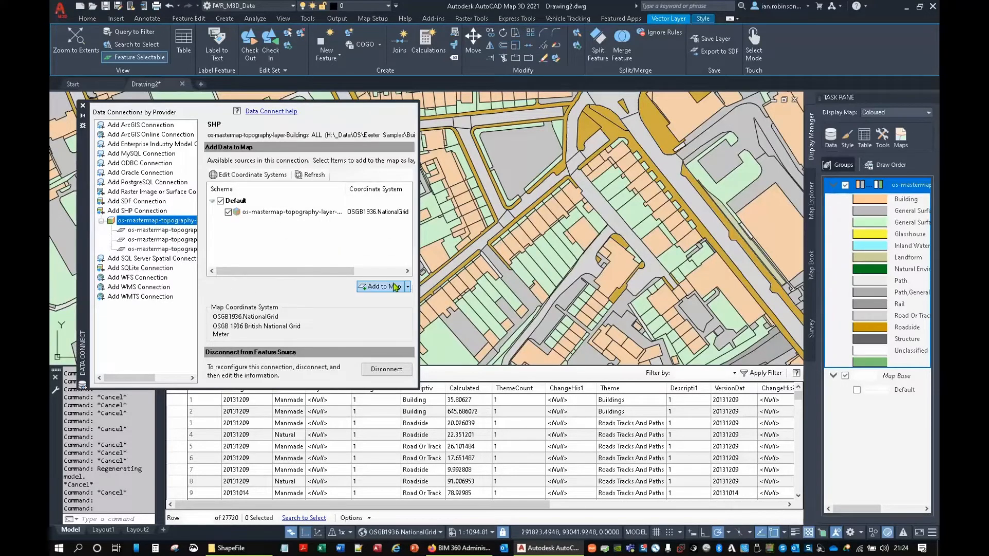
left_click(407, 288)
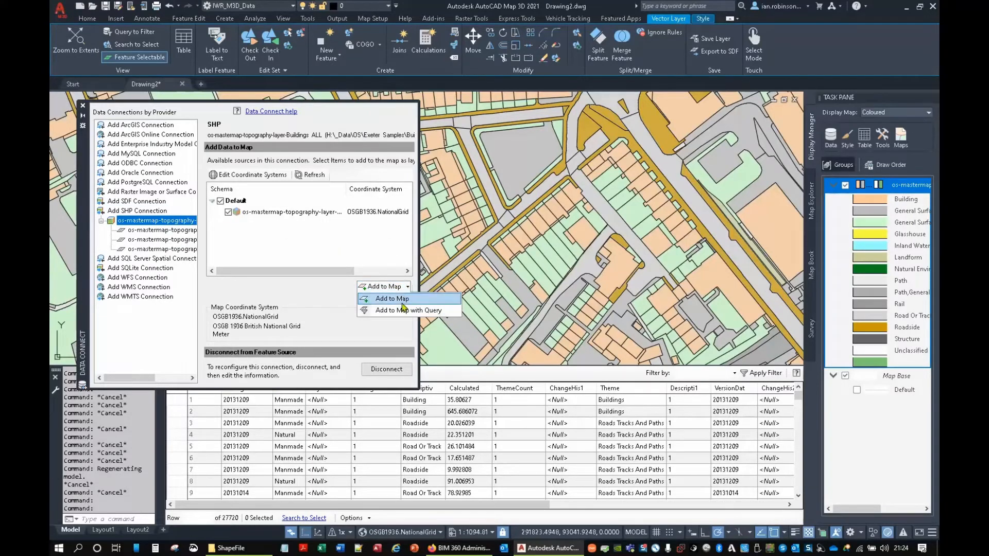
left_click(404, 310)
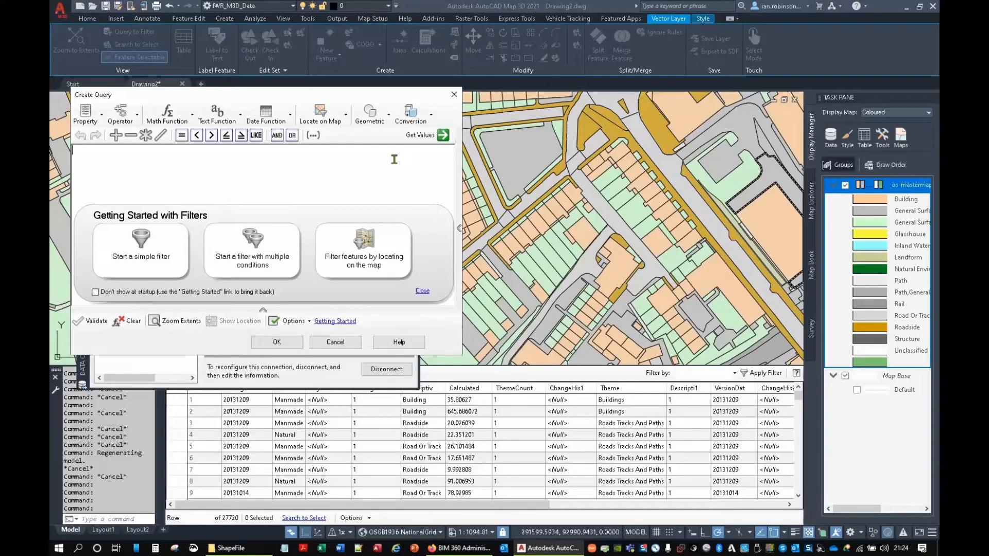
left_click(454, 94)
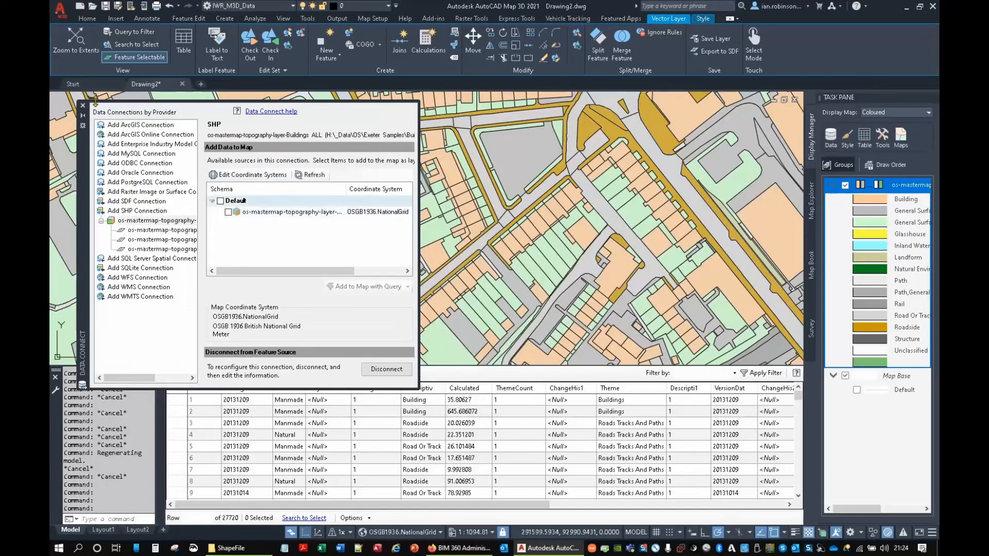
left_click(82, 105)
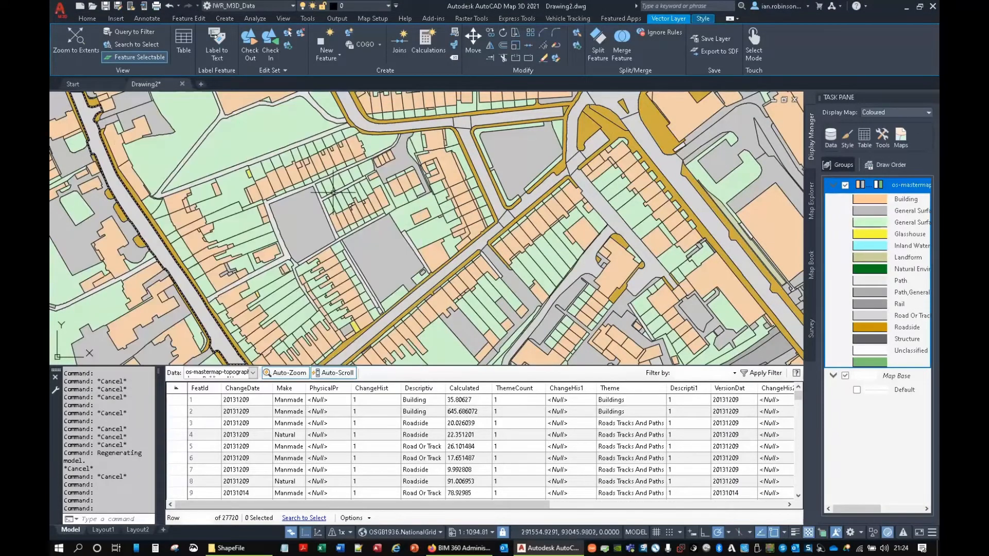
Create a filter query on the topography layer with the expression Descriptiv = 'Buildings' and validate it.
right_click(885, 186)
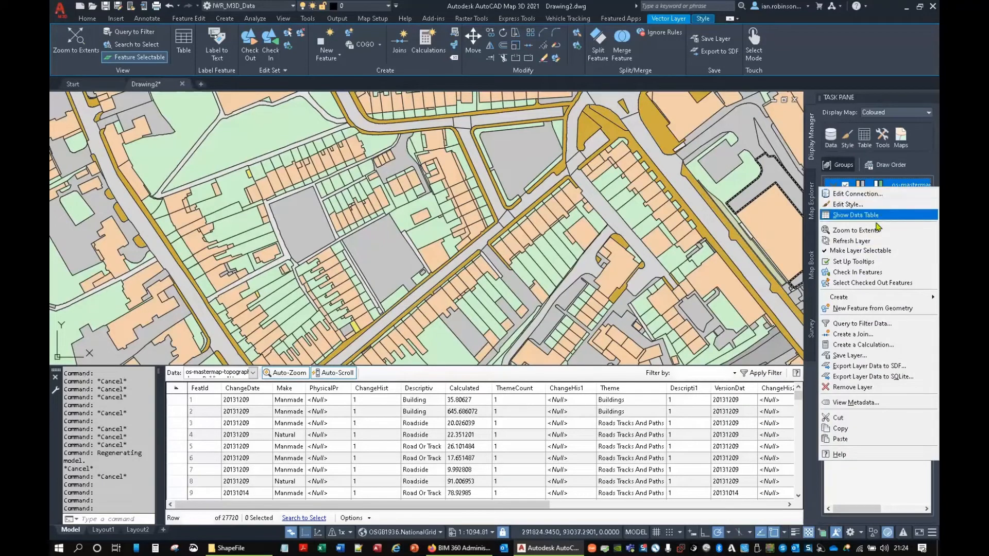
left_click(856, 325)
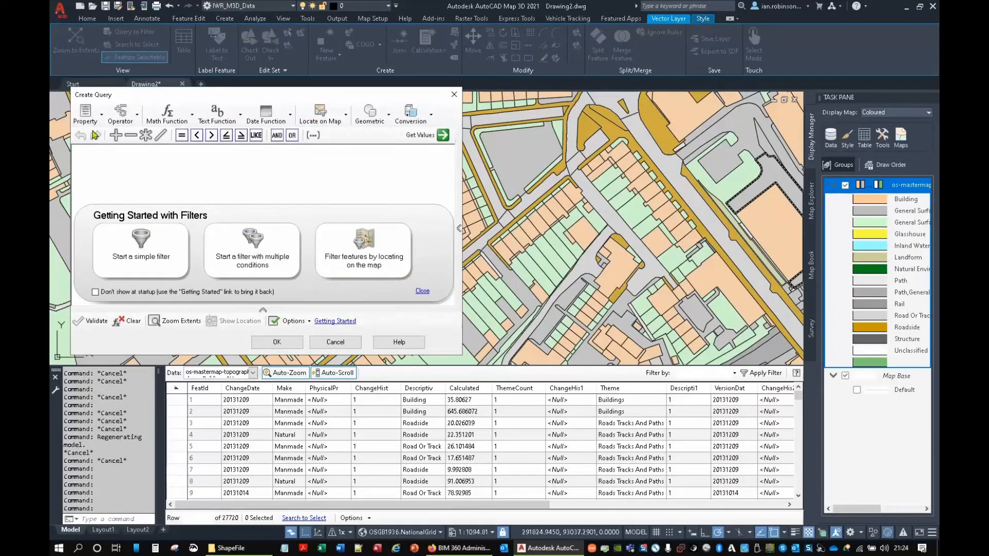
left_click(91, 118)
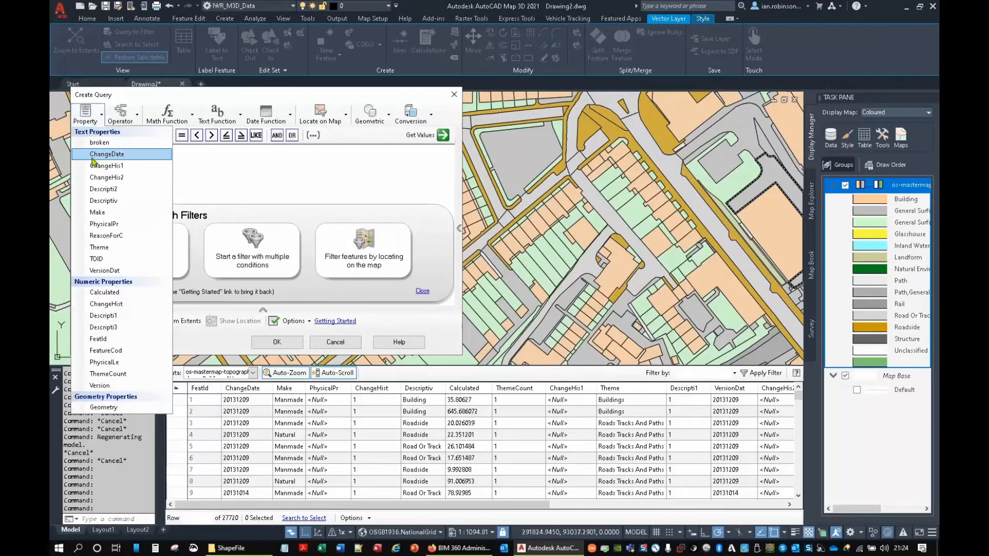
left_click(100, 200)
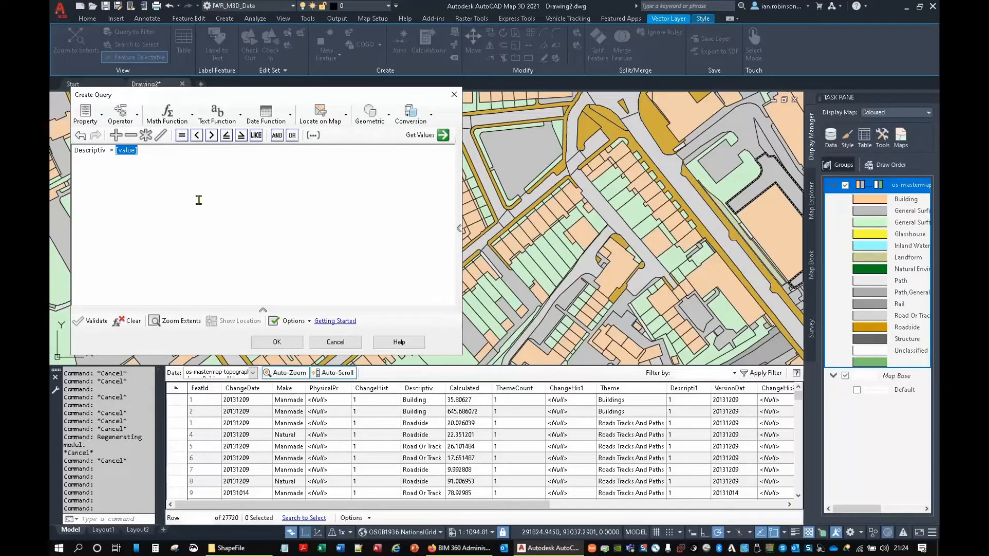
type("Buildings")
left_click(86, 322)
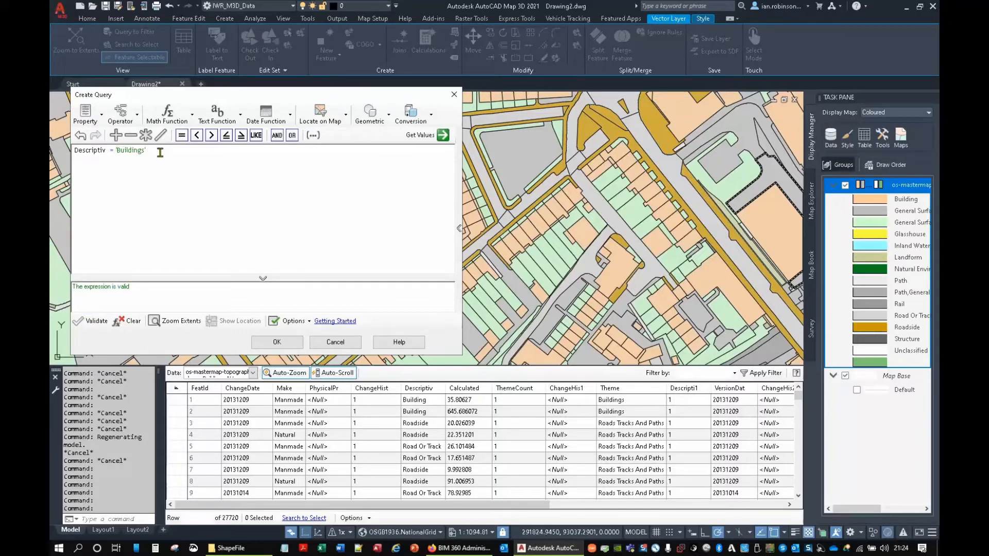
Test query validation with the closing quote missing and with the value misspelled as 'Bueildings', restoring the expression each time.
left_click(87, 321)
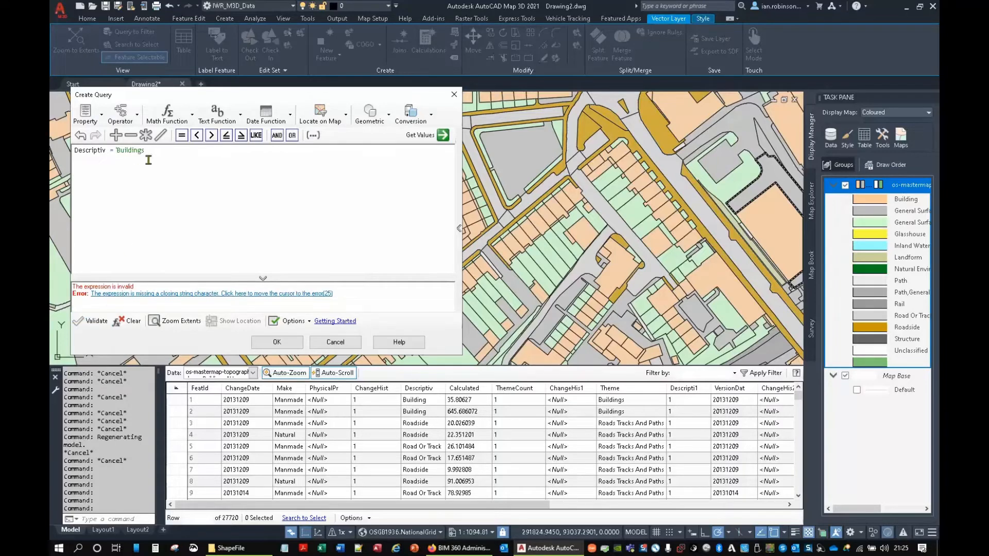
type("'")
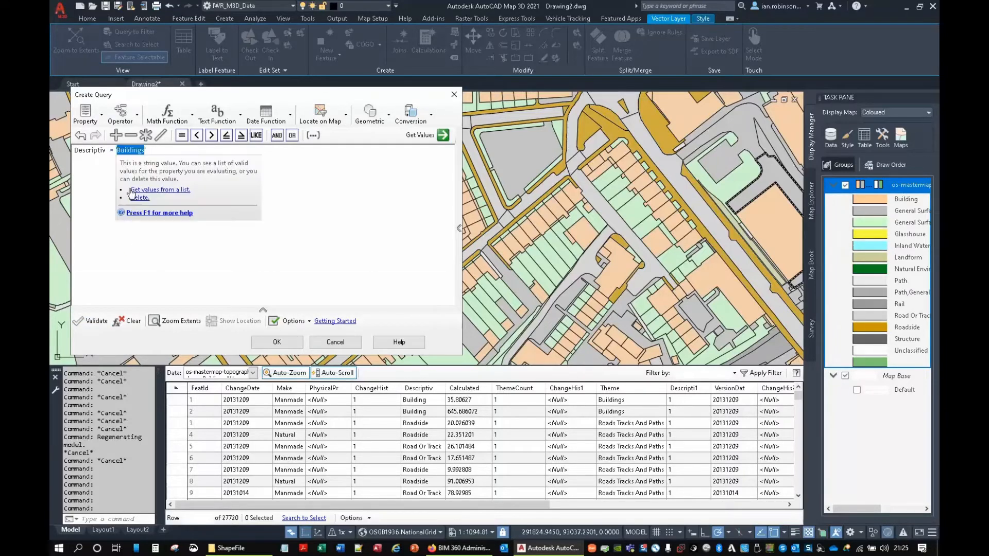
left_click(123, 151)
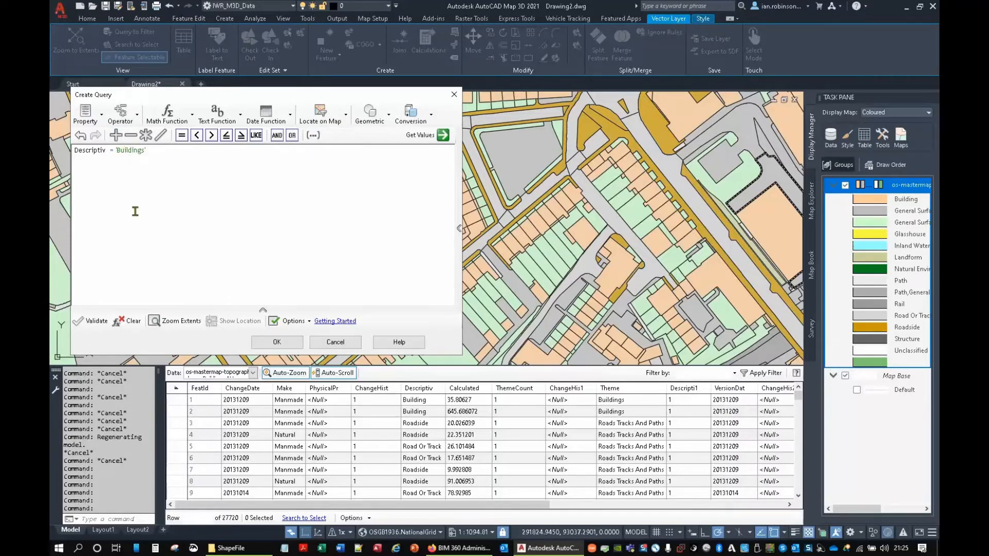
type("e")
left_click(94, 322)
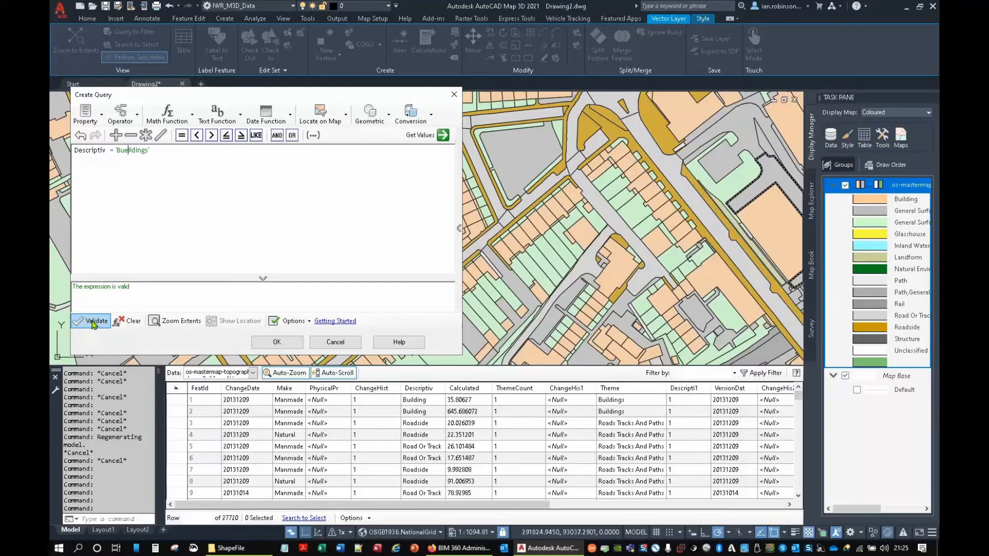
key("BackSpace")
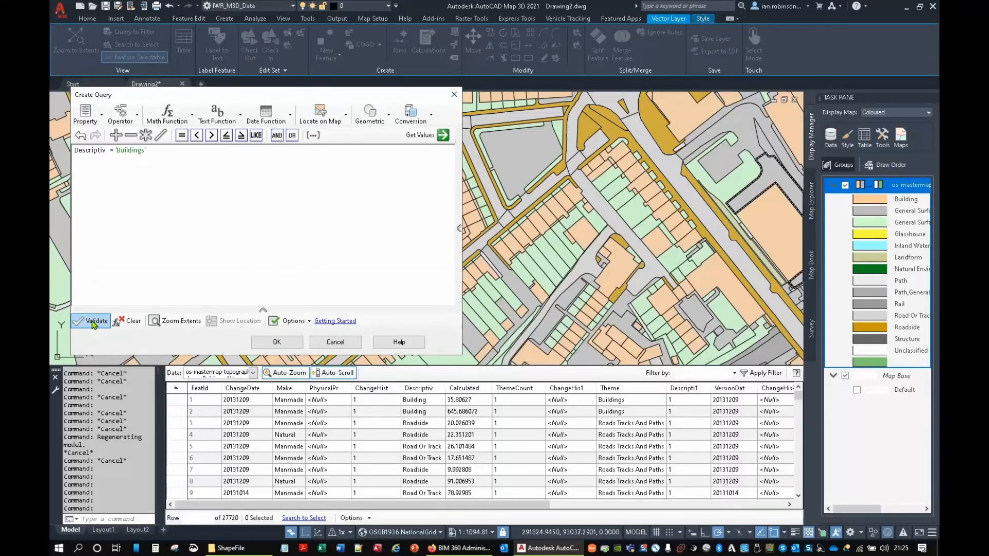
Apply the layer query, reopen it to correct the expression to Descriptiv = 'Building', and apply it again.
left_click(283, 342)
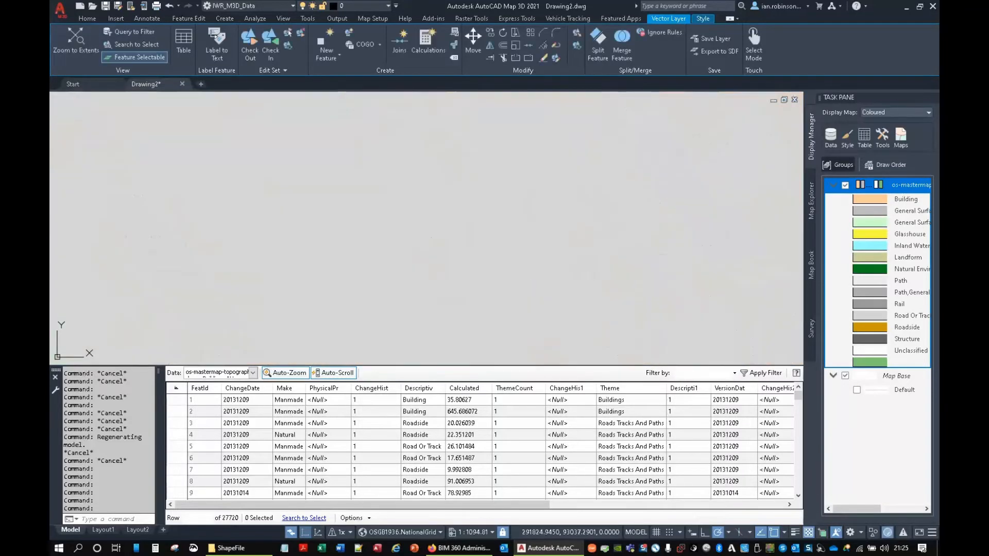
scroll(533, 274, "down", 6)
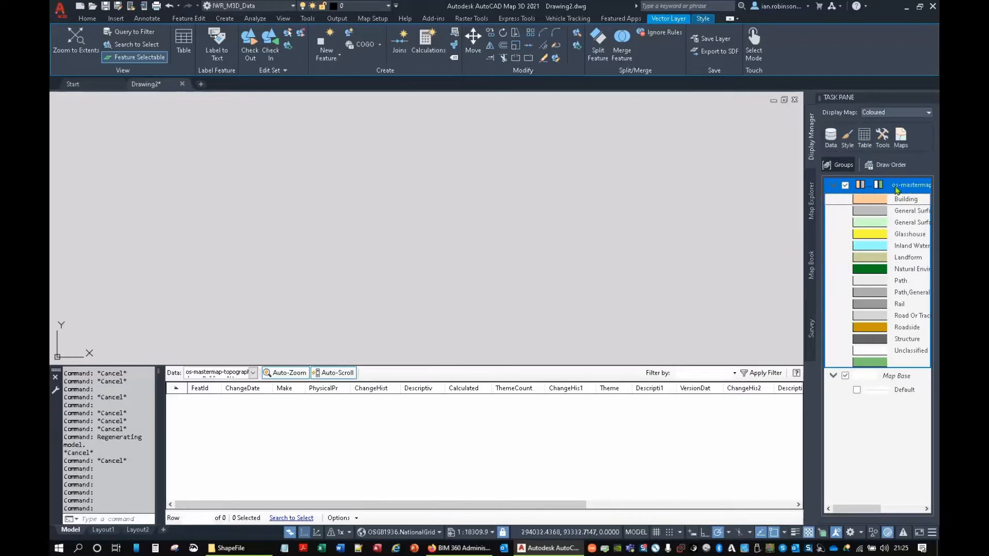
right_click(897, 189)
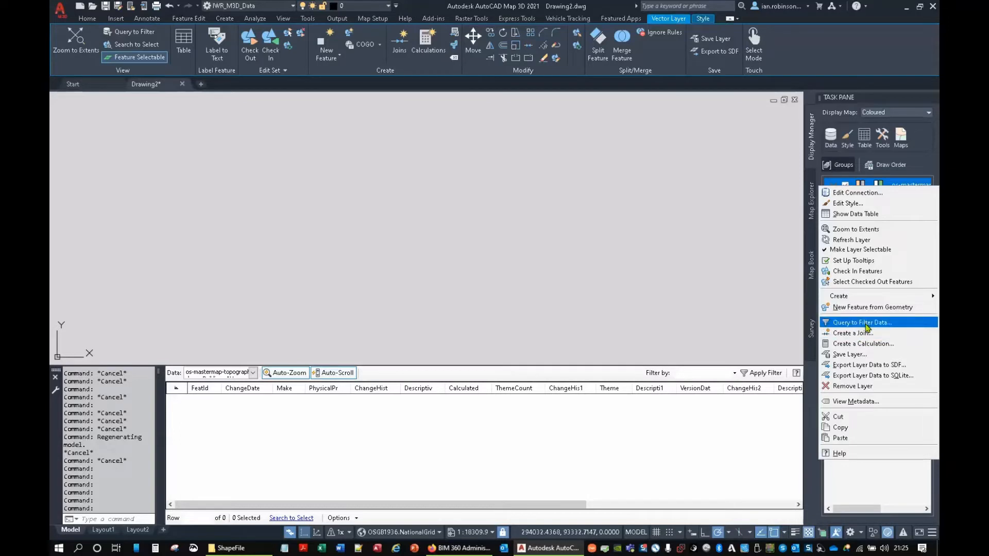
left_click(867, 324)
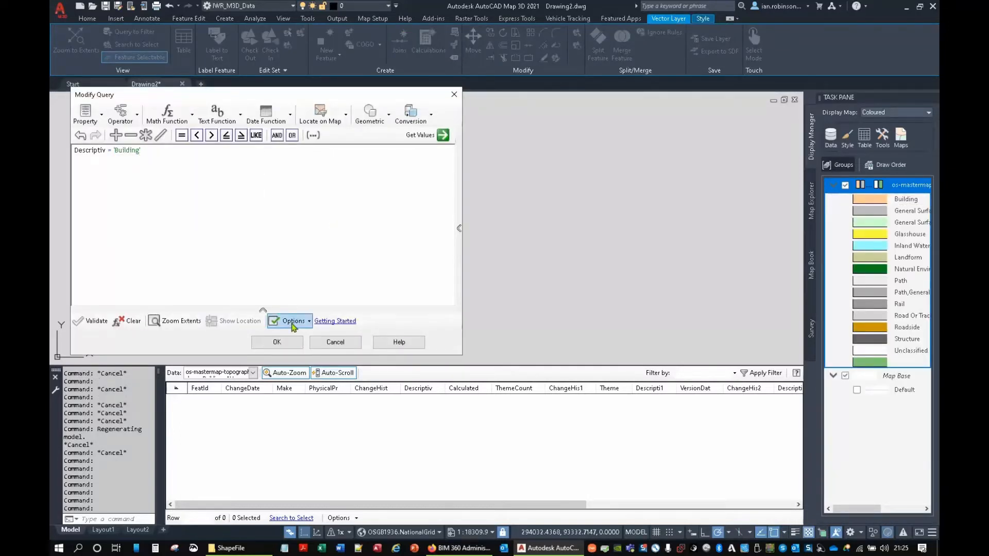
left_click(276, 342)
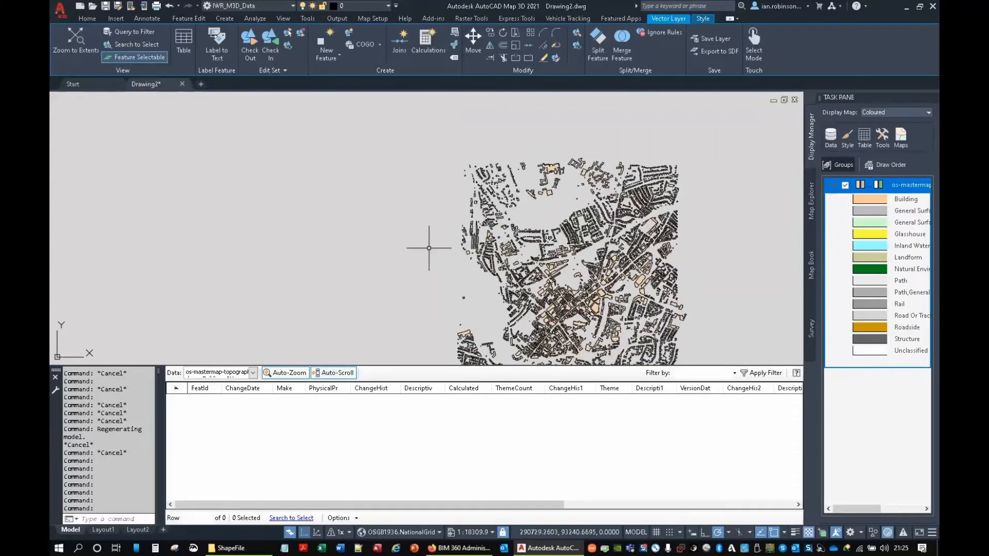
scroll(457, 207, "up", 4)
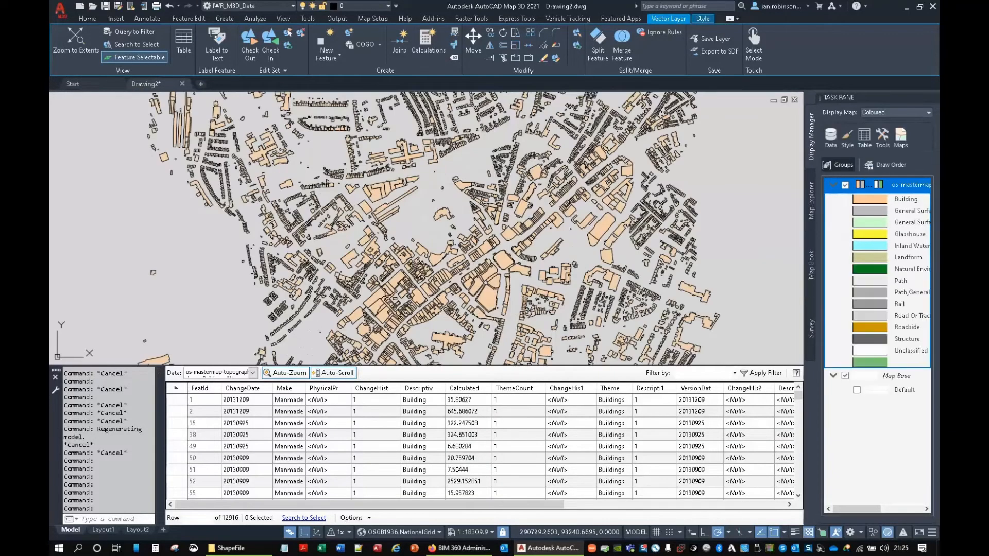
Duplicate the Coloured display map under the name Buildings.
left_click(901, 136)
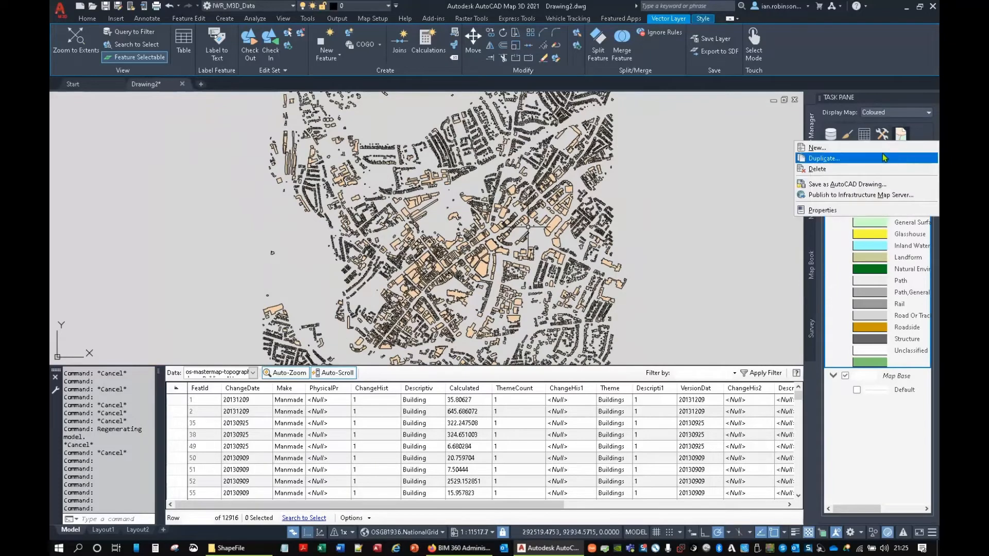
left_click(849, 160)
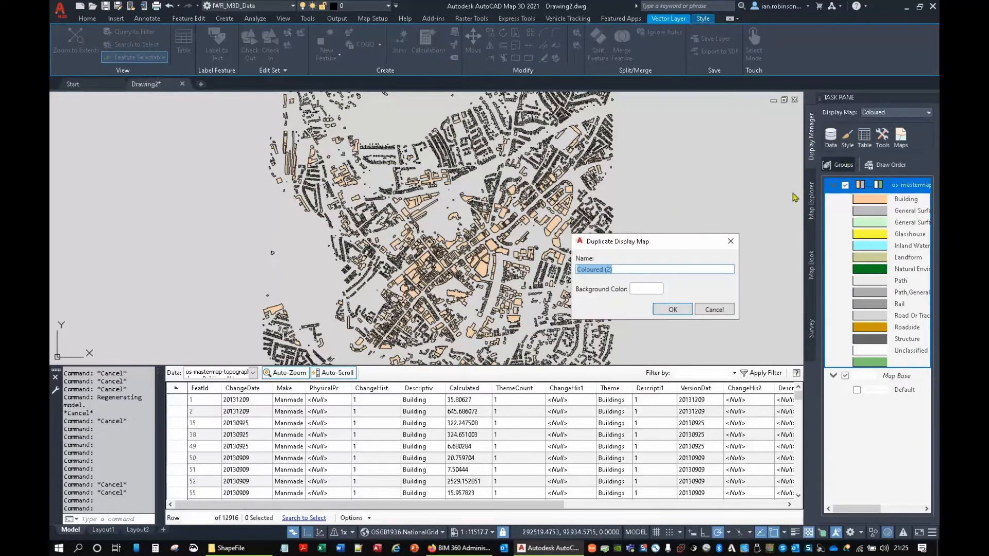
type("Buildings")
left_click(683, 309)
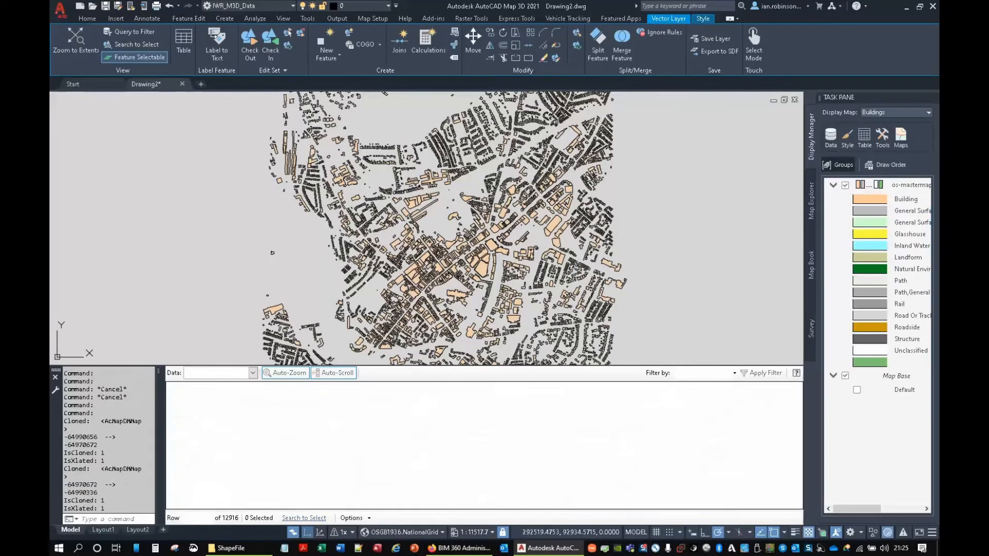
Turn on the aerial online map behind the filtered buildings, agreeing to use Online Map Data.
middle_click(682, 312)
middle_click(682, 311)
key("Escape")
scroll(425, 266, "up", 3)
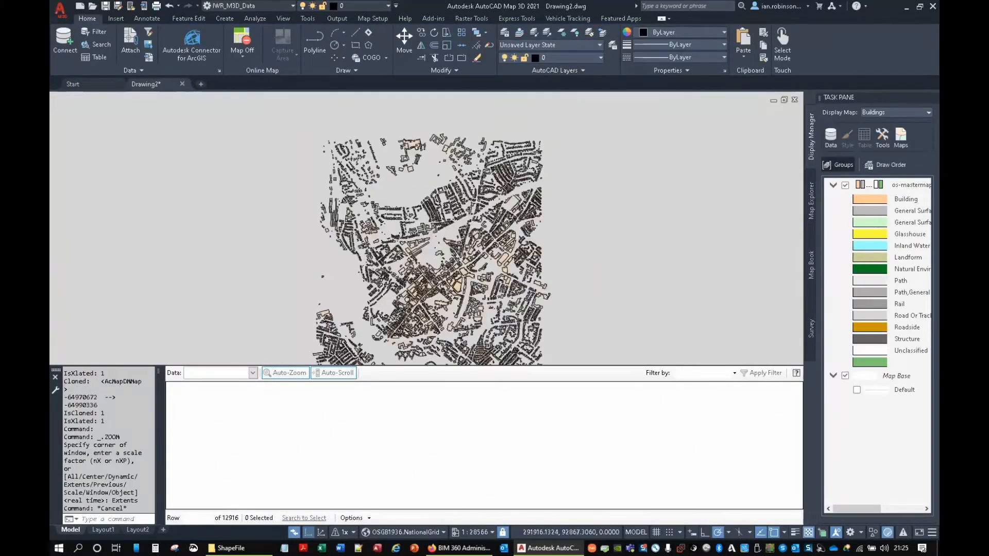
scroll(361, 284, "up", 4)
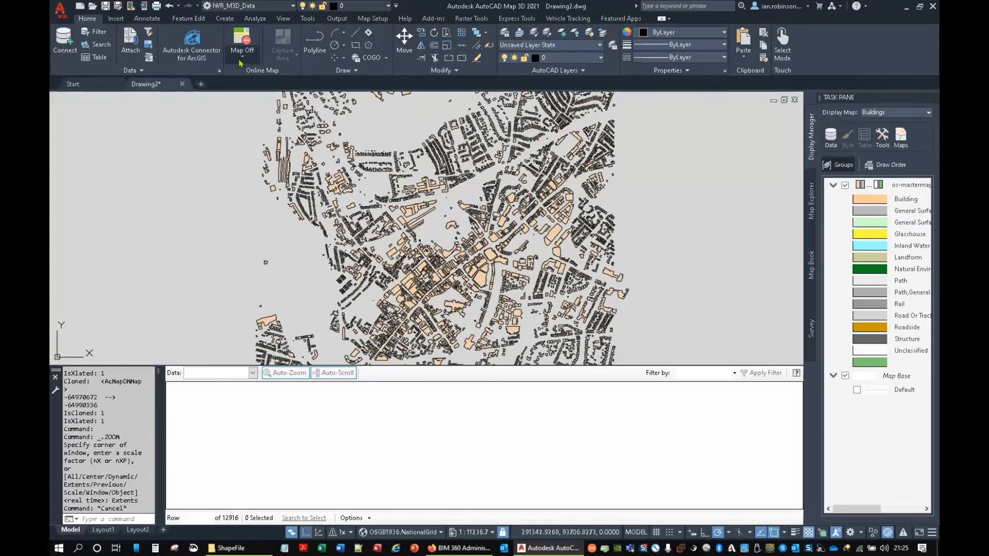
left_click(240, 63)
left_click(235, 92)
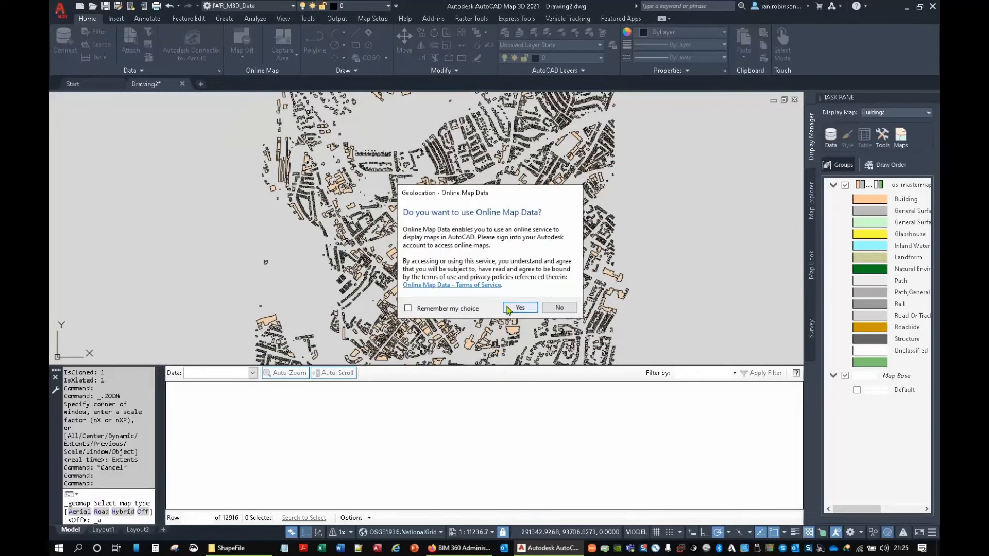
left_click(509, 308)
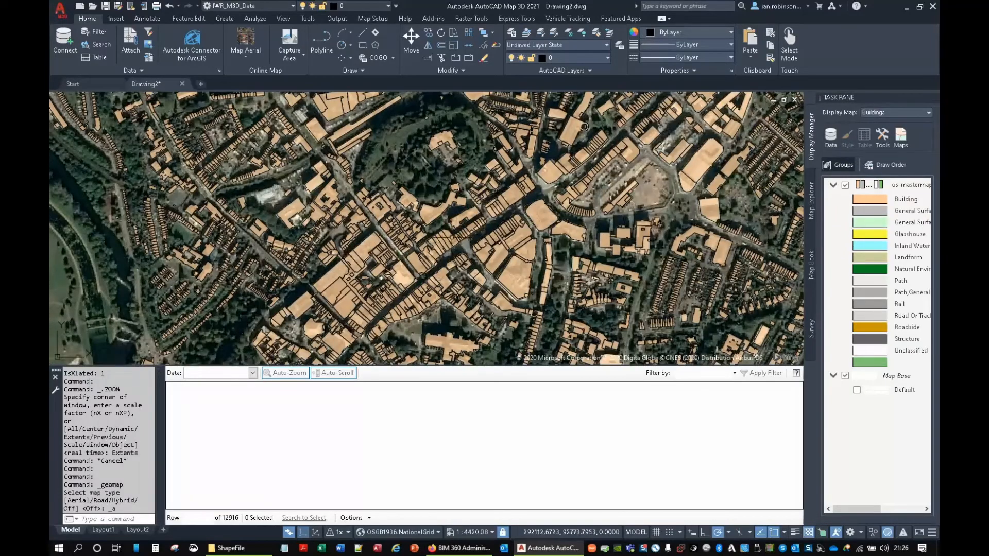
scroll(487, 227, "up", 4)
scroll(391, 239, "down", 2)
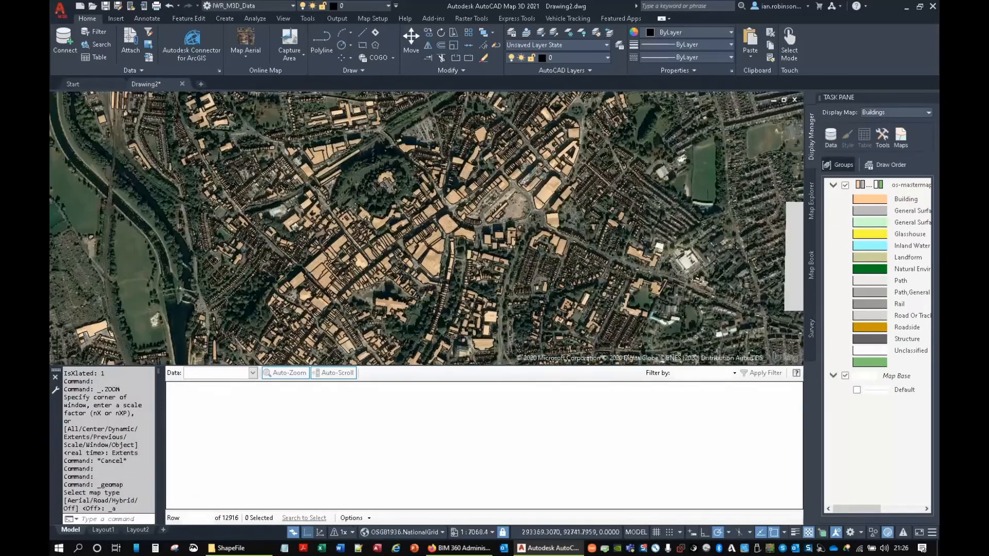
Delete all thematic rules from the topography layer's style in the Buildings display map.
left_click(869, 192)
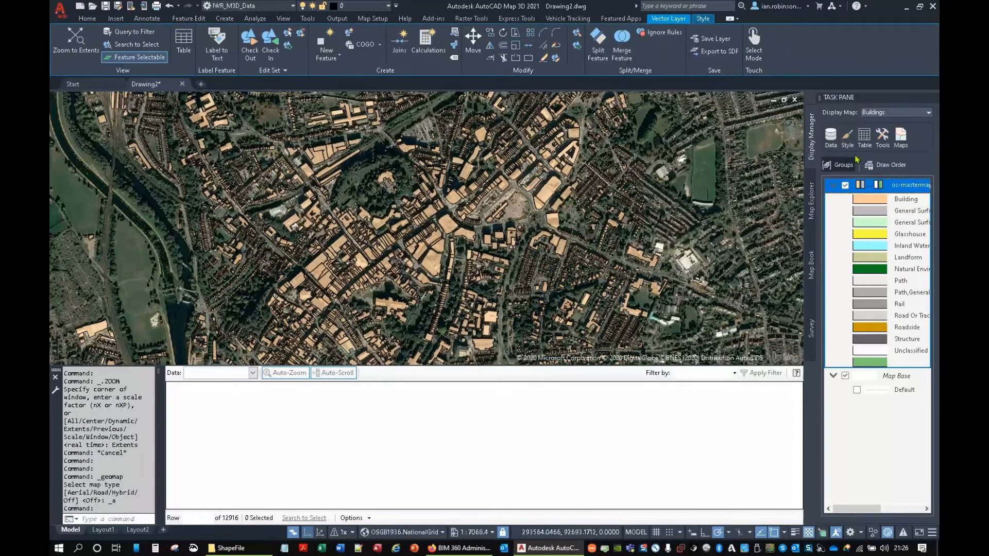
left_click(847, 136)
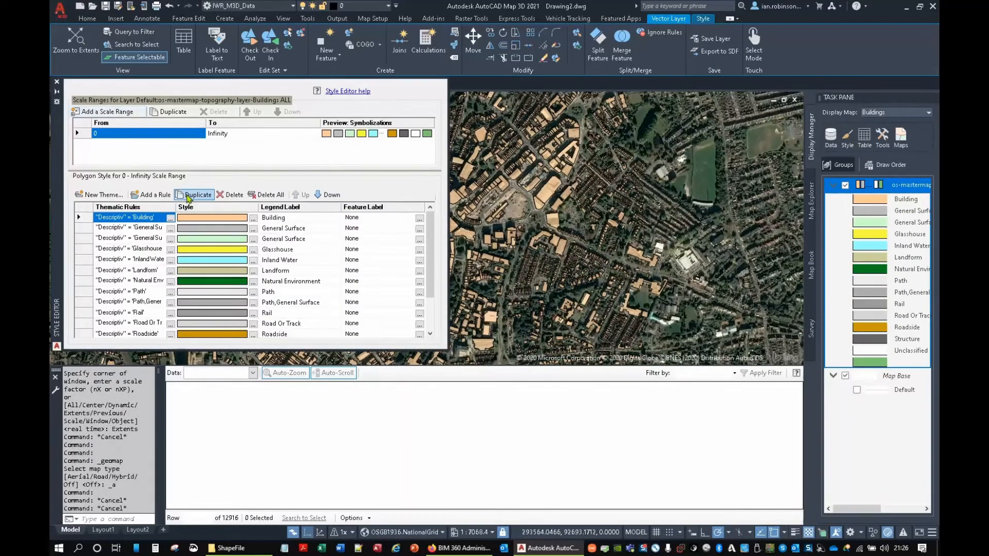
left_click(267, 194)
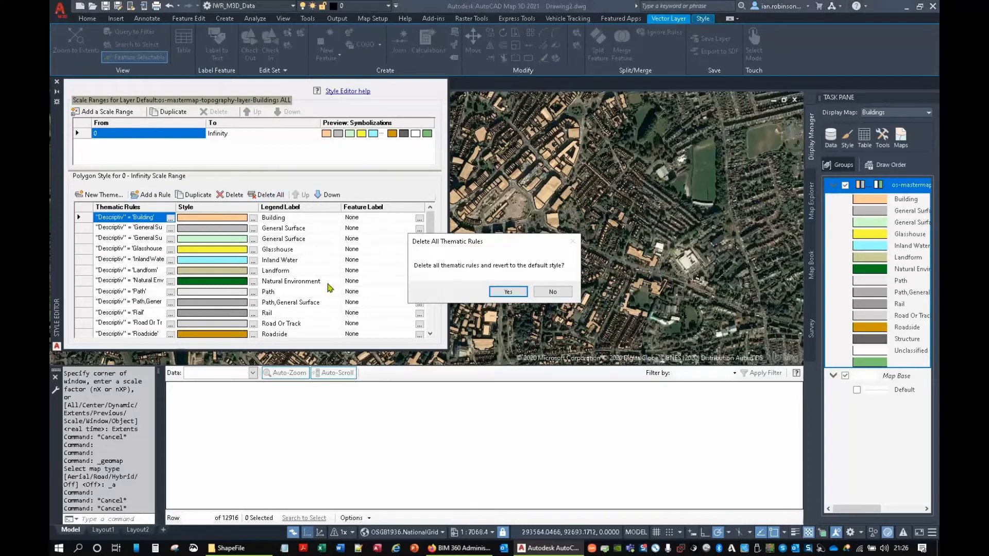
left_click(506, 291)
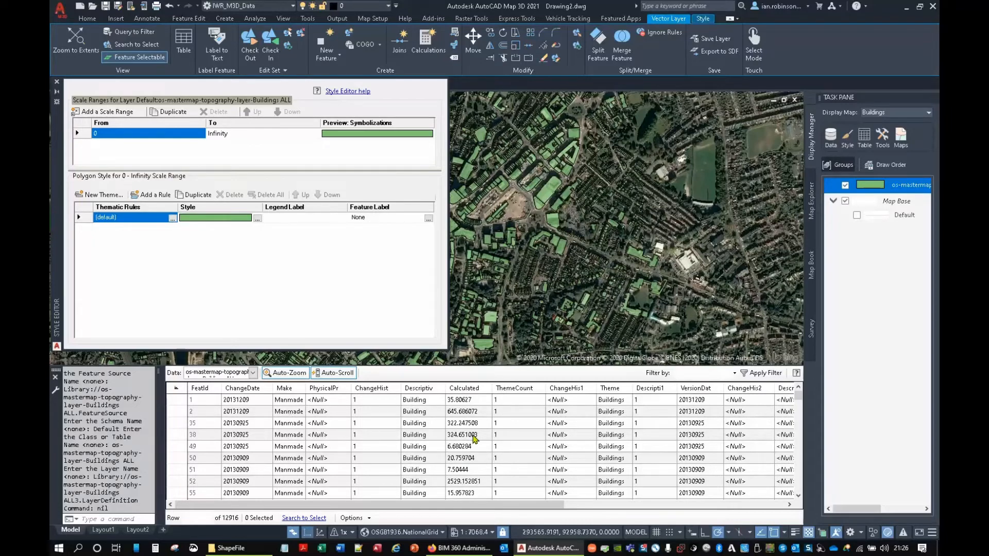
Start a new theme on the Calculated property with Jenks (Natural Breaks) distribution and 12 rules.
left_click(99, 195)
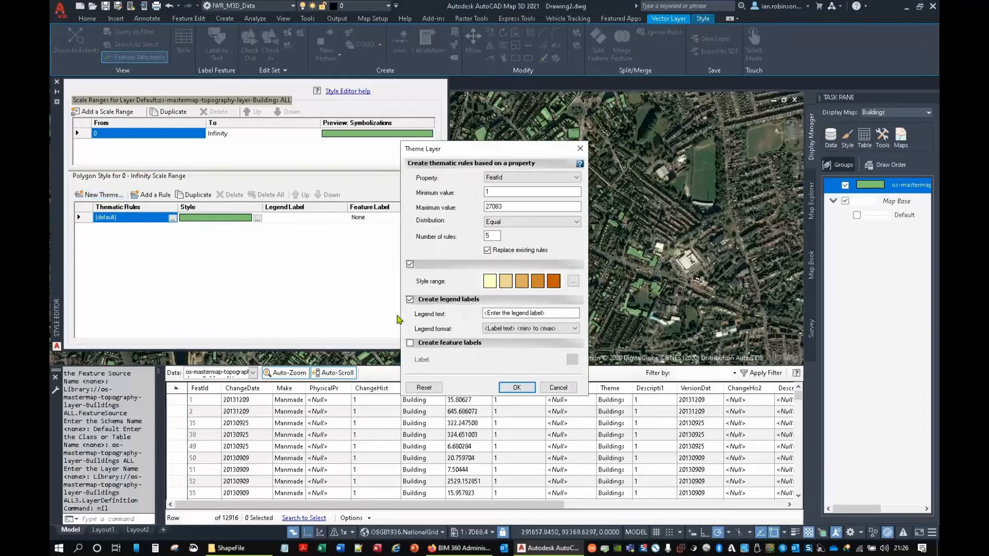
left_click(518, 178)
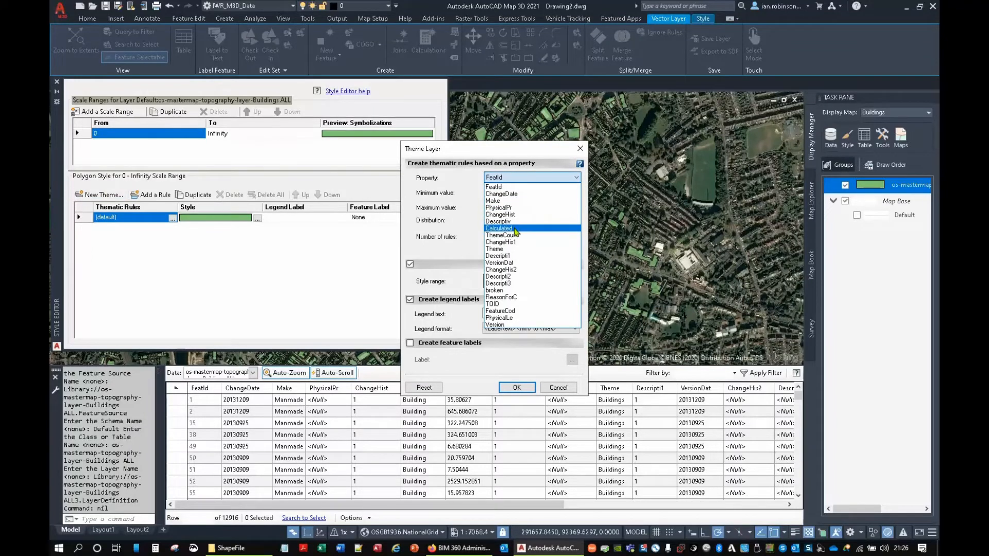
left_click(515, 228)
left_click(525, 222)
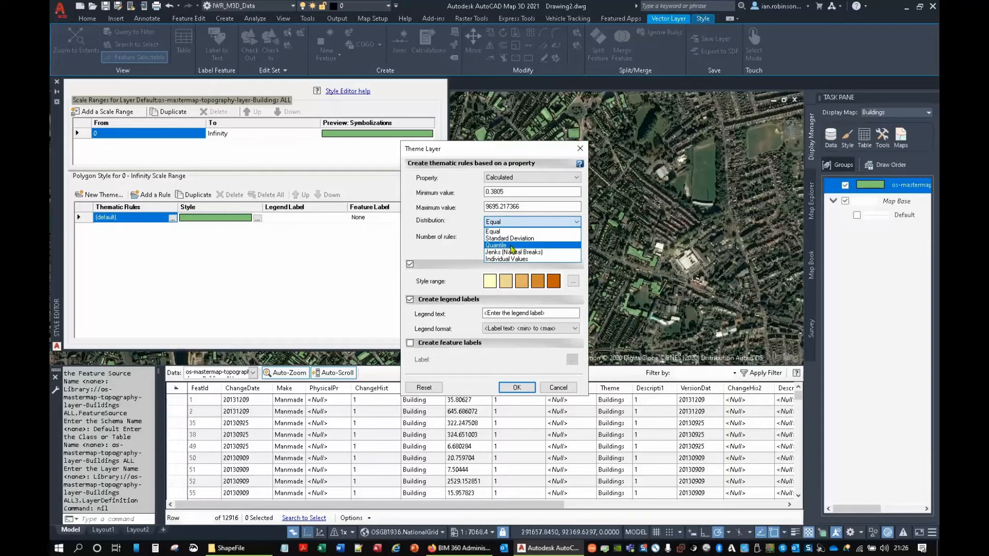
left_click(514, 252)
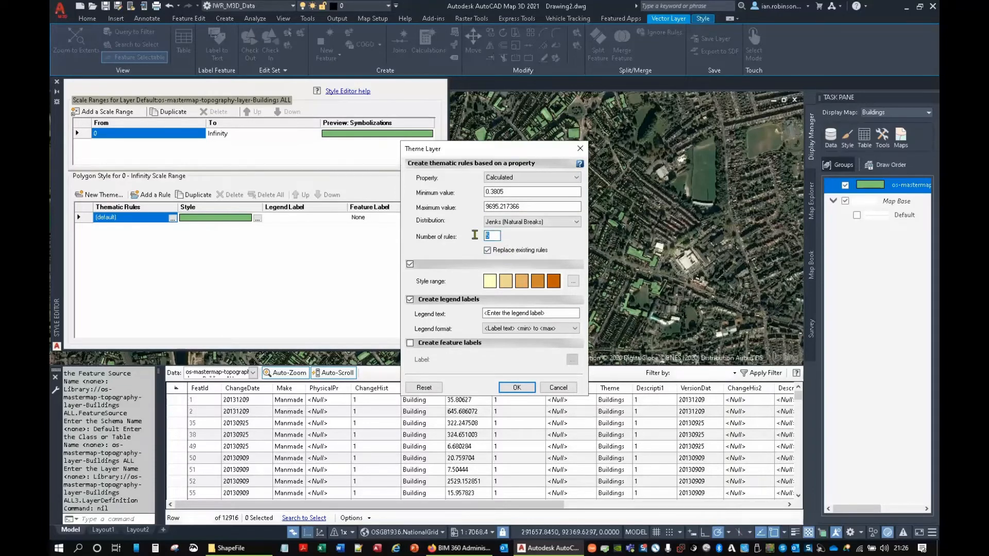
type("12")
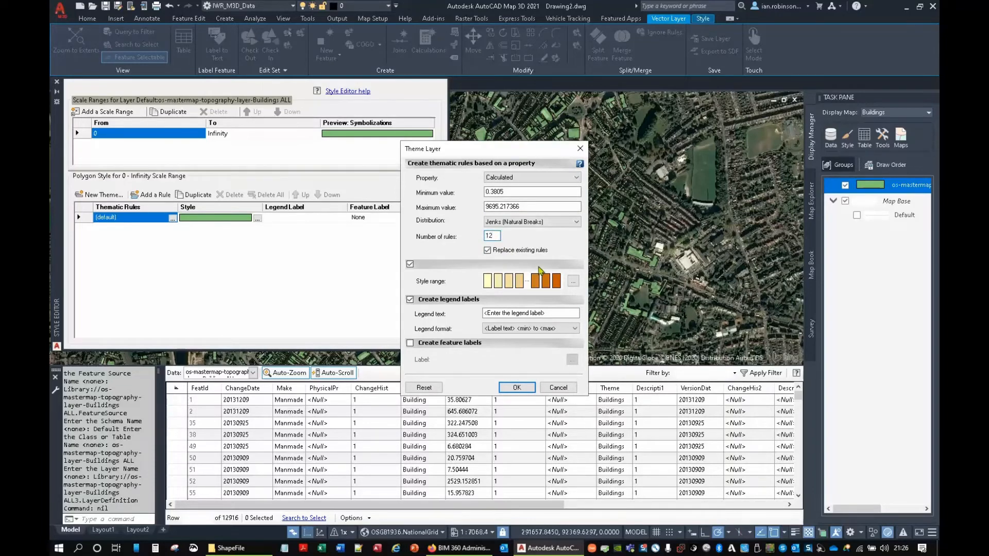
Switch the theme's fill colour from palette to ramp and set the ramp's start colour to red.
left_click(574, 283)
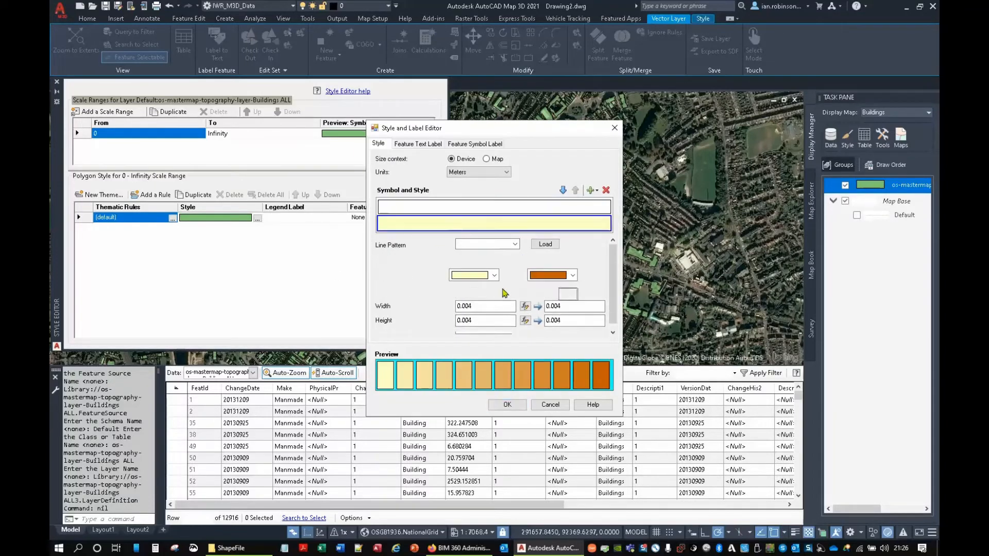
left_click(508, 262)
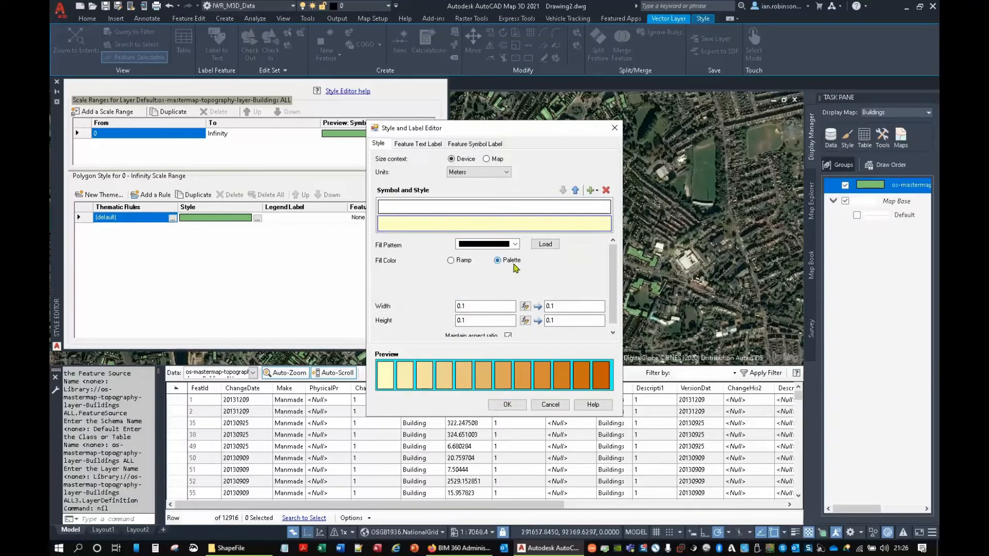
left_click(462, 262)
left_click(484, 276)
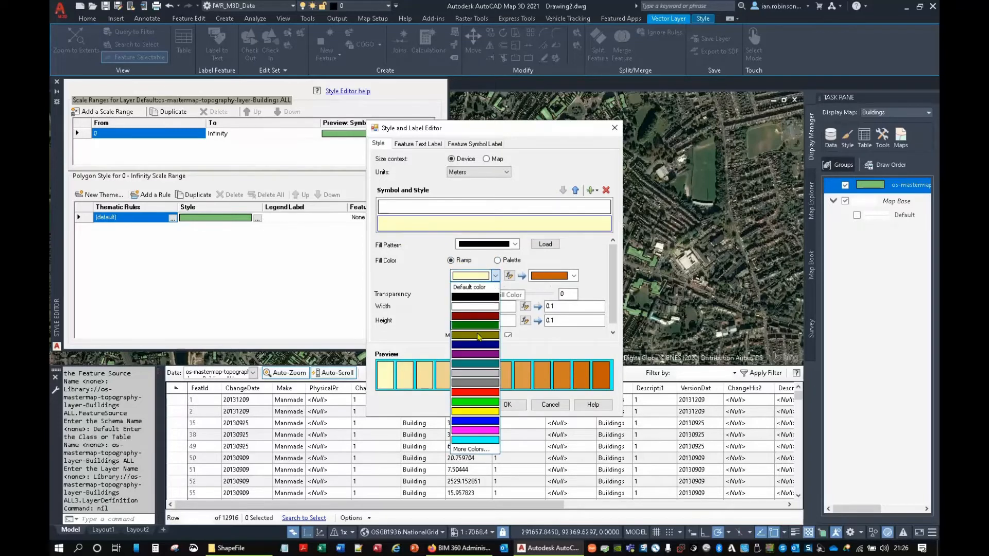
left_click(475, 392)
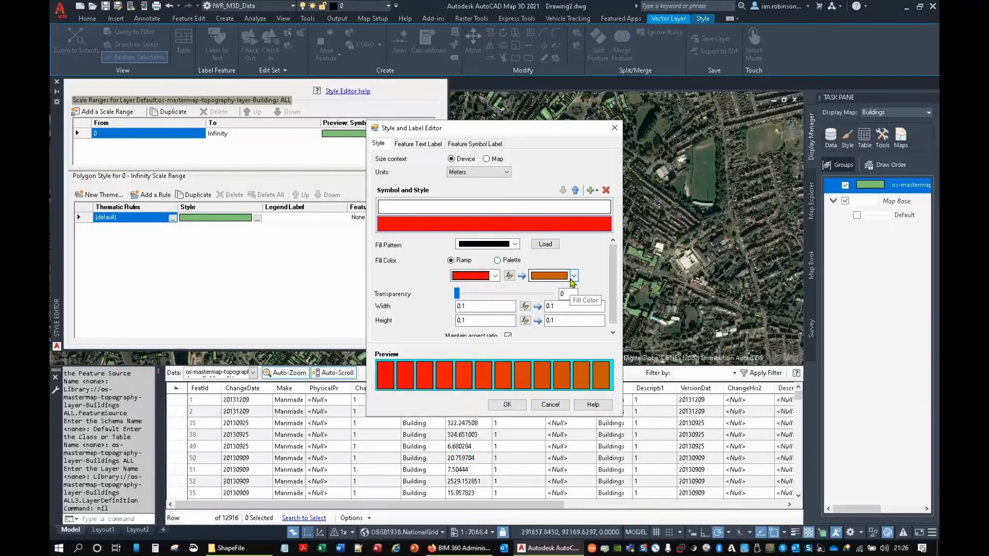
Set the starting fill colour of the theme's colour ramp to pale pink, RGB 255,224,224.
left_click(496, 277)
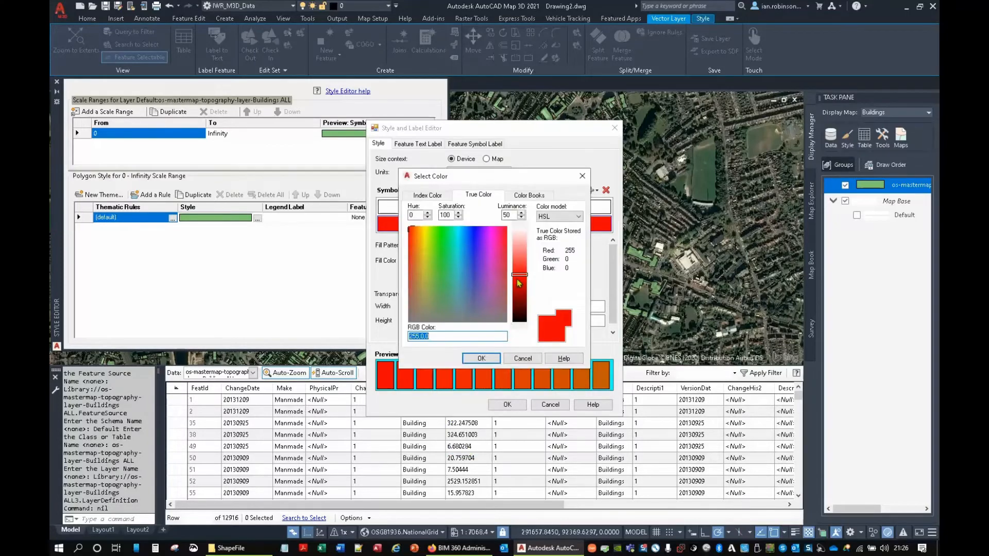
left_click_drag(519, 274, 522, 238)
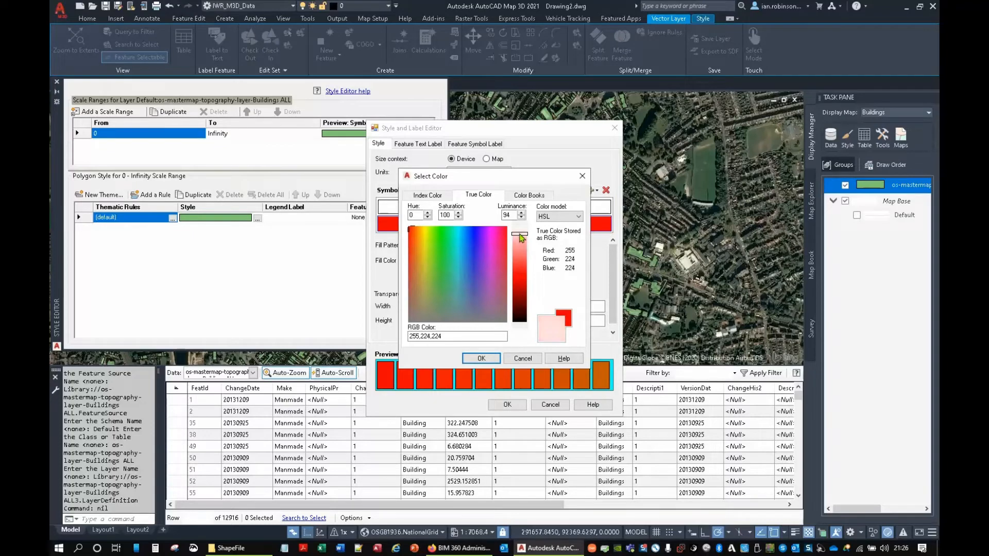
left_click(481, 358)
Set the ramp's ending fill colour to dark red, RGB 148,0,0, and apply the theme to the Buildings layer.
left_click(573, 275)
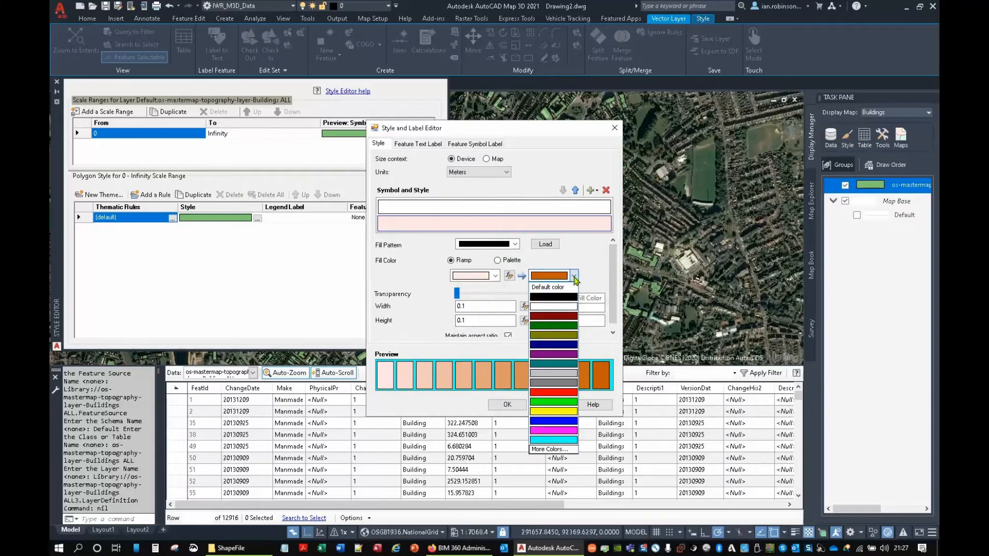
left_click(553, 392)
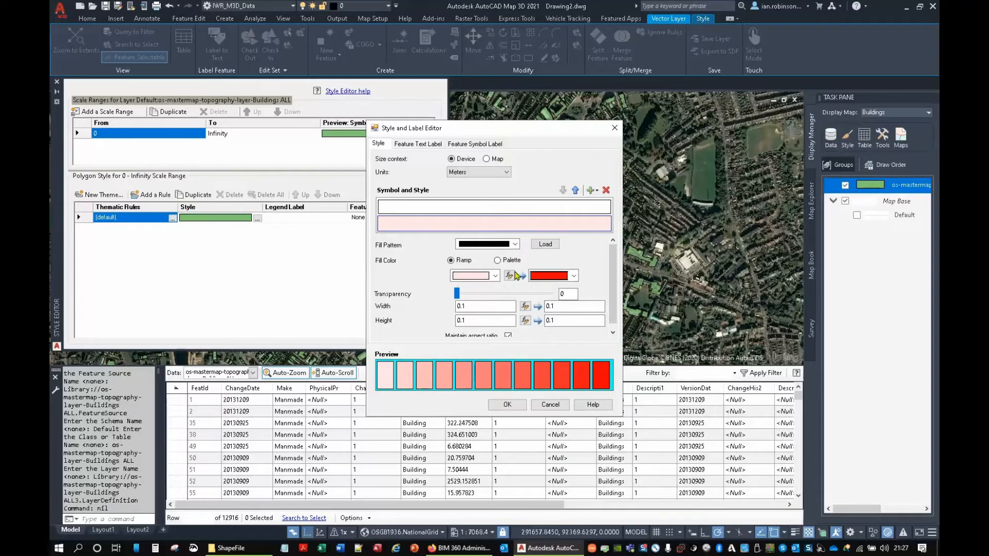
left_click(565, 278)
left_click(549, 449)
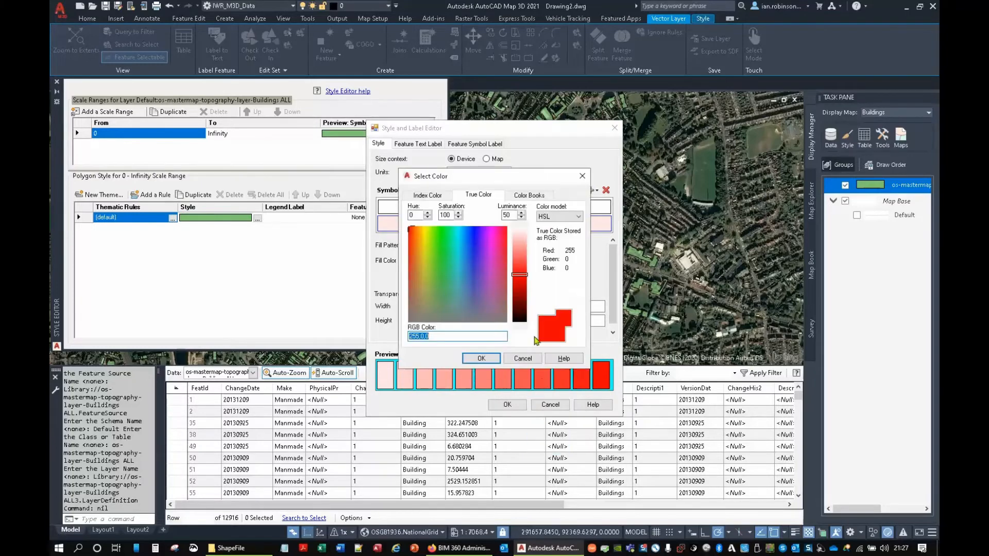
left_click_drag(519, 295, 519, 312)
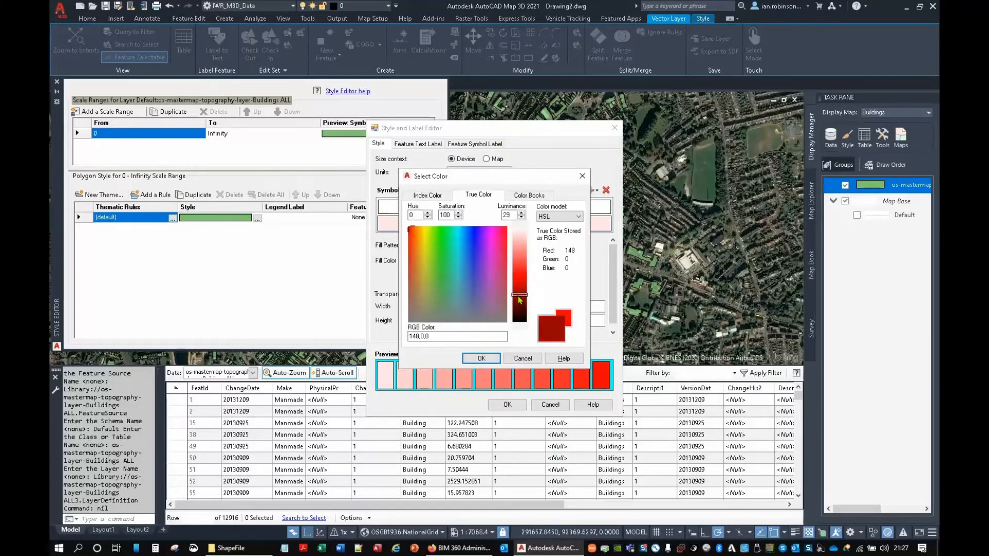
left_click(481, 358)
left_click(507, 405)
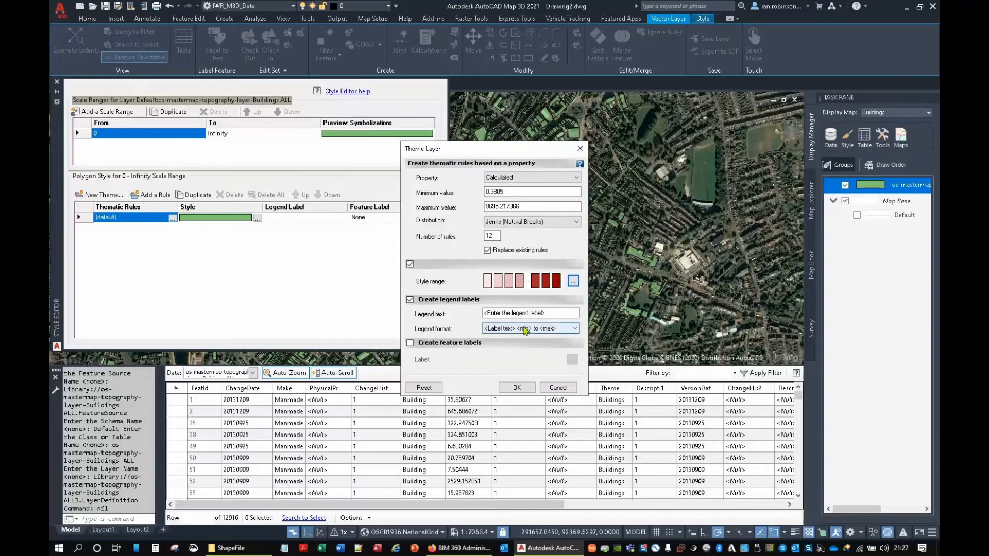
left_click(517, 388)
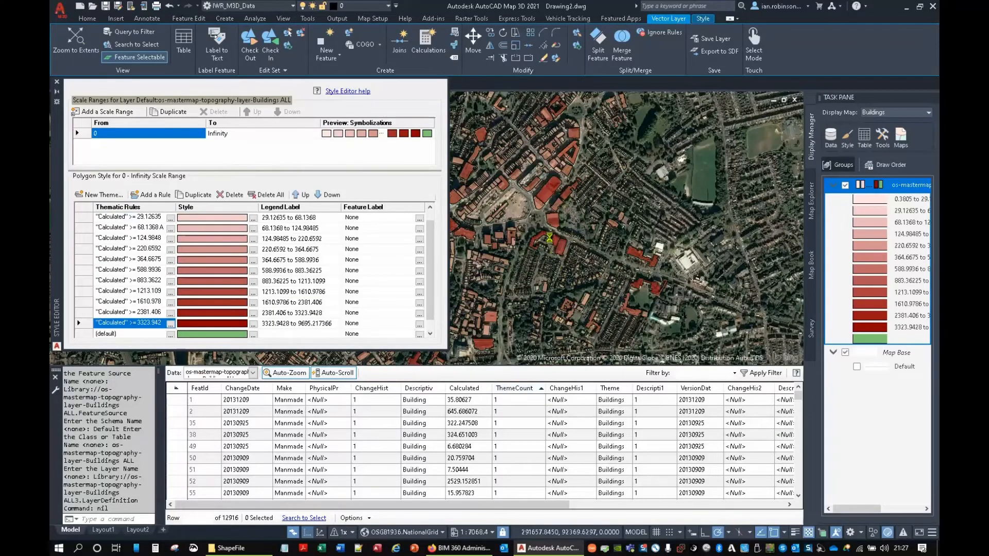
Examine the themed building polygons across the map and look through the columns of the layer's attribute table.
middle_click_drag(550, 238, 747, 261)
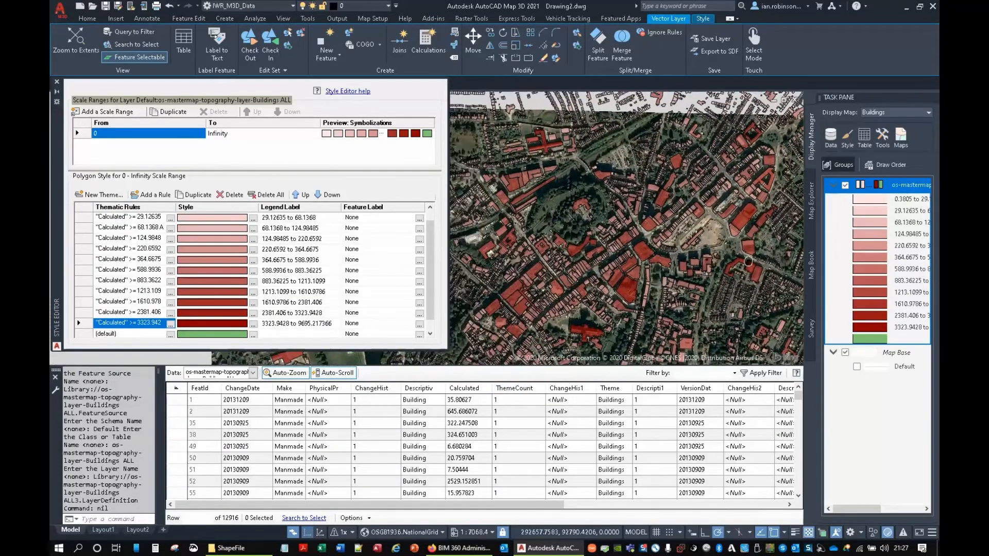
scroll(748, 262, "down", 2)
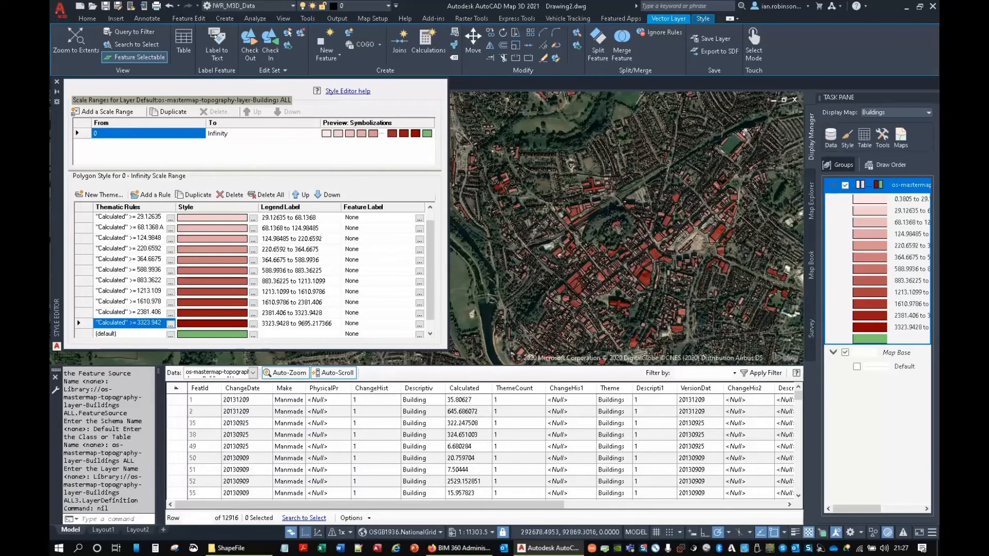
scroll(664, 275, "up", 4)
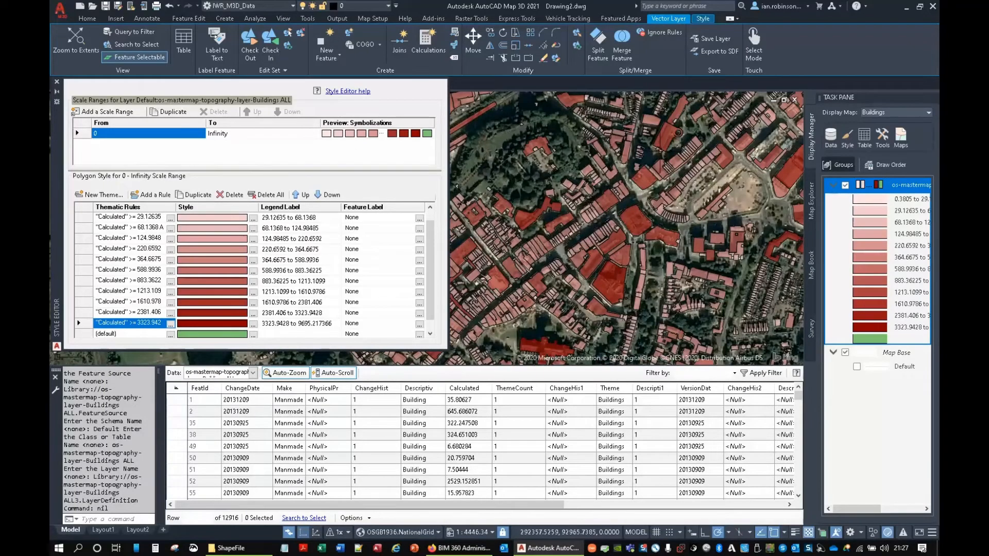
middle_click_drag(661, 149, 662, 330)
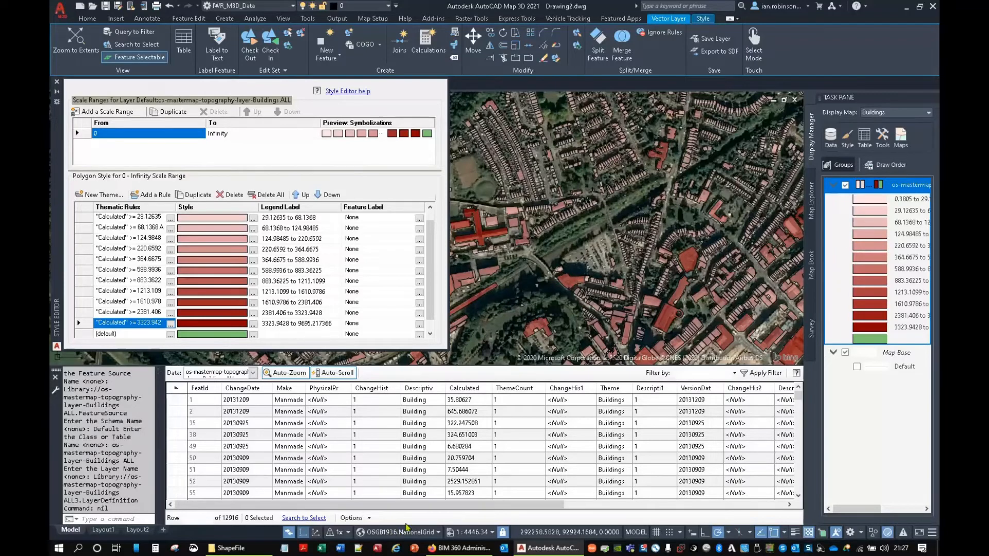
left_click_drag(418, 504, 653, 511)
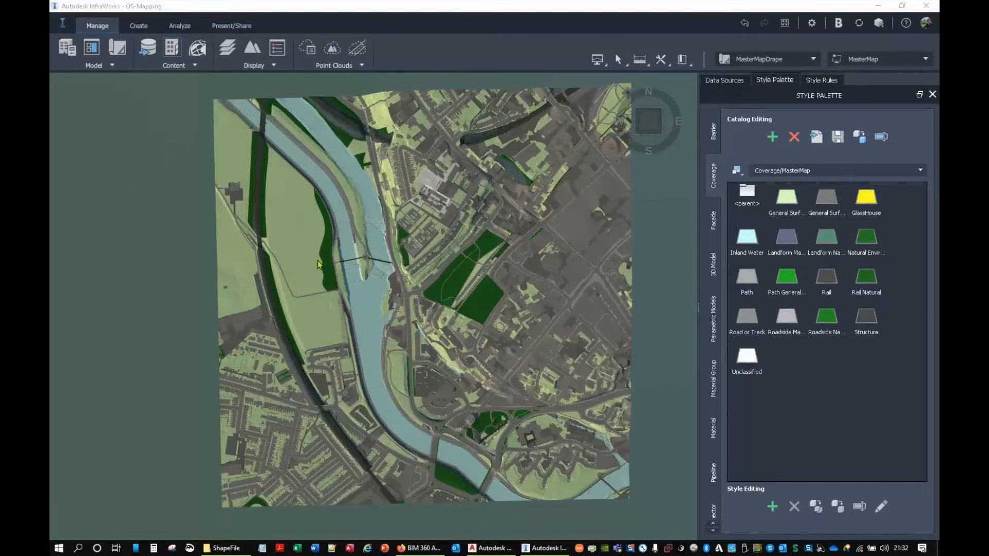
Review the OS-Mapping model's data sources, MasterMap coverage styles and the expressions of the Coverage Areas style rules.
left_click(727, 81)
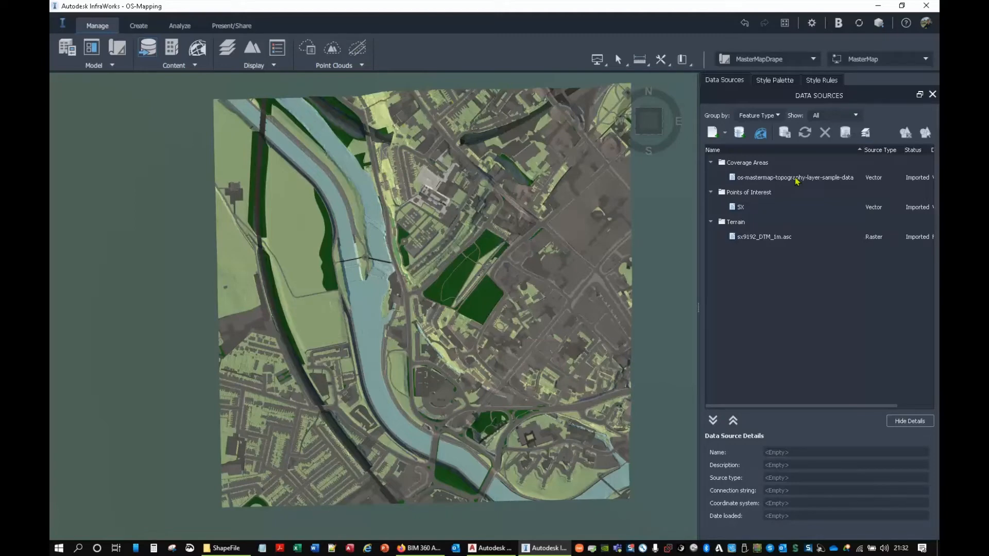
left_click(775, 80)
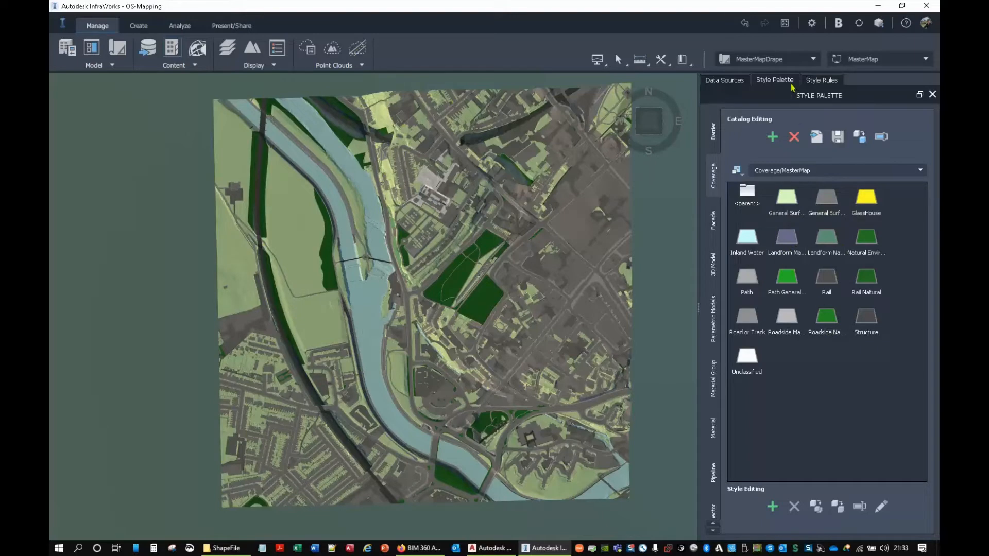
left_click(821, 81)
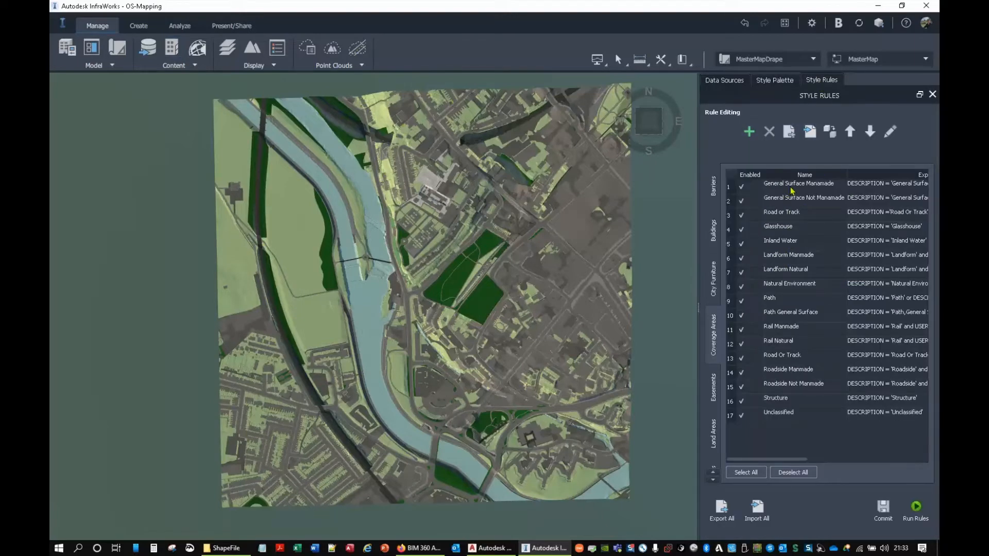
left_click(874, 186)
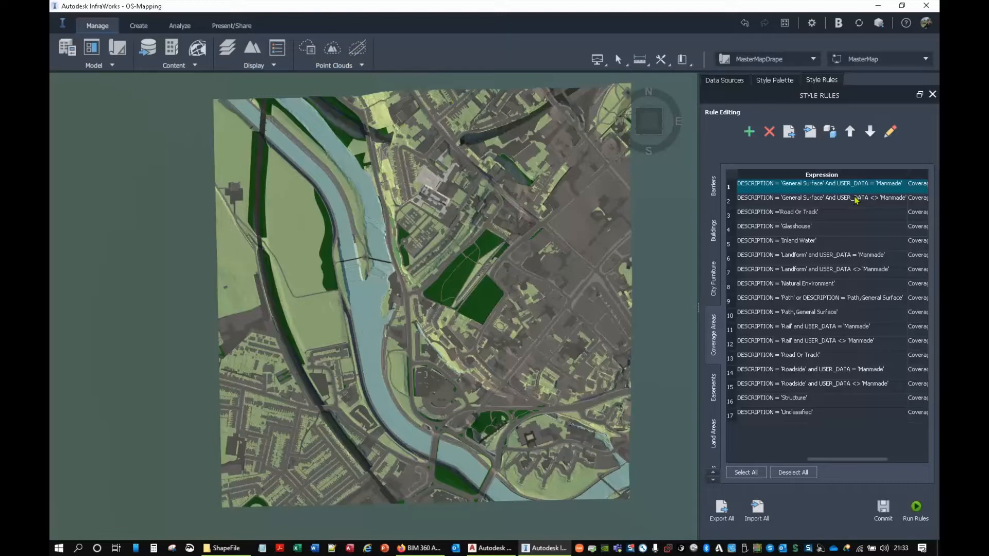
left_click(761, 462)
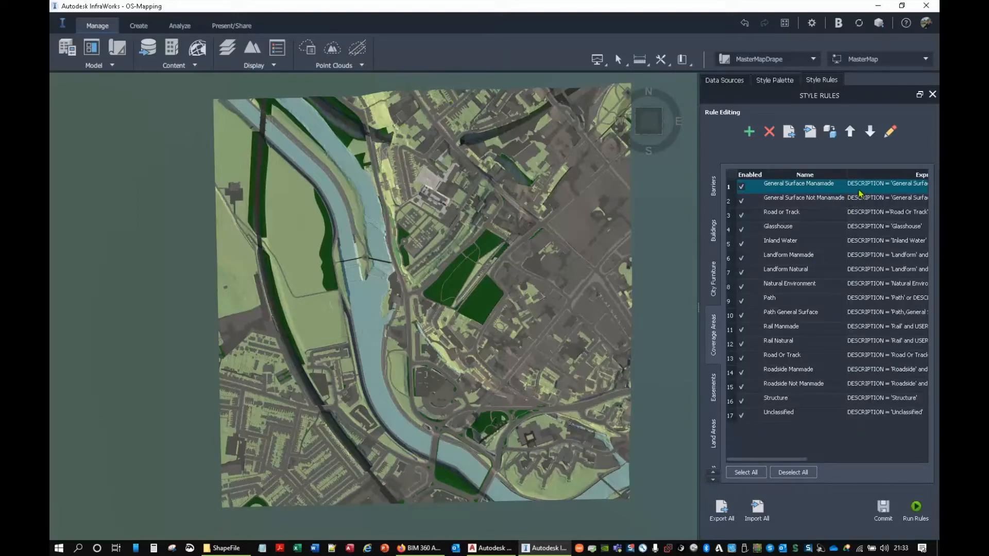
Inspect the styled MasterMap coverage draped on the terrain in perspective, around the river, the parkland and the road junction.
left_click_drag(410, 318, 438, 239)
scroll(257, 351, "up", 8)
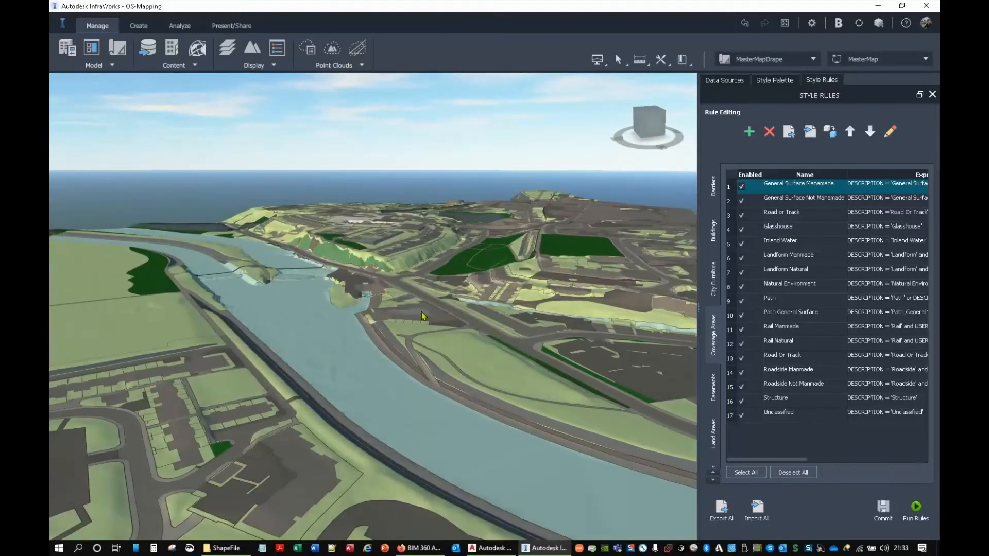
middle_click_drag(544, 323, 437, 443)
left_click_drag(437, 443, 507, 507)
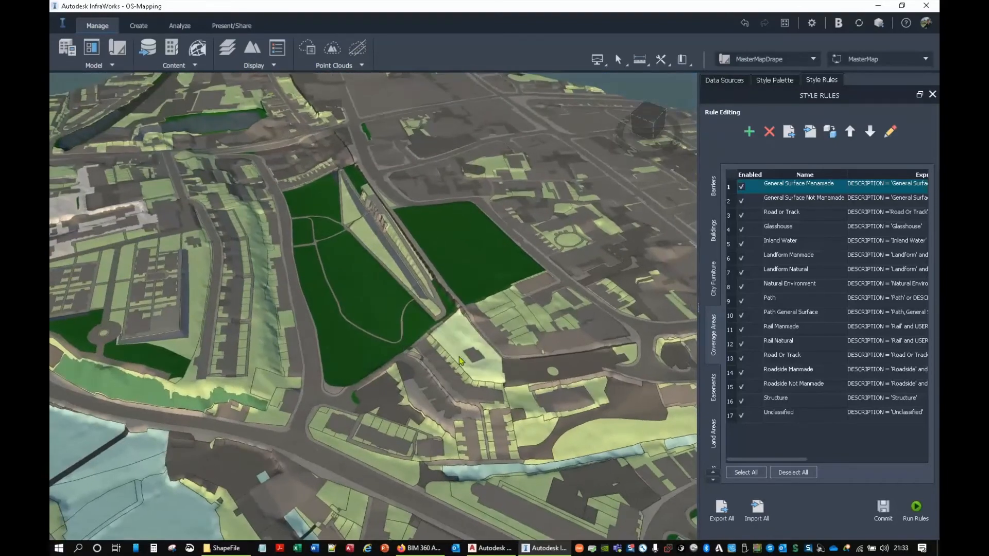
scroll(373, 307, "up", 3)
middle_click_drag(463, 371, 386, 180)
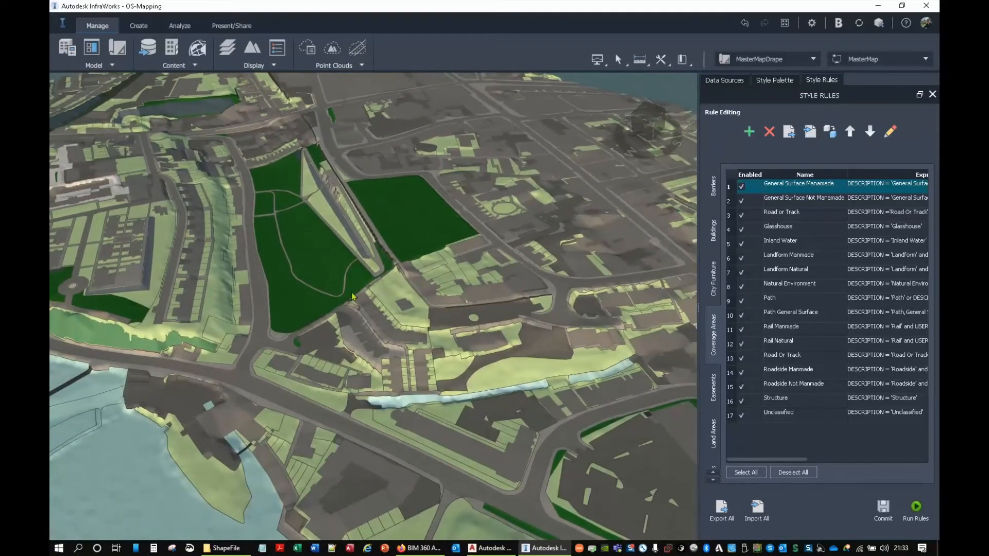
middle_click_drag(427, 438, 406, 295)
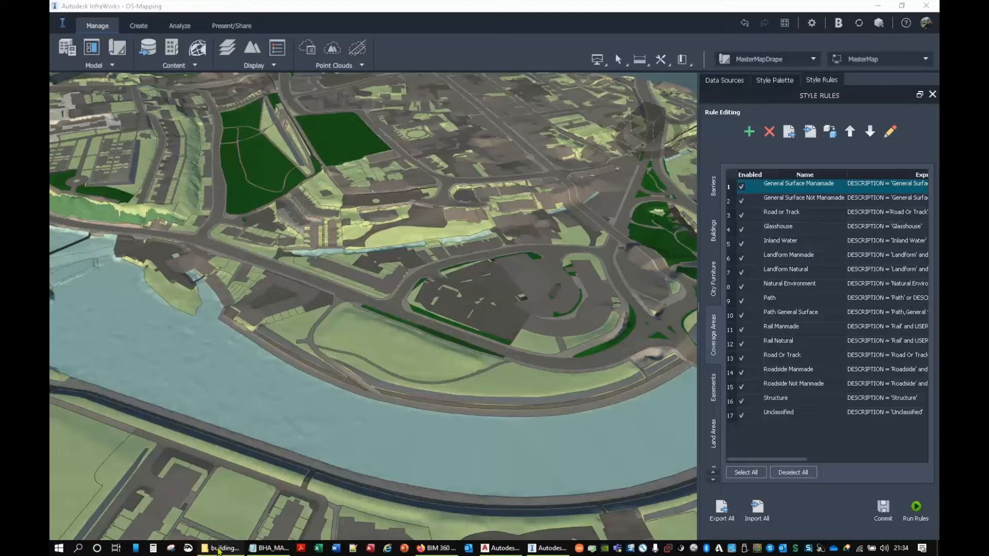
Switch to BHA_MAR14_Website.csv in Notepad and examine the first building's TOID, its height values and the RelH2 and RelHMax fields.
left_click(222, 548)
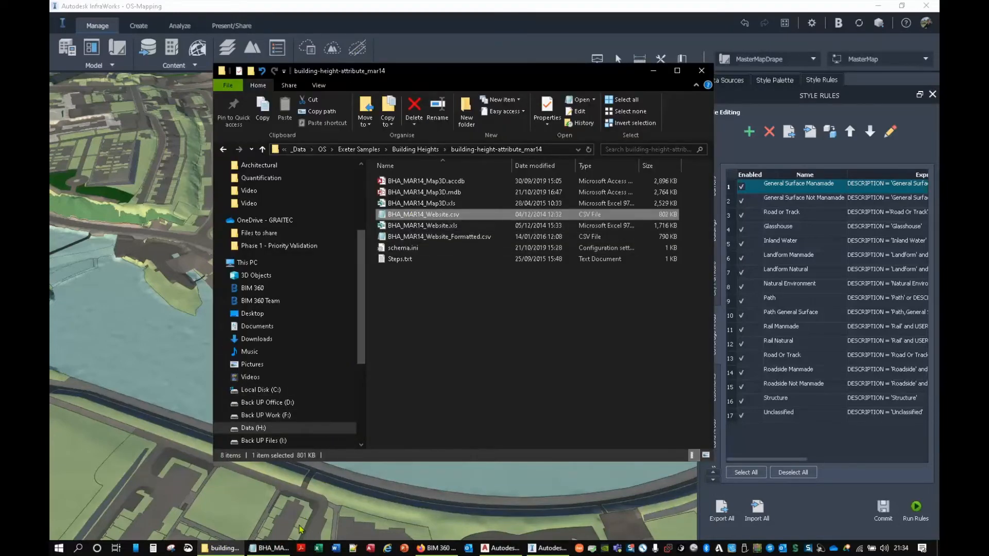
left_click(269, 548)
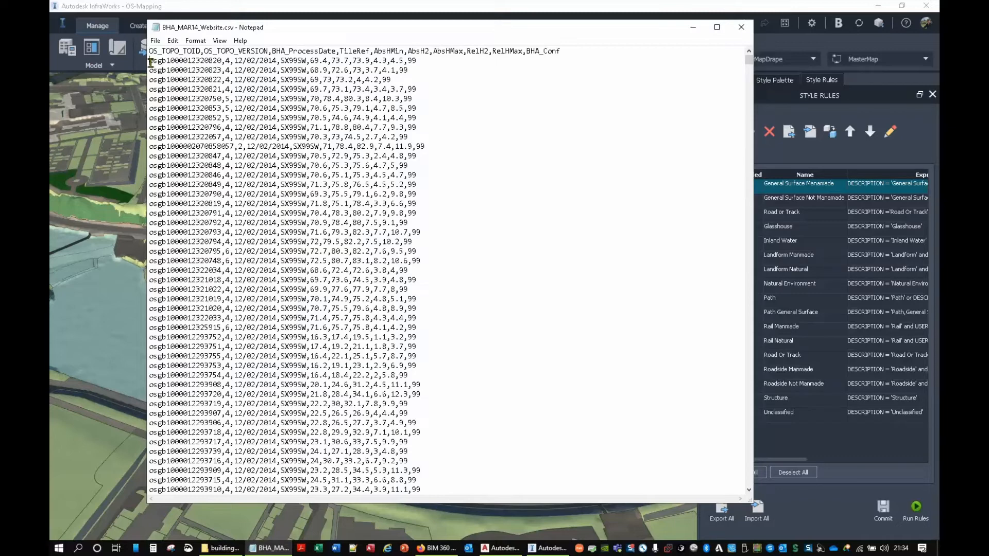
left_click_drag(150, 63, 221, 62)
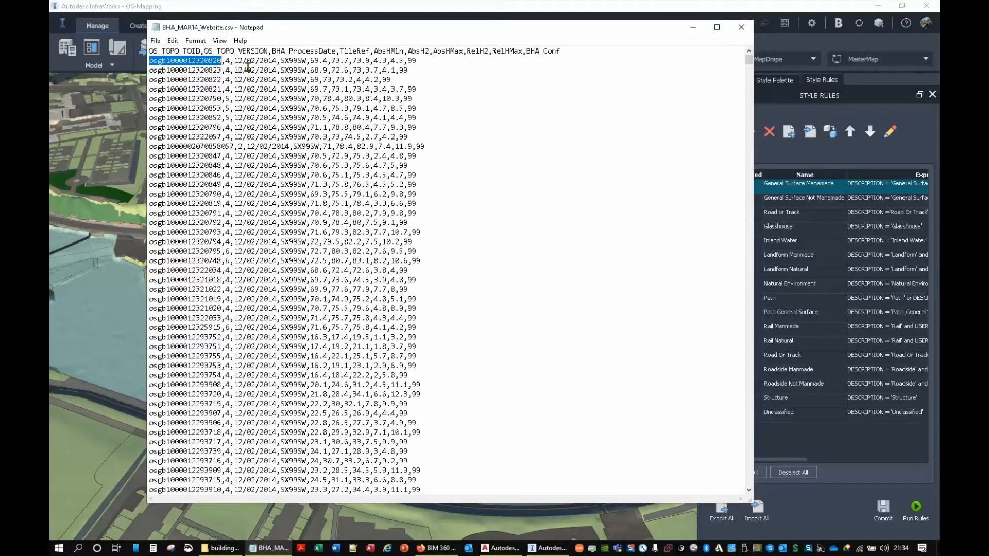
left_click(312, 60)
left_click_drag(312, 61, 418, 61)
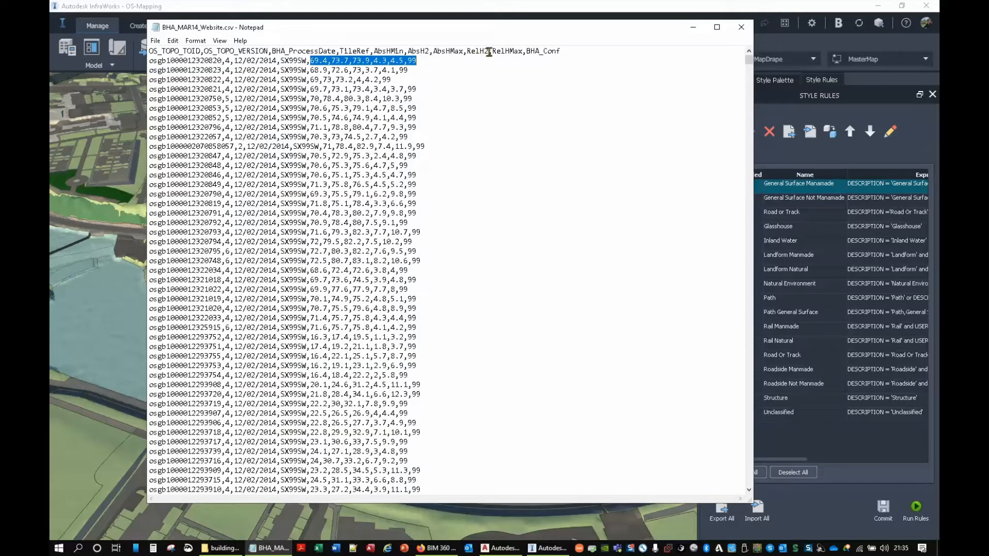
left_click_drag(489, 52, 476, 52)
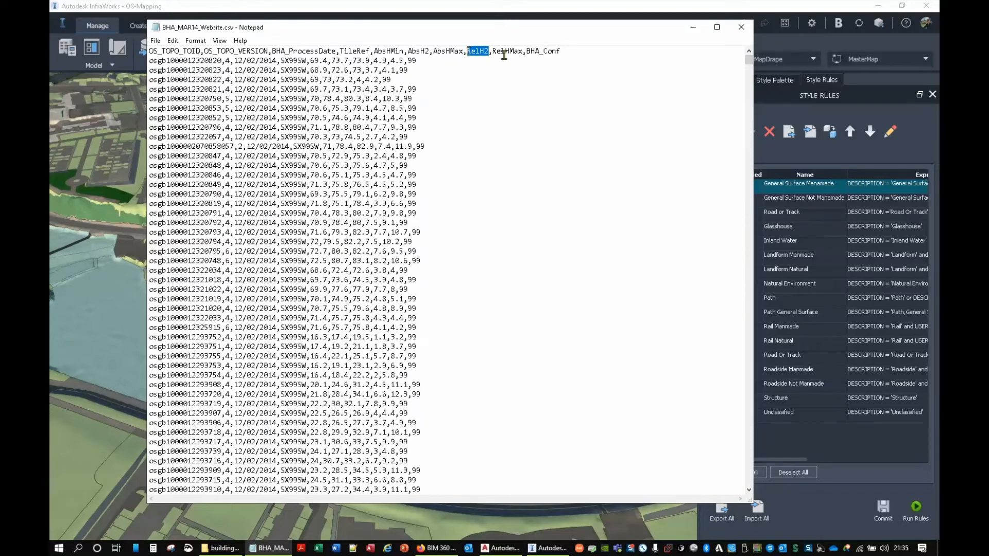
left_click_drag(492, 51, 526, 53)
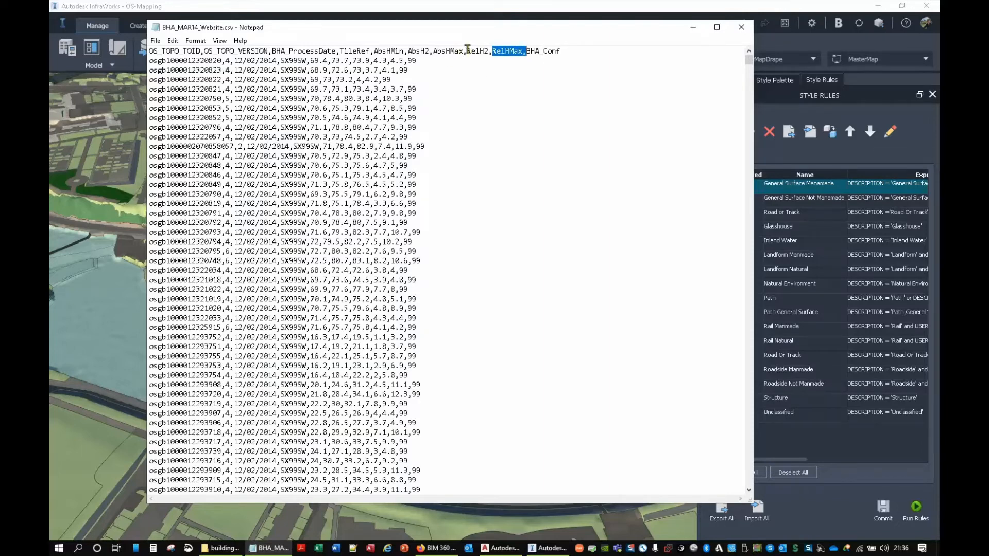
left_click_drag(467, 51, 484, 52)
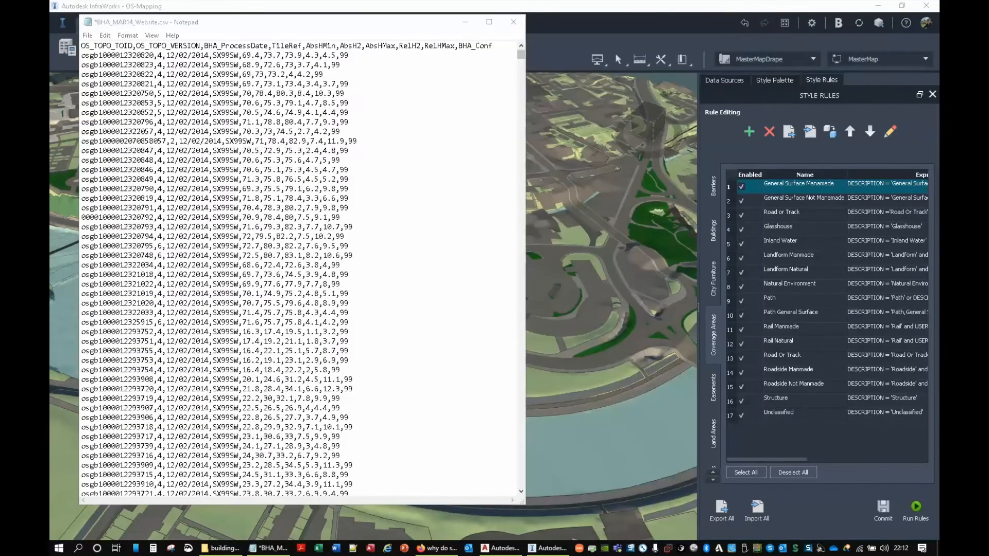
Switch to AutoCAD Map 3D and compare the TOID values throughout the Buildings attribute table with those in the building height CSV.
left_click(514, 548)
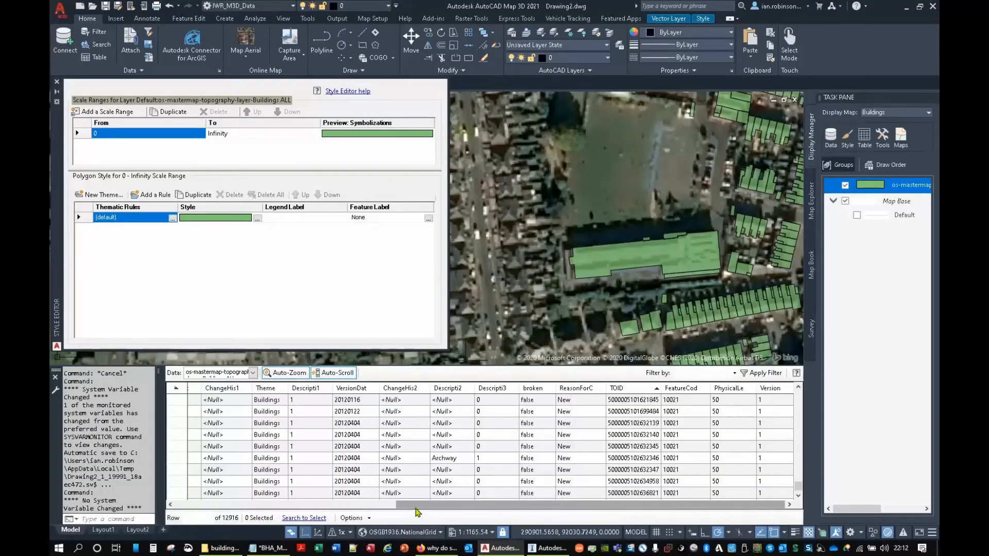
left_click(620, 390)
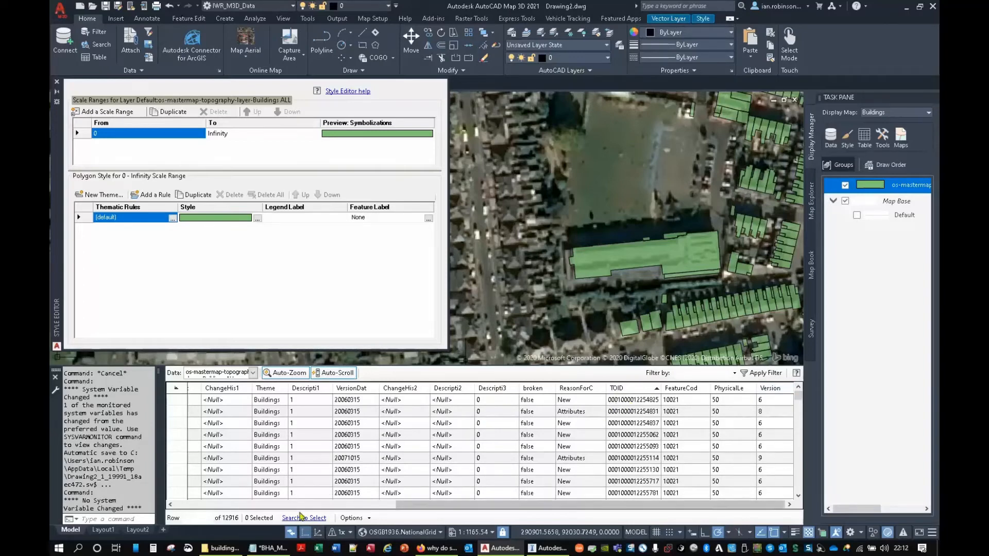
left_click(268, 548)
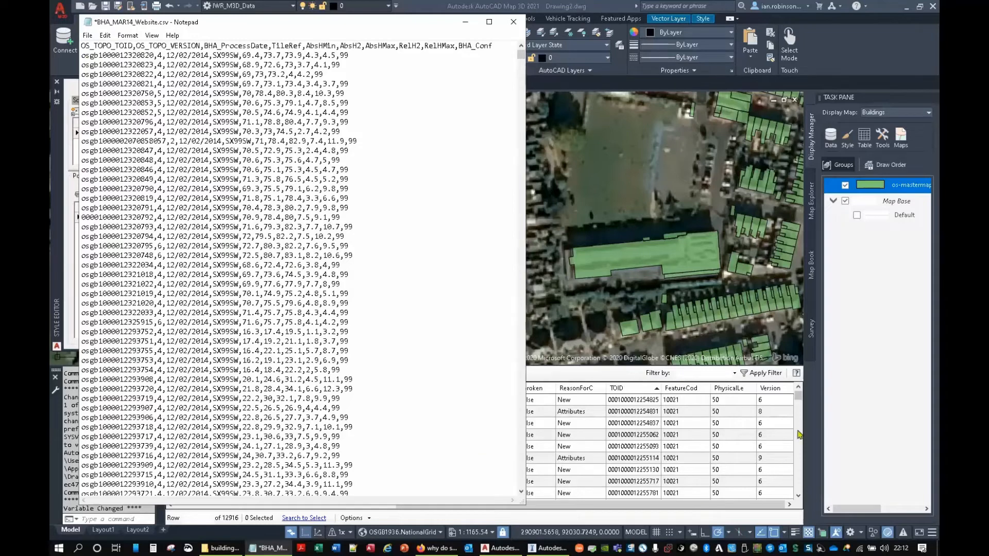
left_click(799, 404)
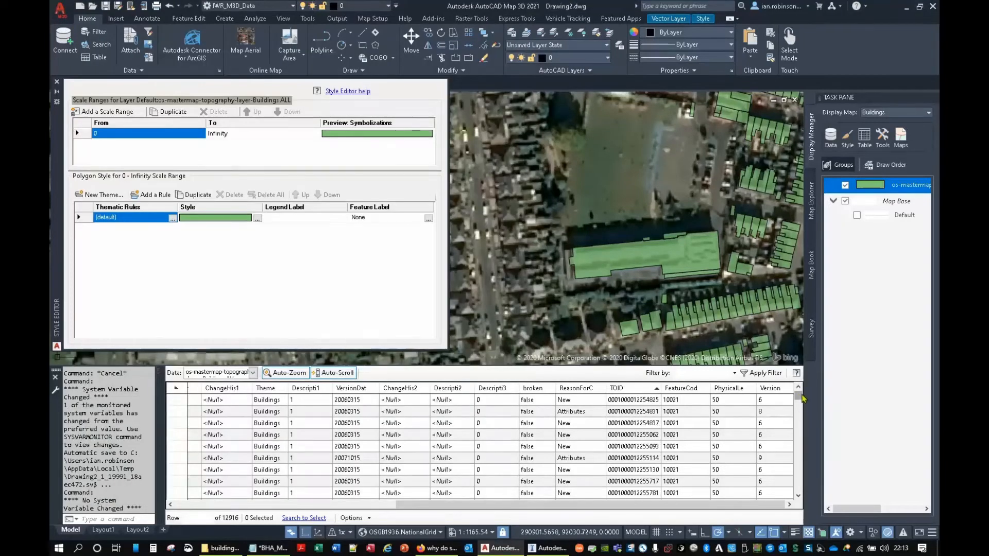
left_click_drag(802, 401, 799, 494)
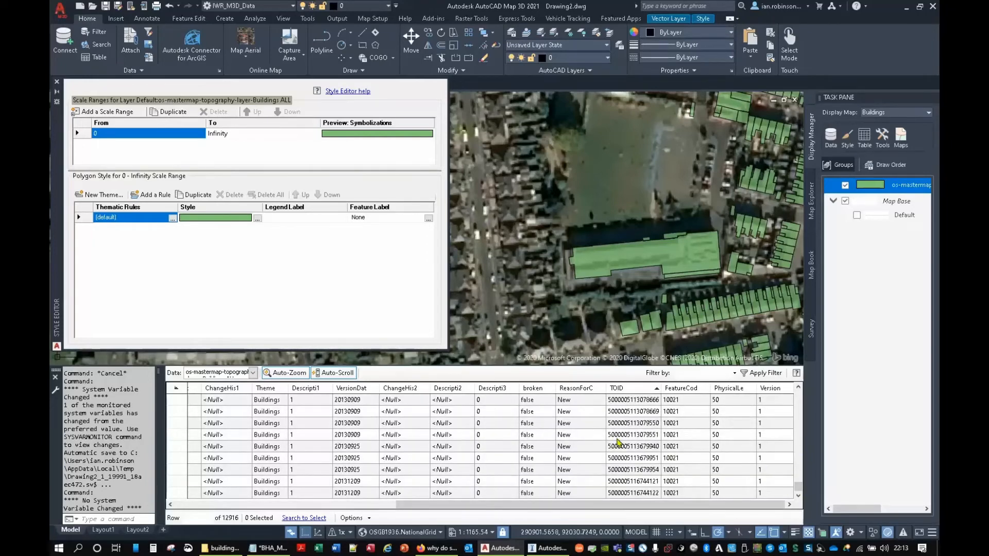
left_click(798, 430)
left_click(798, 429)
left_click(798, 430)
left_click(799, 430)
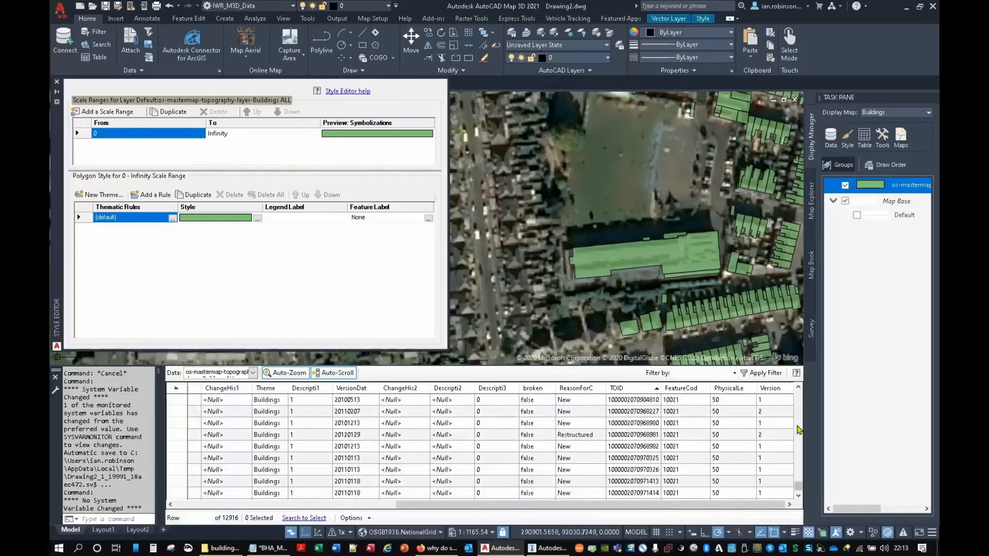
left_click(614, 425)
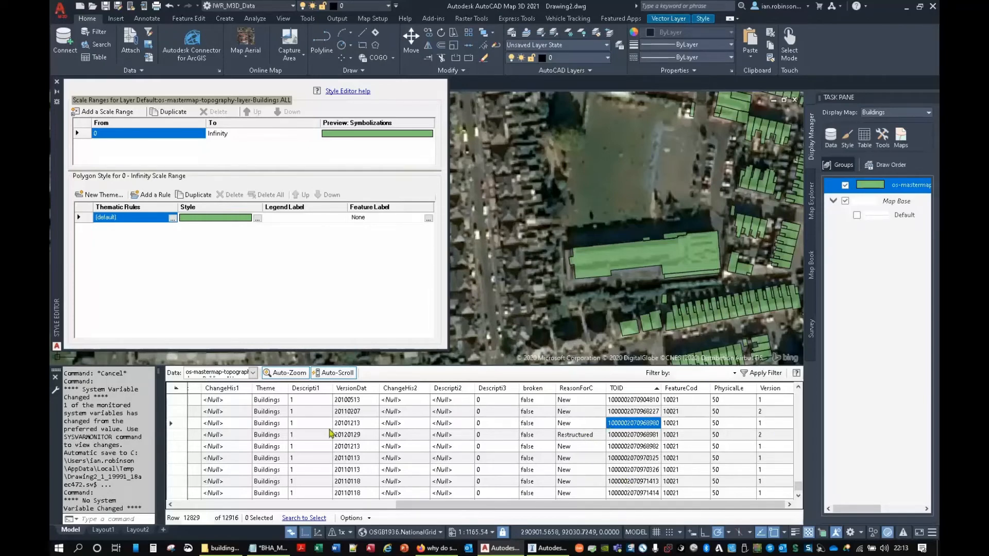
left_click(179, 424)
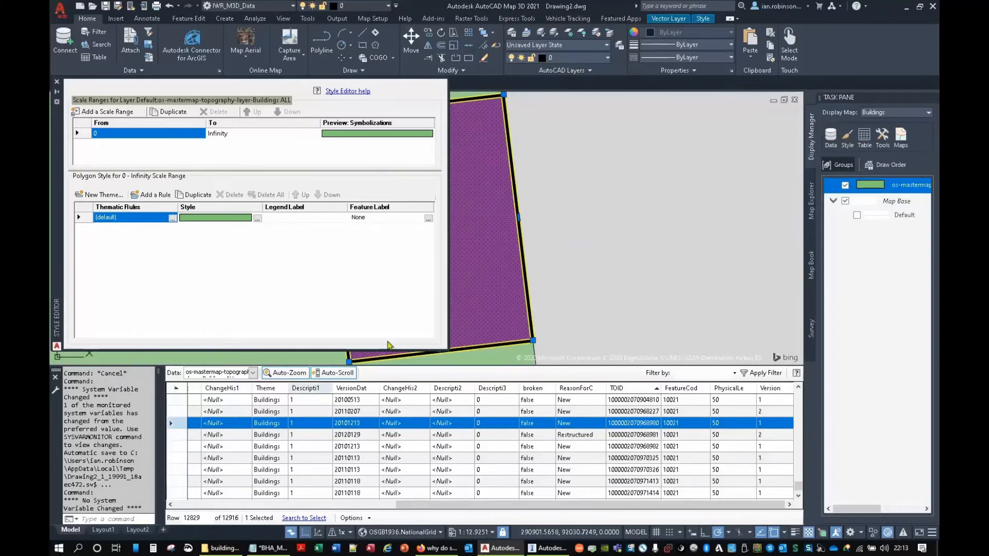
scroll(600, 227, "down", 5)
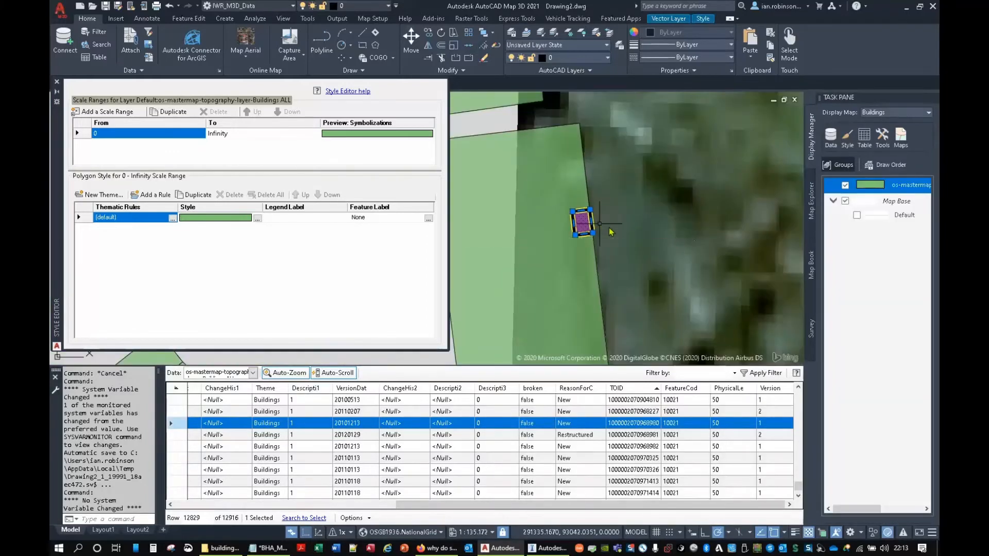
middle_click_drag(599, 223, 644, 224)
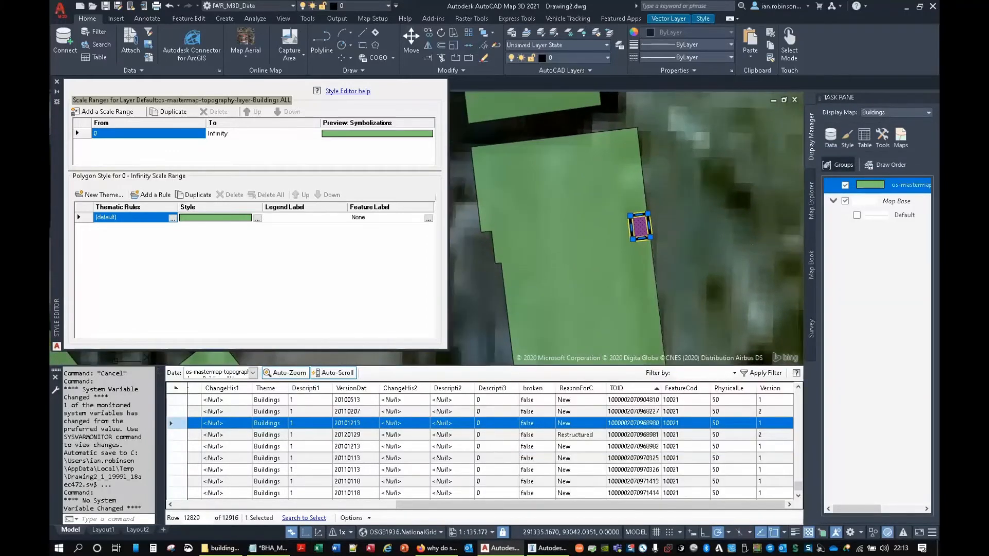
key("Escape")
scroll(643, 224, "down", 3)
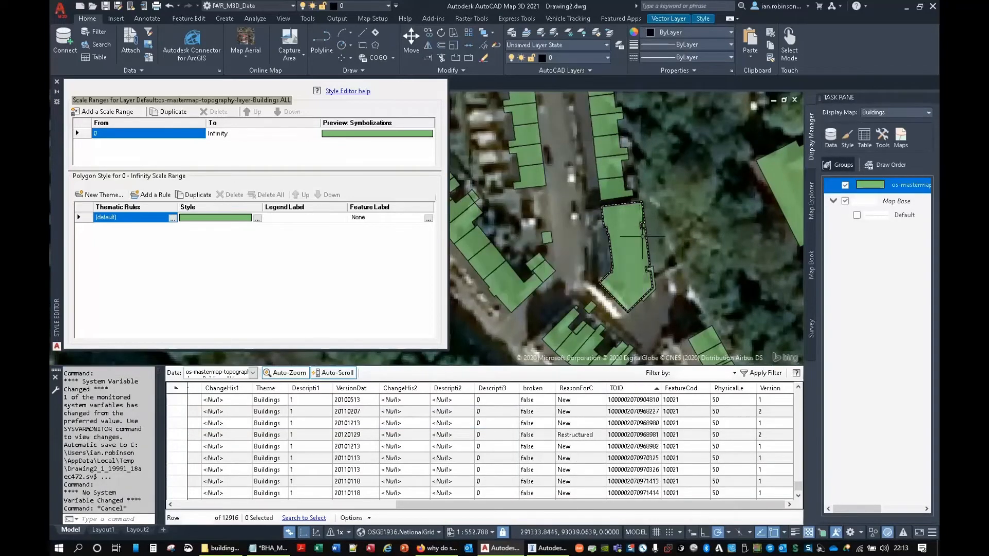
Select the records with FeatId 12692 and 12691 in turn and locate their buildings on the map.
left_click(177, 457)
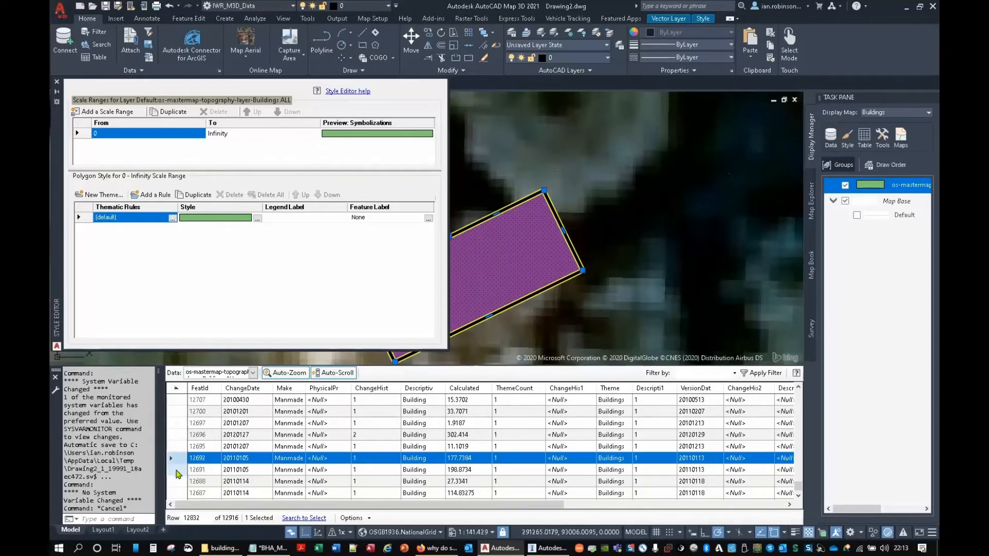
key("Down")
scroll(653, 238, "down", 8)
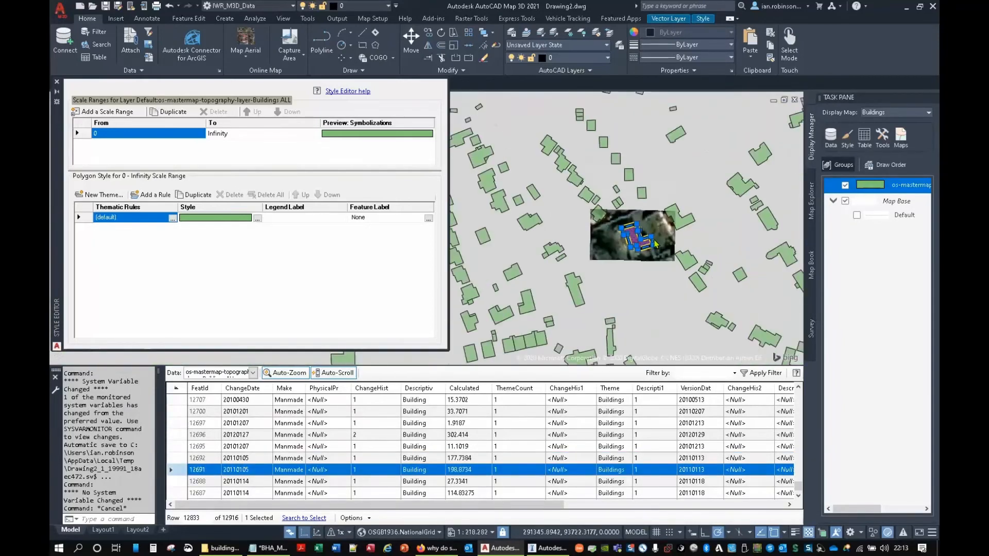
scroll(654, 244, "down", 7)
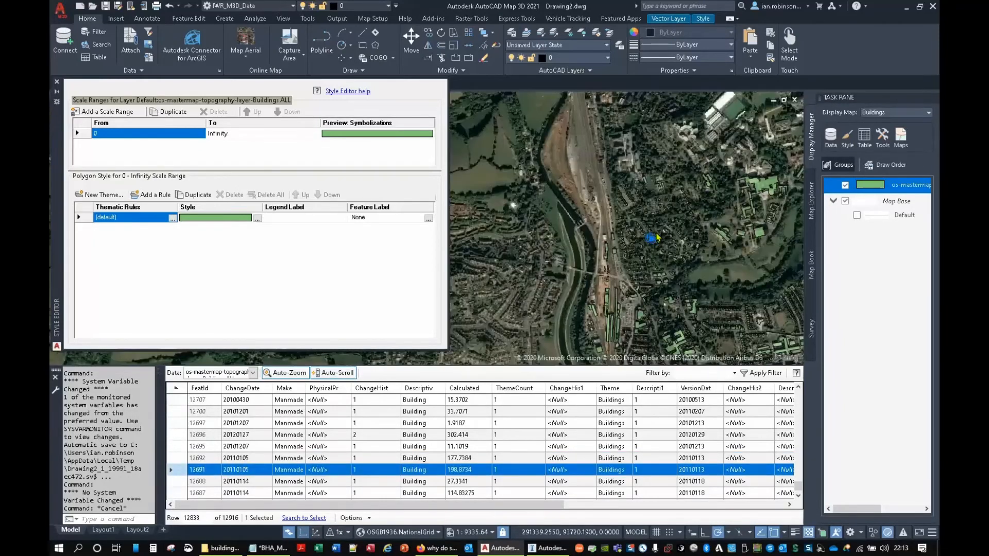
Pick the long narrow building beside the park on the map, examine its TOID in the attribute table, and clear the selection.
scroll(726, 278, "up", 8)
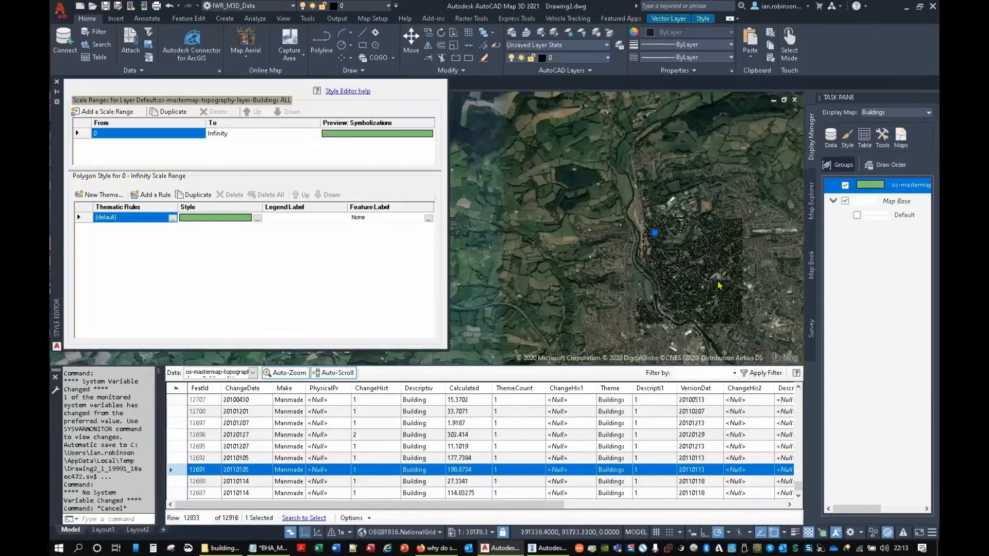
middle_click_drag(713, 258, 793, 278)
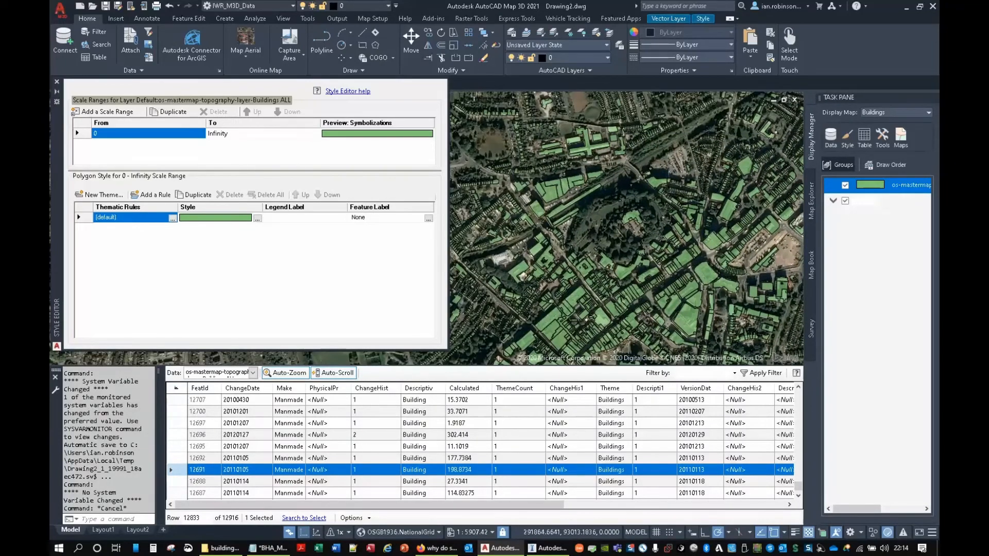
scroll(639, 206, "up", 5)
scroll(510, 238, "up", 5)
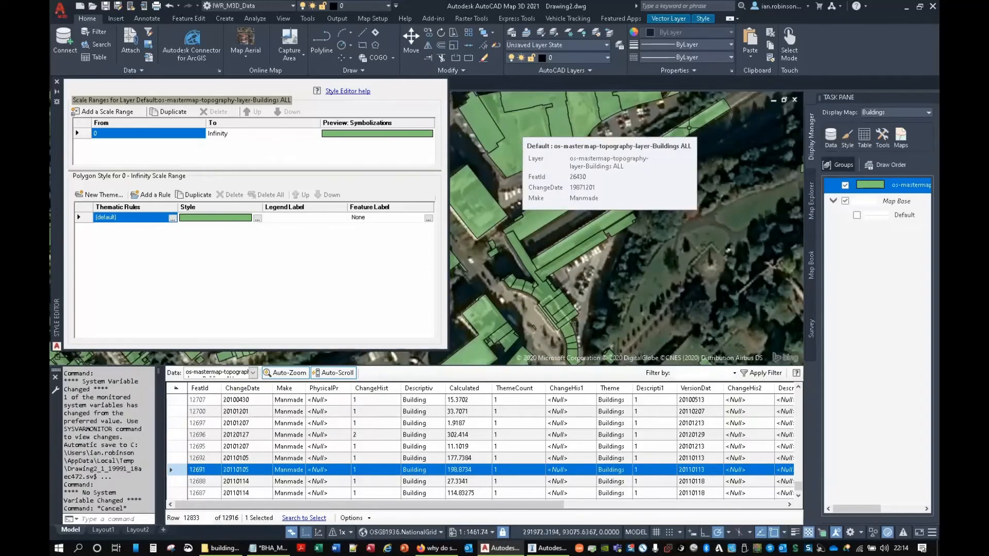
left_click(690, 128)
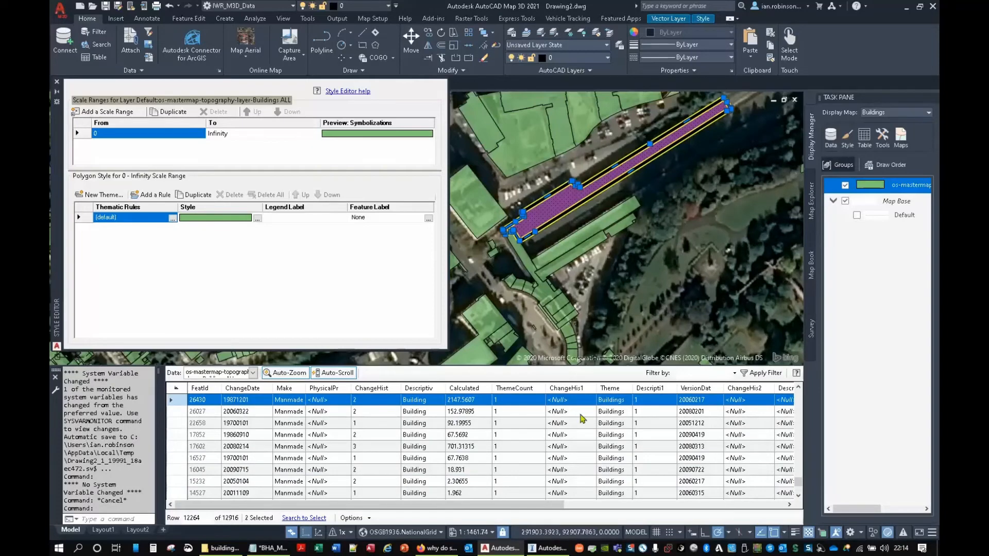
left_click_drag(526, 505, 681, 515)
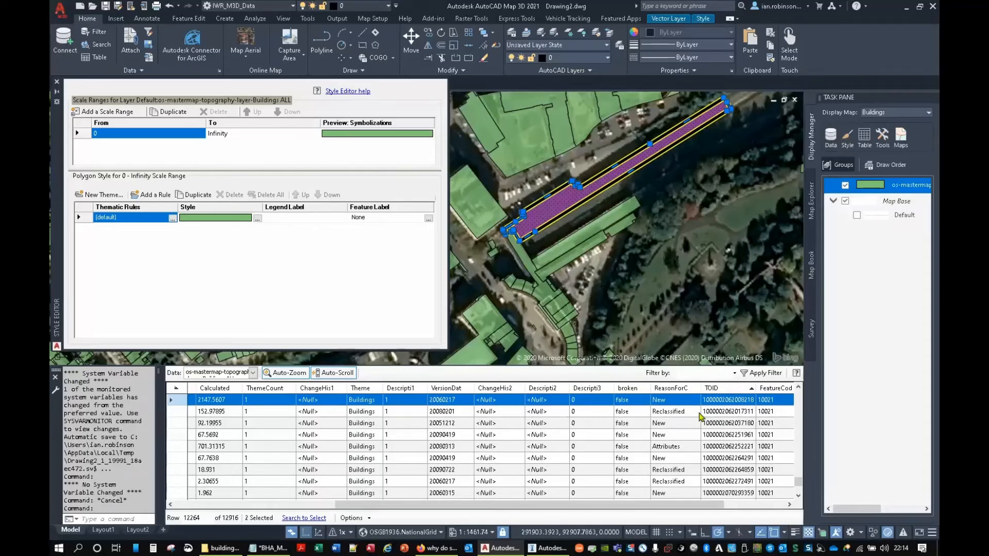
key("Escape")
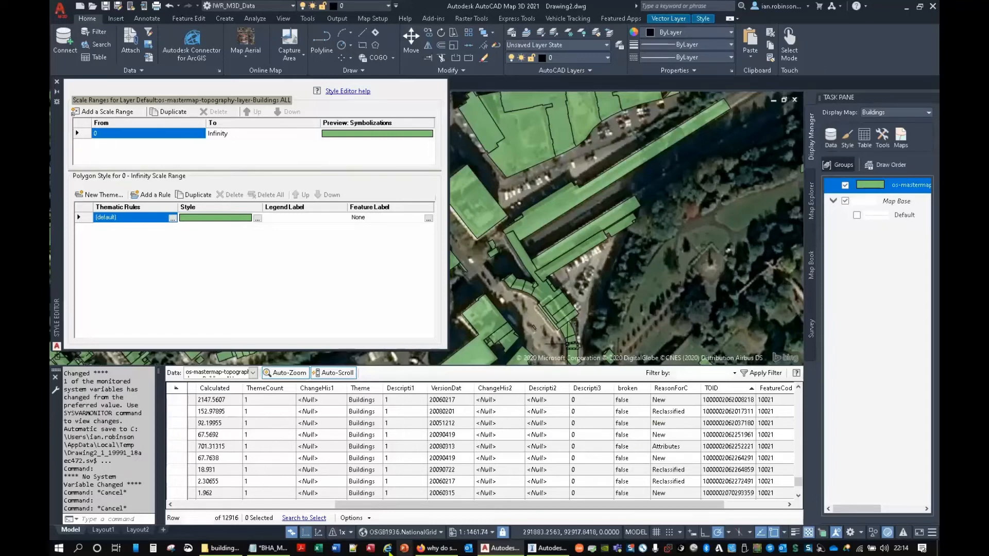
Switch to the height CSV in Notepad and replace every "osgb" with "000", checking the TOID format against the Buildings attribute table.
left_click(268, 548)
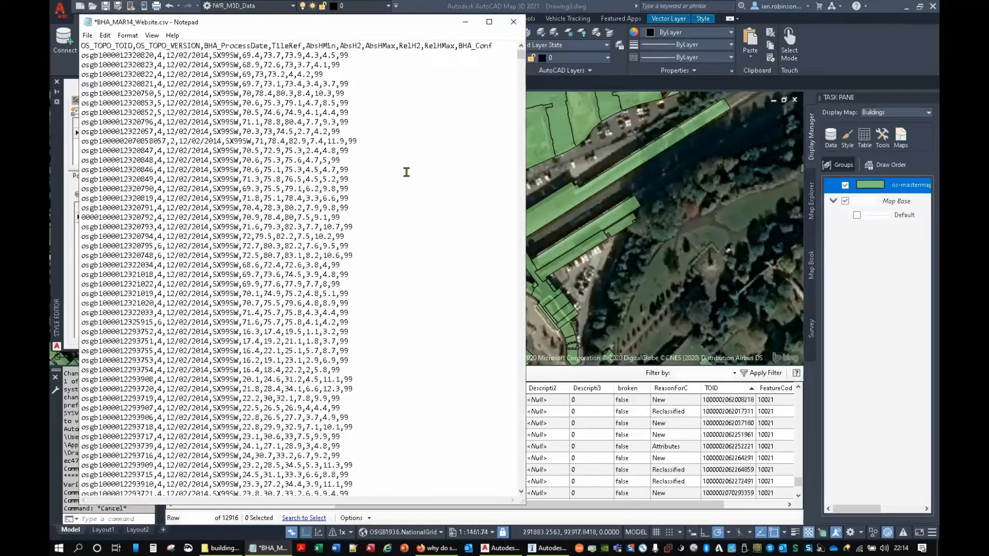
key("ctrl+h")
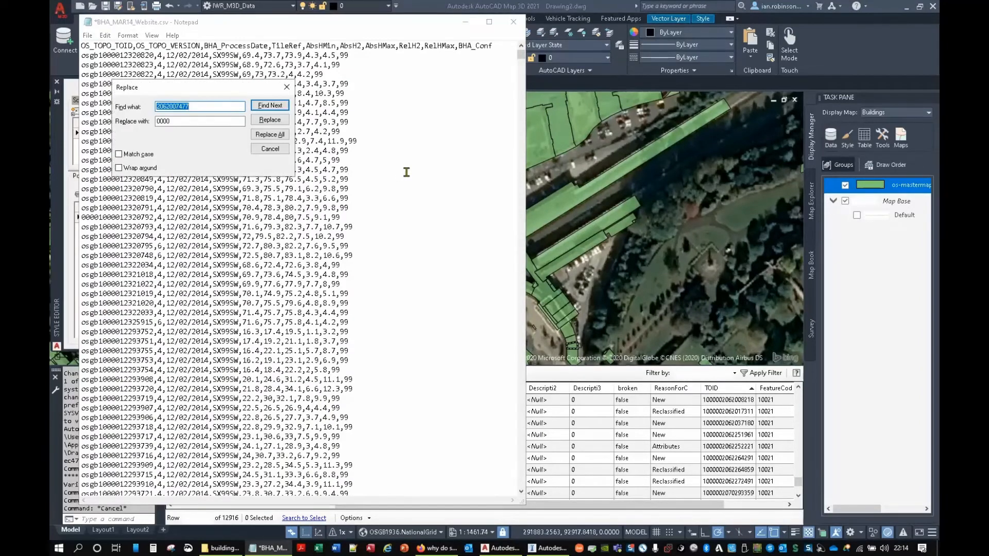
type("0")
key("BackSpace")
type("osgb")
left_click(802, 478)
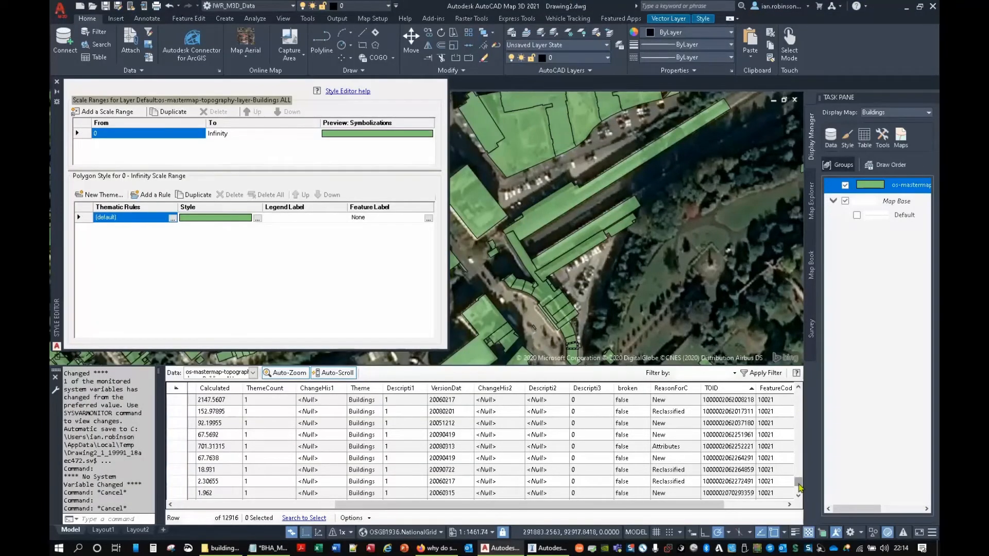
left_click_drag(798, 483, 799, 409)
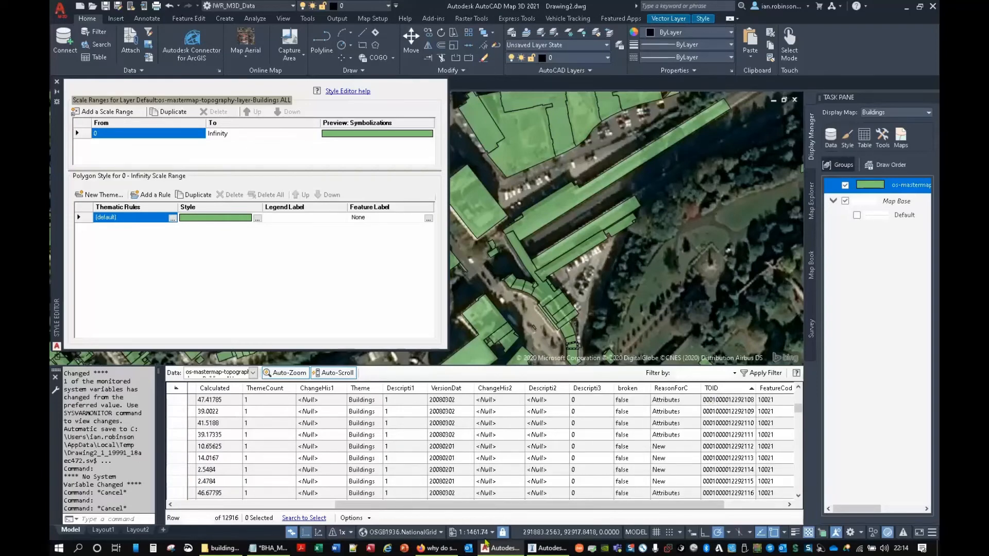
left_click(268, 548)
left_click(169, 121)
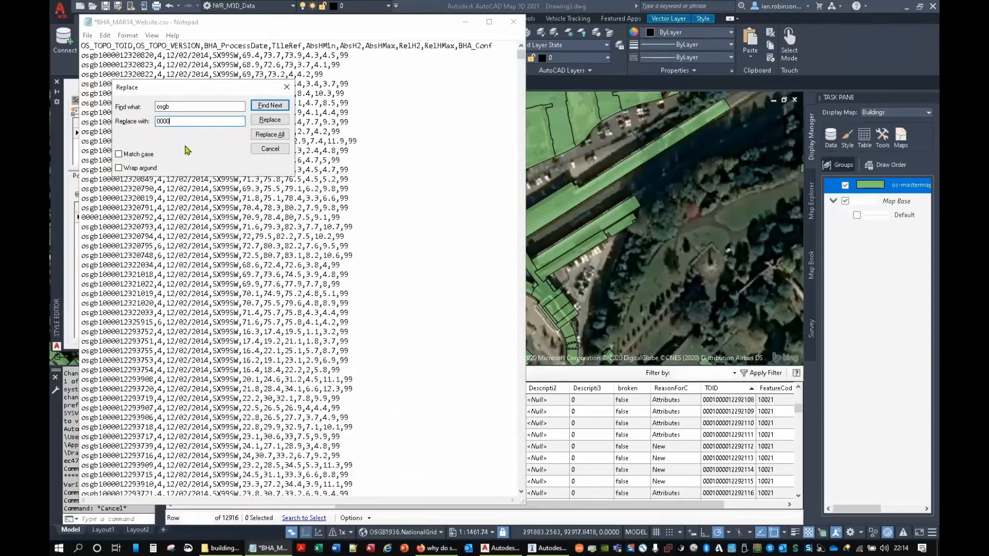
left_click(270, 134)
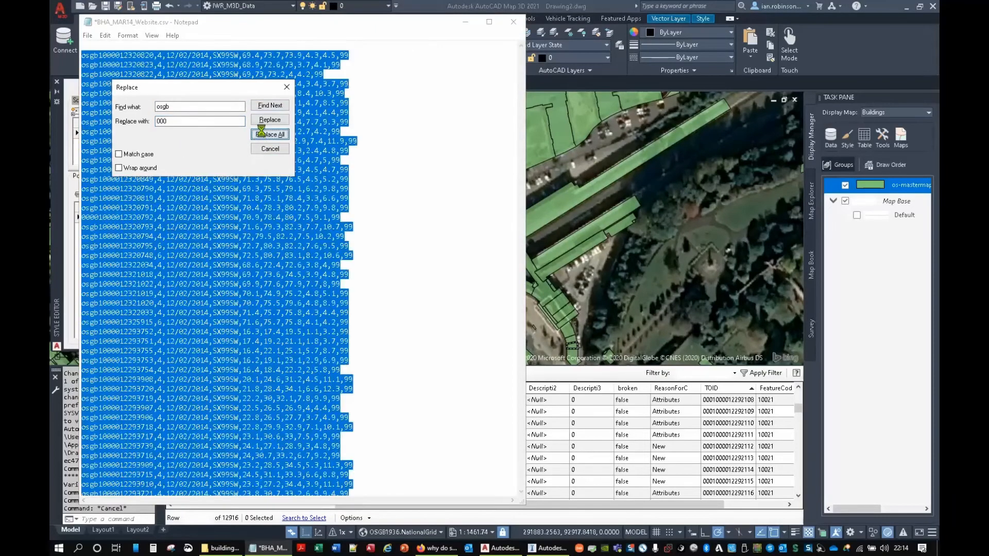
left_click(269, 149)
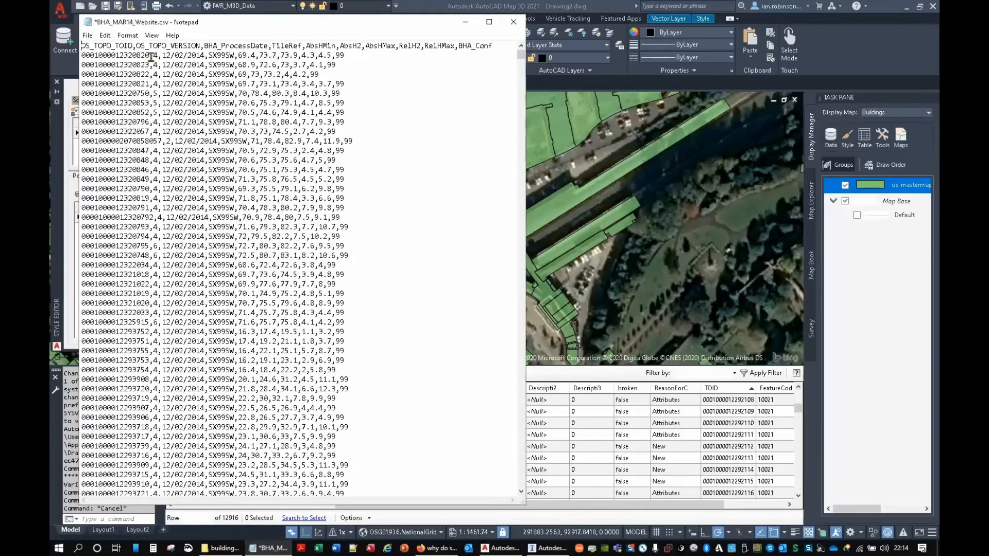
Save the edited height data as a new file named BHA_MAR14_Website_Formatted2.csv with the All Files type, without overwriting BHA_MAR14_Website_Formatted.csv.
left_click(87, 36)
left_click(110, 94)
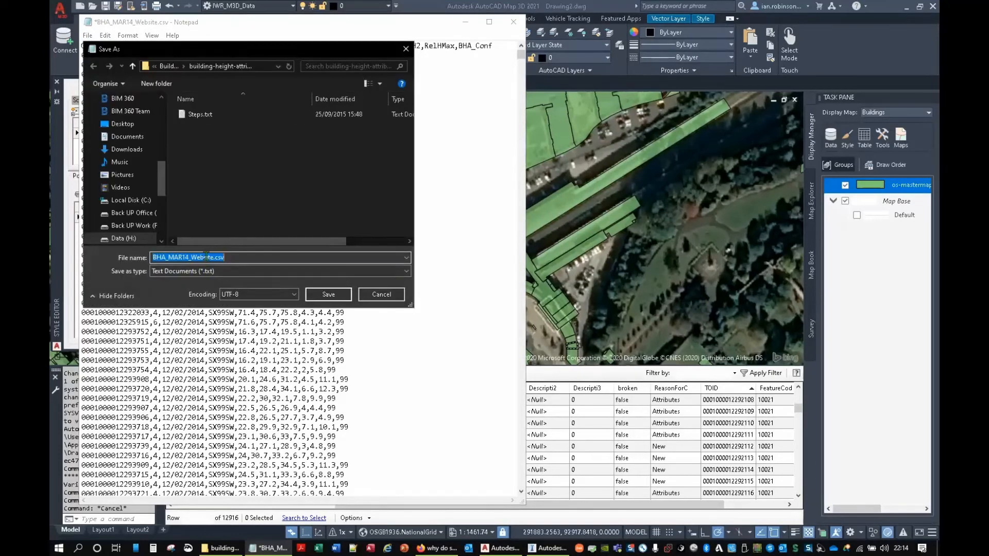
left_click(212, 257)
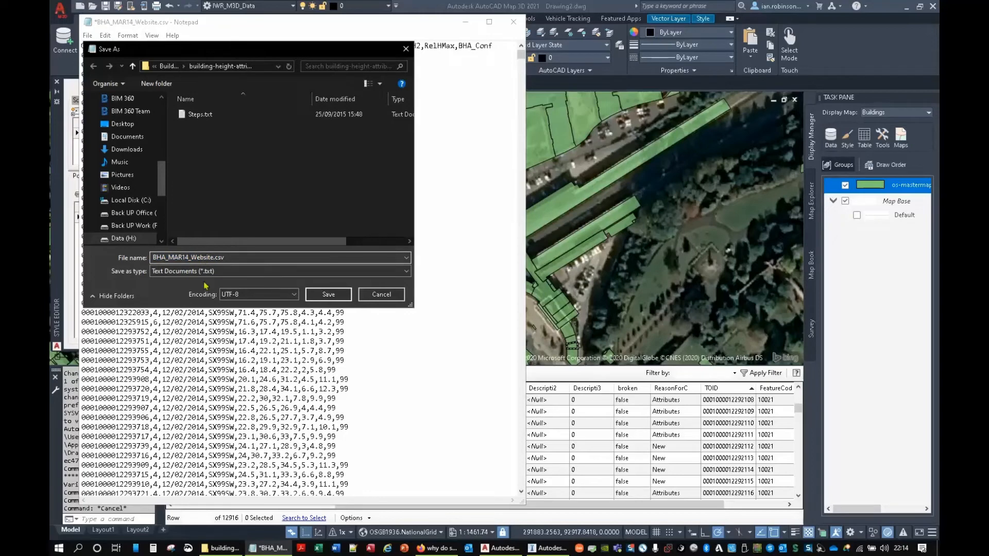
type("_Formatted")
left_click(405, 272)
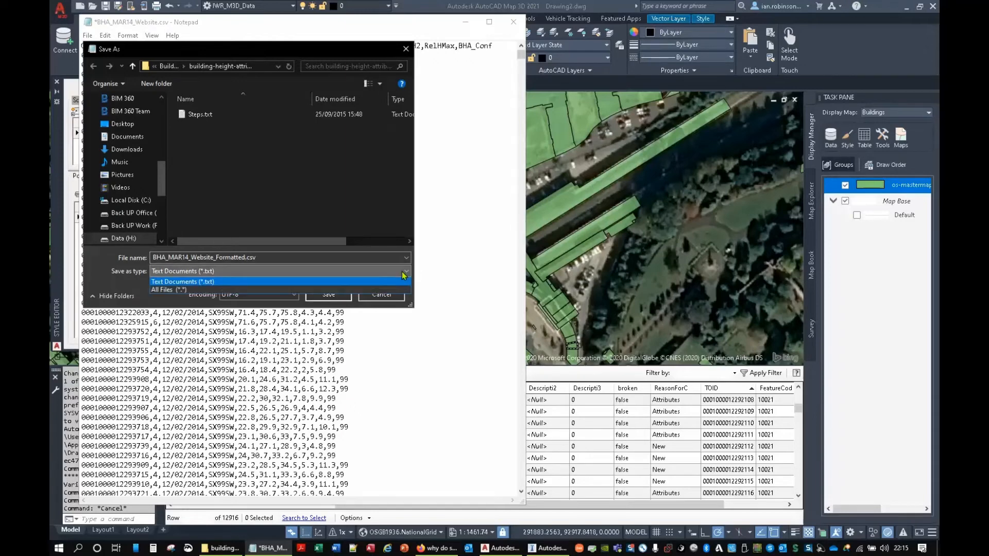
left_click(166, 289)
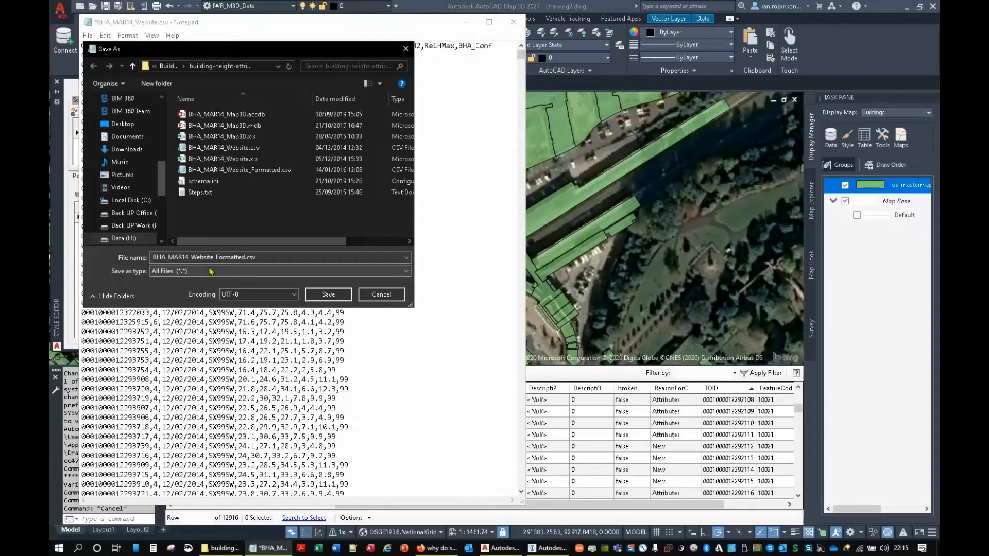
left_click(328, 296)
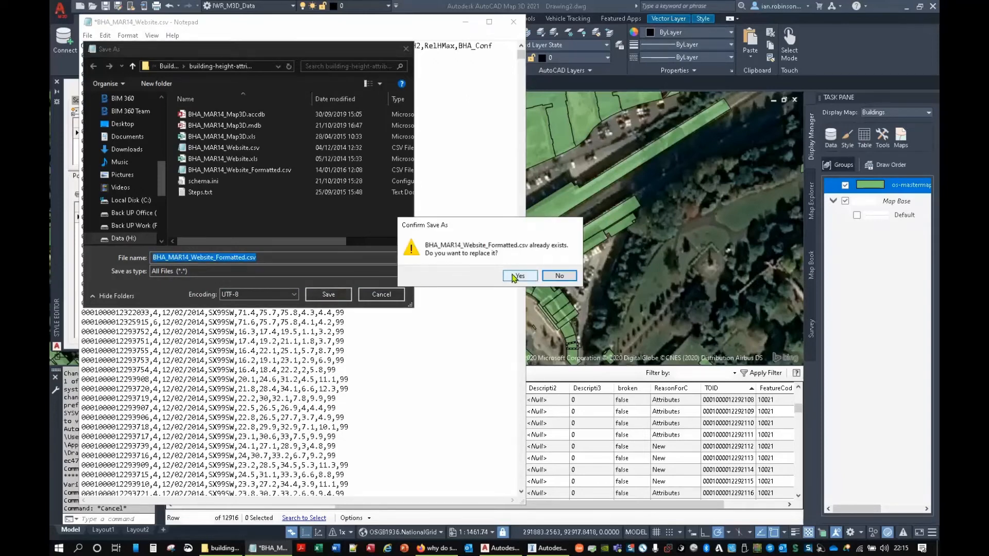
left_click(555, 277)
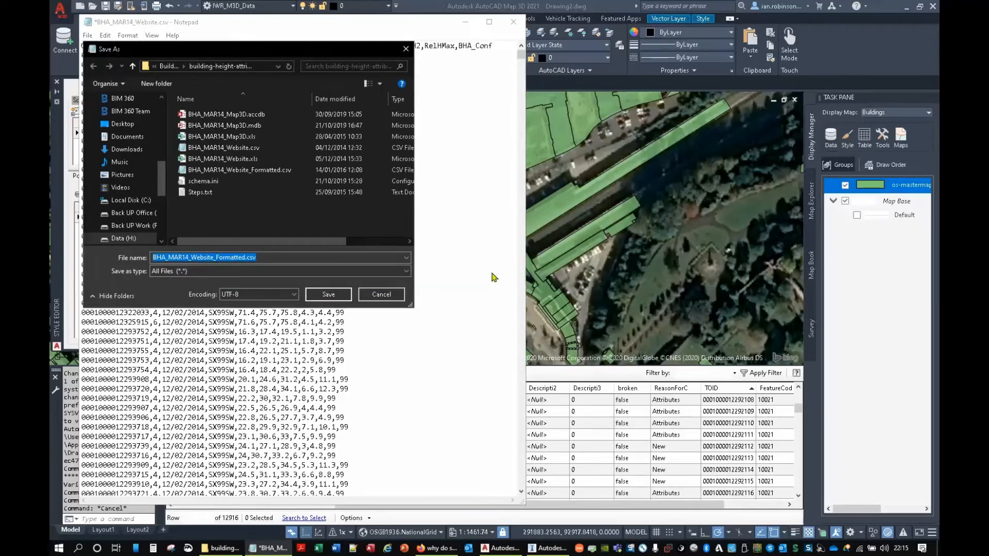
left_click(245, 258)
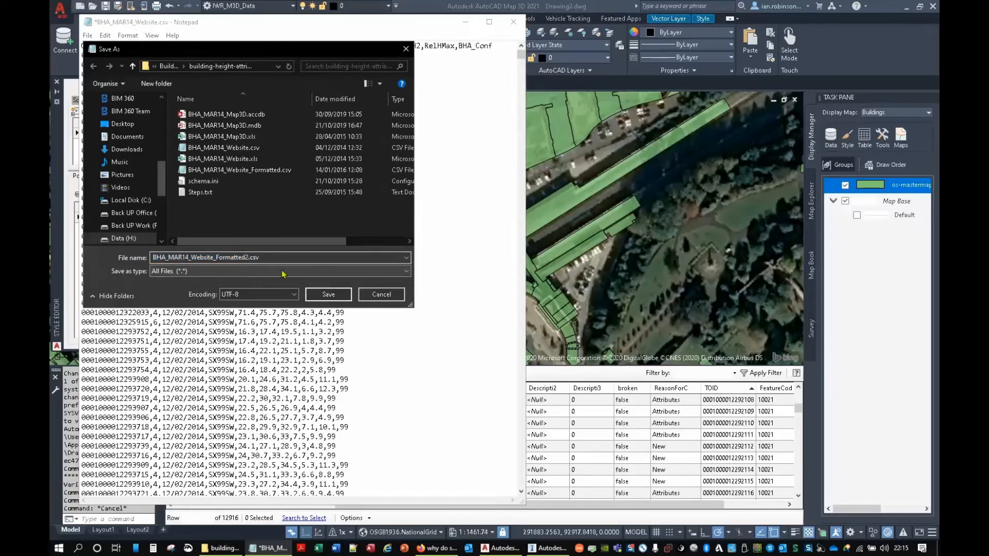
left_click(329, 294)
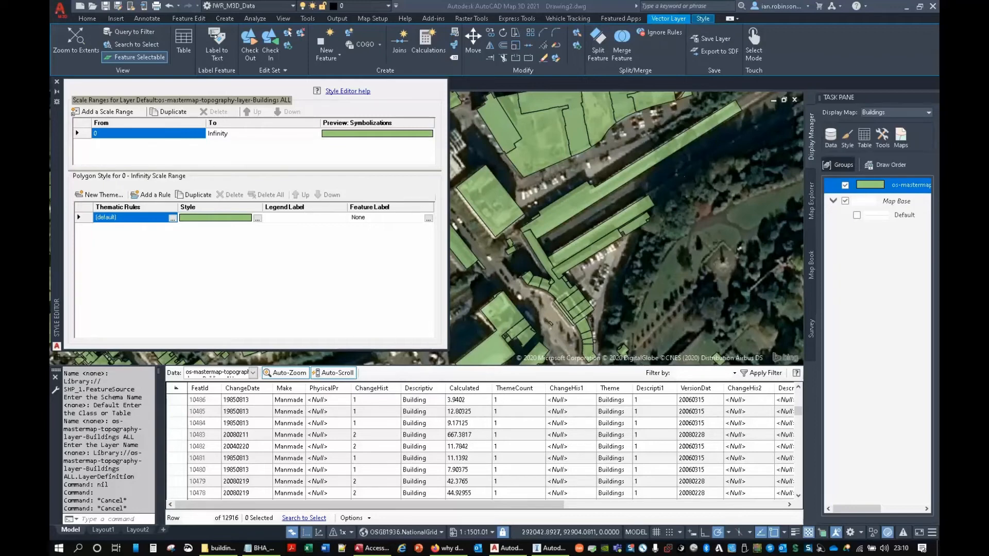
Switch to the BHA_MAR14_Map3D database in Access, examine the Exeter Sample table's TOID and height columns, and return to AutoCAD Map 3D.
left_click(372, 548)
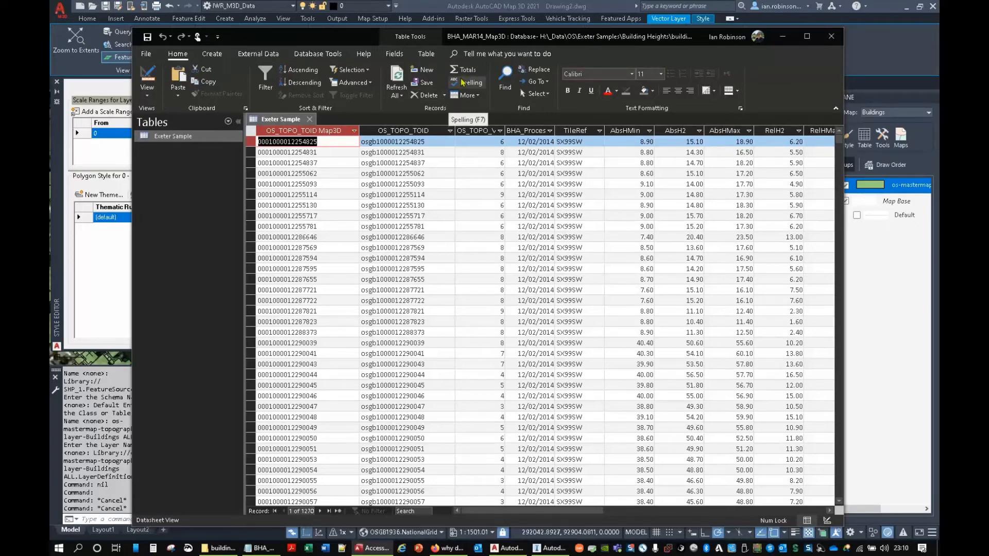
left_click(690, 173)
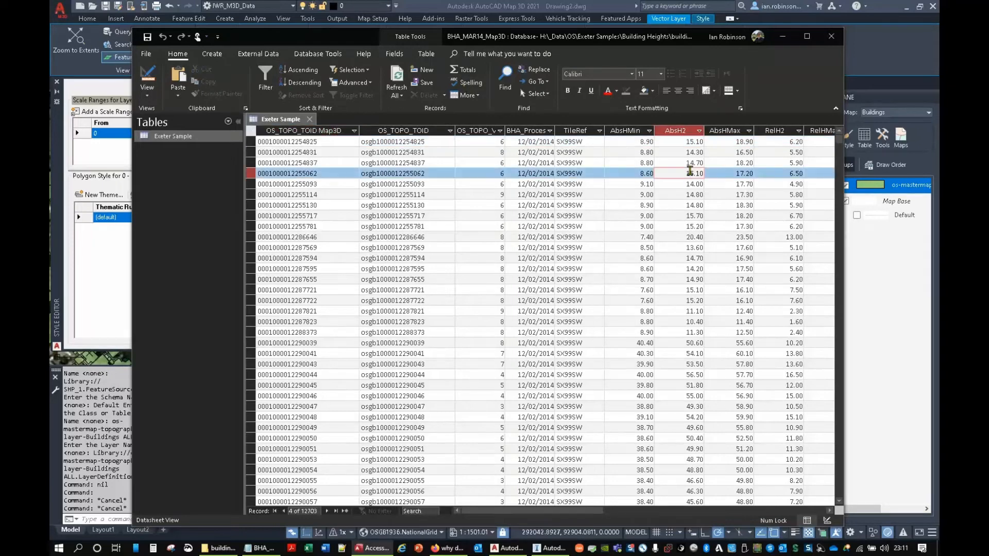
left_click(782, 37)
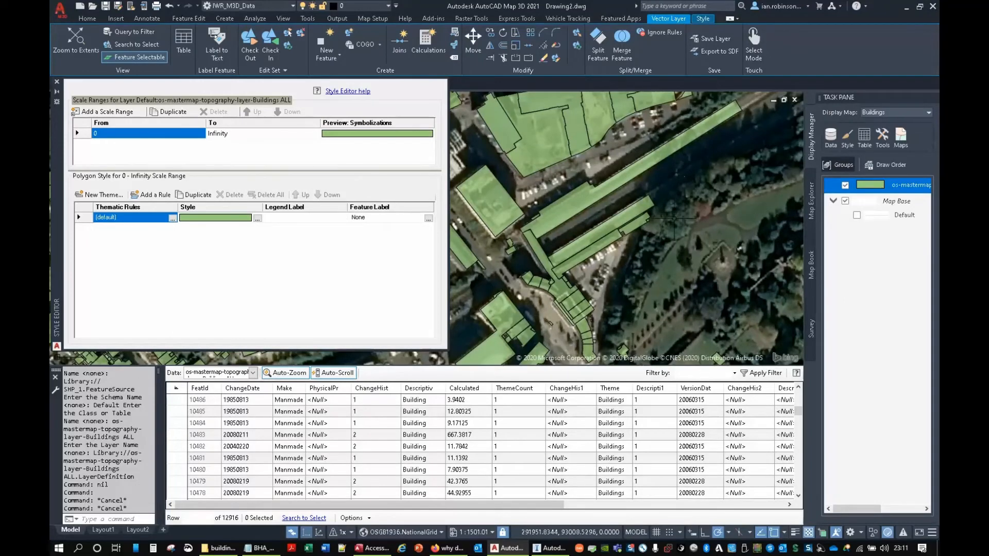
Find and open the ODBC Data Sources (64-bit) administrator.
key("super")
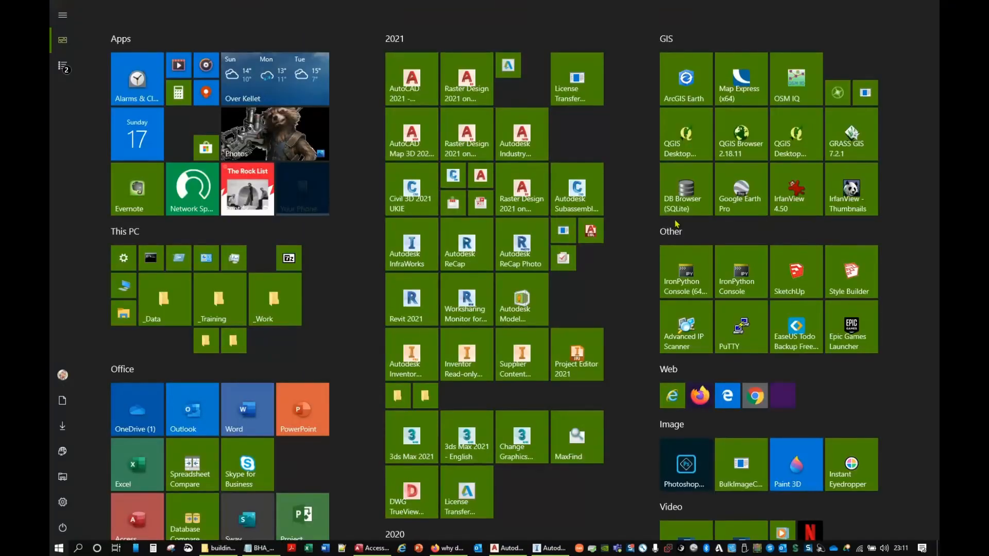
type("odbc")
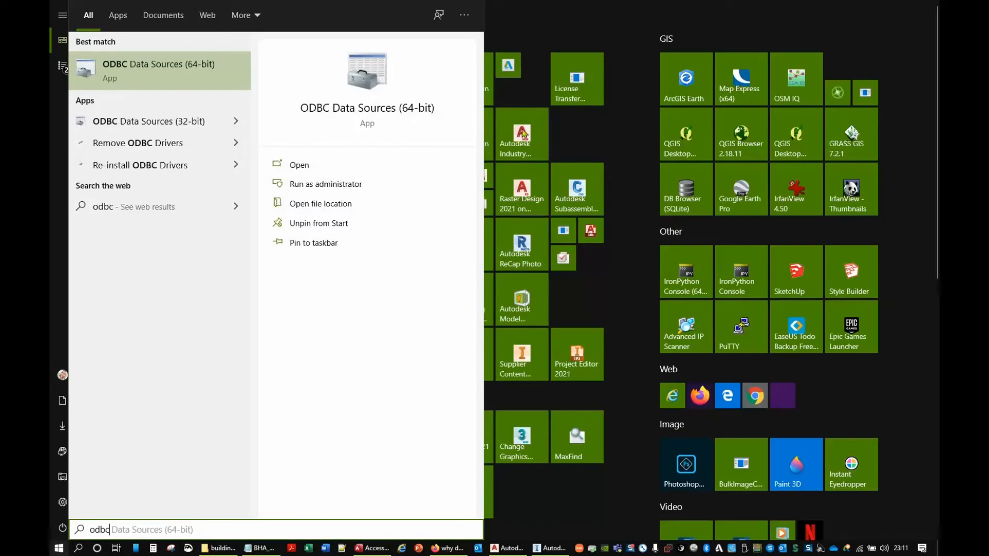
left_click(165, 72)
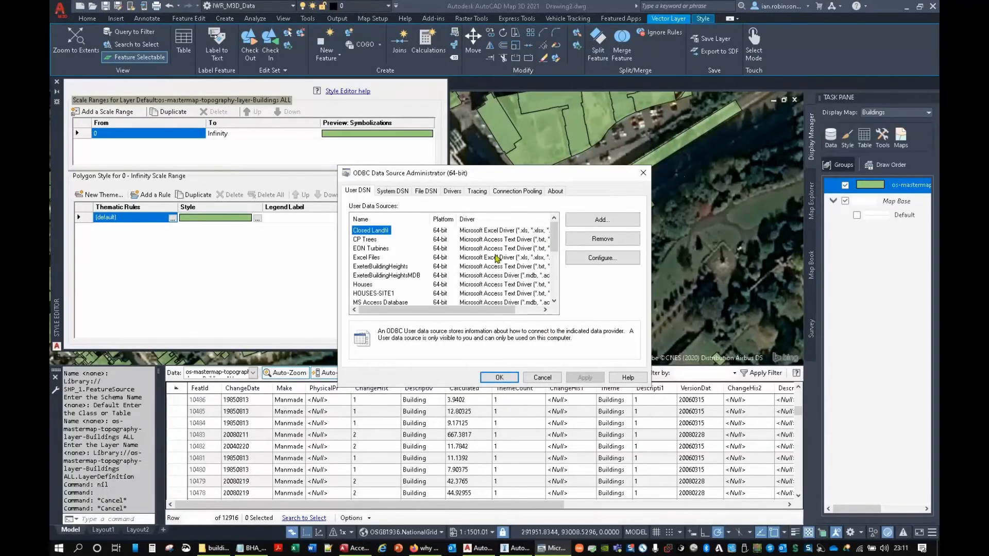
Start a new user data source with the Microsoft Access Text Driver (*.txt, *.csv) and name it SXBH.
left_click(602, 219)
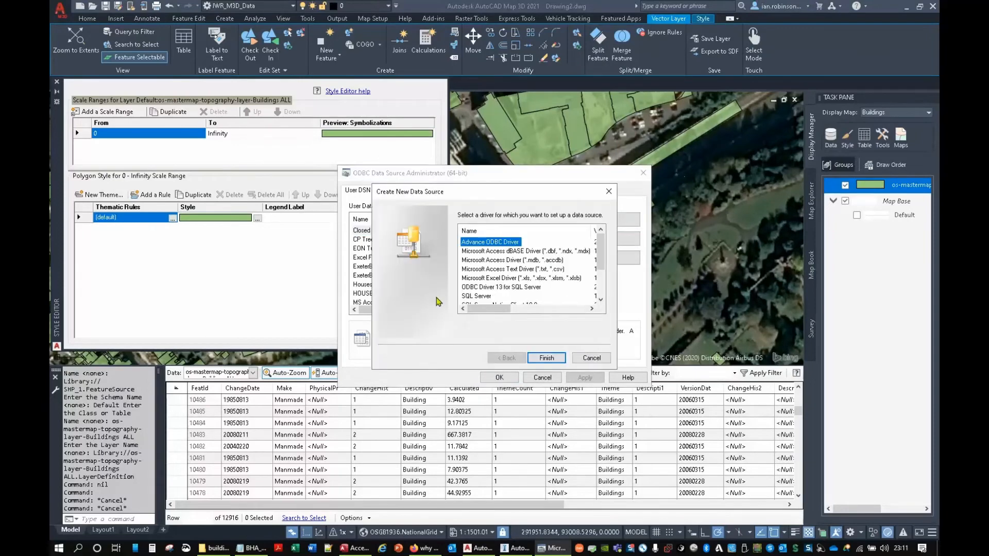
left_click(556, 269)
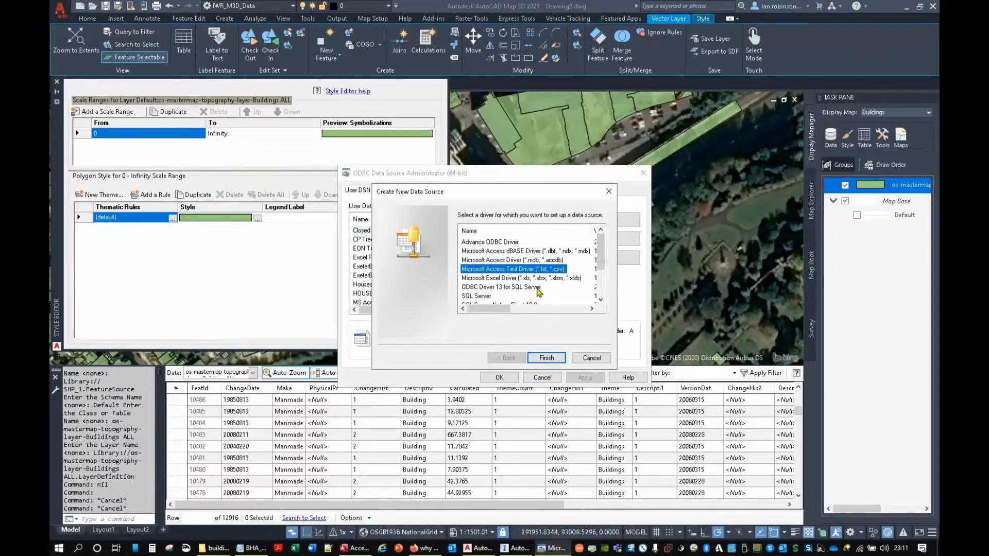
left_click(546, 358)
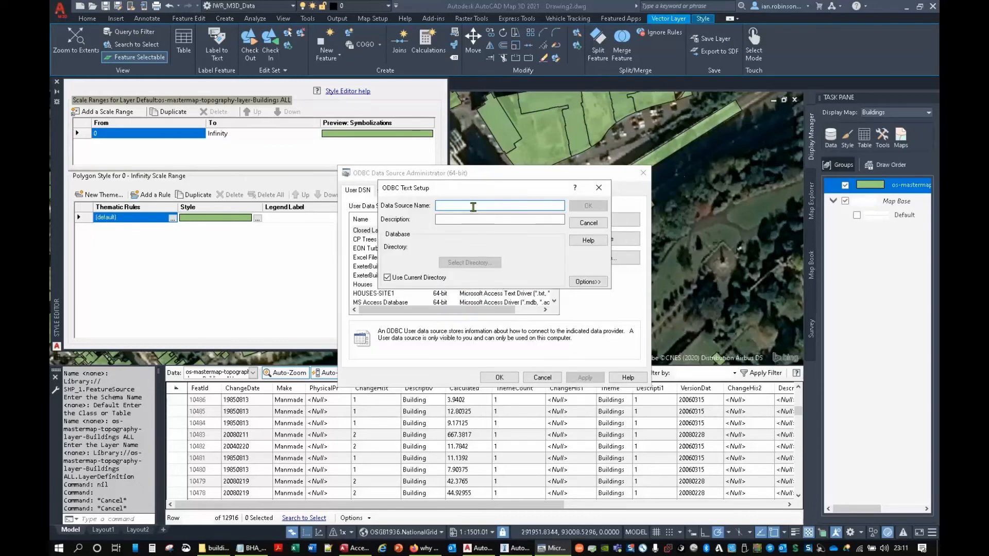
type("SXBH")
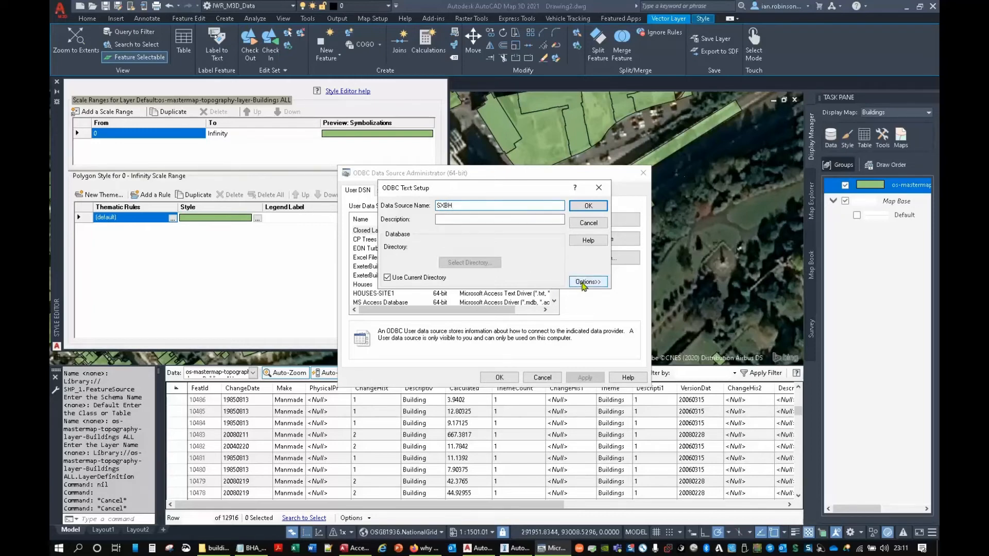
Turn off the current-directory option for the data source and browse to the OS folder inside _Data on drive H.
left_click(421, 281)
left_click(468, 263)
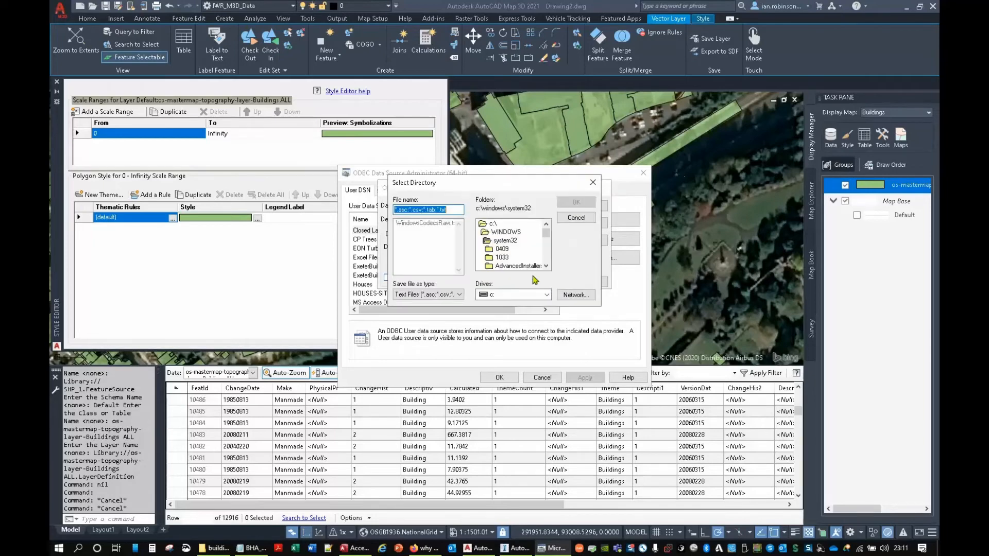
left_click(495, 294)
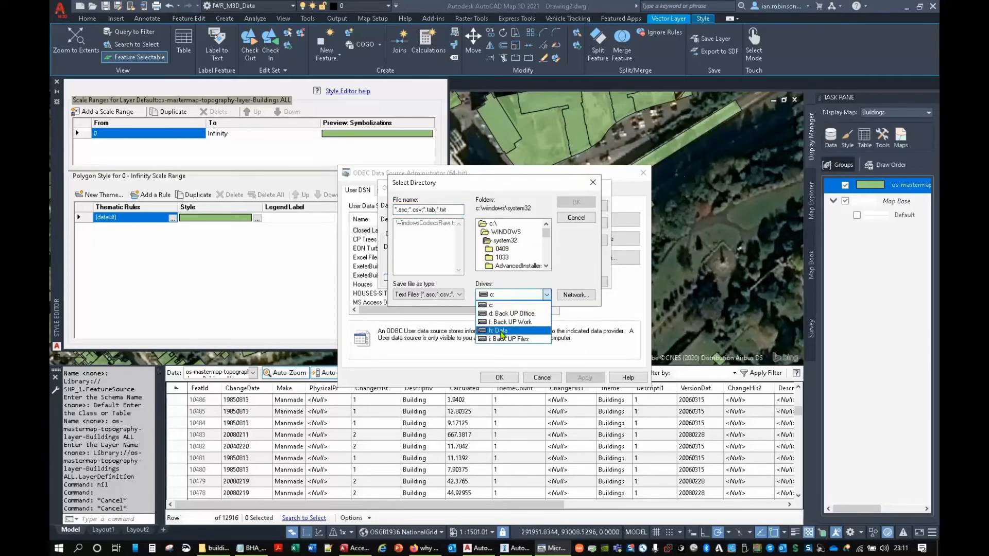
left_click(501, 331)
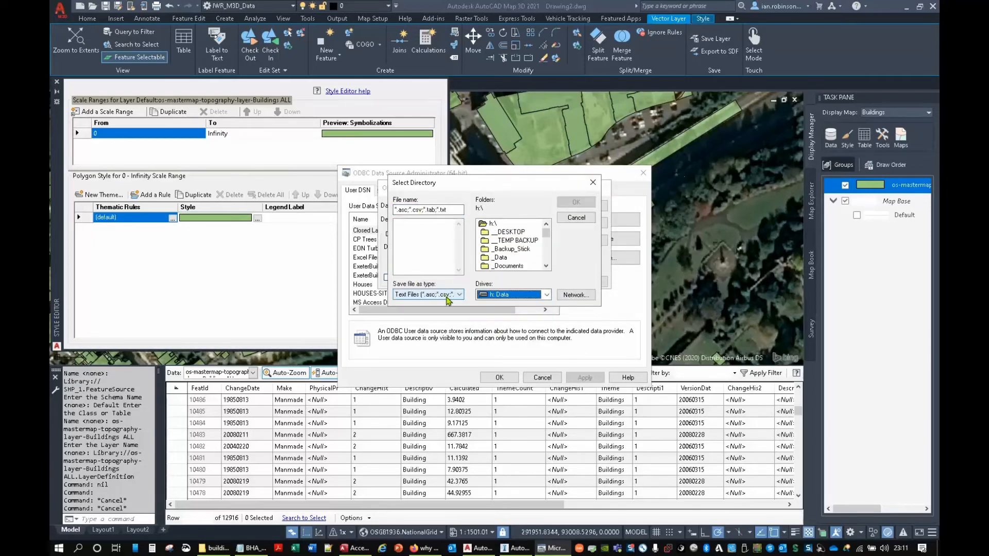
left_click(498, 259)
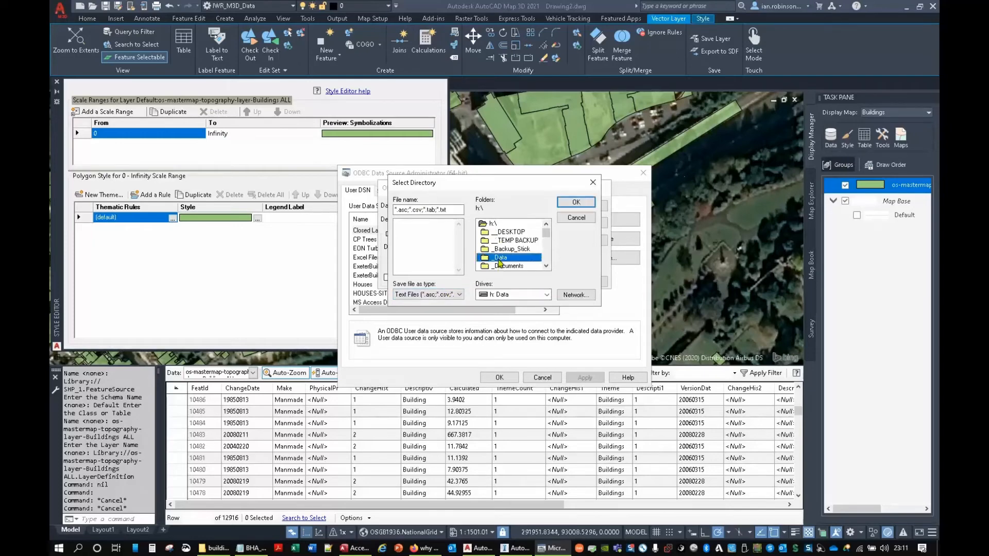
double_click(498, 259)
key("o")
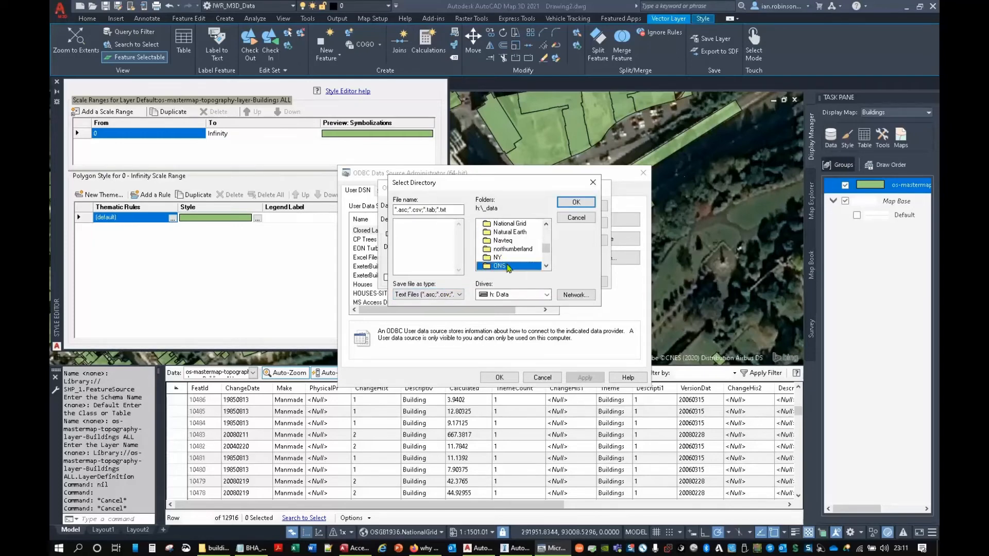
scroll(504, 270, "down", 2)
double_click(504, 266)
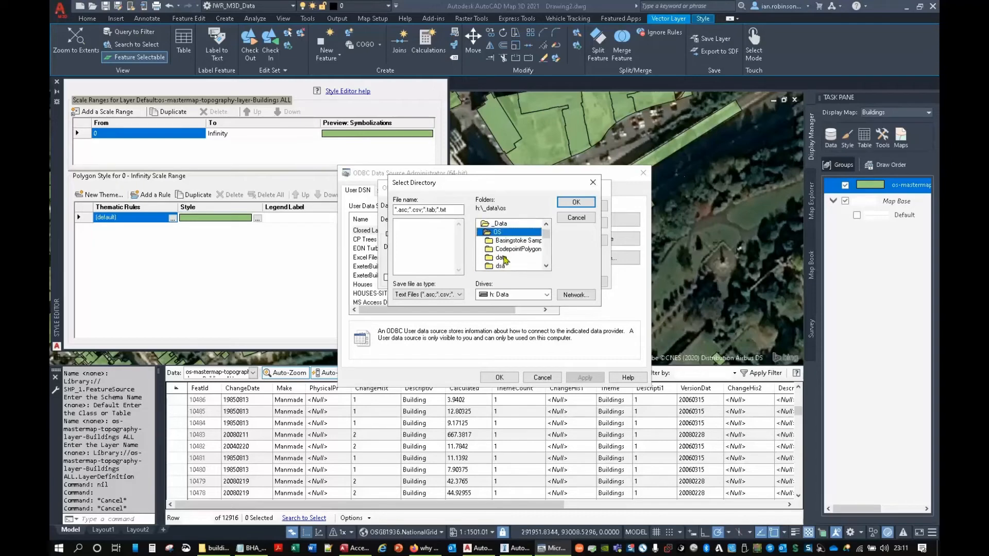
Set the Building Heights folder inside Exeter Samples as the text data source's directory.
left_click(501, 258)
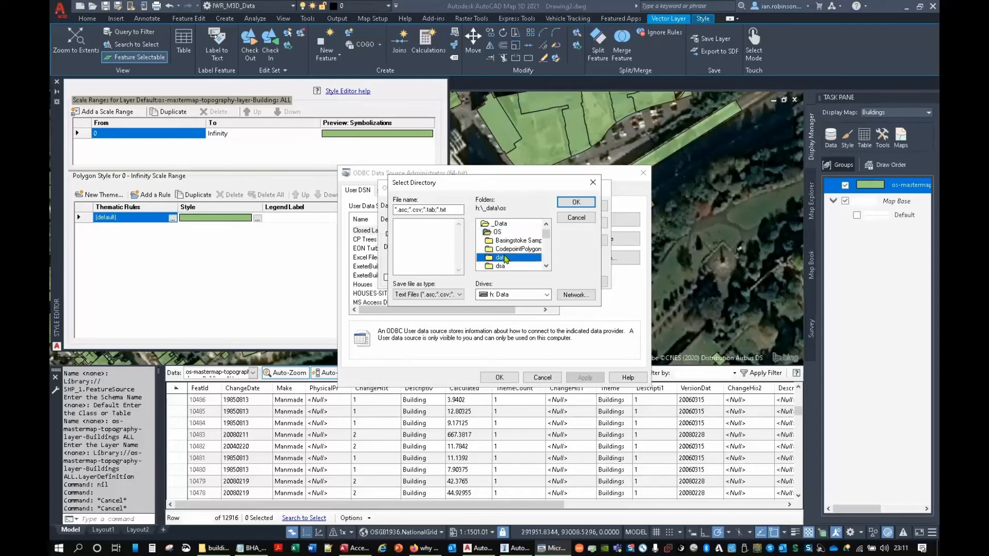
key("e")
double_click(506, 266)
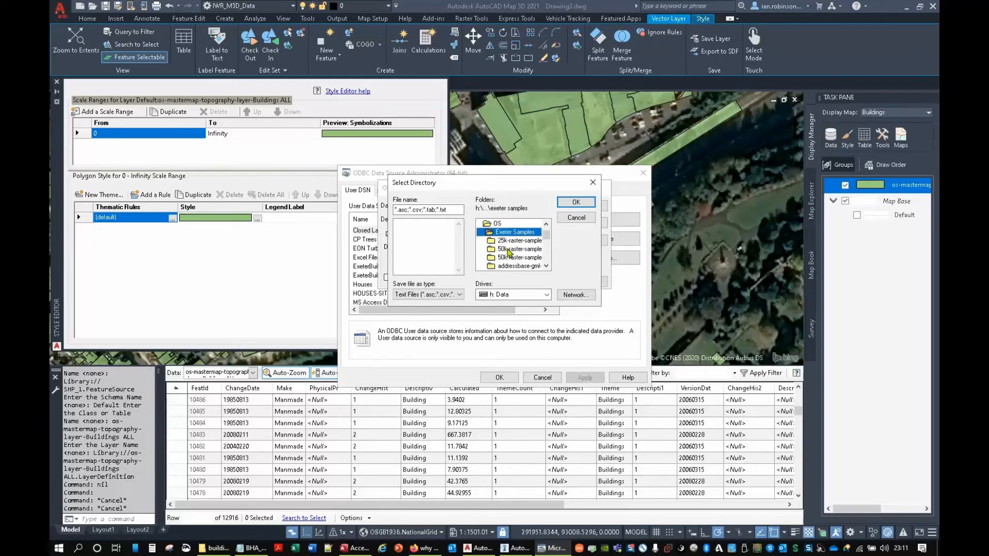
key("b")
double_click(510, 267)
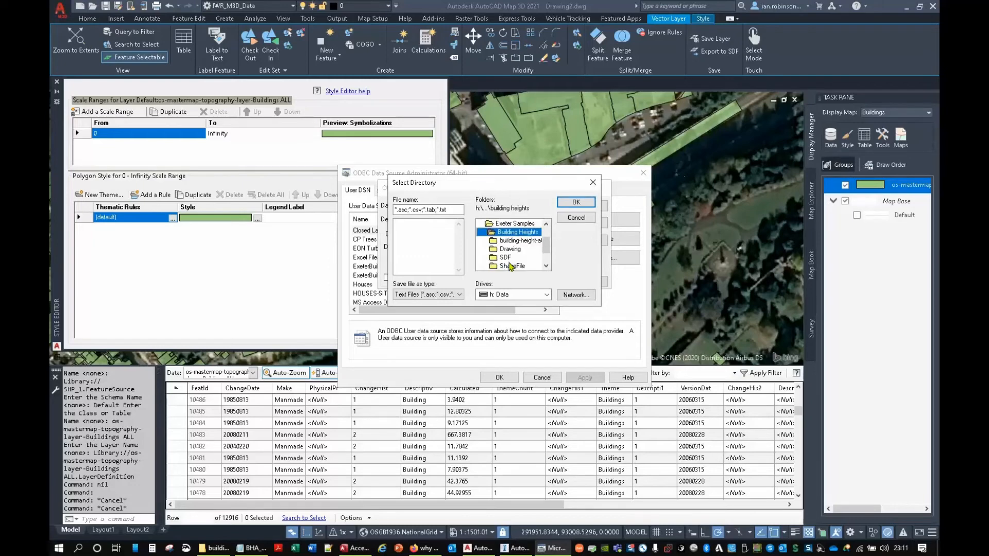
scroll(521, 262, "down", 1)
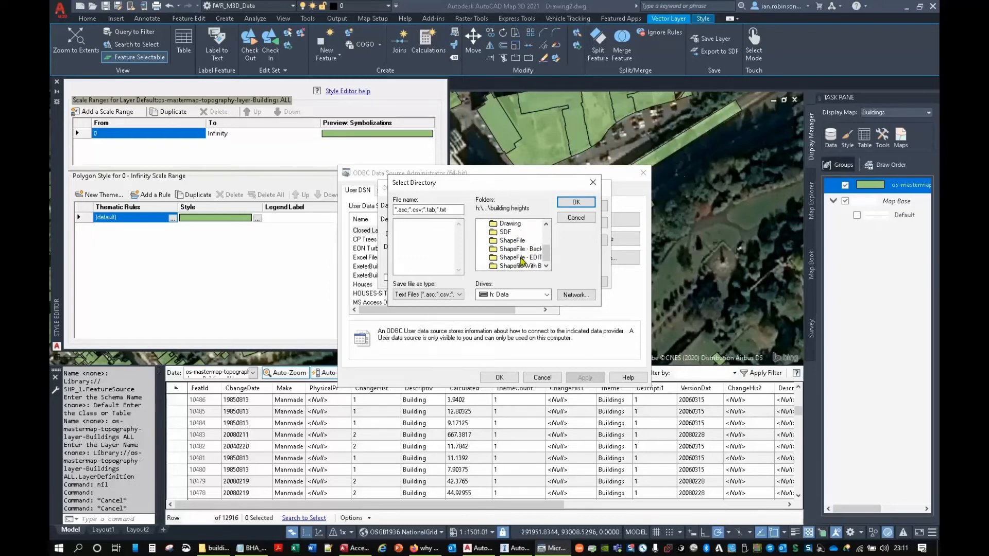
scroll(522, 261, "up", 1)
scroll(522, 261, "down", 1)
left_click(575, 203)
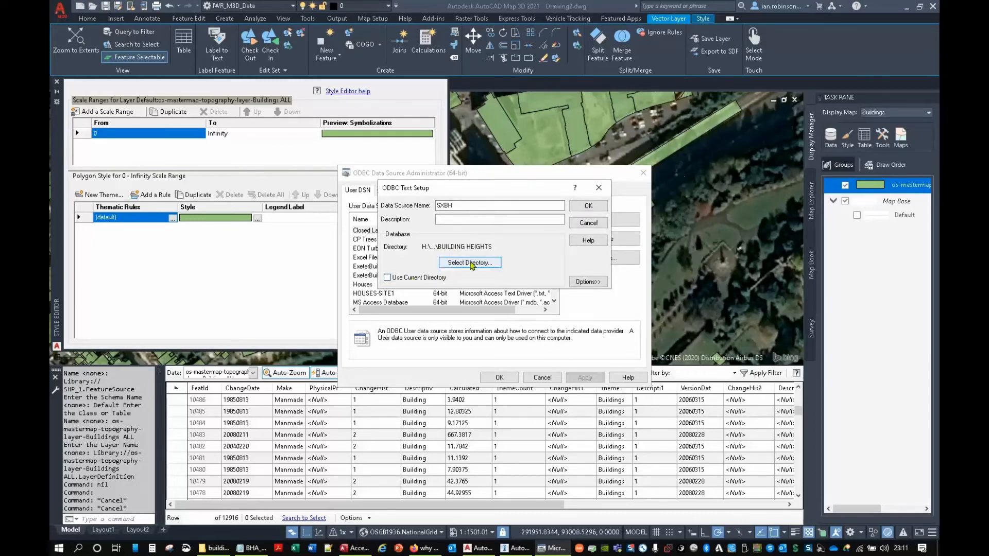
Choose the *.csv extension in the expanded text setup options and check the format definition for available tables.
left_click(586, 281)
left_click(411, 329)
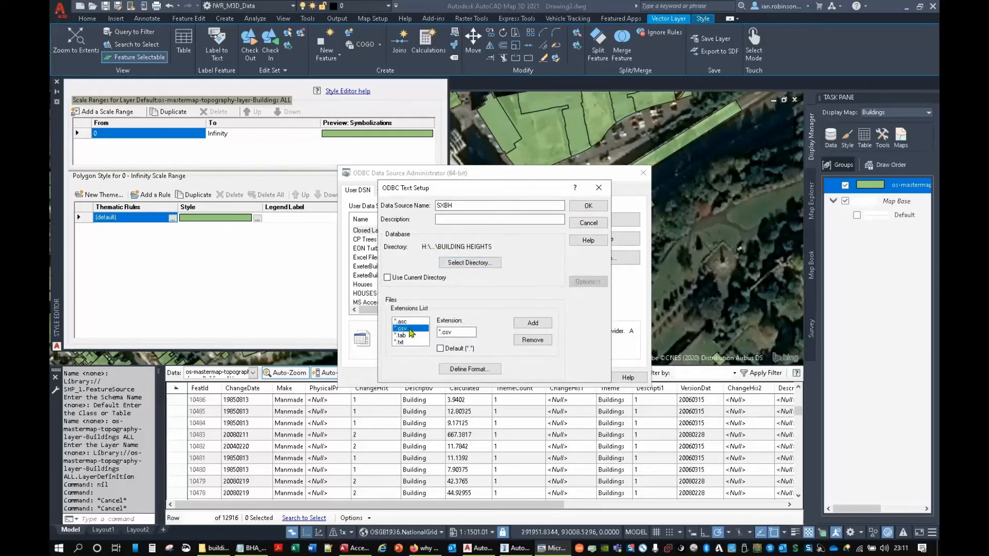
left_click(469, 369)
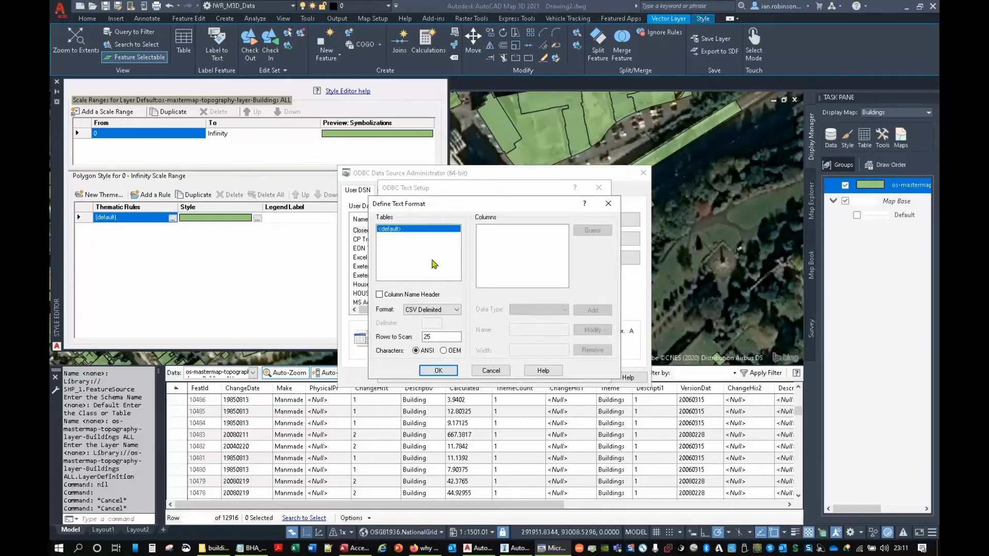
left_click(609, 203)
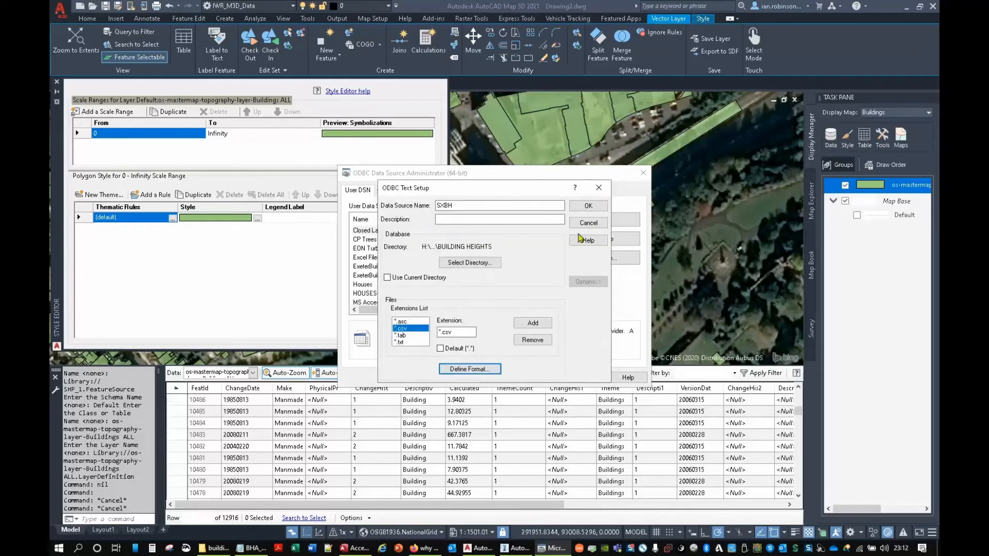
Change the data source directory to the building-height subfolder of Building Heights that holds the BHA_MAR14 CSV files.
left_click(467, 263)
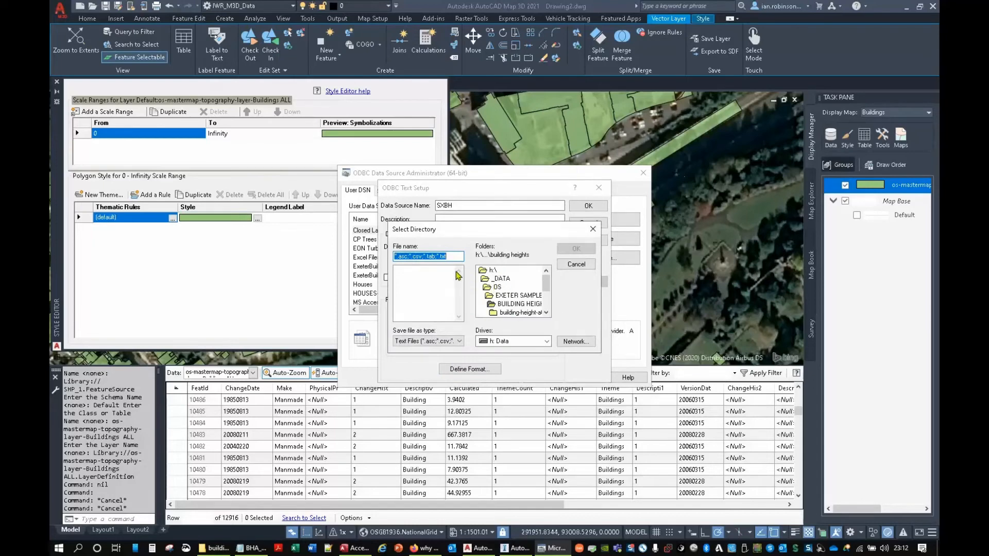
left_click(435, 343)
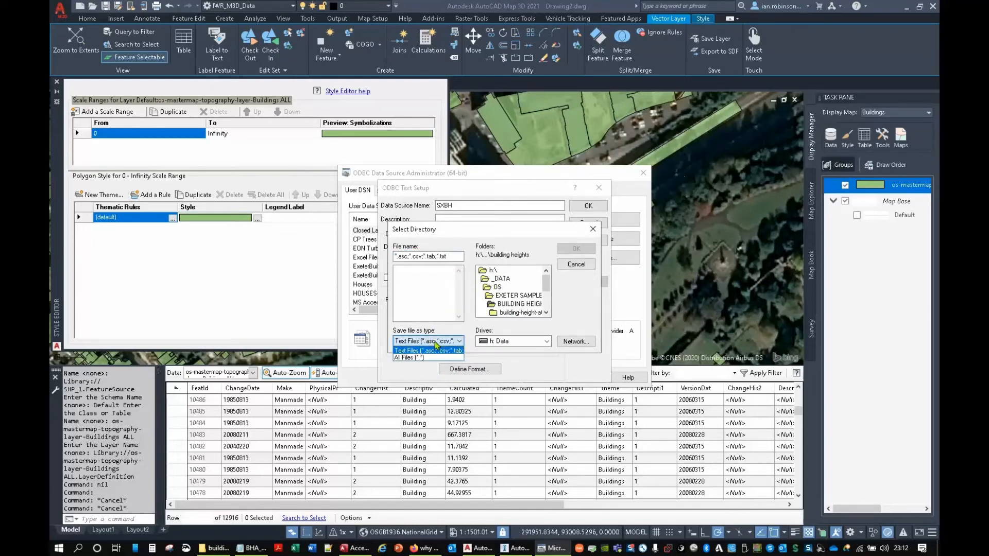
left_click(435, 343)
scroll(512, 309, "down", 1)
double_click(515, 287)
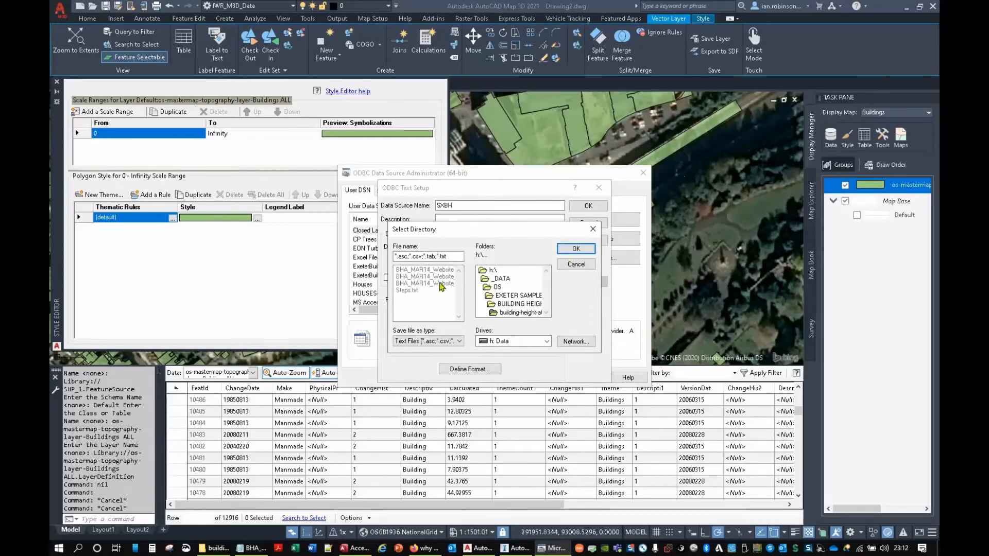
left_click(576, 250)
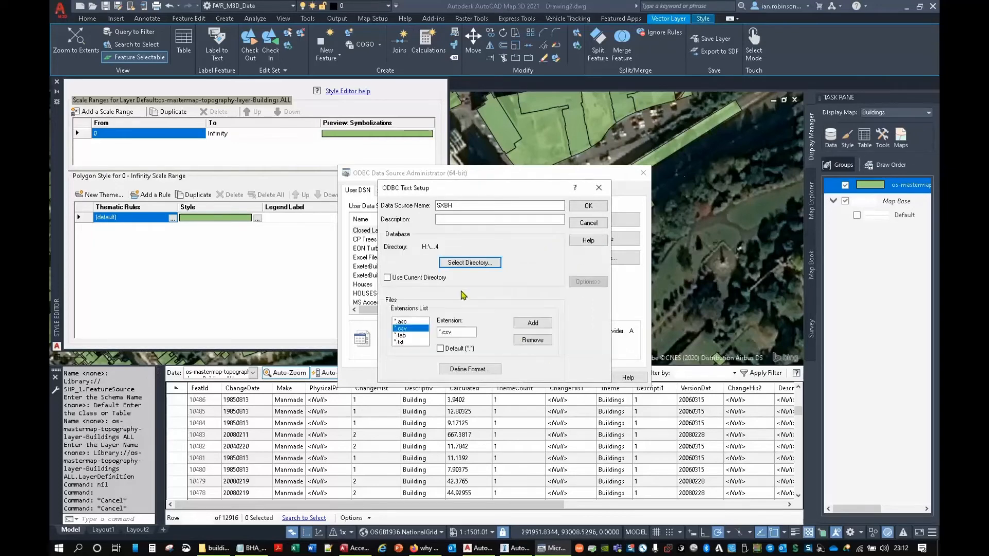
Define the format of bha_mar14_website_formatted2.csv by guessing its columns and changing the OS_TOPO_TOID data type to Char.
left_click(470, 369)
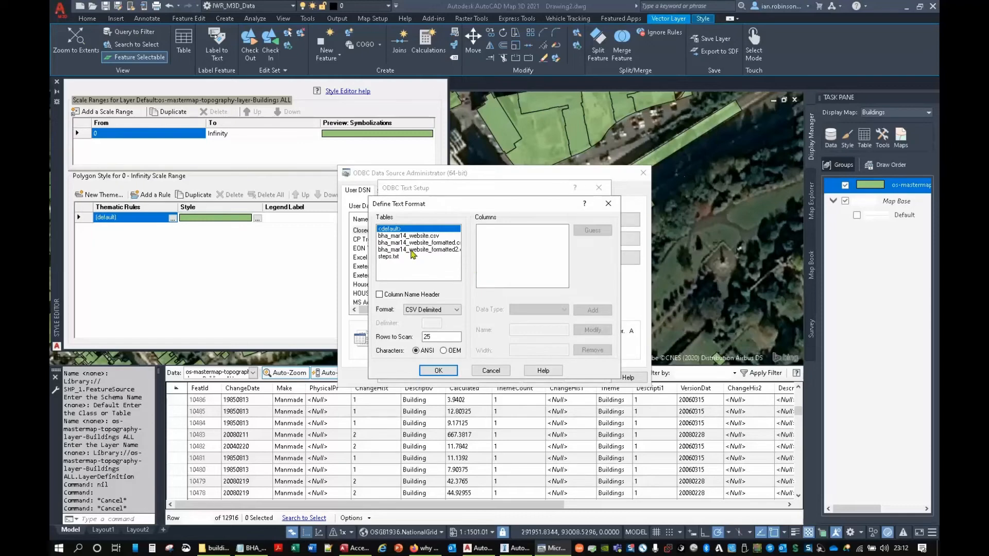
left_click(452, 251)
left_click(592, 231)
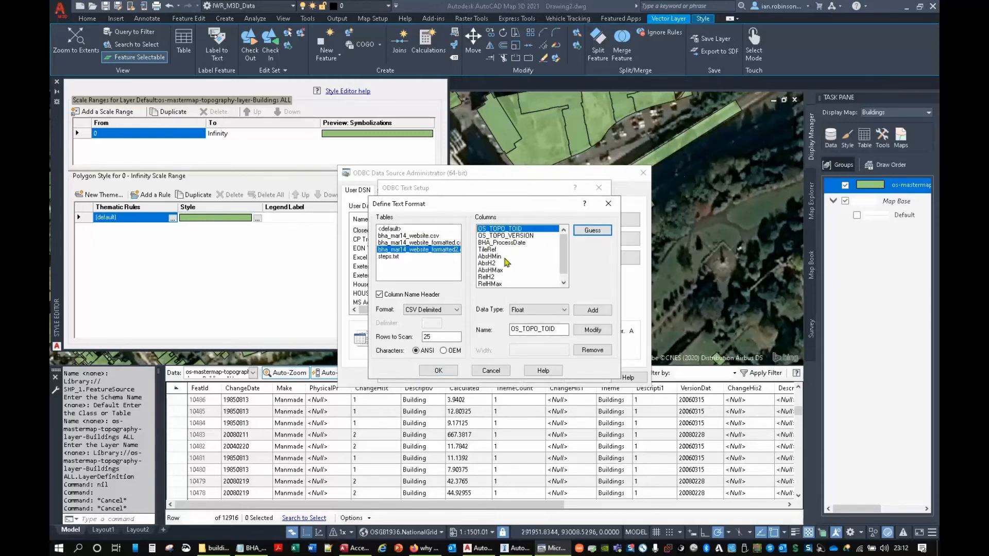
left_click(525, 310)
left_click(517, 334)
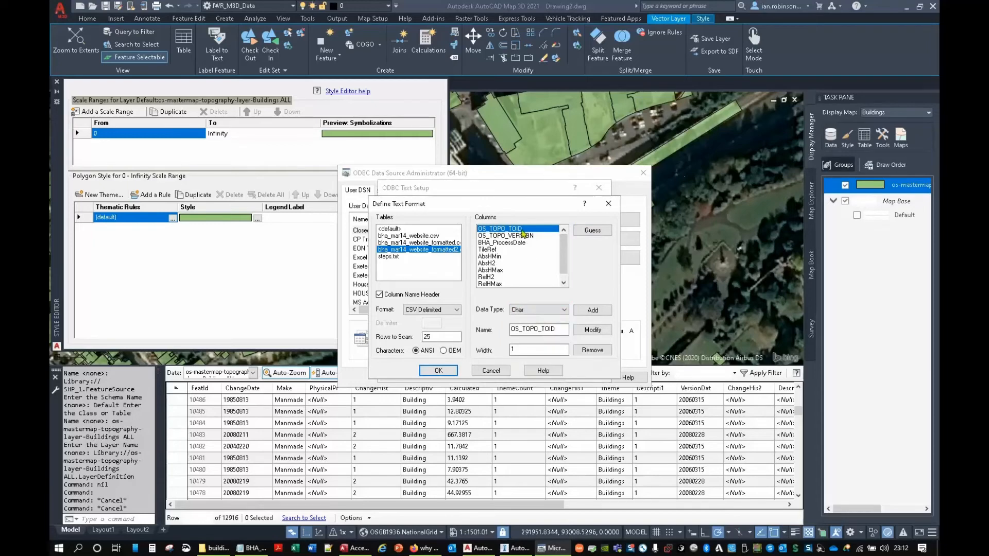
left_click(585, 333)
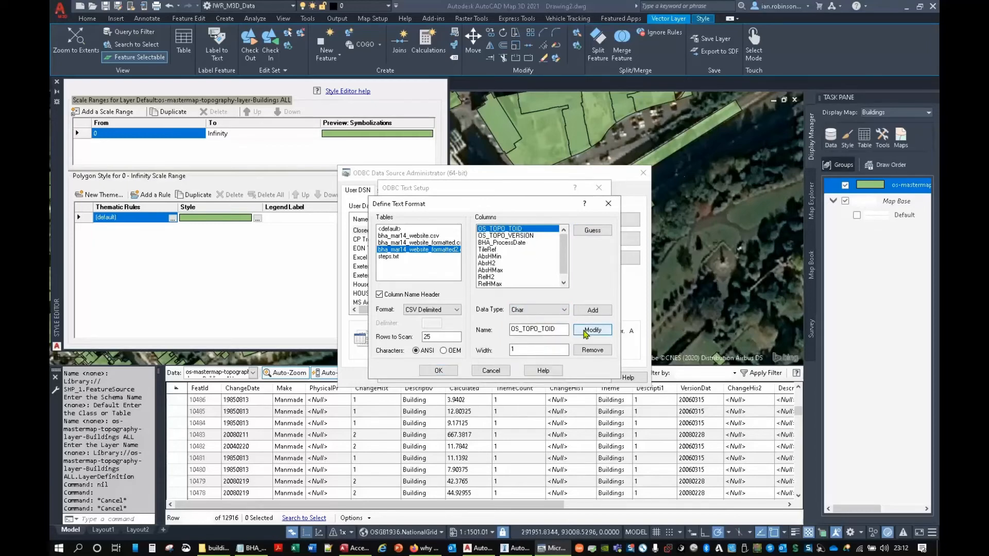
Check the data types of the AbsH2, AbsHMax and RelH2 columns, and cancel the text data source setup.
left_click(492, 263)
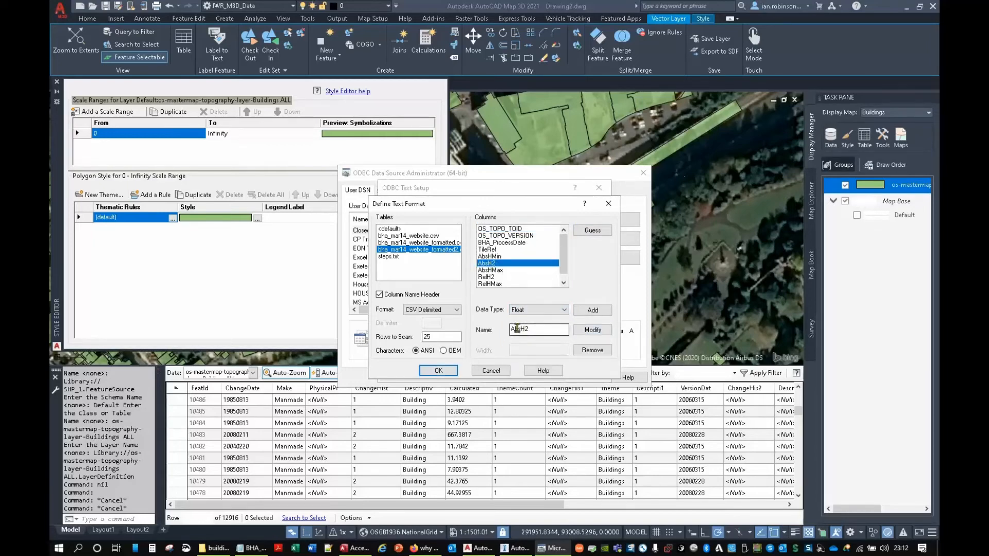
left_click(494, 270)
left_click(496, 277)
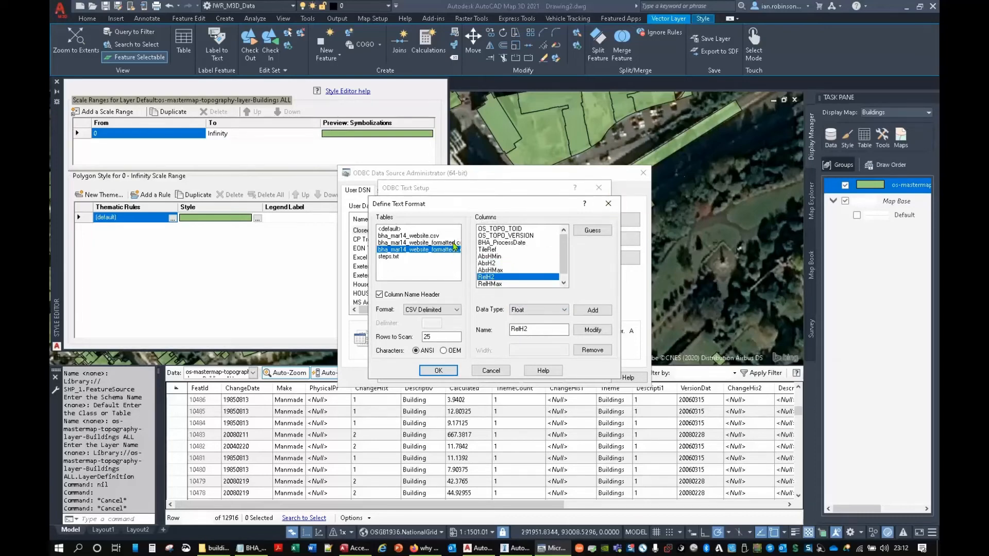
left_click(608, 204)
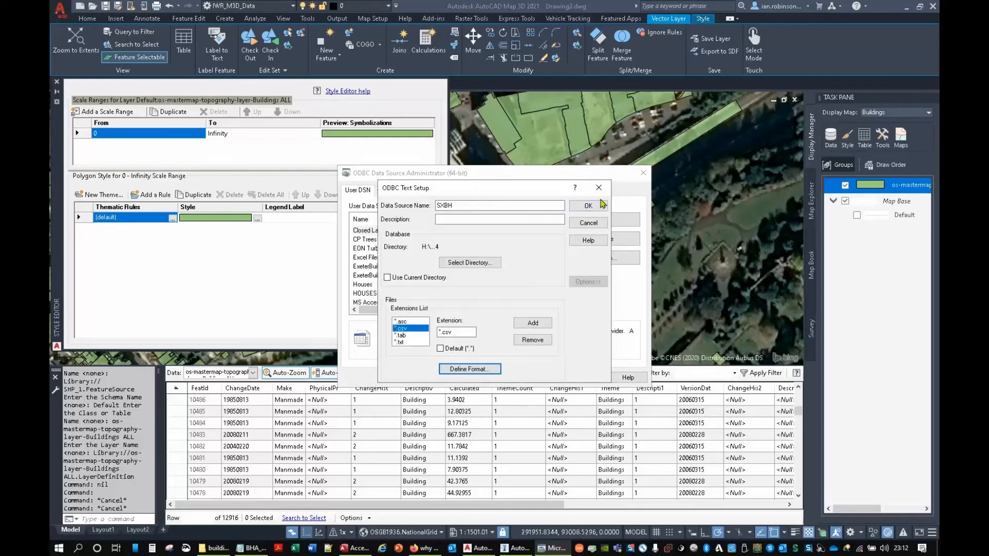
left_click(590, 223)
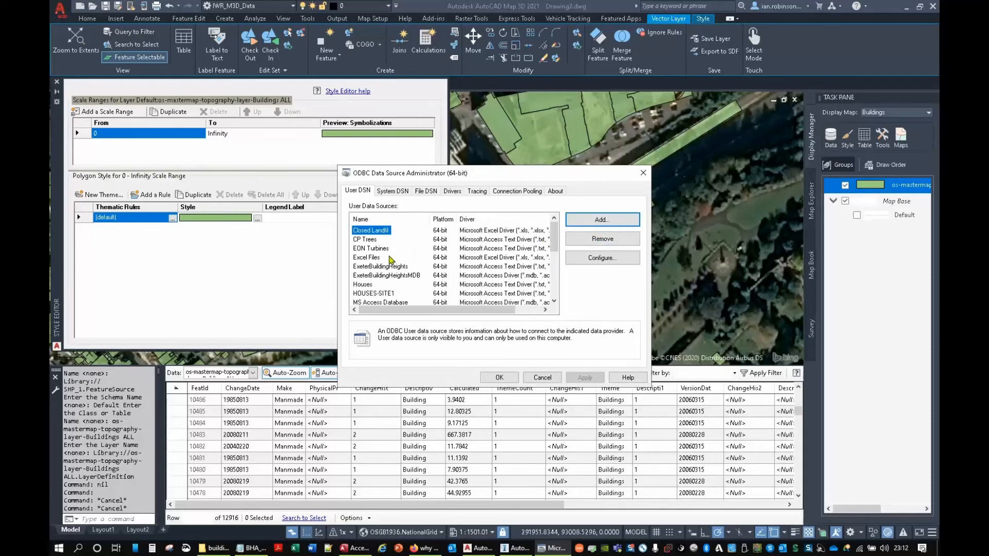
Add a user data source with the Microsoft Access Driver (*.mdb, *.accdb) and enter EXBH as its name.
left_click(475, 261)
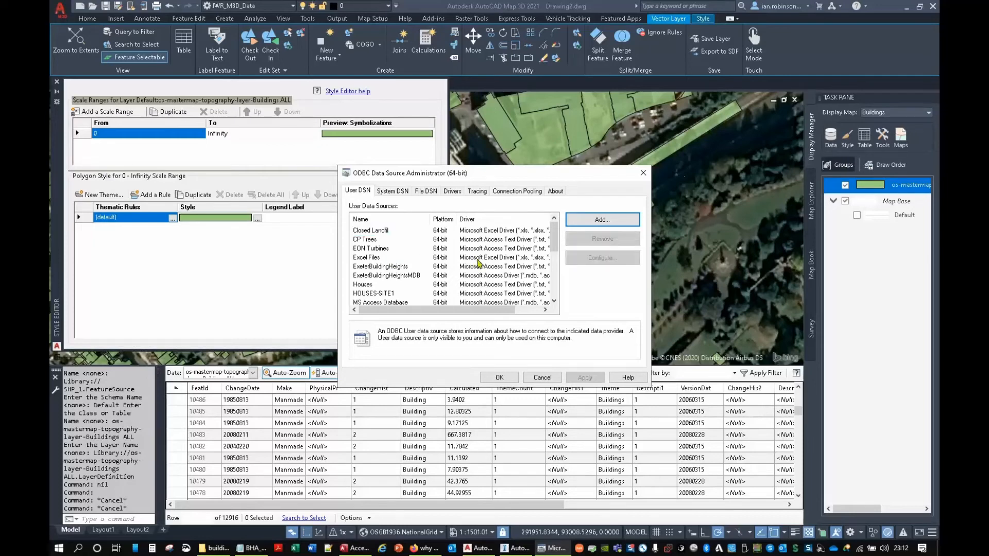
left_click(385, 267)
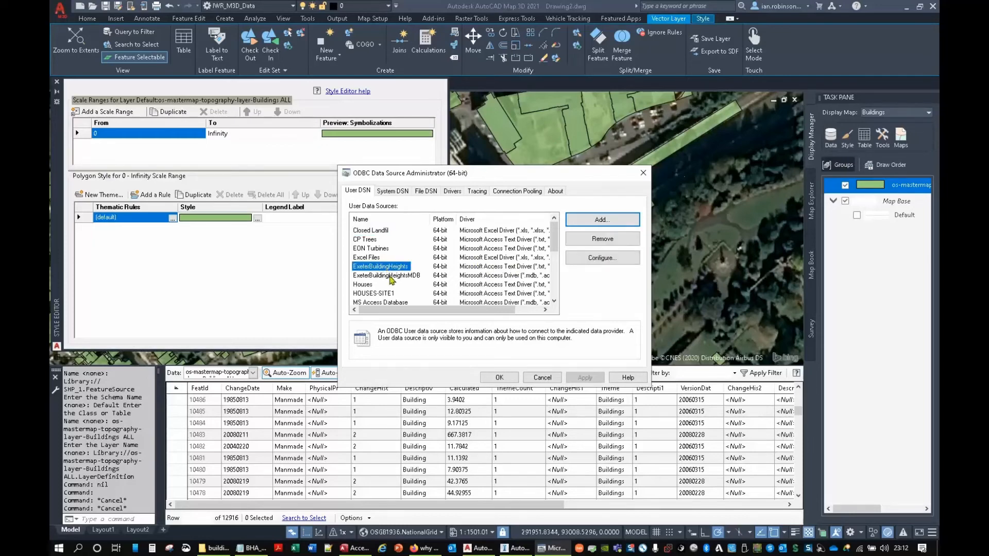
left_click(599, 220)
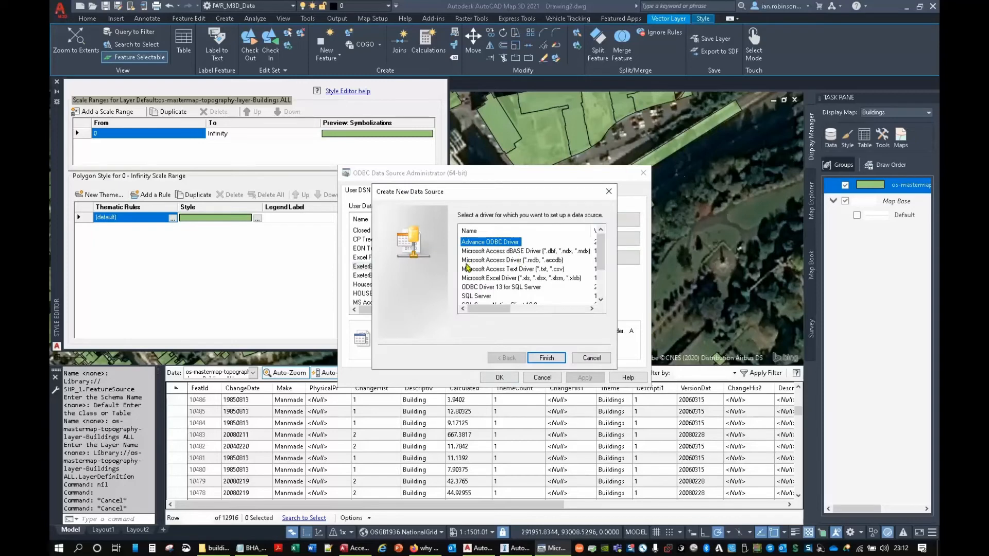
left_click(535, 260)
left_click(547, 358)
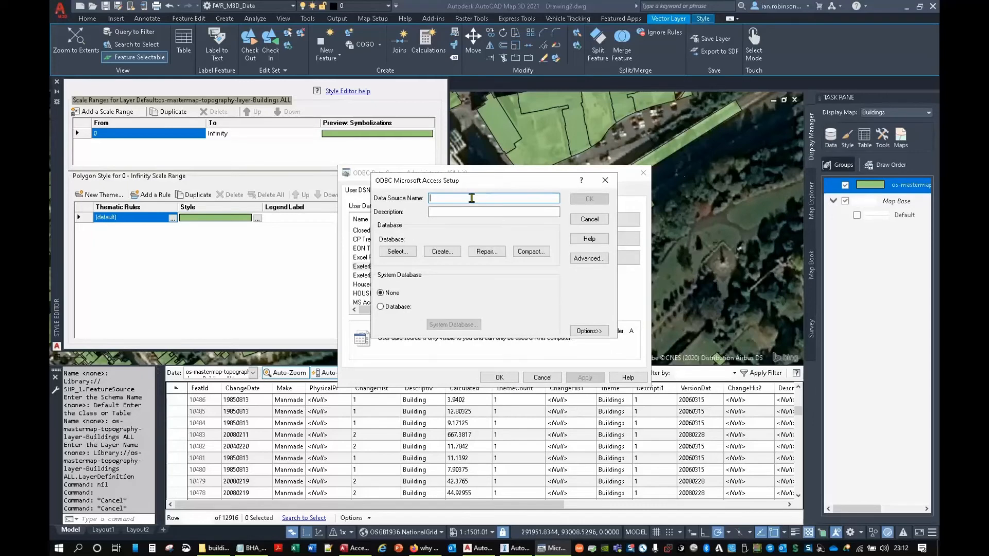
type("EXBH")
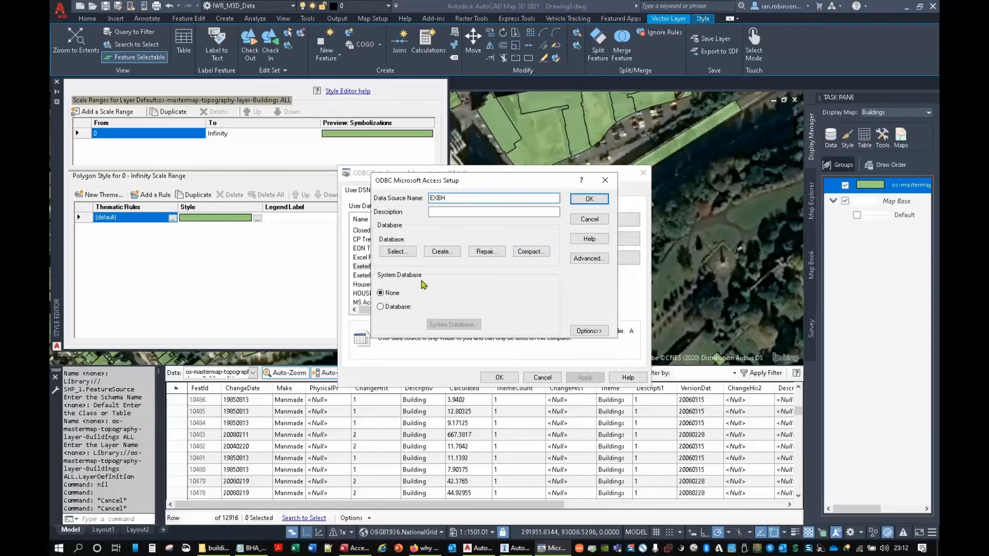
Assign BHA_MAR14_Map3D.mdb as the database of the EXBH data source and save the data source.
left_click(398, 251)
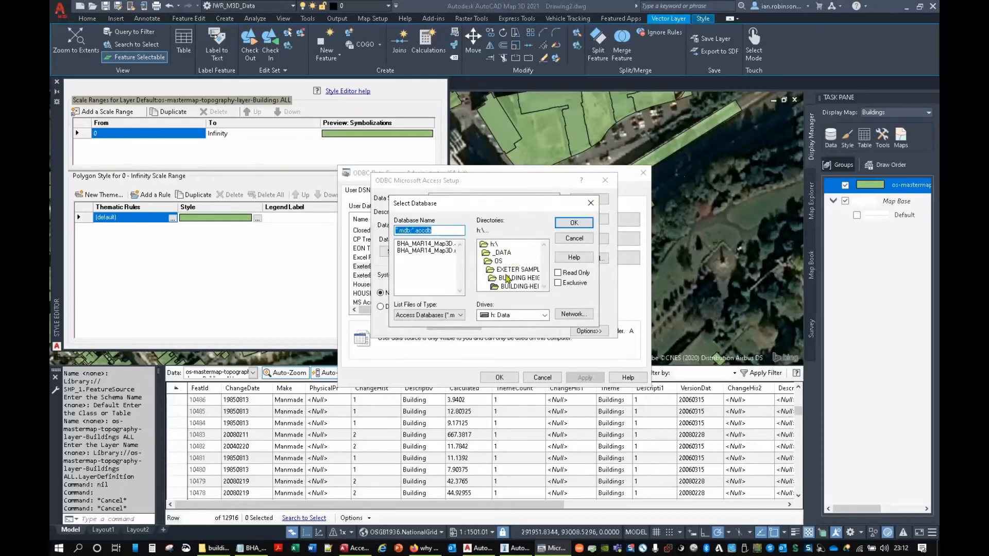
left_click(430, 251)
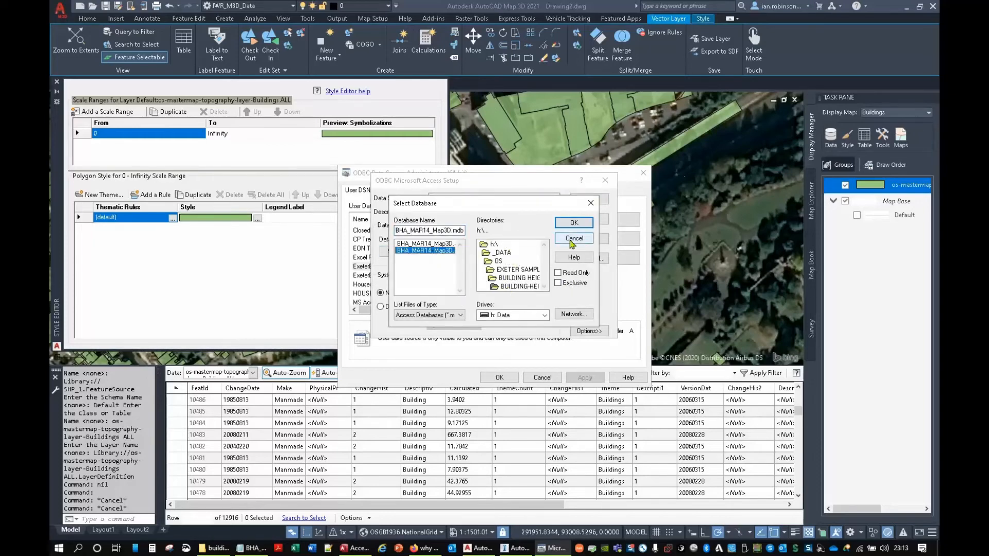
left_click(574, 223)
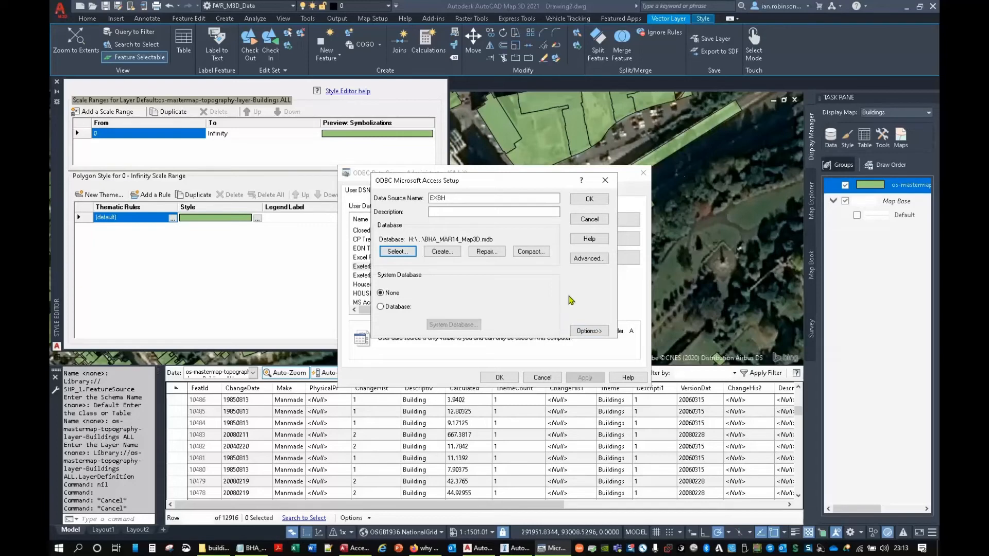
left_click(590, 201)
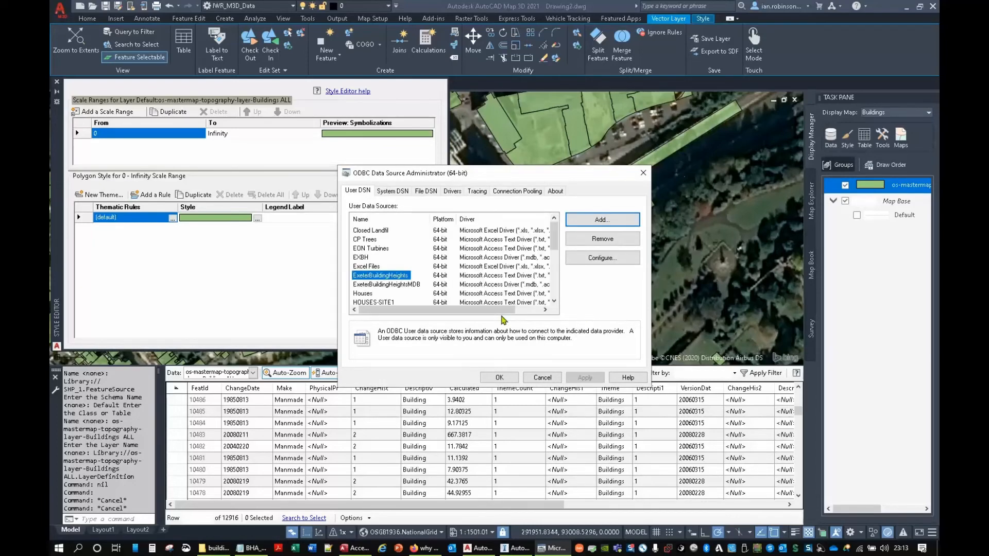
left_click(361, 258)
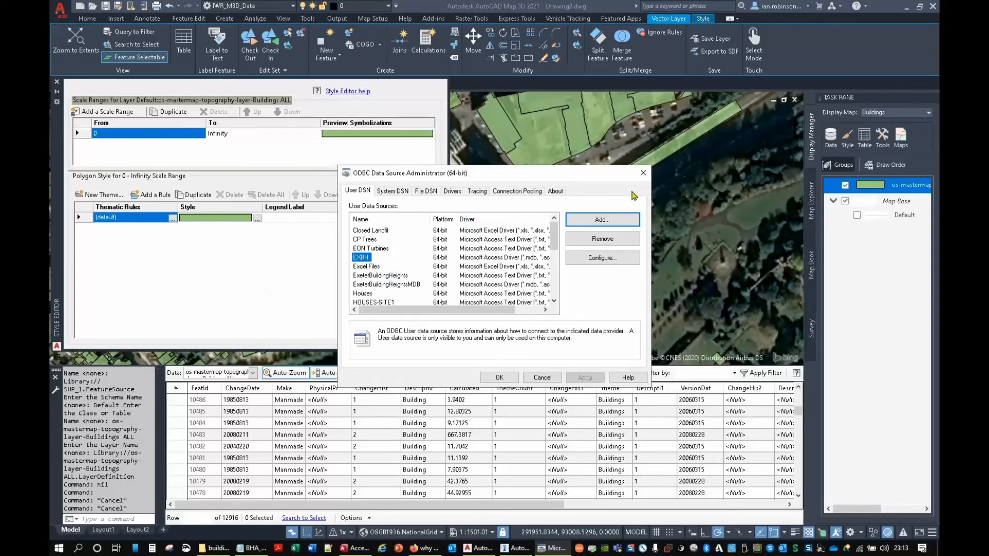
Switch to AutoCAD Map 3D, close the Style Editor, and choose EXBH as the source of a new ODBC data connection.
left_click(547, 9)
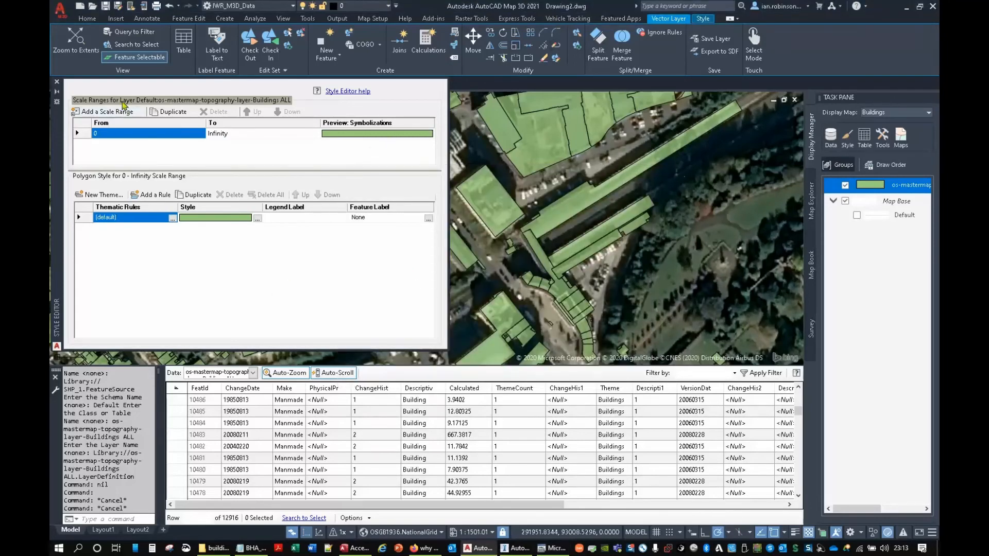
left_click(58, 82)
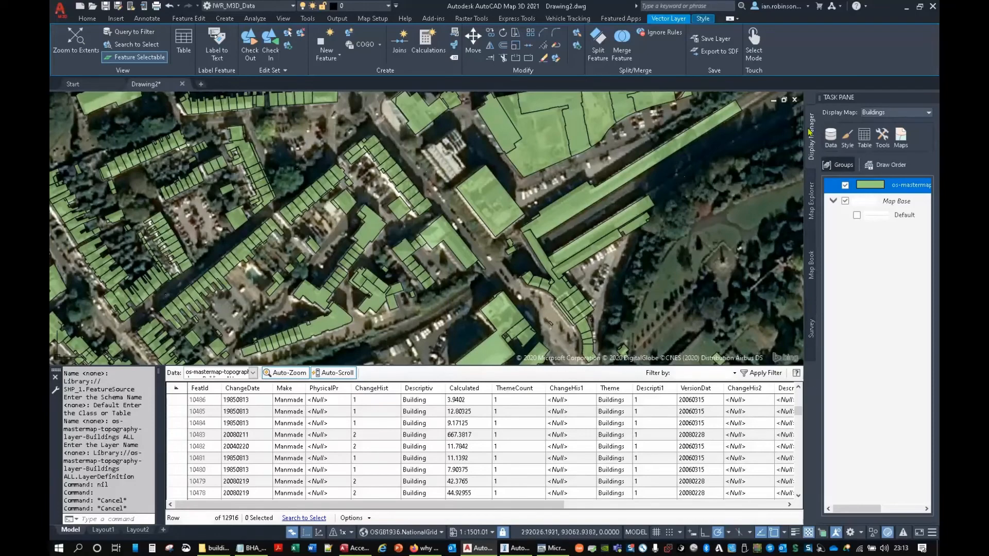
left_click(830, 135)
left_click(866, 141)
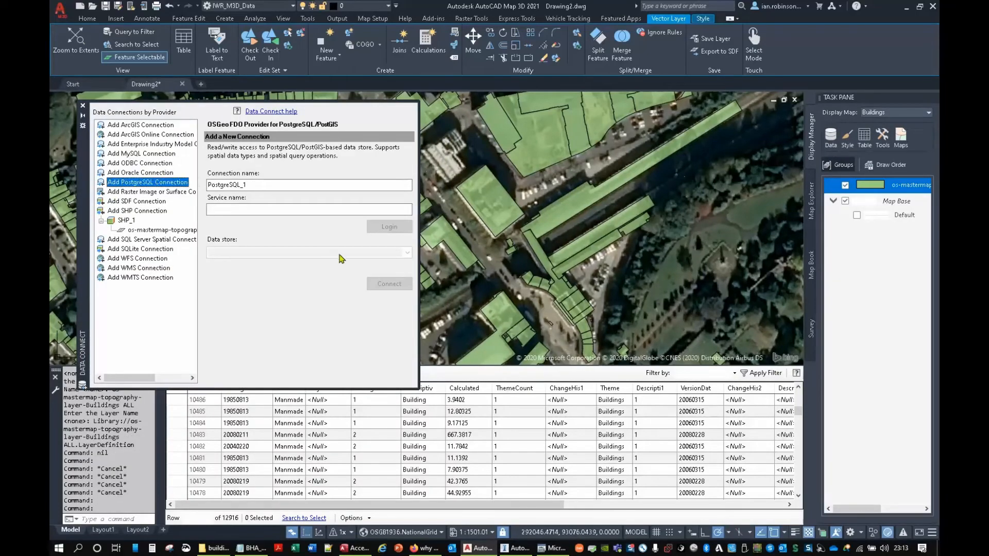
left_click(151, 163)
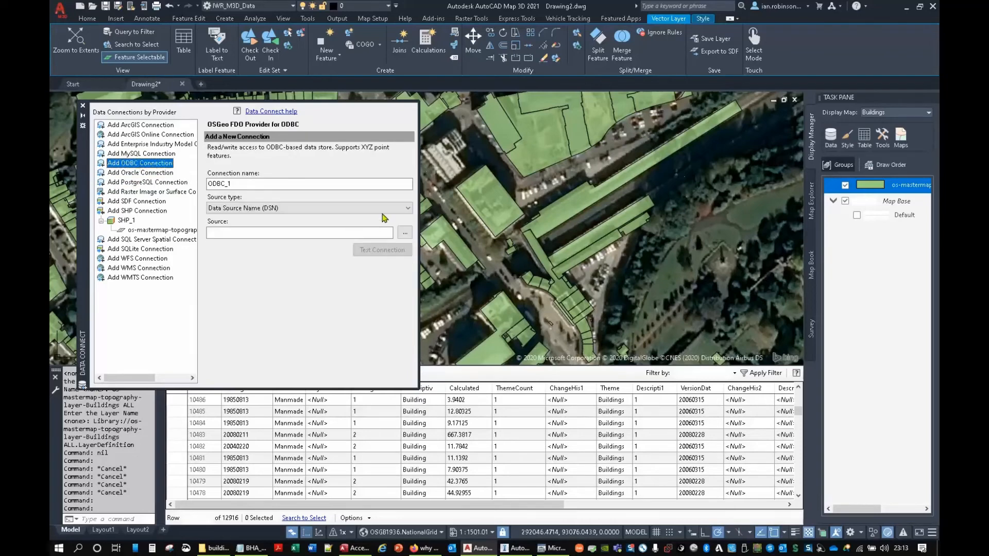
left_click(405, 233)
left_click(193, 233)
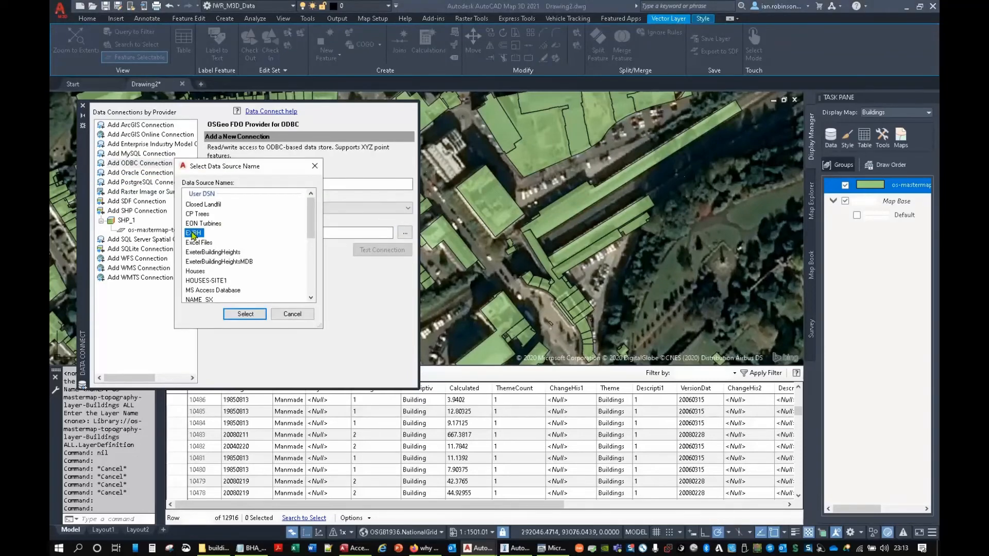
left_click(246, 314)
Test the EXBH connection with blank credentials, connect with the Exeter Sample class included, and collapse the Data Connect window.
left_click(382, 249)
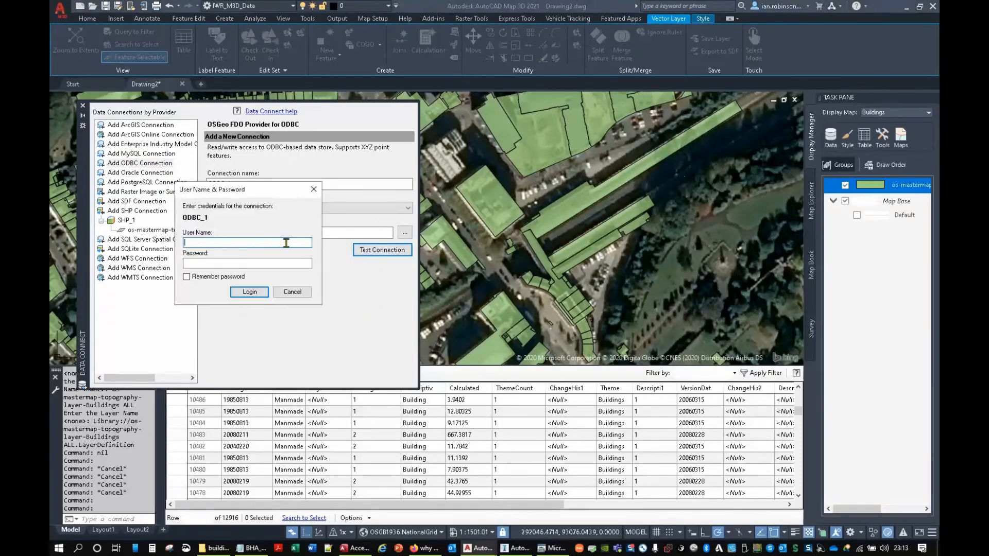
left_click(250, 291)
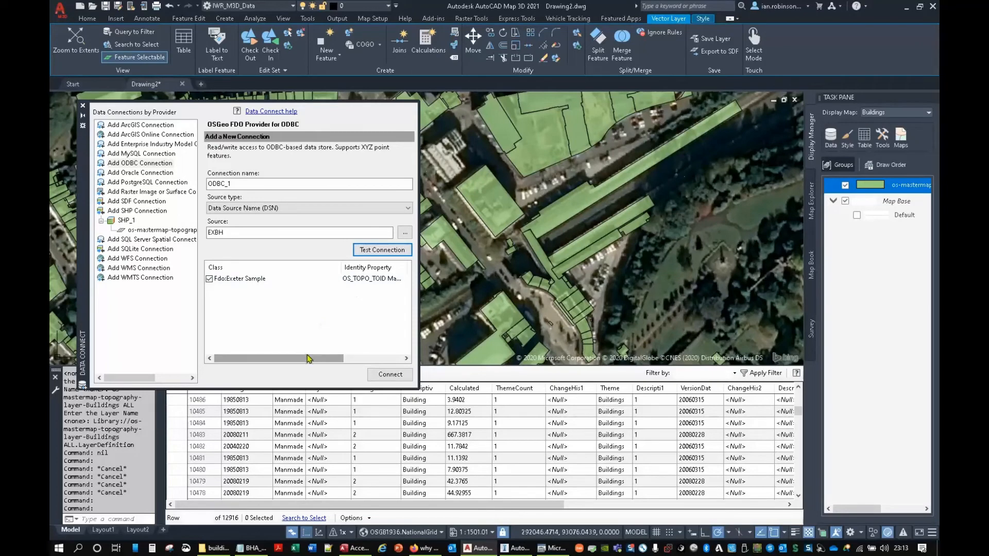
left_click_drag(310, 359, 273, 365)
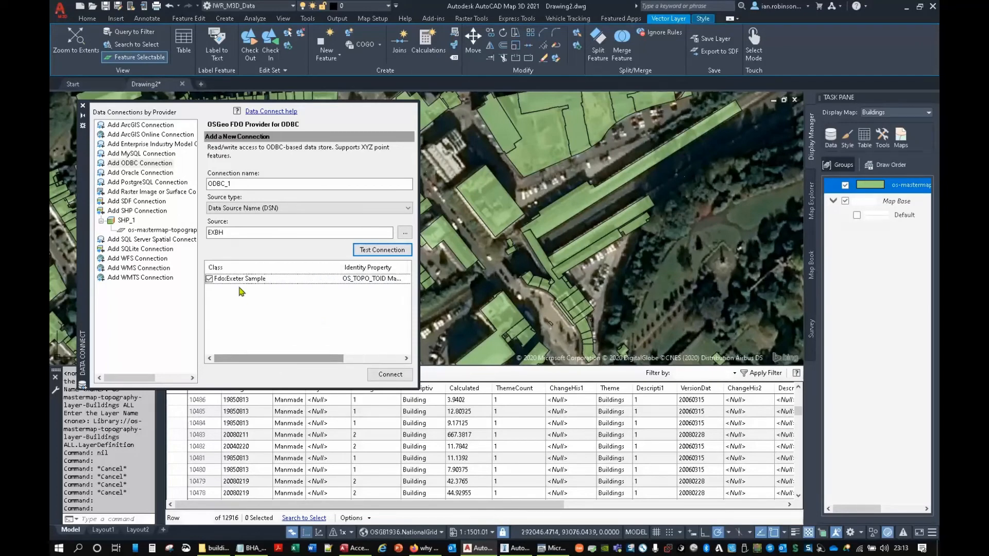
left_click(386, 374)
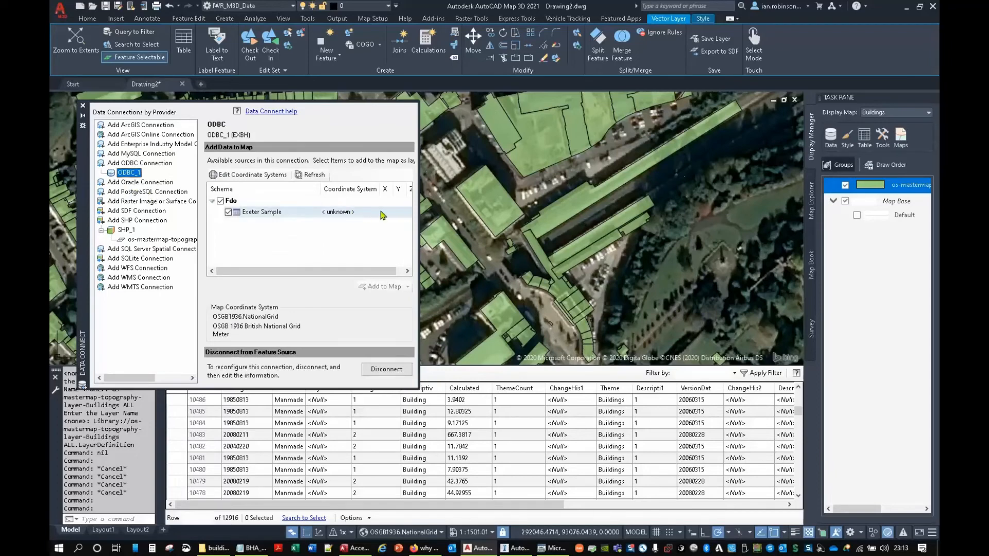
left_click(82, 116)
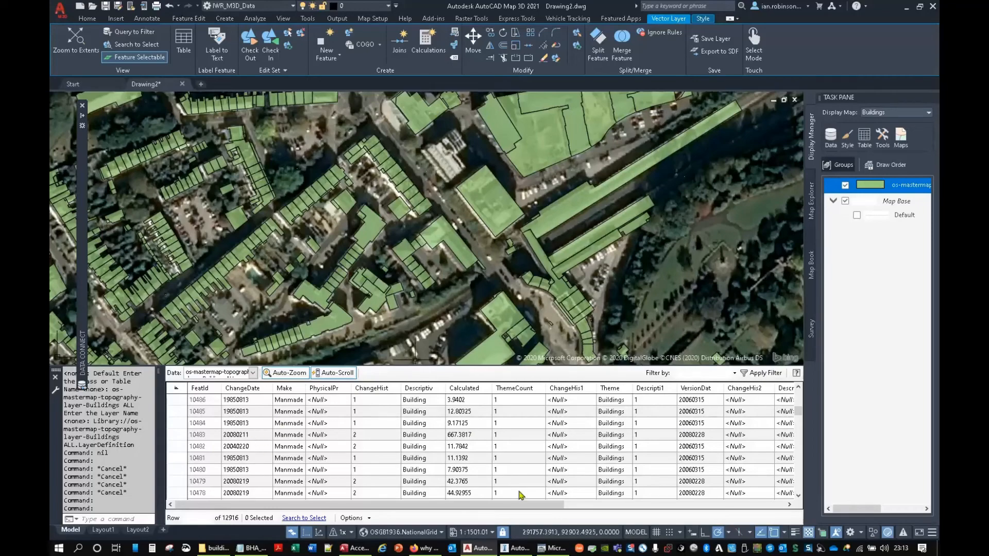
Compare the TOID column of the buildings table with the OS_TOPO_TOID Map3D column of Exeter Sample in Access.
left_click_drag(521, 504, 756, 512)
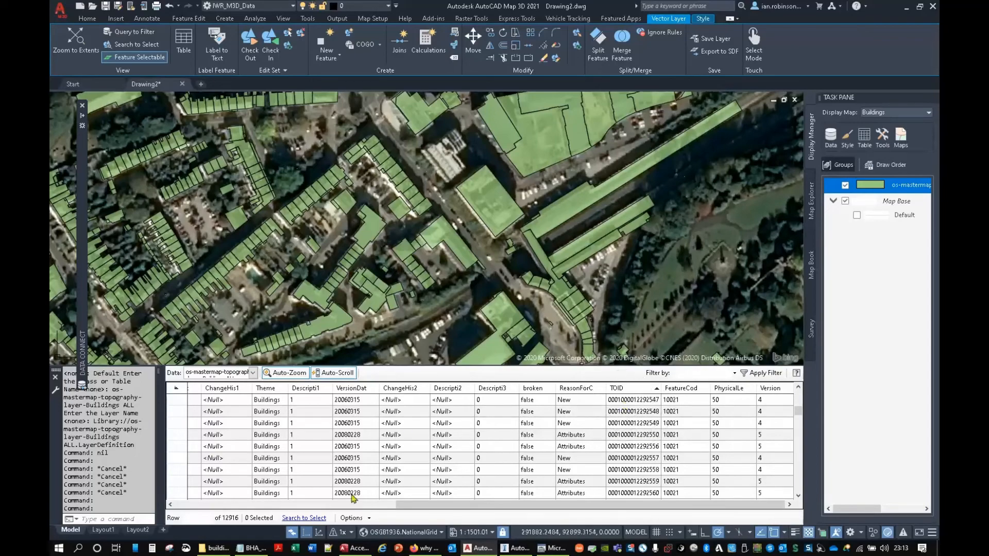
left_click(355, 548)
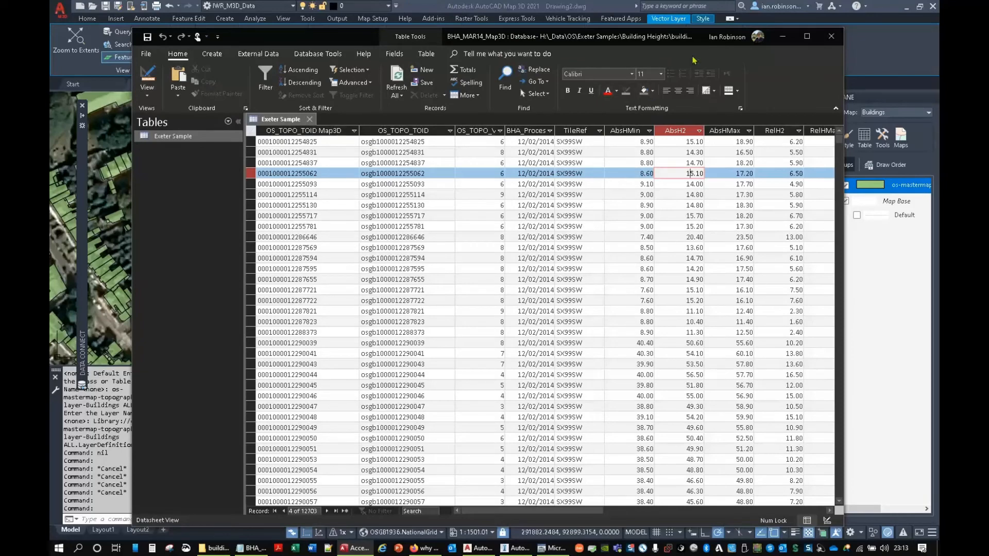
left_click(783, 36)
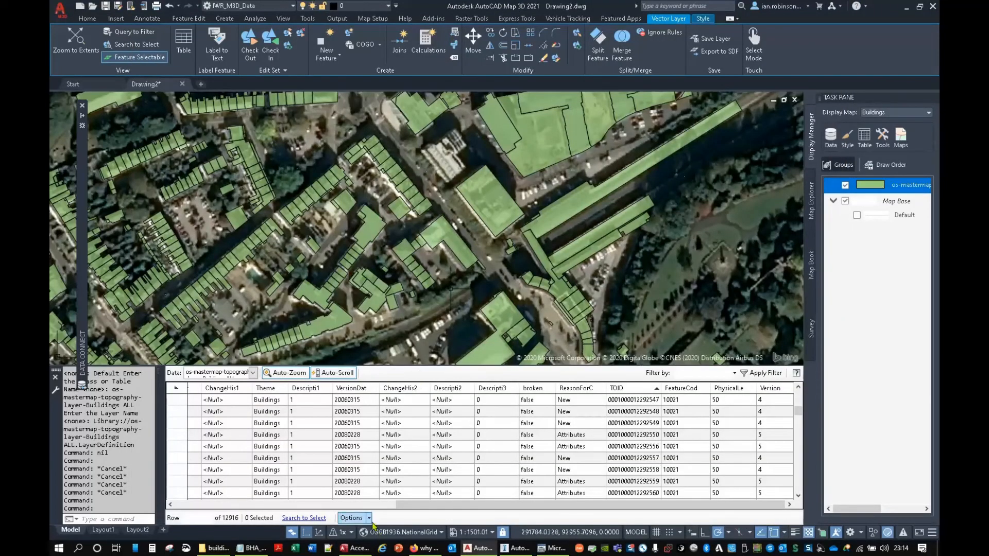
Join the buildings table to ODBC_1 Exeter Sample, matching TOID to OS_TOPO_TOID Map3D, keeping all left records with a one-to-one relationship.
left_click(353, 518)
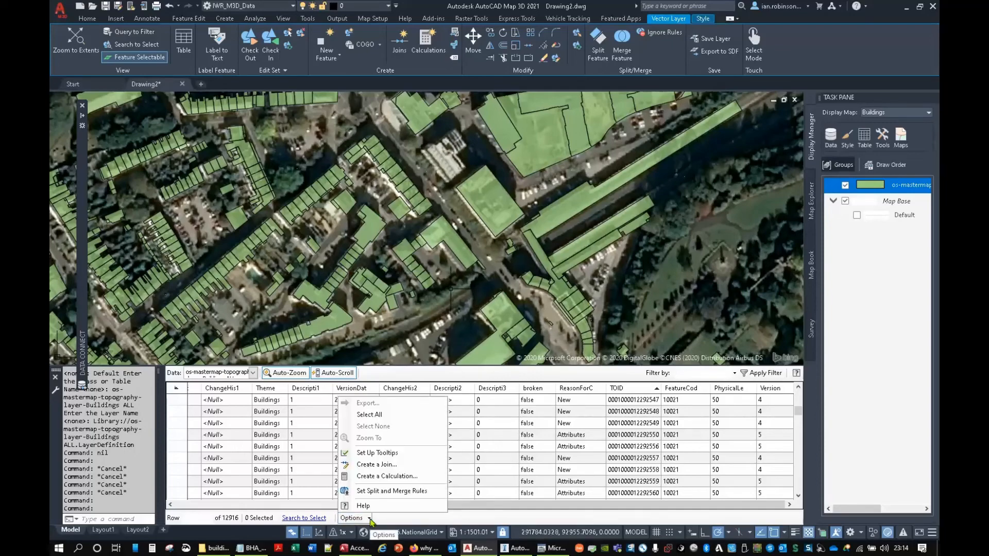
left_click(402, 465)
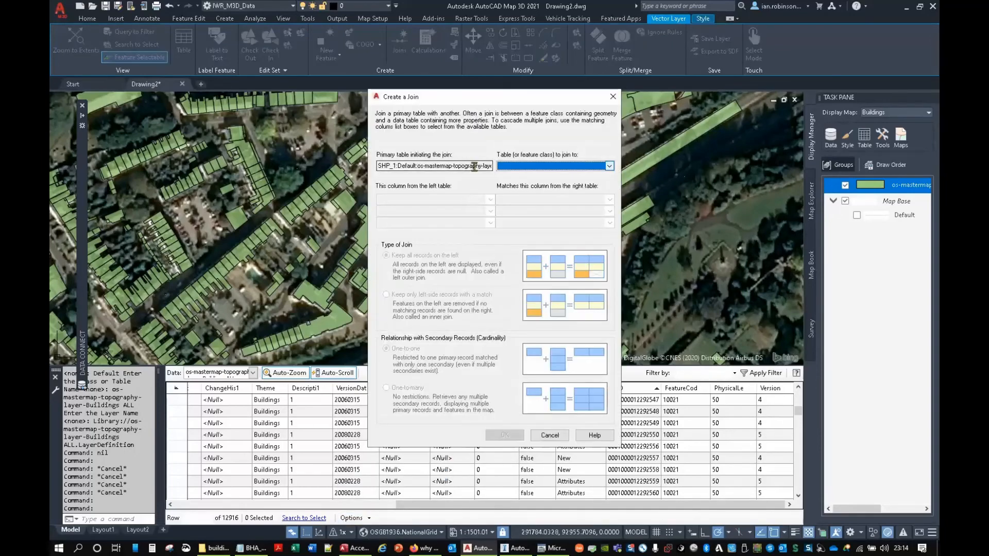
left_click(597, 167)
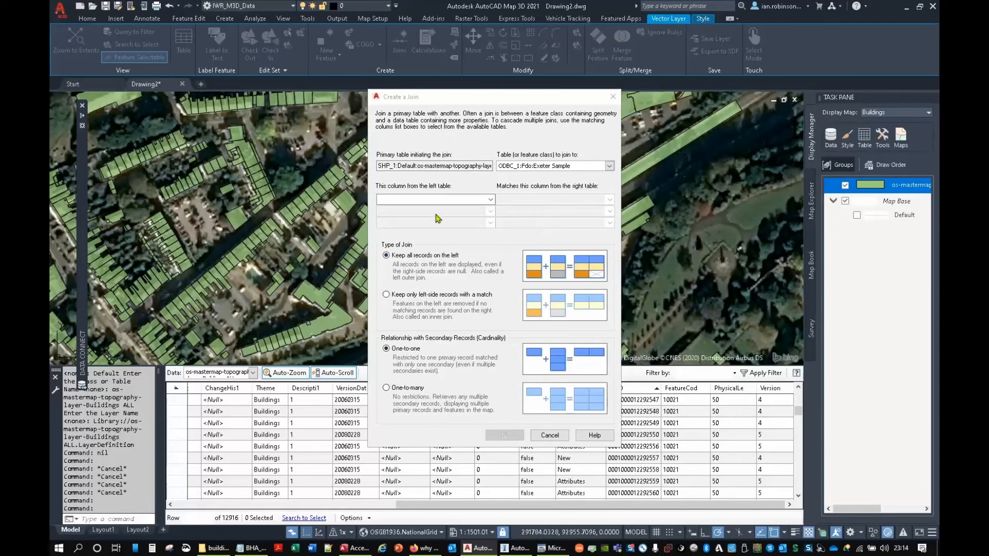
left_click(487, 200)
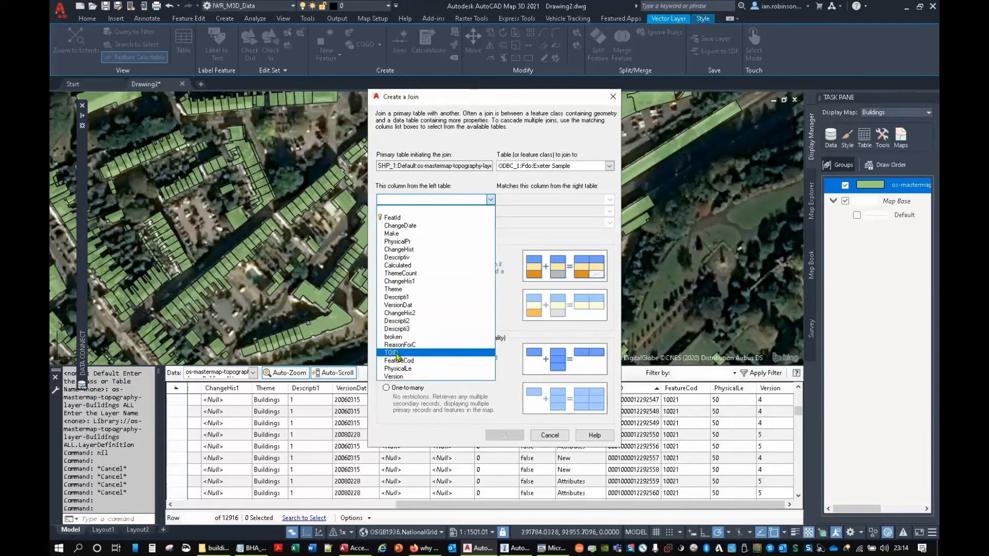
left_click(430, 352)
left_click(607, 200)
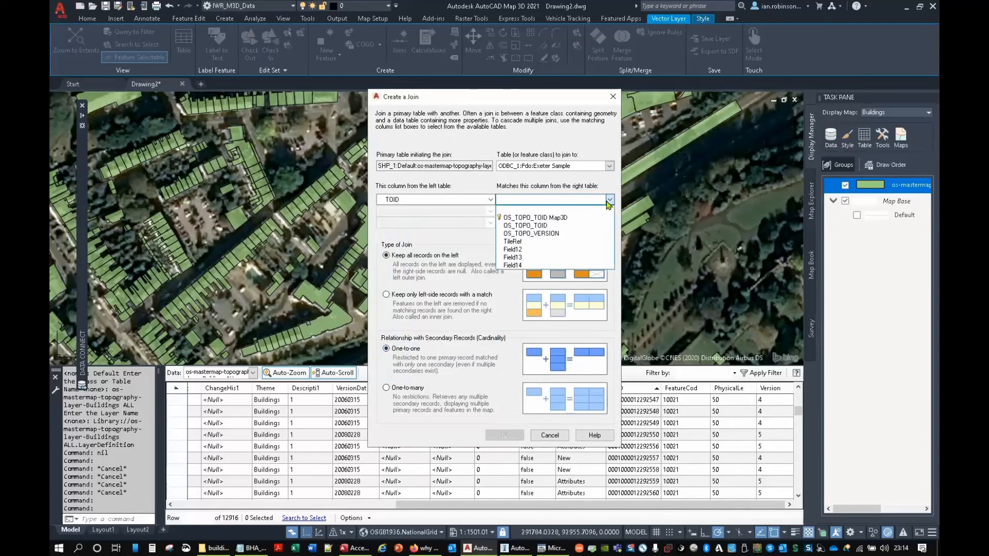
left_click(556, 218)
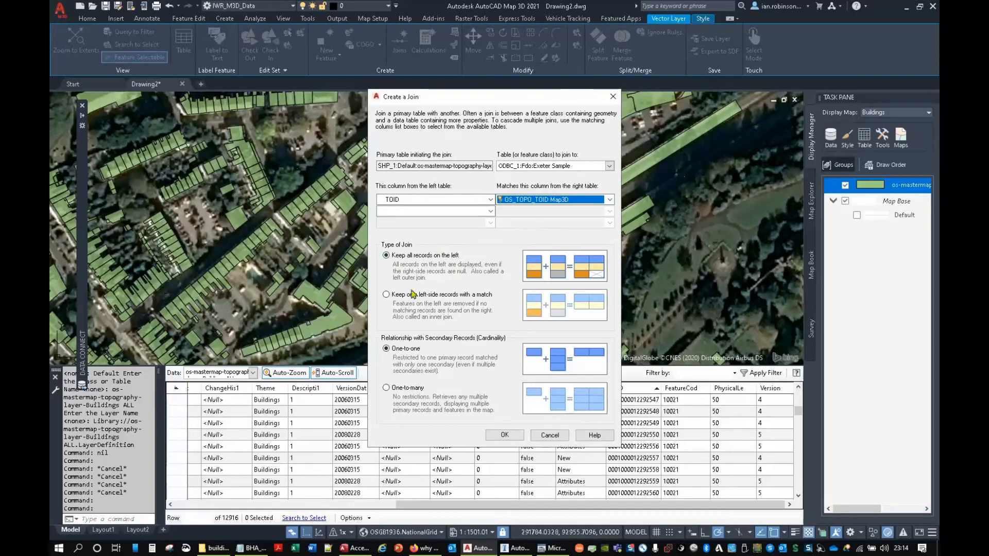
left_click(505, 435)
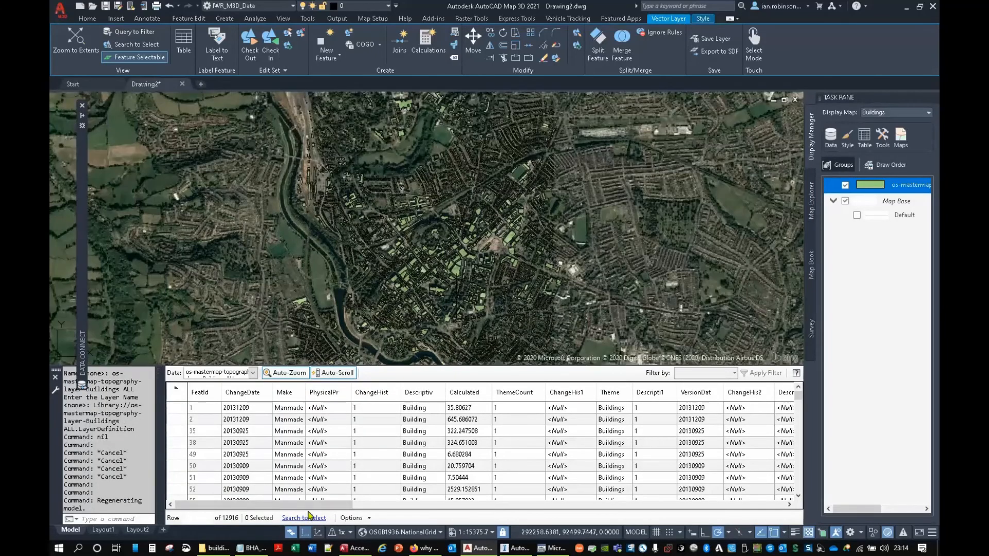
Examine the joined Exeter Sample height columns in the buildings data table, from AbsHMin to RelHMax.
left_click_drag(309, 506, 786, 529)
left_click_drag(797, 395, 798, 411)
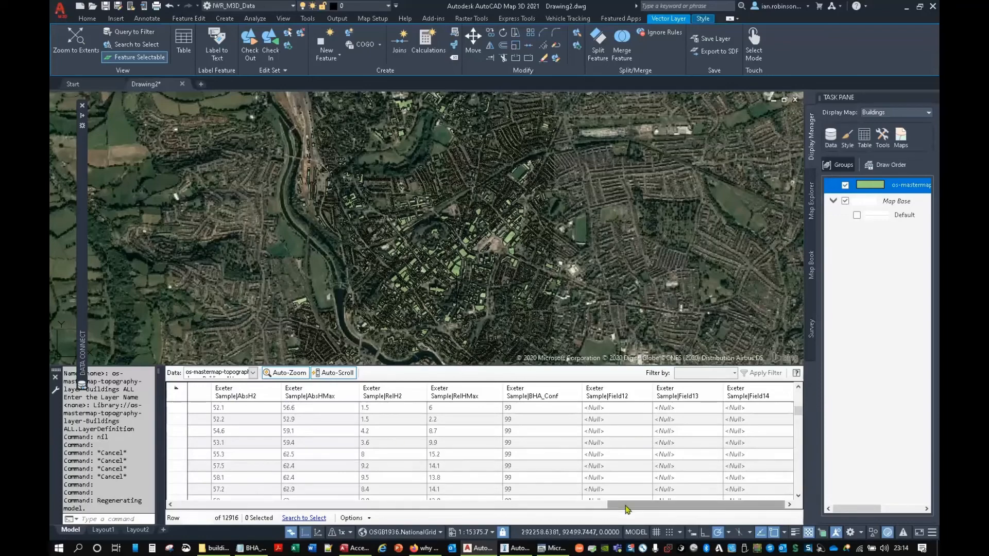
left_click_drag(627, 510, 566, 509)
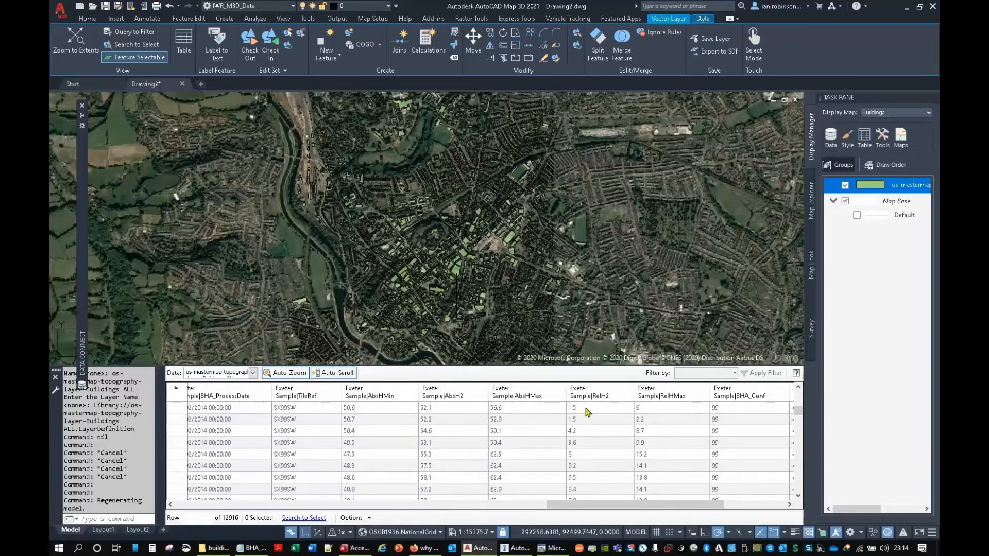
Select the small building in the centre of the curved block by the river, check its joined RelH2 height, and clear the selection.
scroll(467, 252, "up", 5)
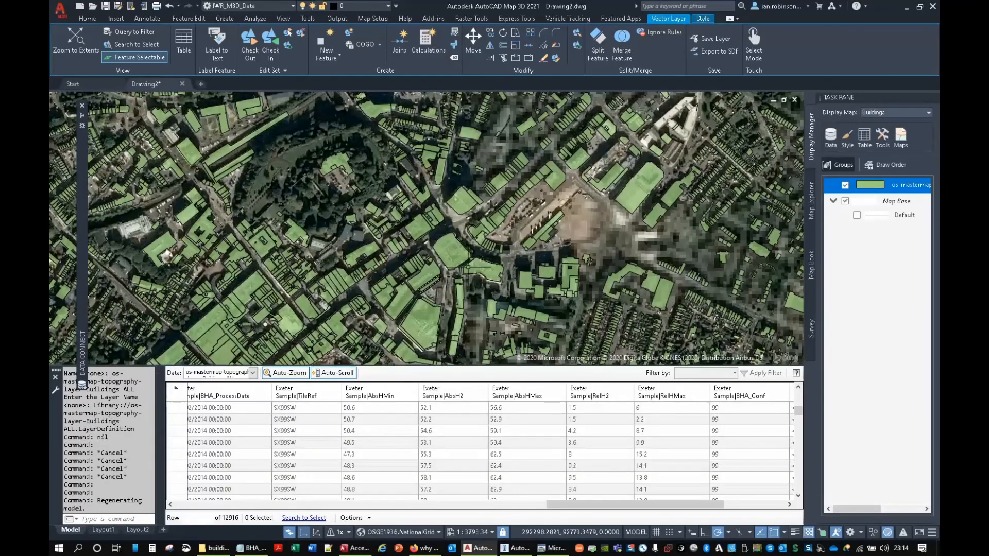
scroll(525, 251, "down", 3)
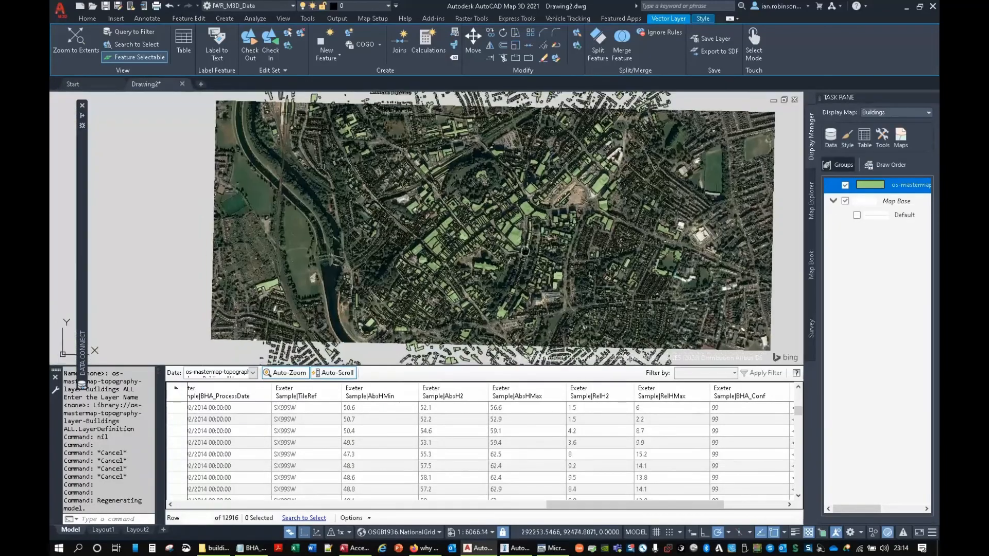
scroll(524, 251, "up", 5)
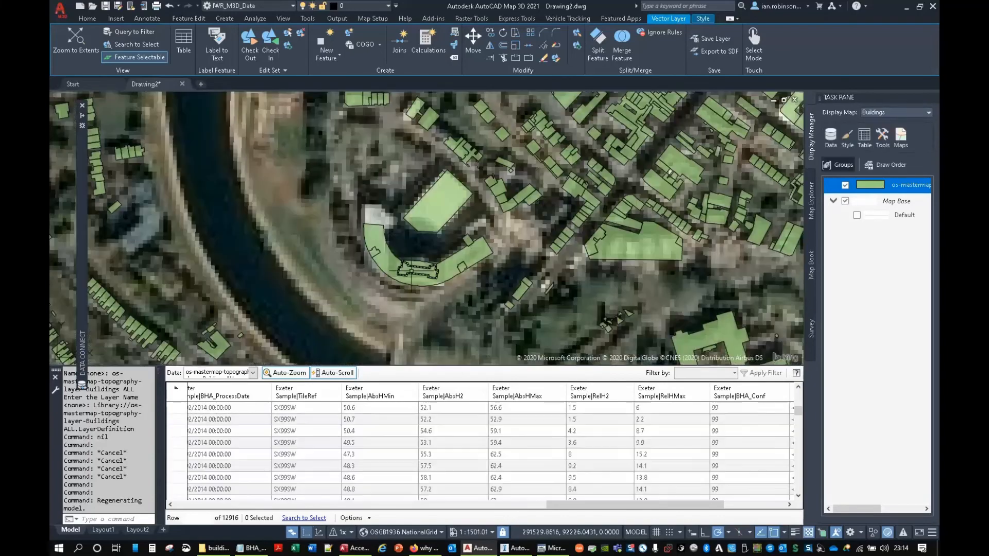
scroll(412, 271, "up", 3)
left_click(427, 270)
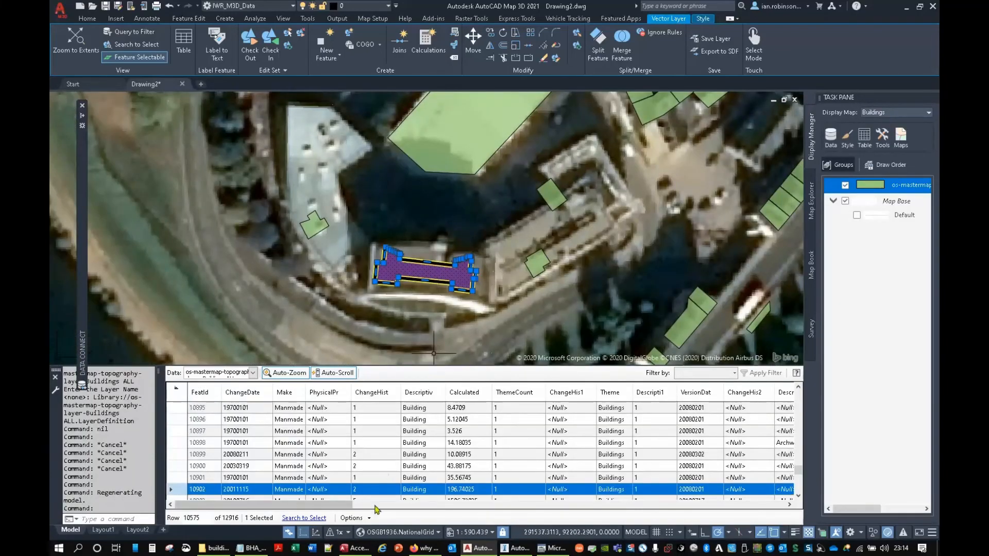
left_click_drag(359, 505, 681, 531)
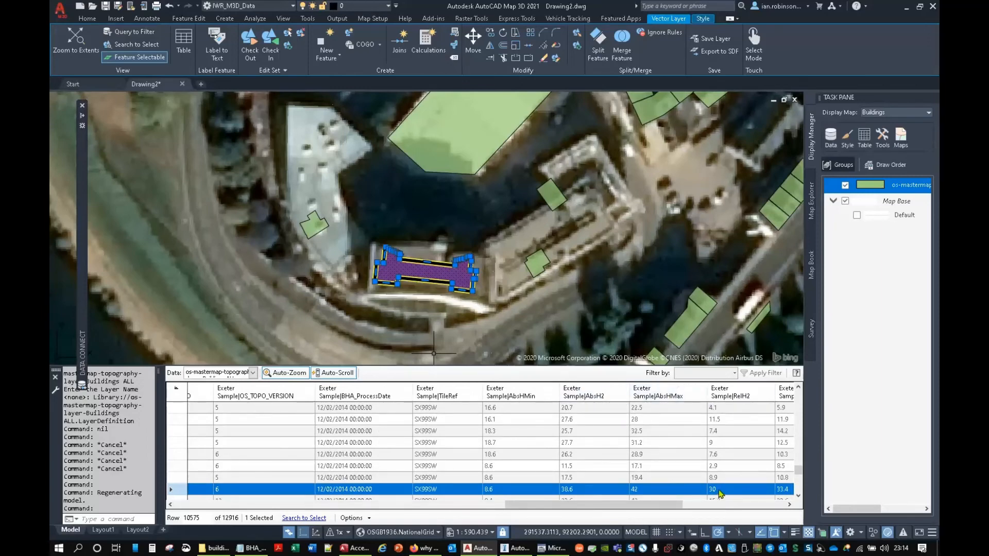
left_click(719, 491)
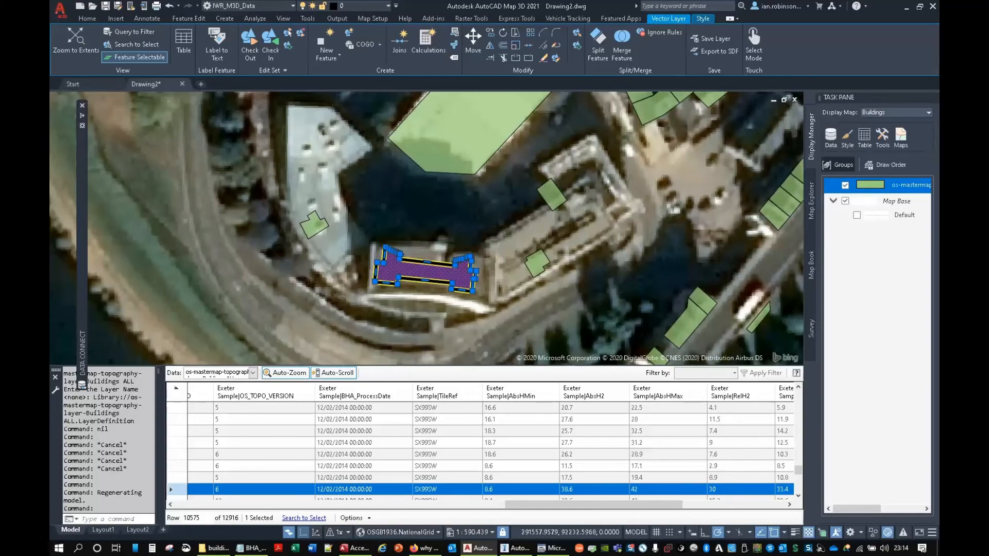
scroll(503, 251, "down", 3)
scroll(503, 251, "down", 4)
key("Escape")
key("Escape")
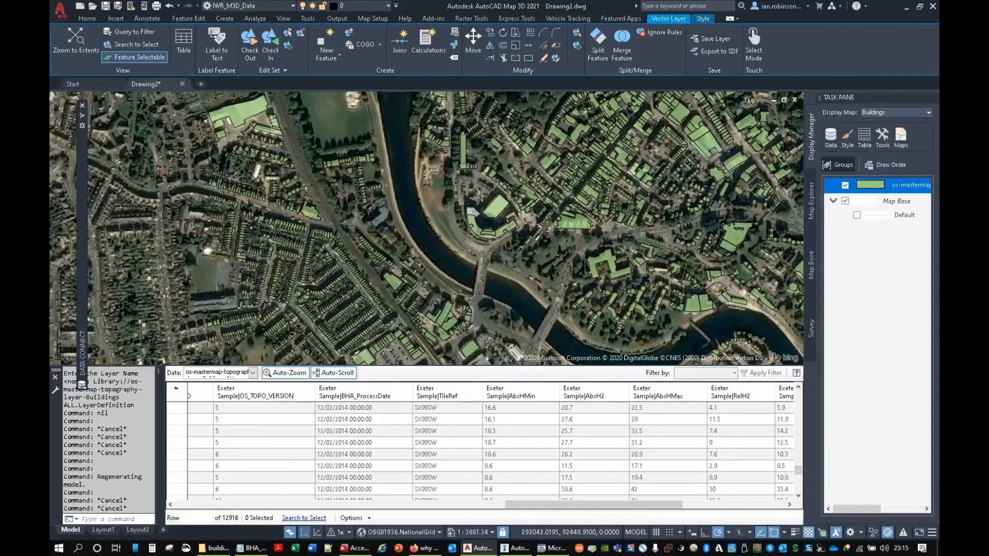
Begin exporting the os-mastermap buildings layer to SQLite and browse through _Work and Graitec University on Data (H:) to the Classes folder.
right_click(870, 184)
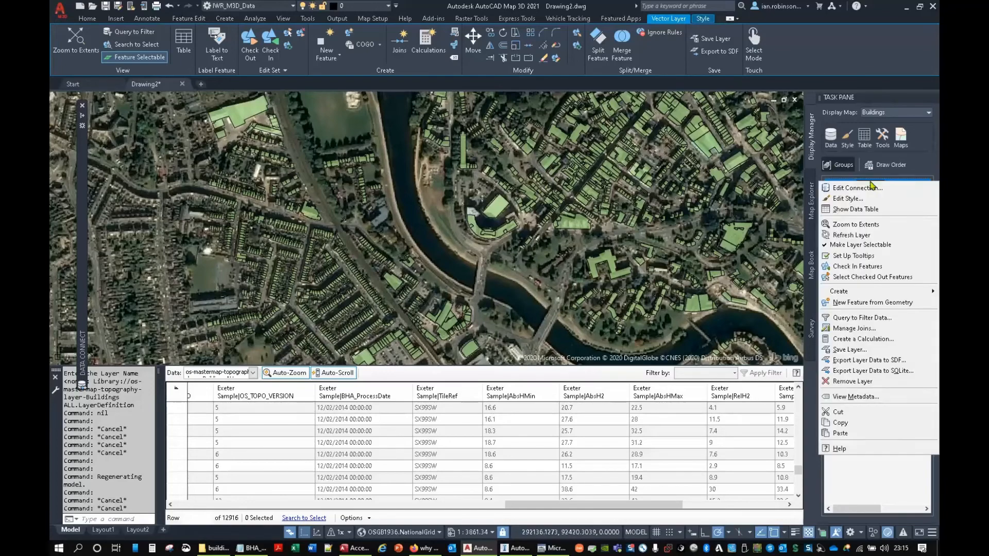
left_click(869, 374)
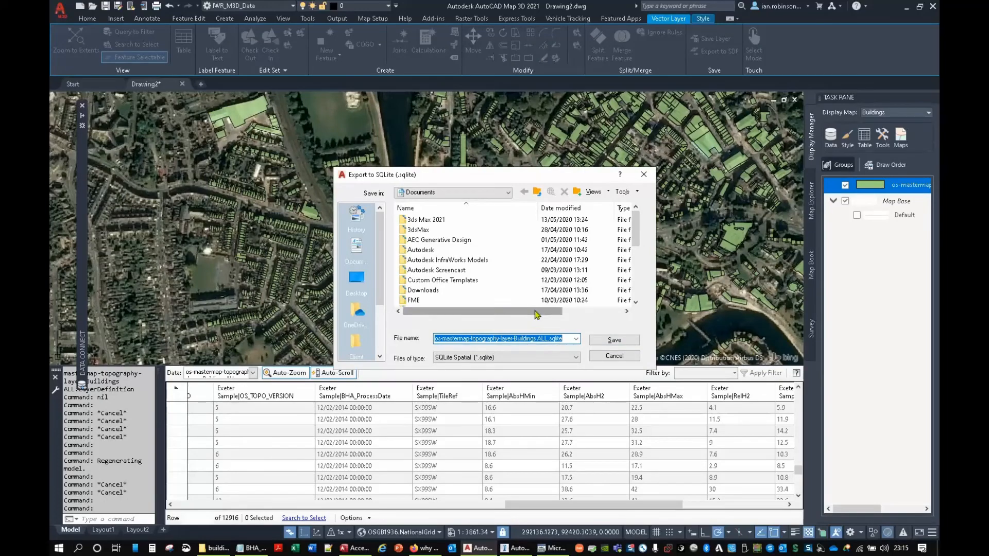
left_click(441, 193)
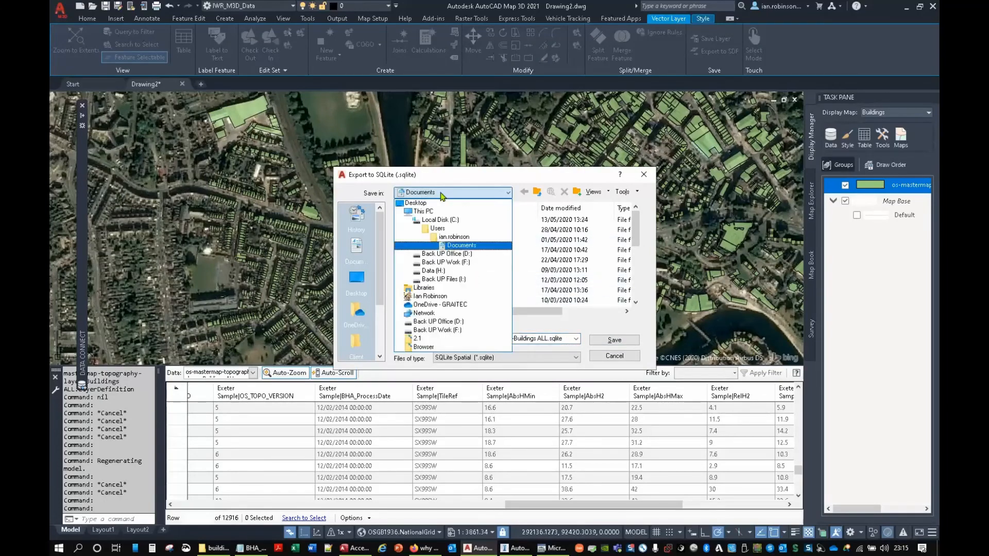
left_click(433, 271)
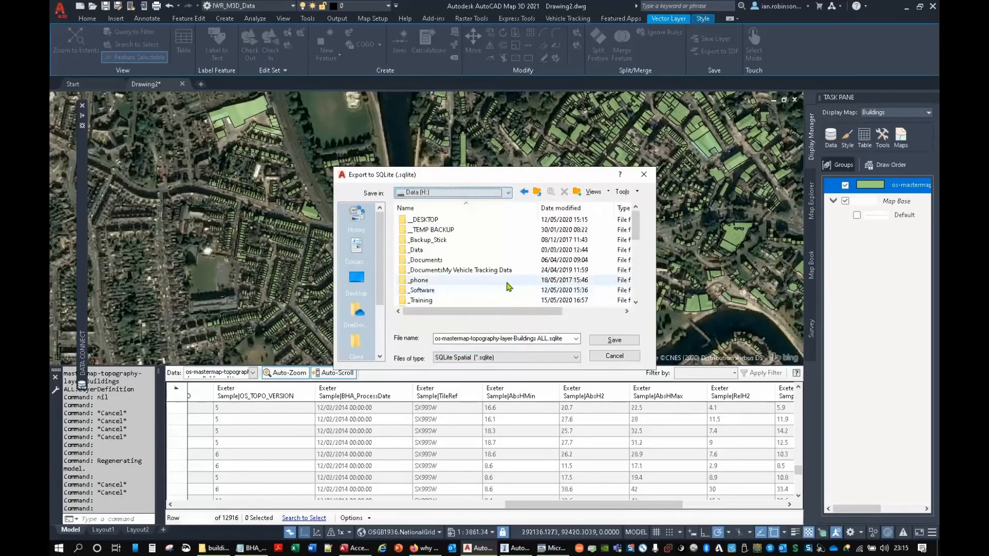
scroll(509, 287, "down", 2)
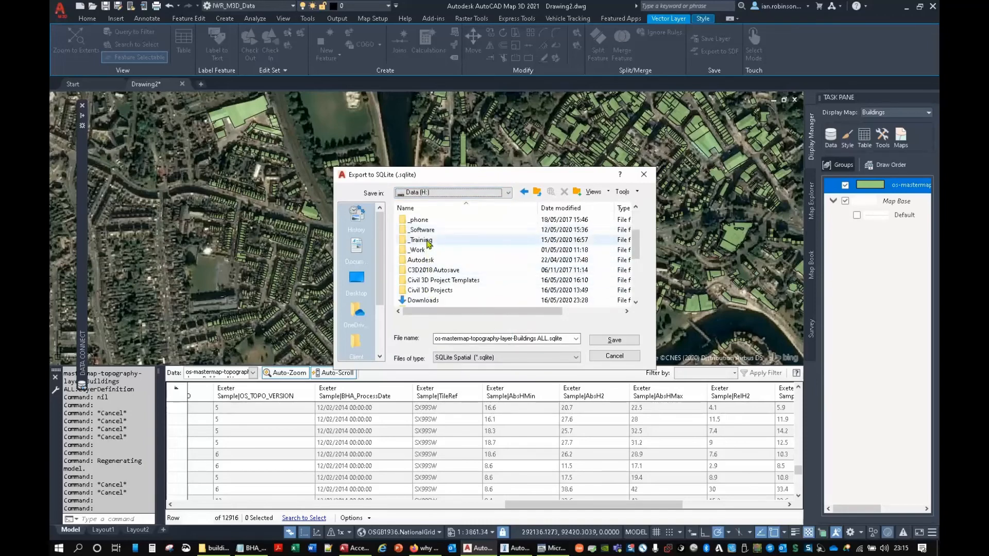
double_click(427, 249)
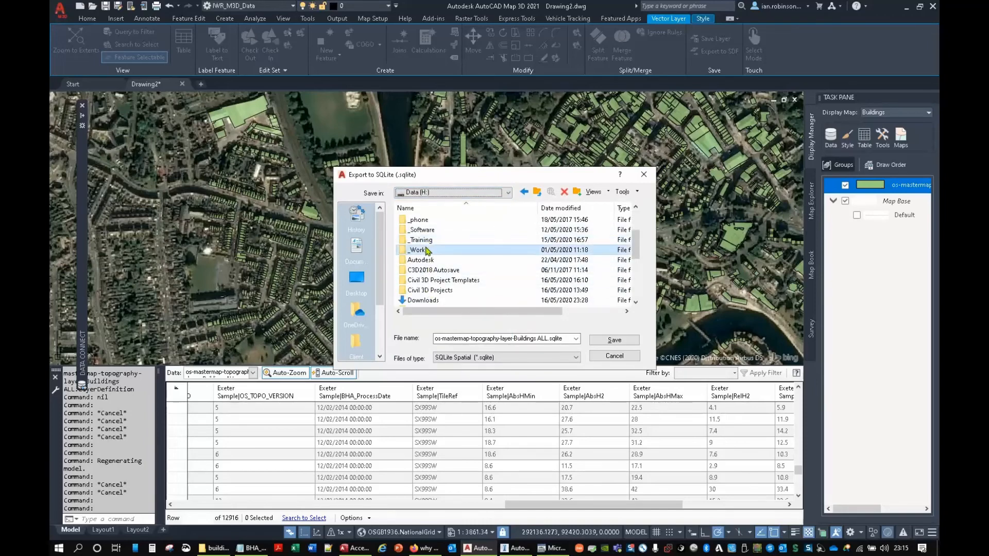
scroll(427, 260, "down", 3)
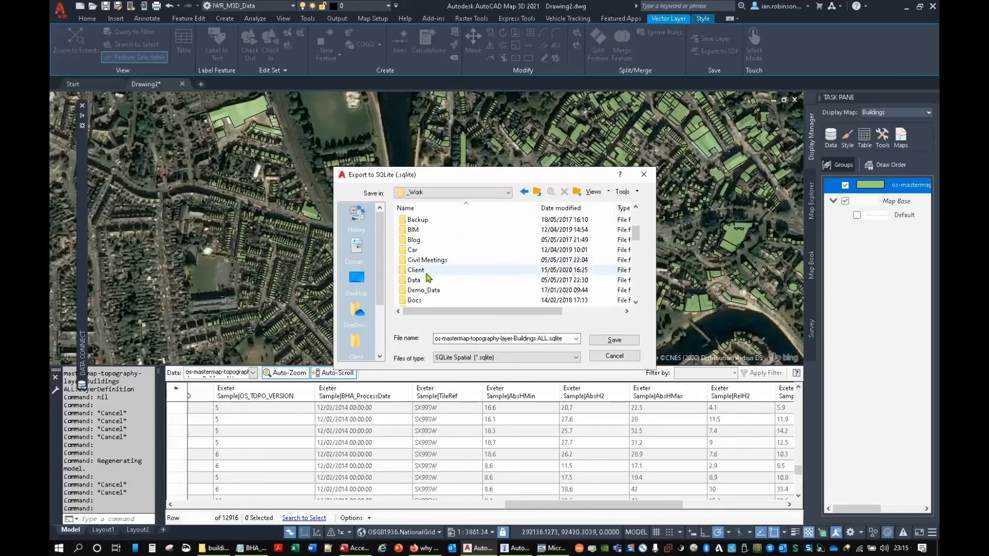
scroll(430, 278, "down", 3)
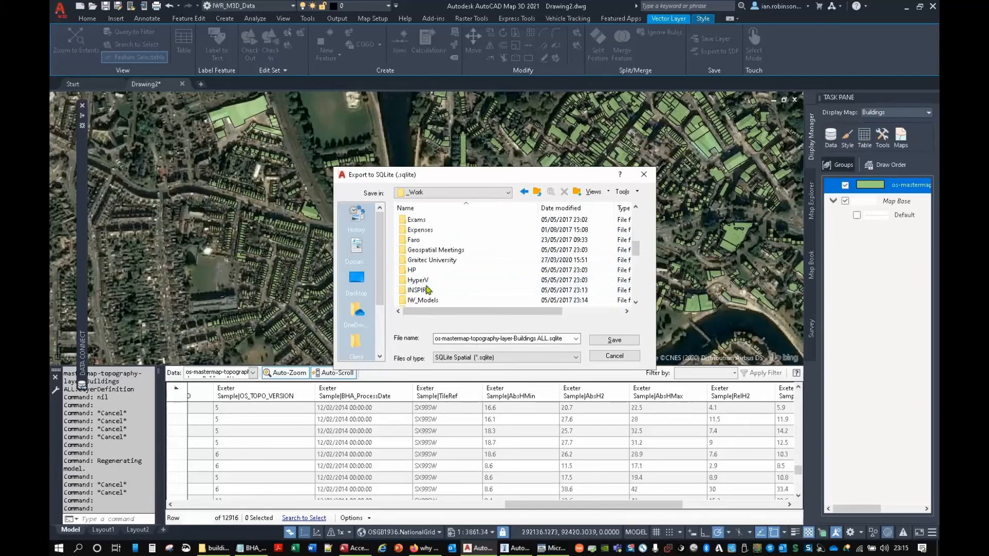
double_click(430, 259)
double_click(427, 230)
double_click(418, 220)
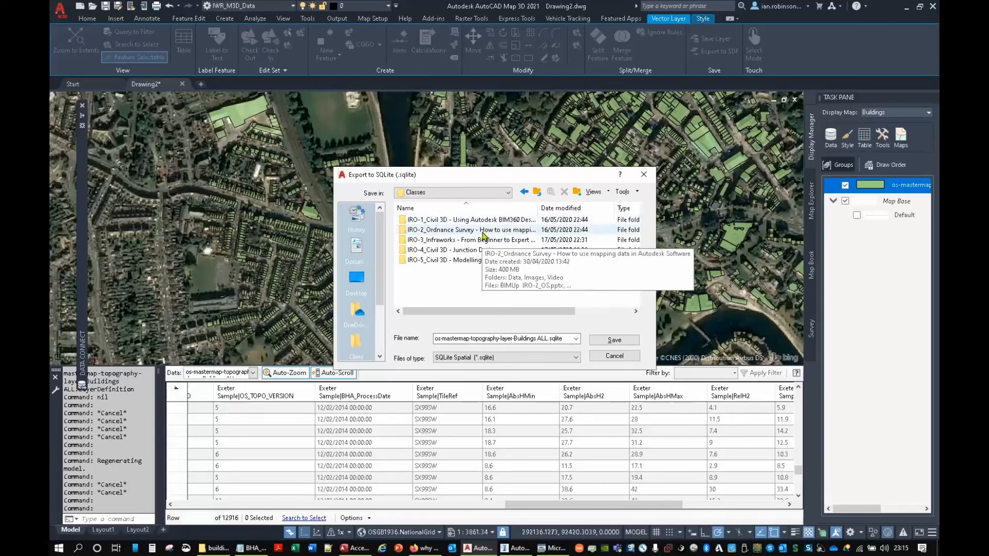
Save the export as os-mastermap-topography-layer-Buildings ALL.sqlite in the Data folder of IRO-2_Ordnance Survey.
left_click(482, 233)
left_click(477, 258)
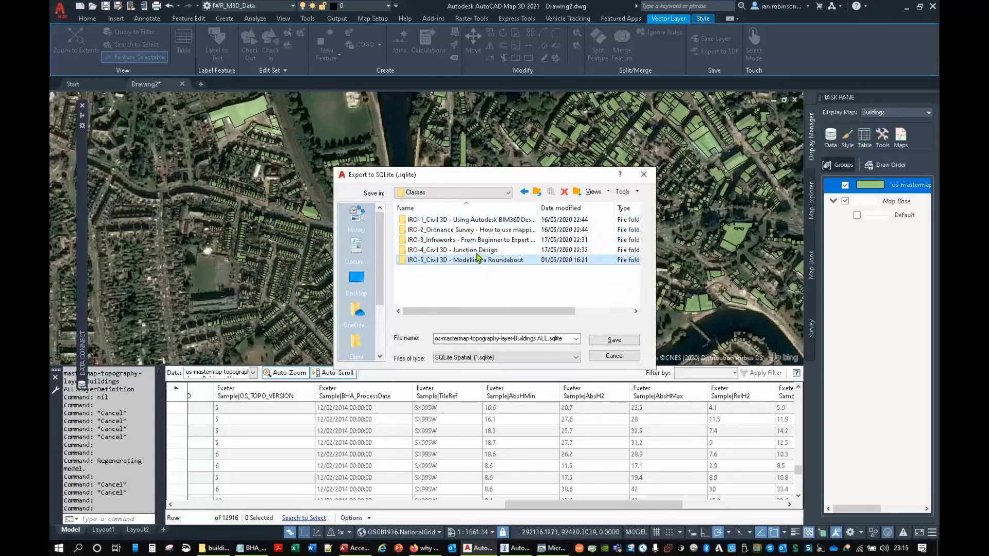
double_click(466, 229)
double_click(412, 219)
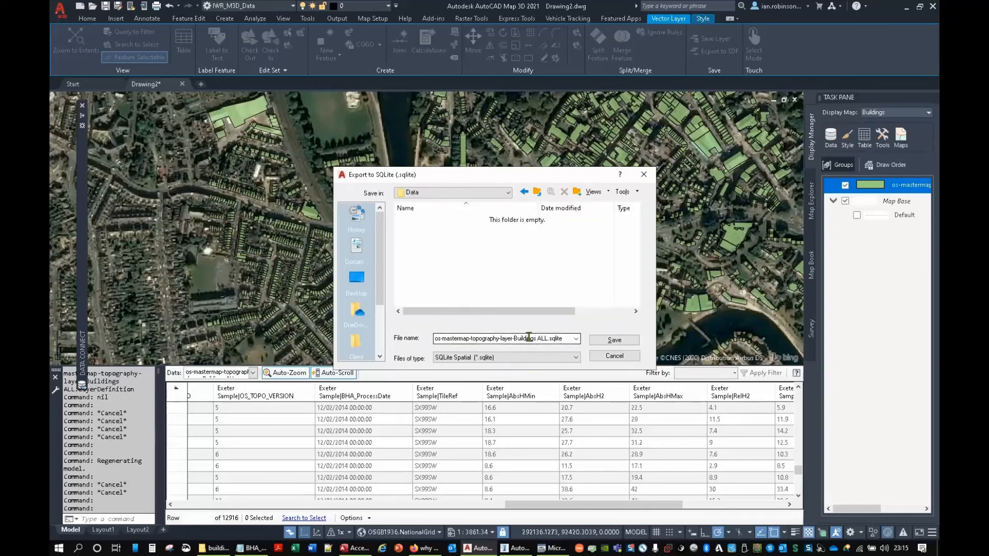
left_click(614, 340)
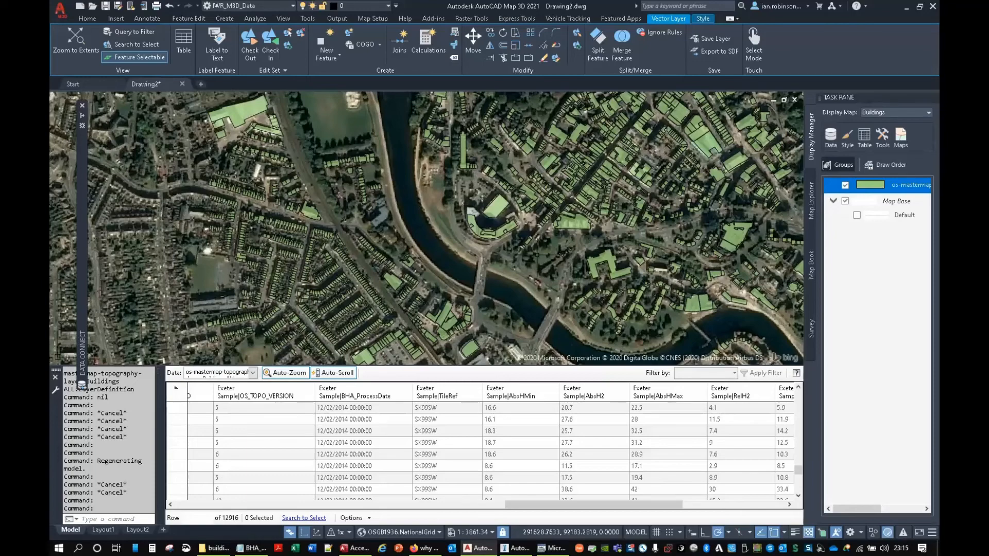
Switch to InfraWorks, clear away the Notepad and building-height-attribute_mar14 folder windows, and show the model's data sources.
left_click(905, 6)
left_click(643, 174)
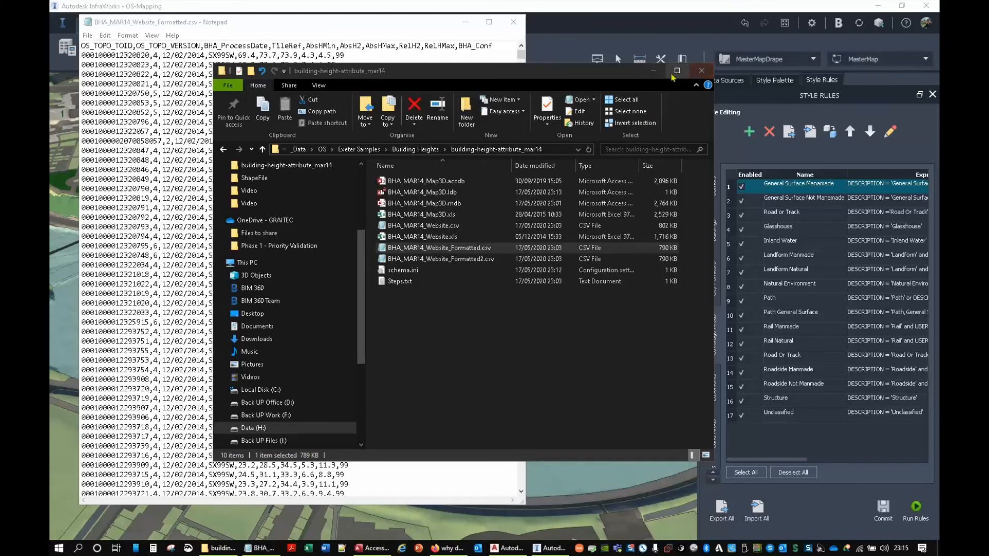
left_click(653, 71)
left_click(513, 21)
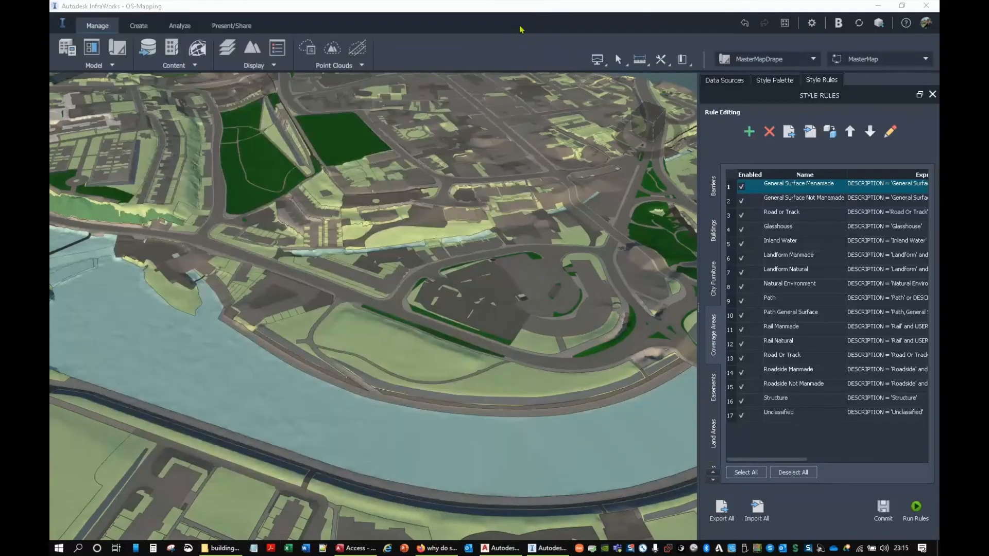
left_click(724, 81)
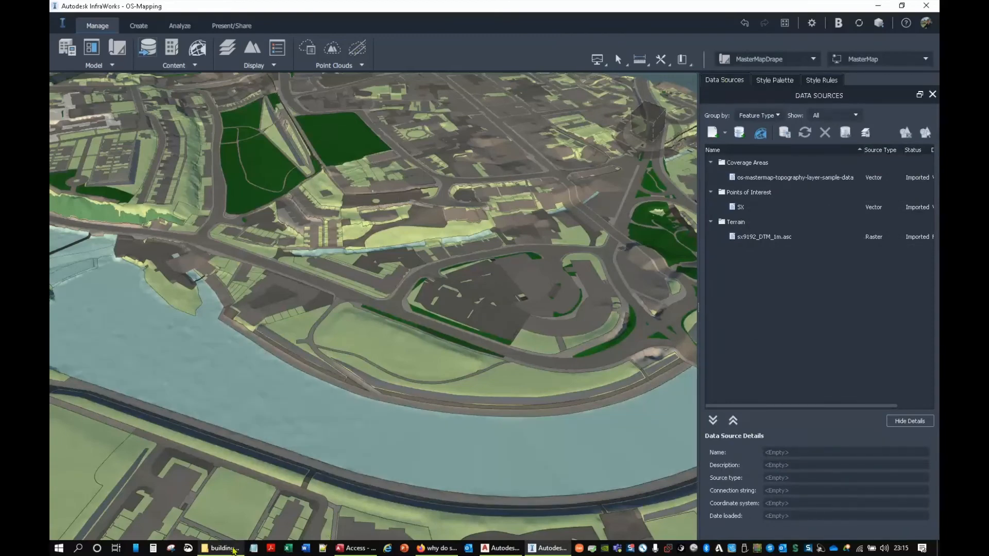
mouse_move(231, 552)
left_click(221, 502)
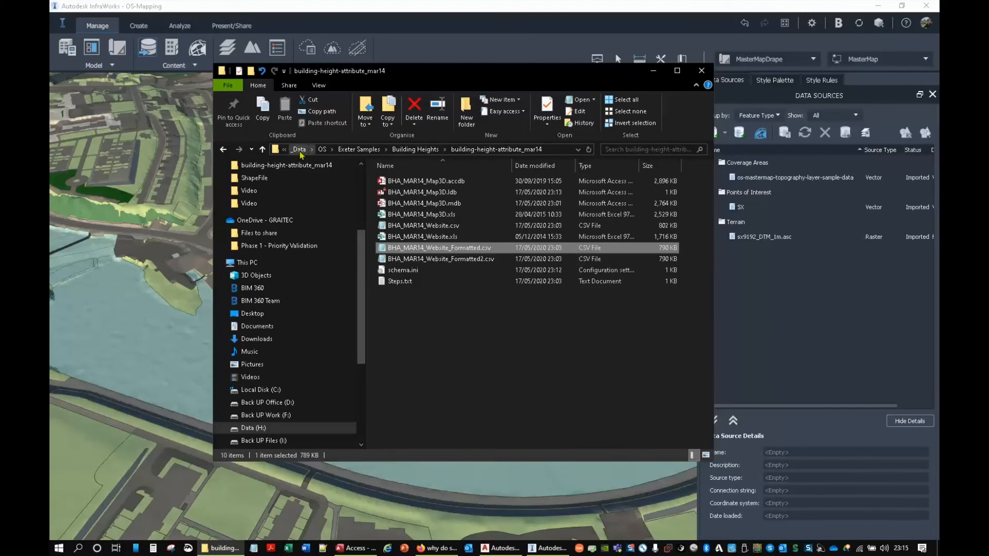
left_click(701, 71)
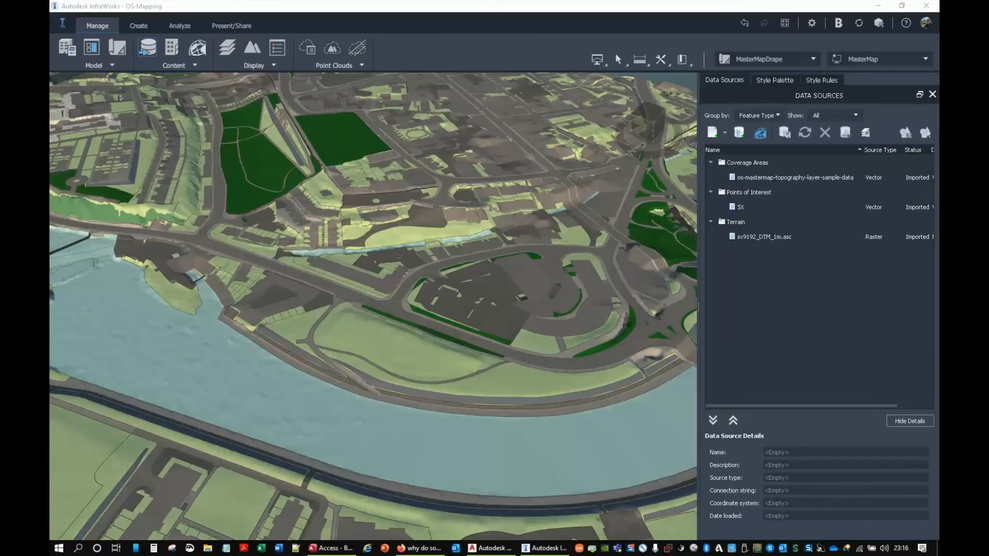
Add the os-mastermap-topography-layer-Buildings ALL SQLite file from the Data folder to the InfraWorks model as a data source.
left_click_drag(937, 203, 398, 117)
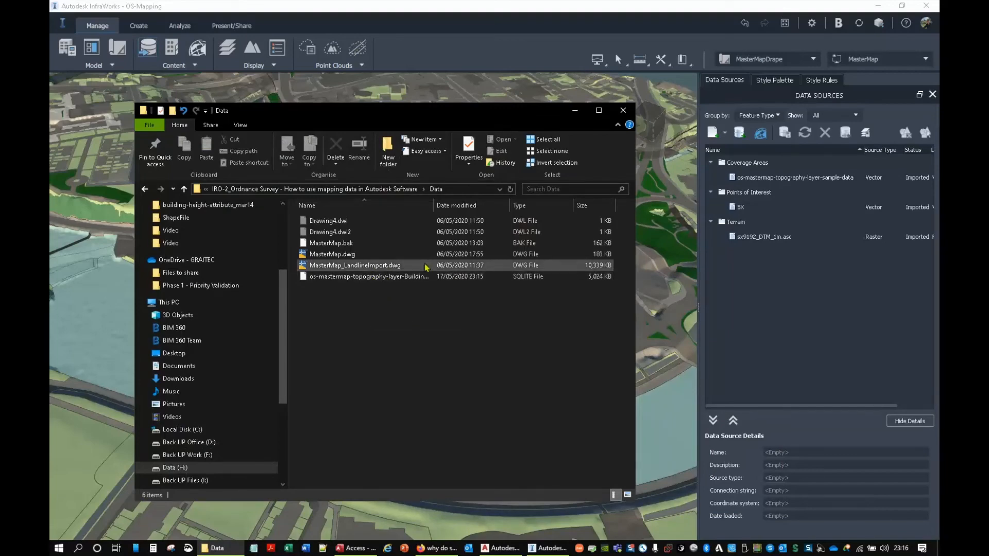
left_click_drag(434, 202, 482, 202)
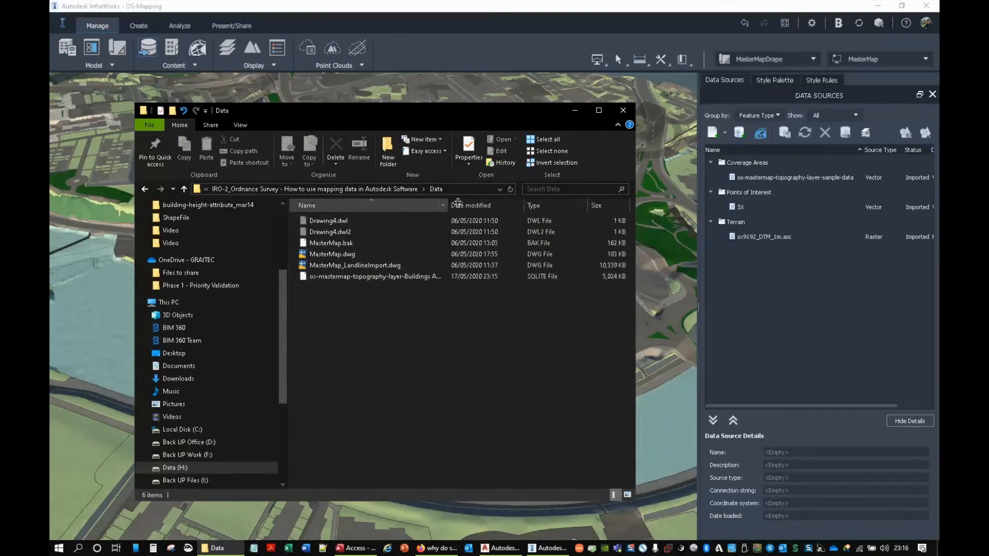
left_click_drag(424, 277, 116, 211)
Configure the Buildings ALL data source as type Buildings and map its roof height to Exeter Sample|RelH2.
double_click(754, 177)
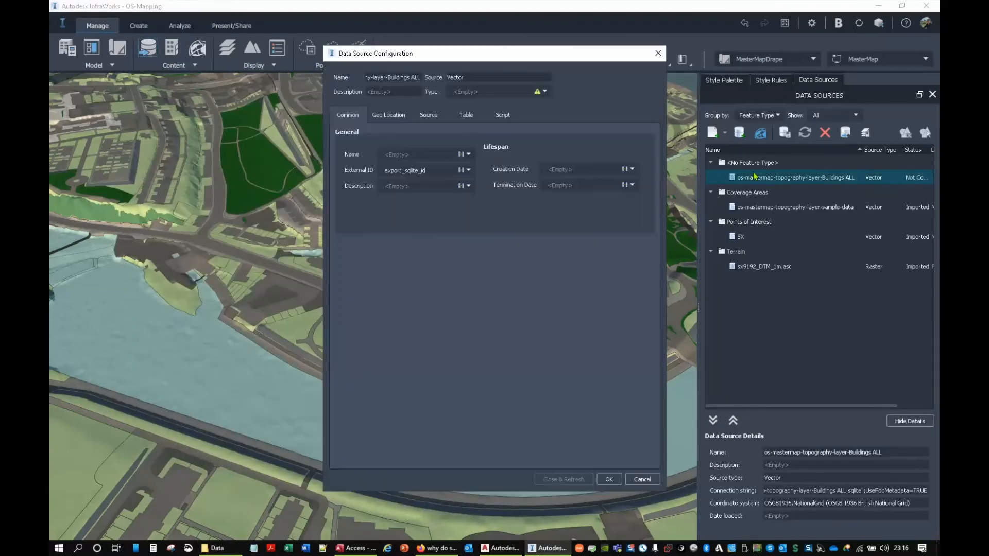
left_click(545, 91)
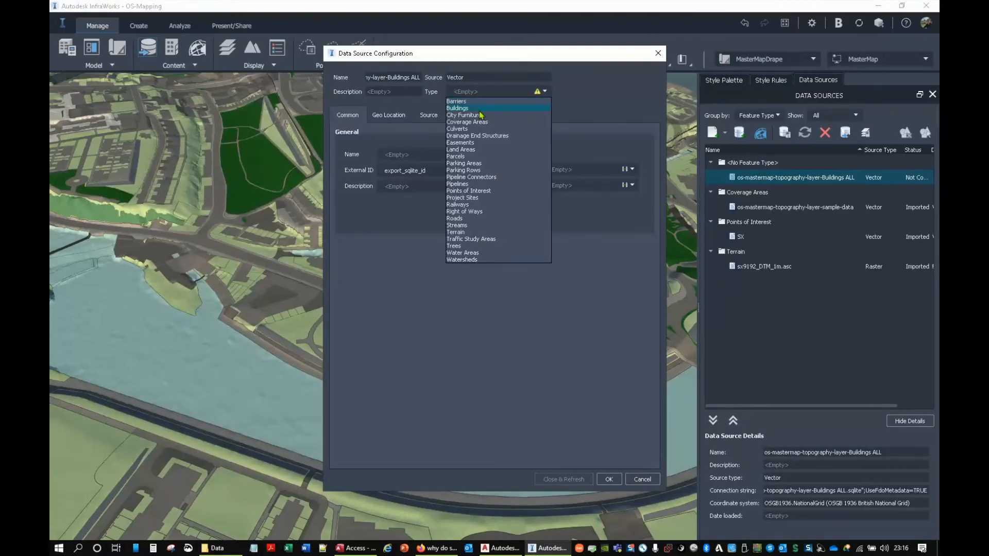
left_click(464, 109)
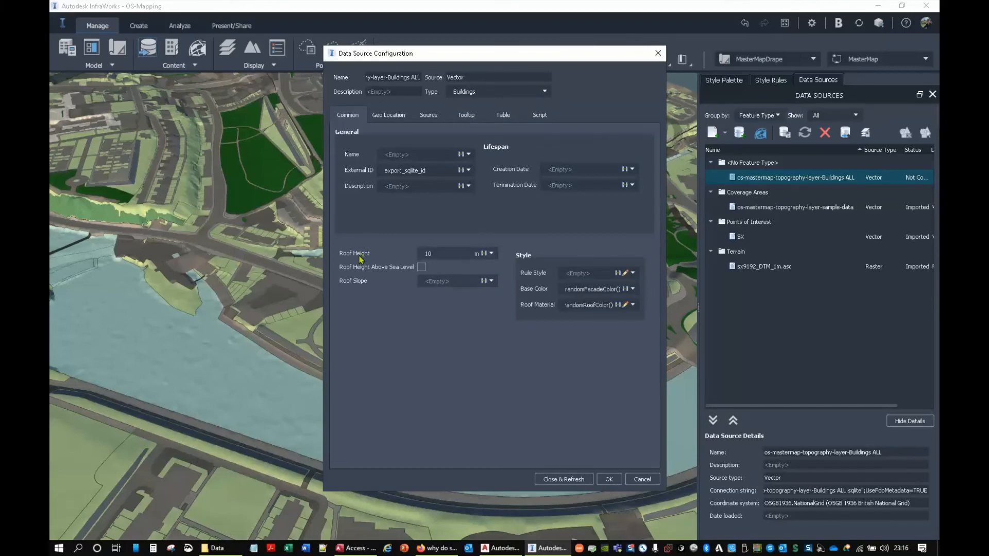
left_click(491, 253)
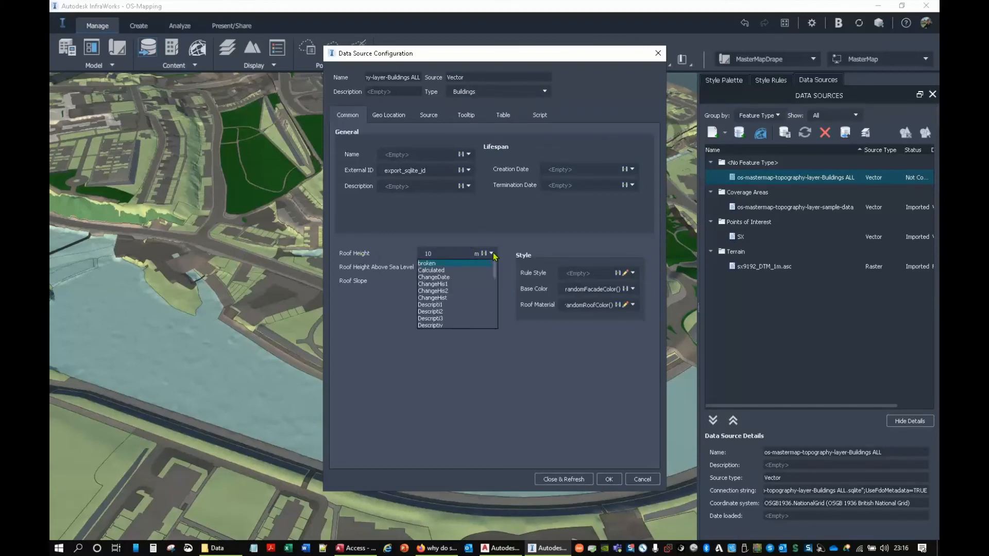
scroll(461, 298, "down", 2)
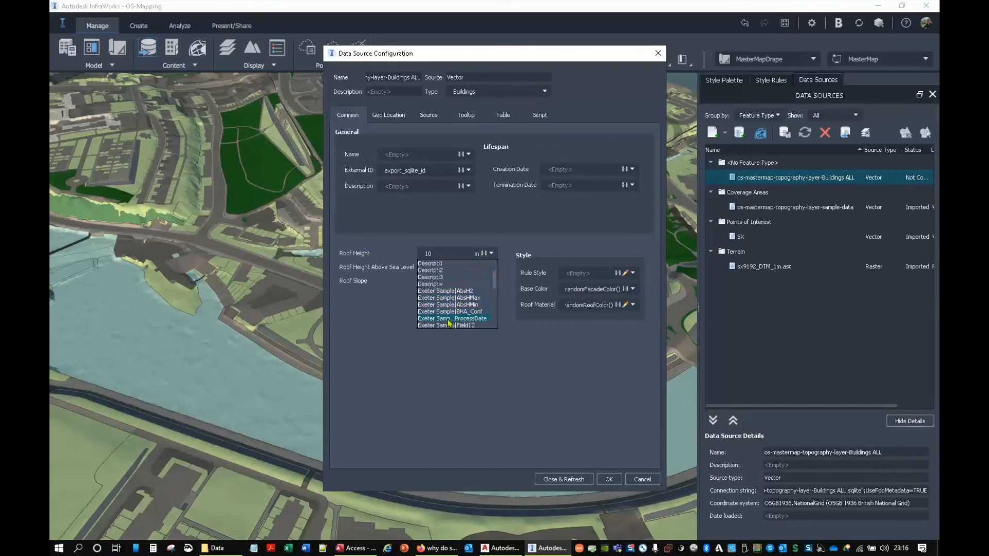
scroll(450, 324, "down", 1)
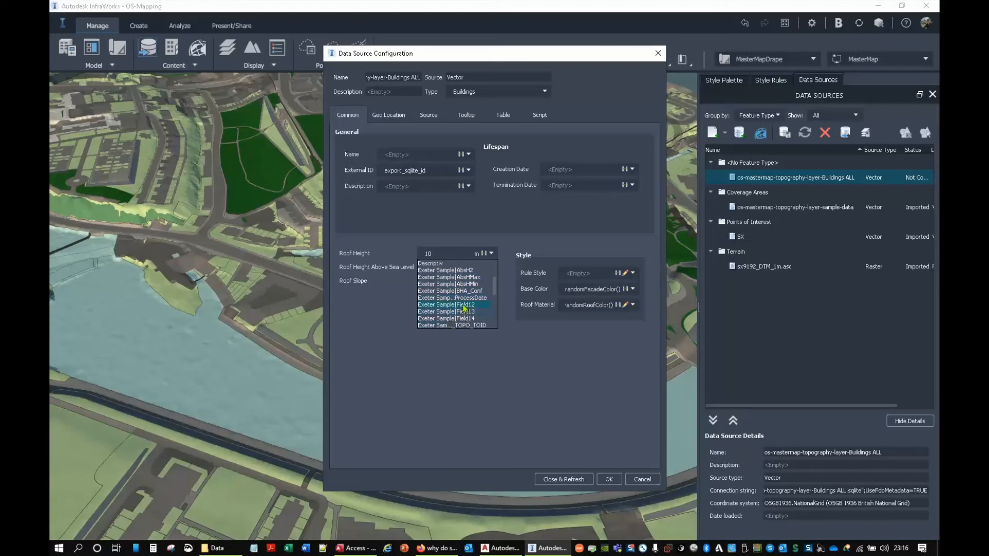
scroll(463, 308, "down", 1)
scroll(462, 317, "down", 2)
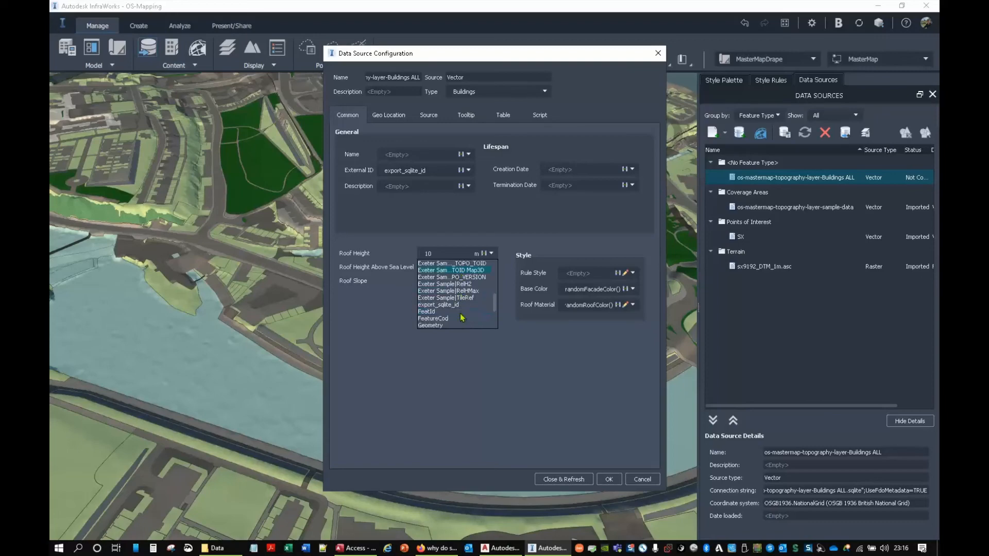
left_click(463, 284)
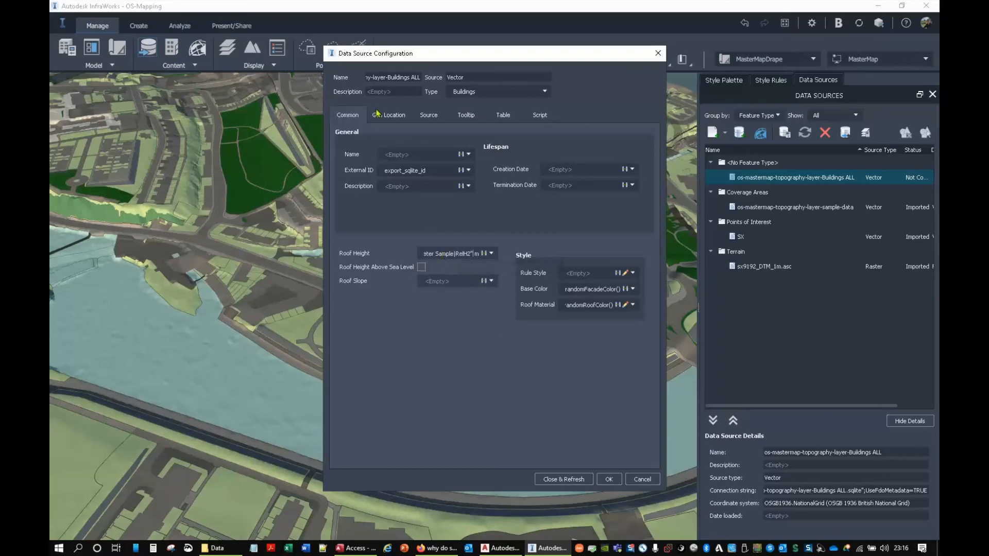
Set the building source to Drape and clip to the model extent, then close the configuration and refresh the model.
left_click(389, 119)
left_click(426, 115)
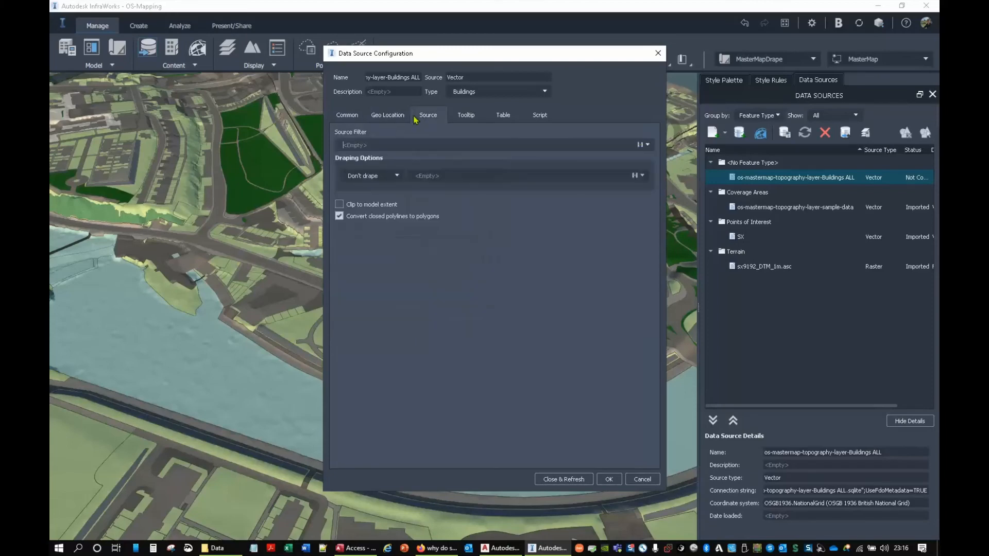
left_click(397, 176)
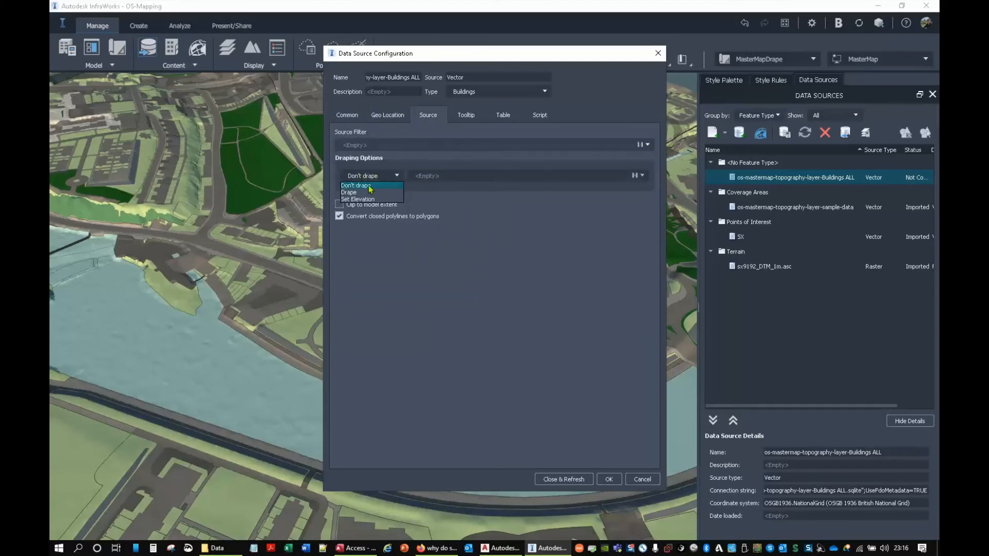
left_click(360, 192)
left_click(340, 204)
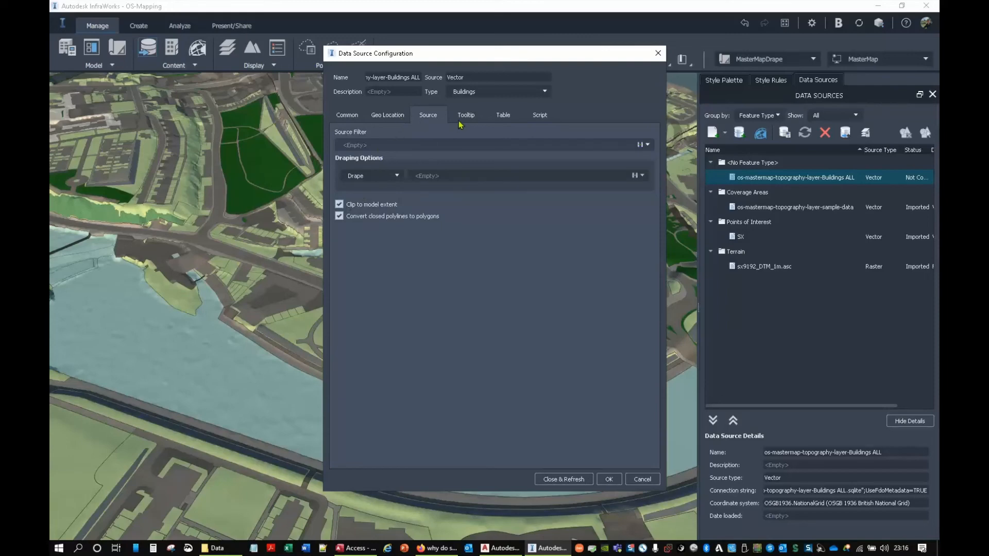
left_click(389, 118)
left_click(350, 119)
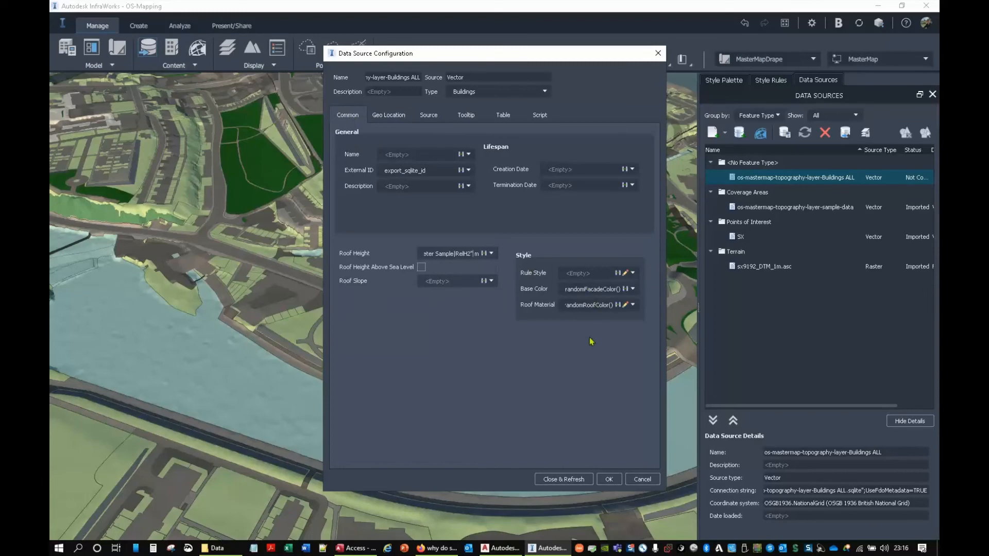
left_click(564, 480)
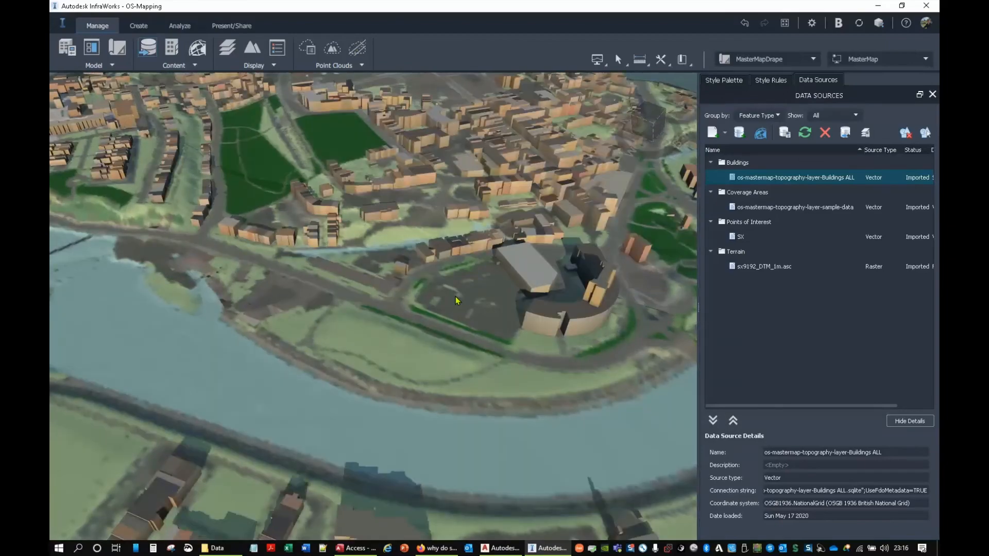
View the curved riverside building at a low angle and select all features of the Buildings ALL data source.
left_click_drag(512, 385, 400, 326)
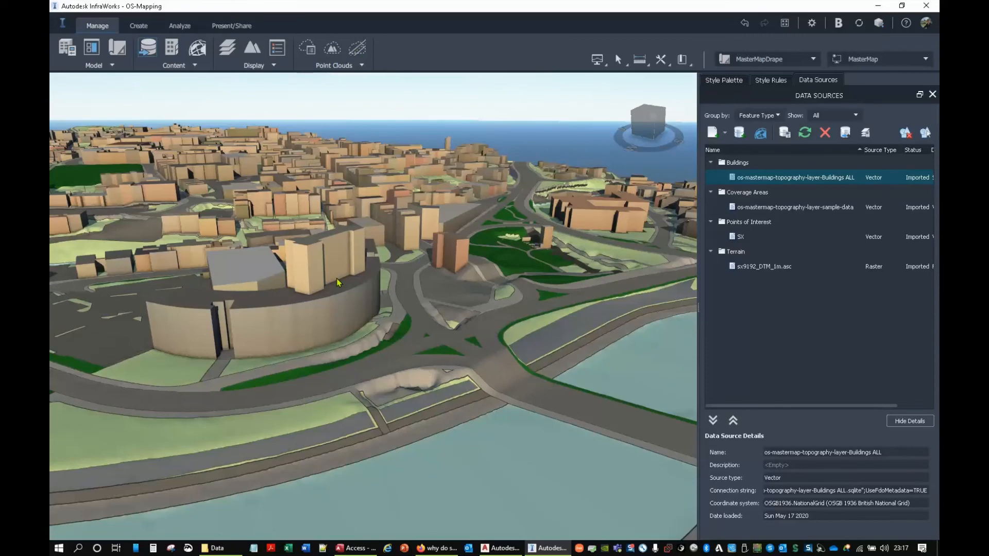
right_click(755, 179)
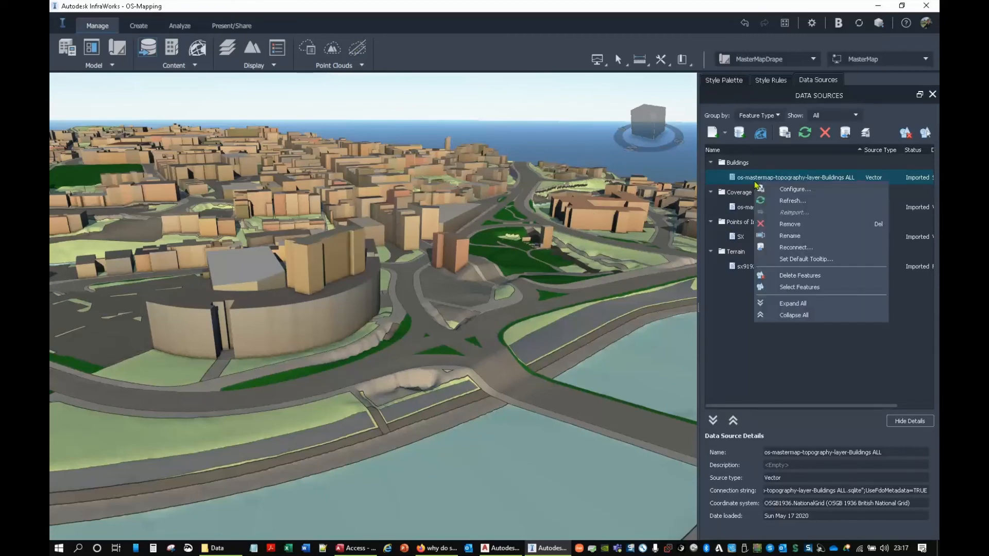
left_click(782, 286)
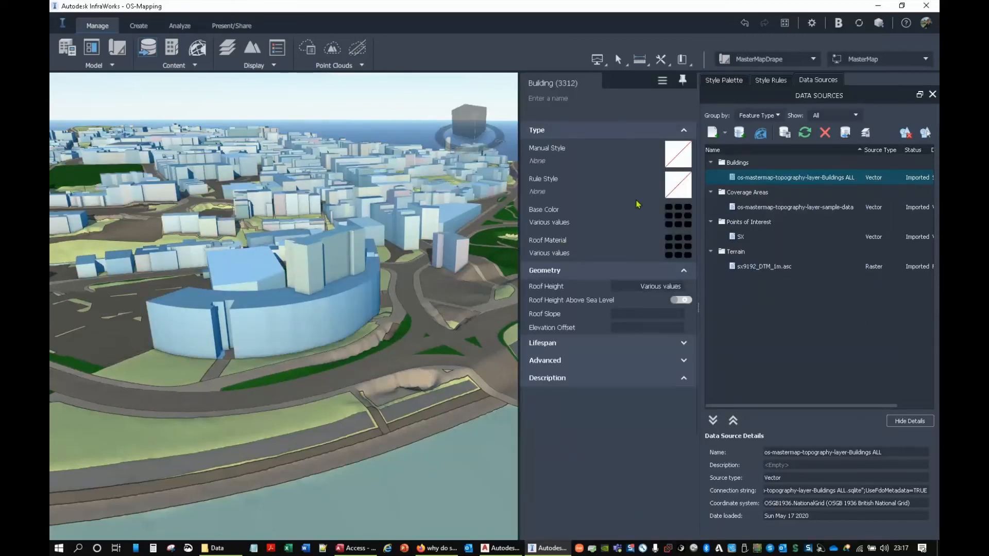
Set the selected buildings' base color to white and their roof material to None, deselect them, and dismiss the Model Properties dialog.
left_click(677, 184)
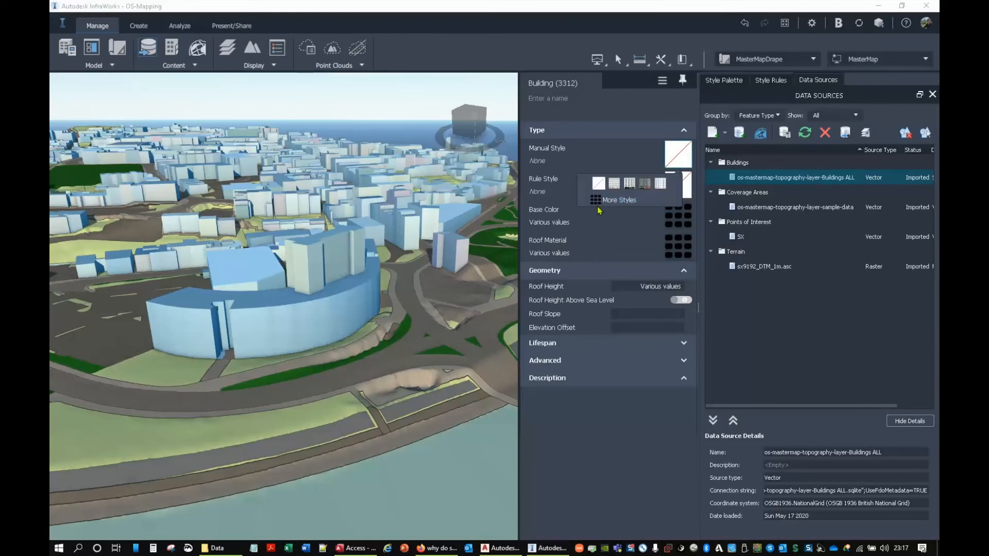
left_click(678, 225)
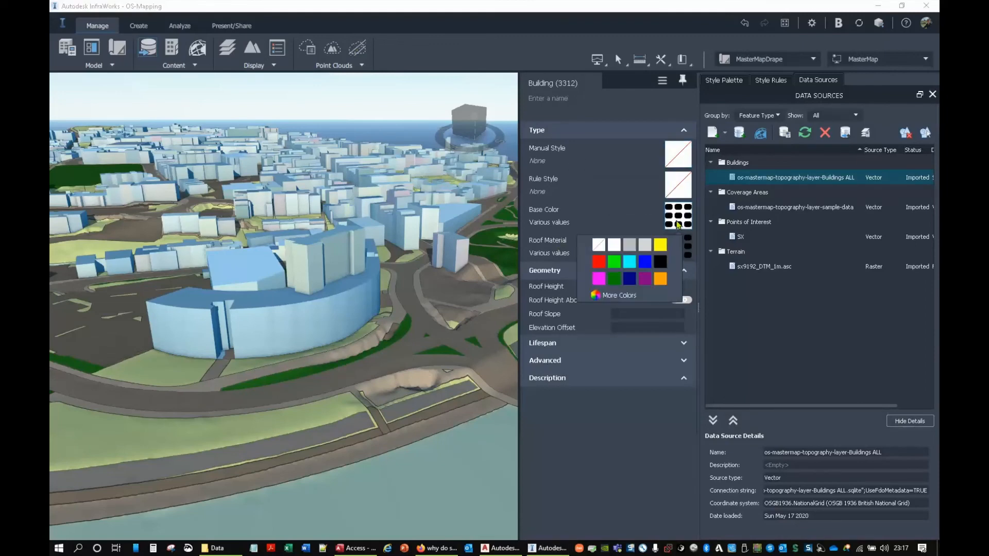
left_click(610, 251)
left_click(665, 255)
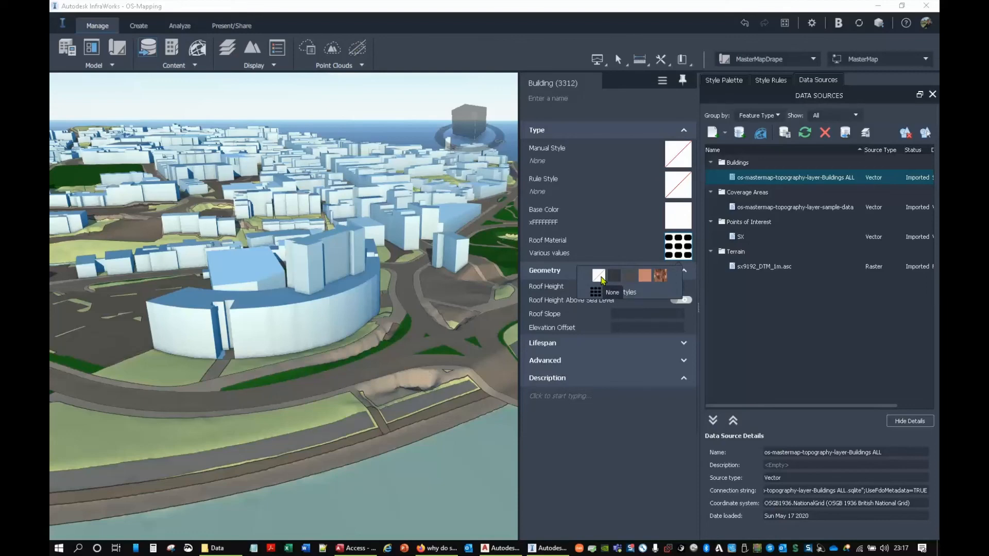
left_click(601, 277)
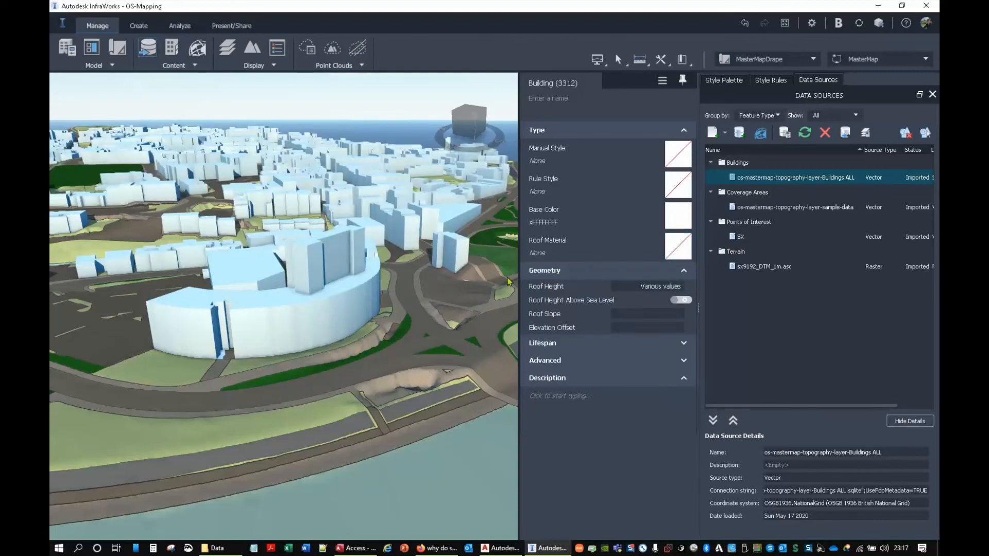
left_click(429, 383)
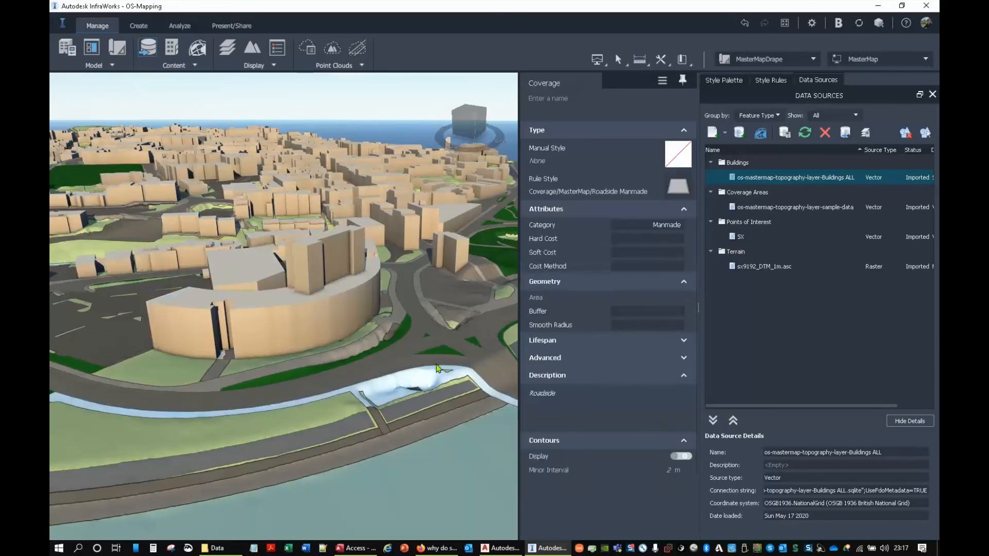
key("Escape")
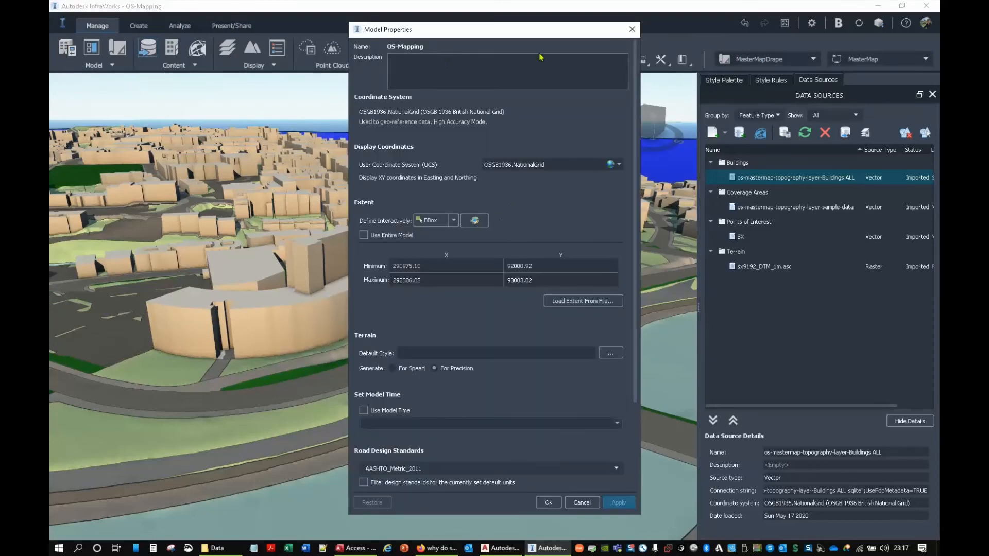
left_click(630, 29)
In the Model Explorer, set the Buildings layer's highlighting color to white (#ffffff) and turn its highlight on.
left_click(92, 48)
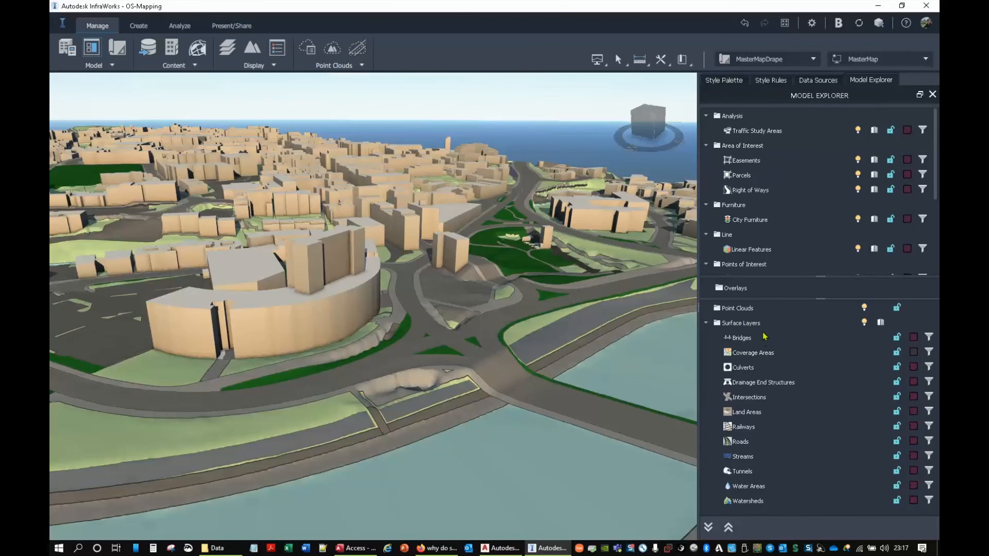
scroll(776, 248, "down", 2)
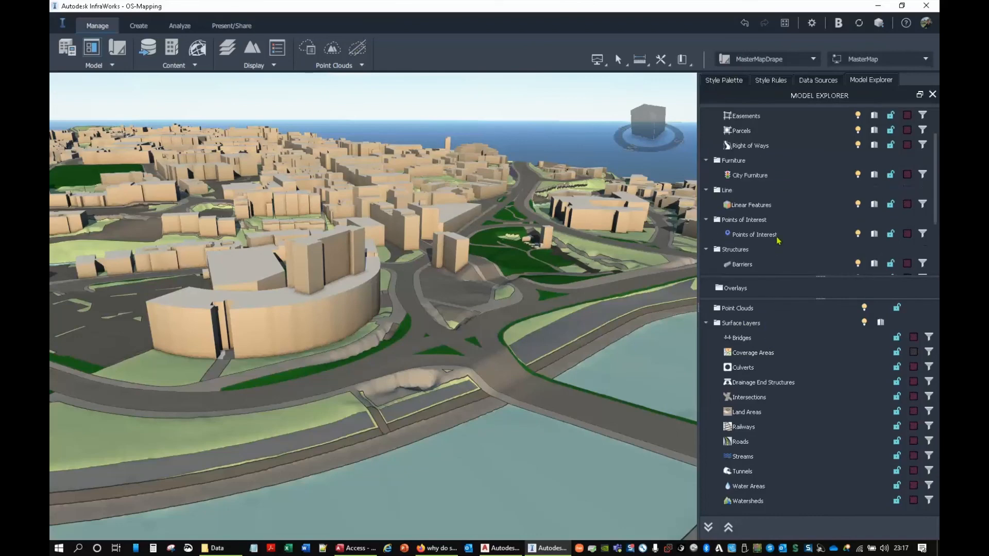
left_click(743, 236)
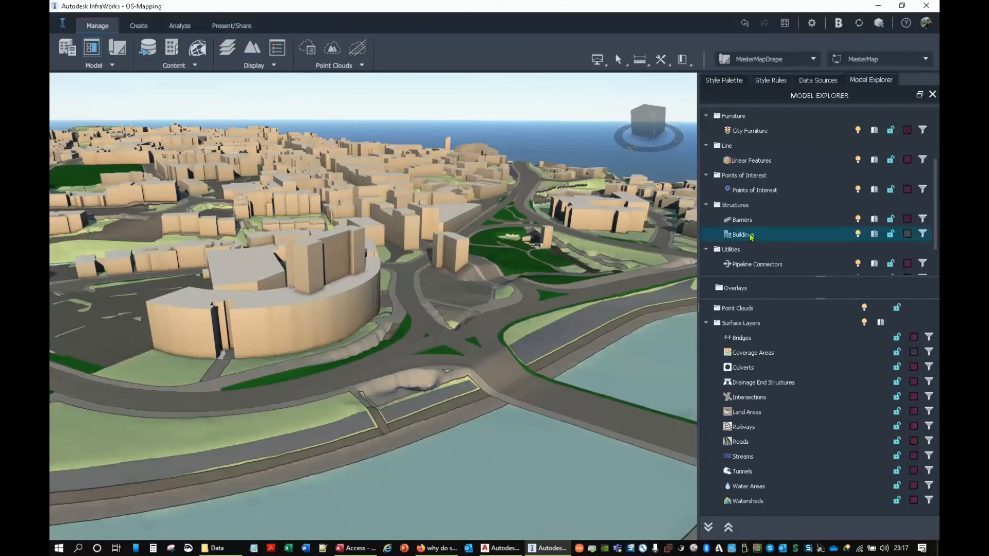
right_click(909, 237)
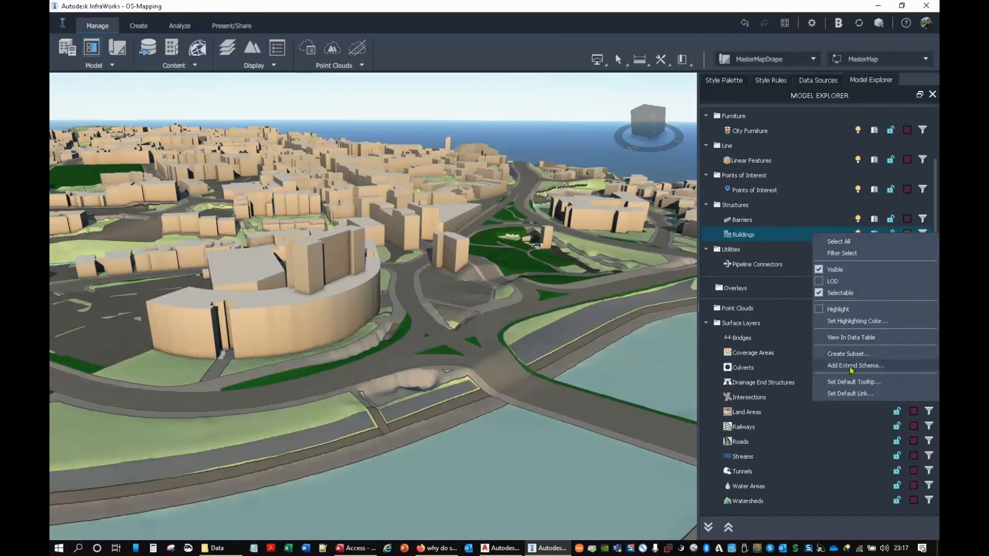
left_click(838, 309)
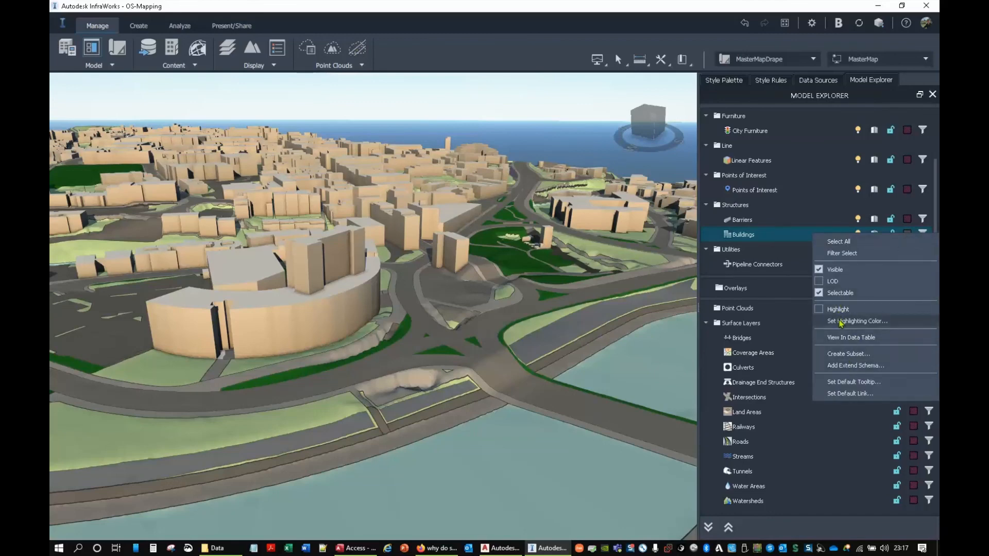
left_click(840, 321)
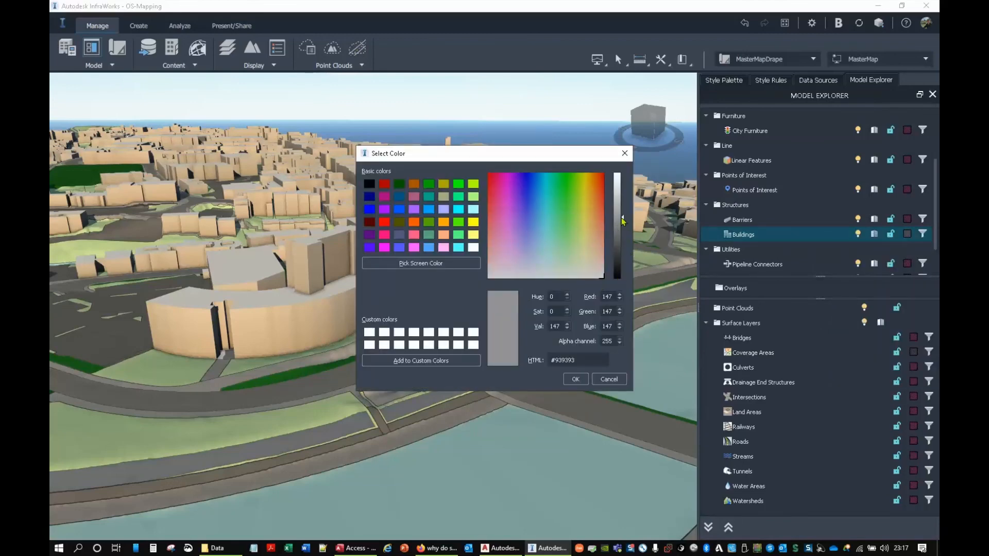
left_click_drag(623, 219, 621, 174)
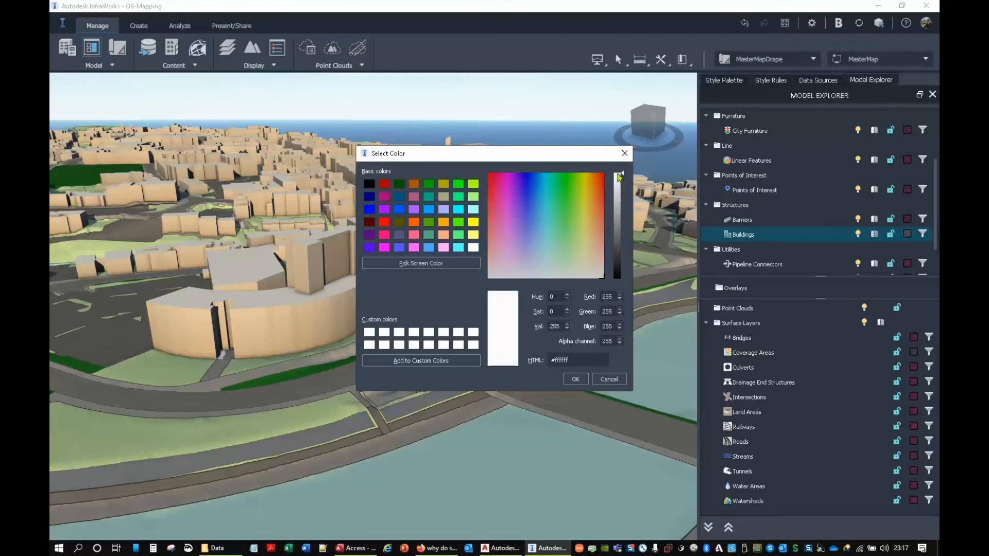
left_click(575, 379)
left_click(907, 235)
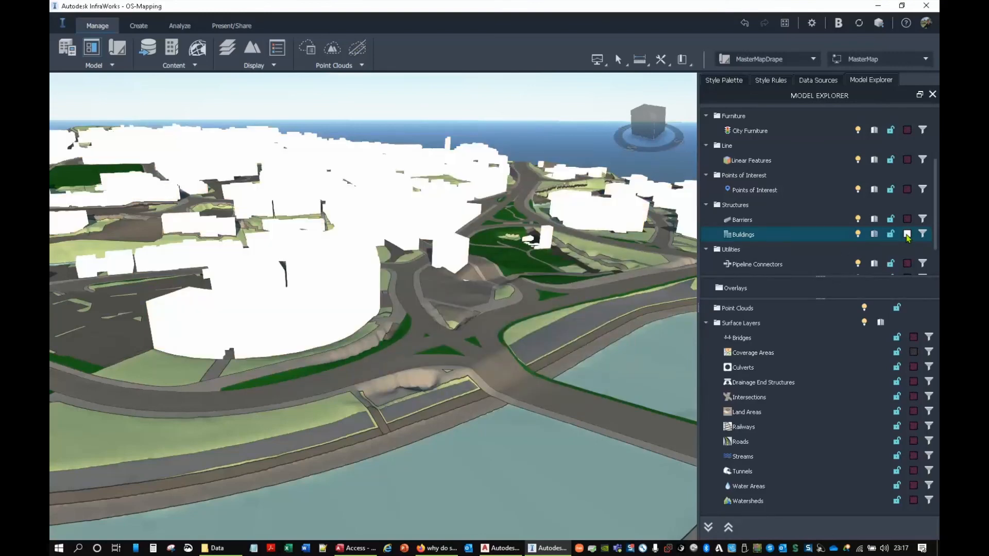
left_click(907, 235)
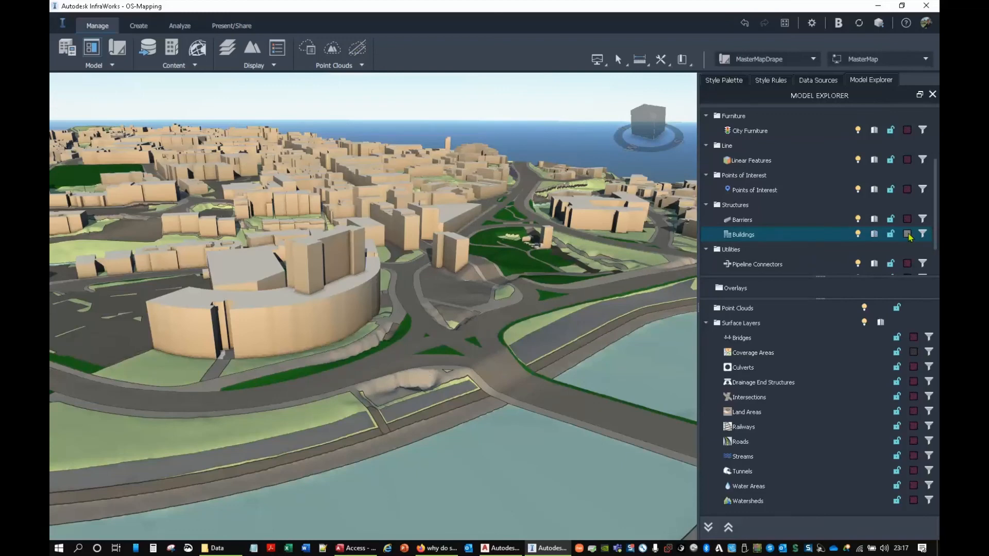
left_click(908, 234)
Change the Buildings layer's highlighting color to mid grey #8d8d8d and toggle the highlight to refresh it.
right_click(909, 236)
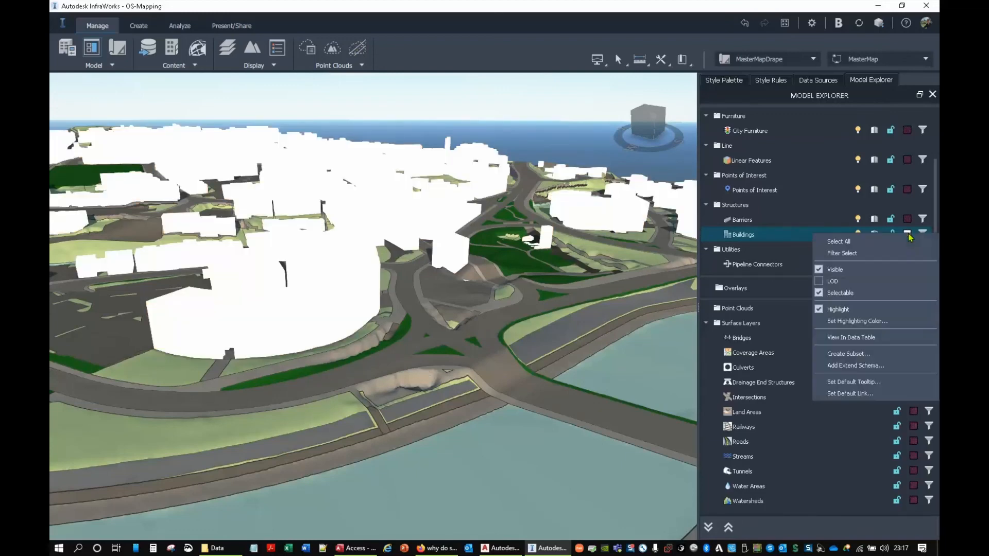
left_click(850, 321)
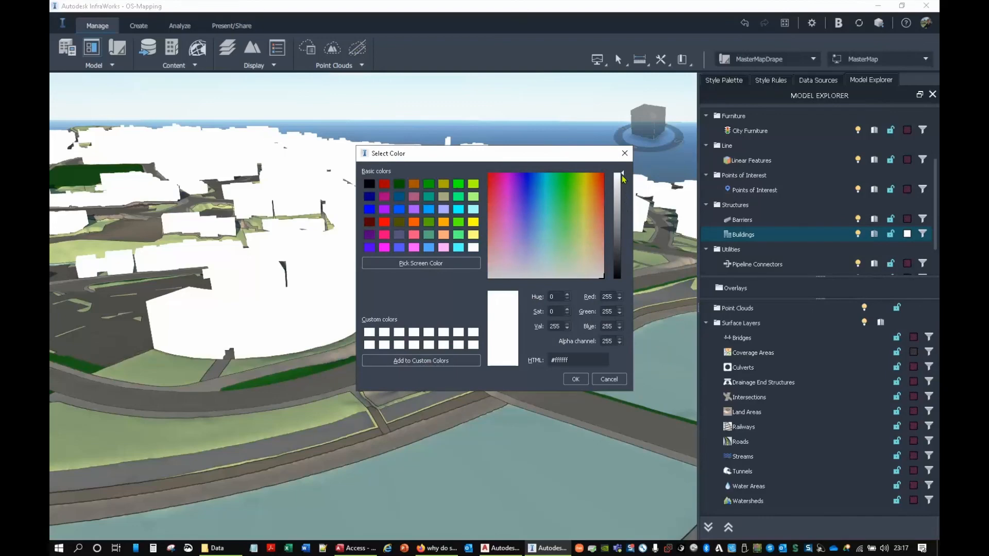
left_click_drag(623, 175, 623, 220)
left_click(575, 379)
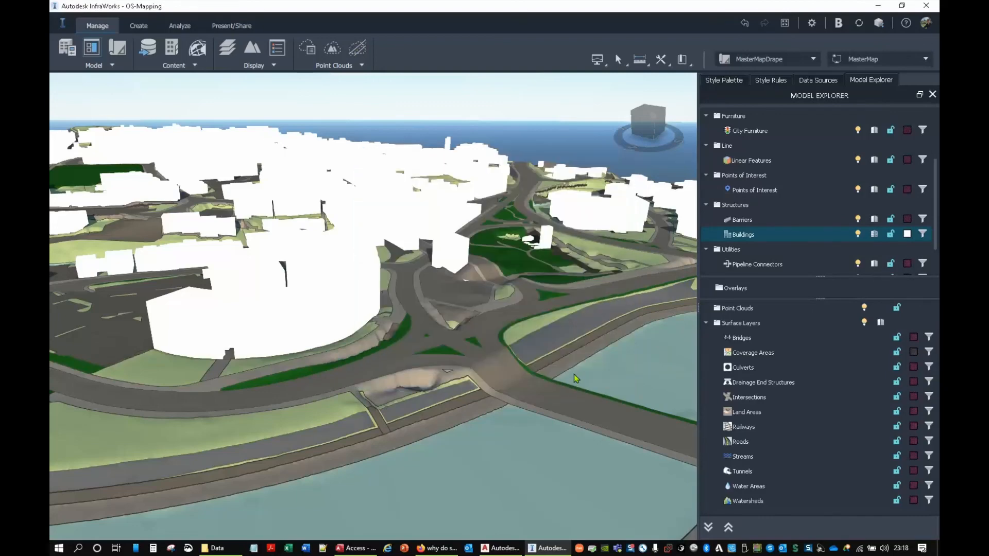
left_click(908, 236)
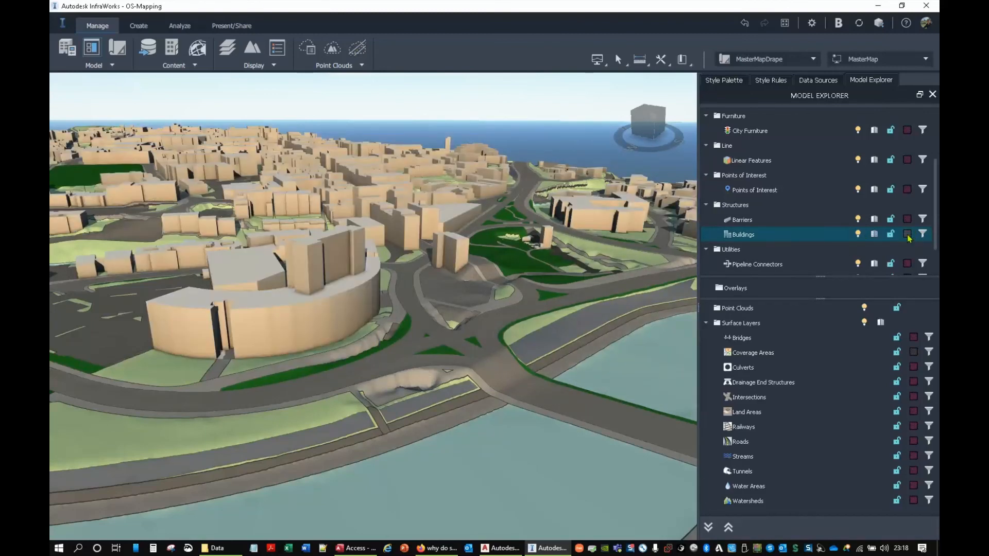
Darken the Buildings layer's highlighting color to grey #5e5e5e.
right_click(908, 236)
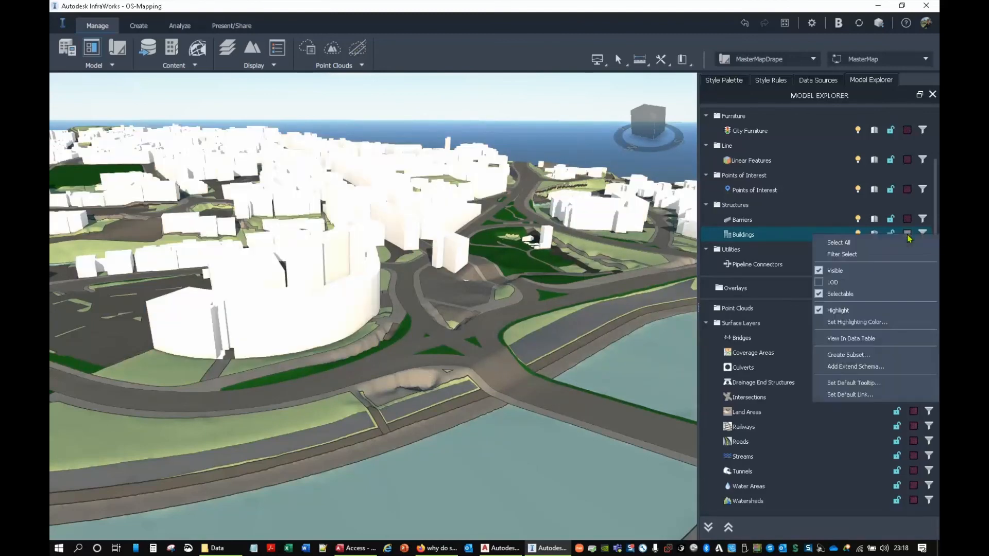
left_click(857, 322)
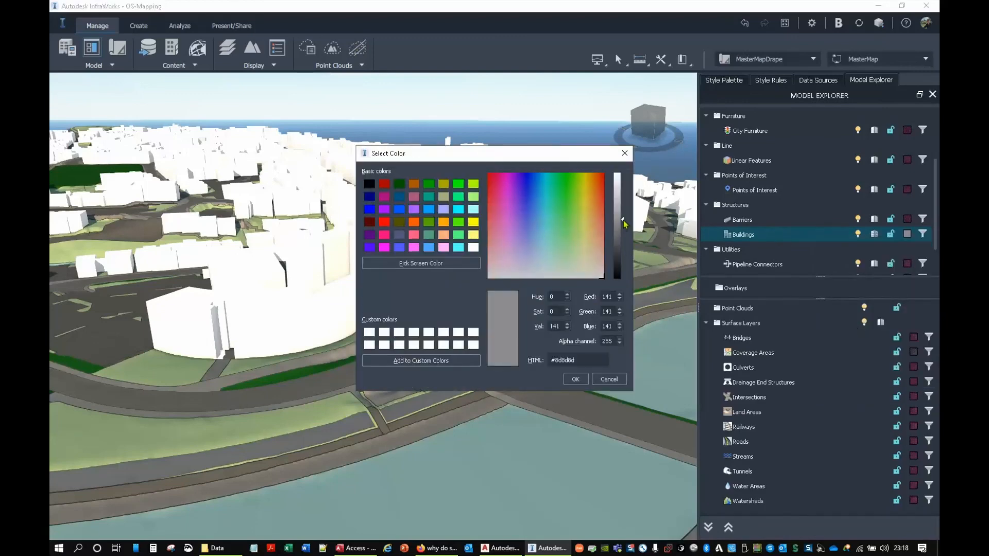
left_click_drag(624, 224, 624, 237)
left_click(575, 379)
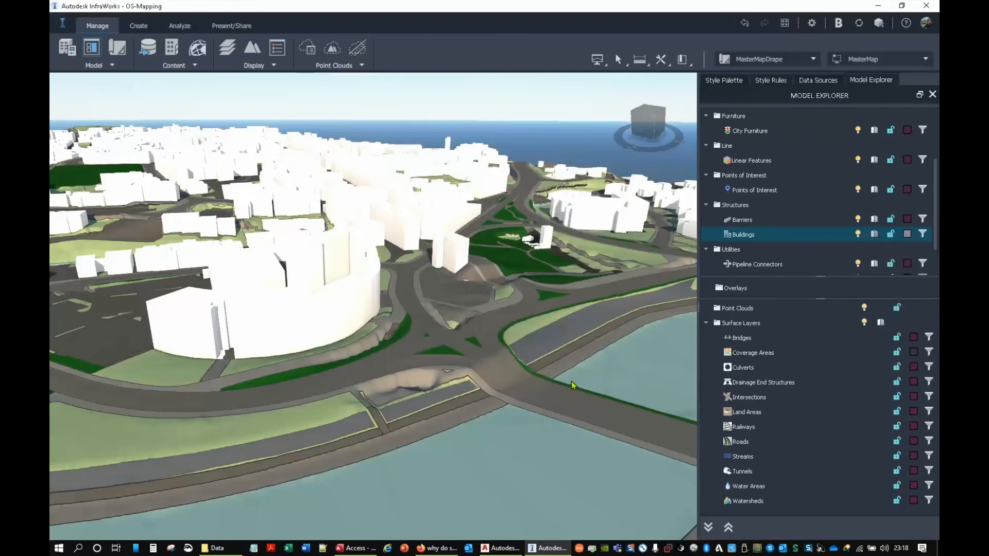
Check the highlighted buildings from across the river, then review the Buildings layer's highlighting color and accept it.
left_click_drag(475, 362, 351, 345)
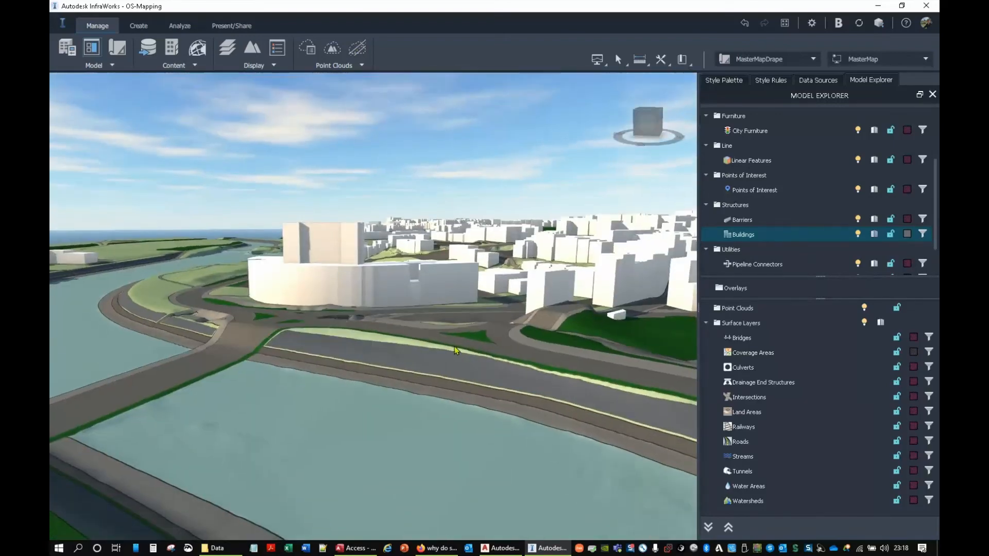
scroll(455, 350, "down", 3)
middle_click_drag(344, 347, 496, 332)
left_click_drag(412, 377, 618, 371)
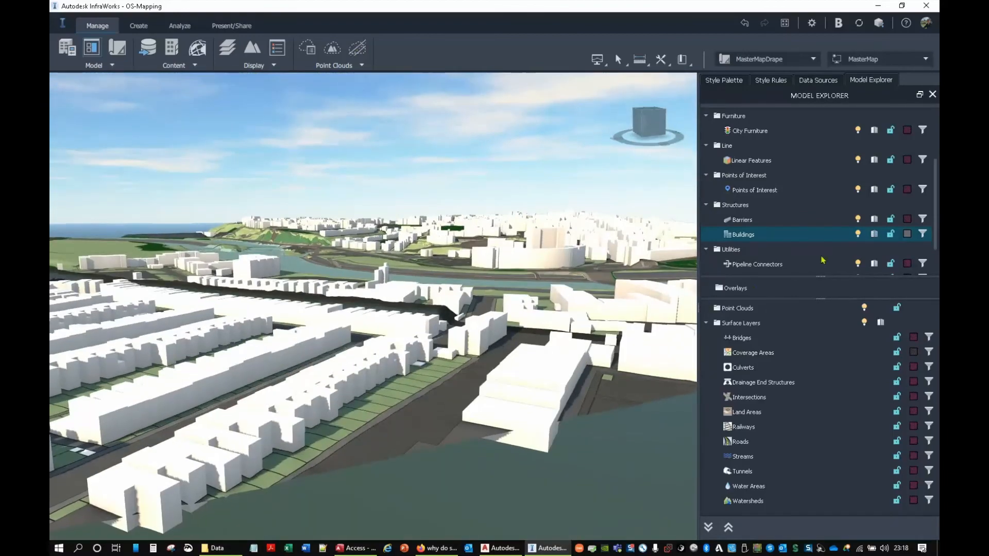
right_click(845, 237)
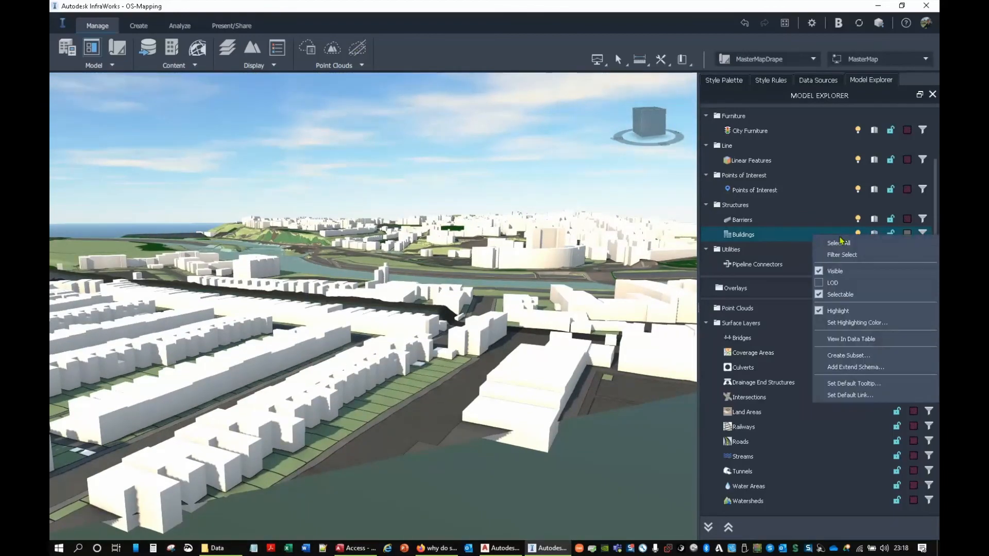
left_click(841, 323)
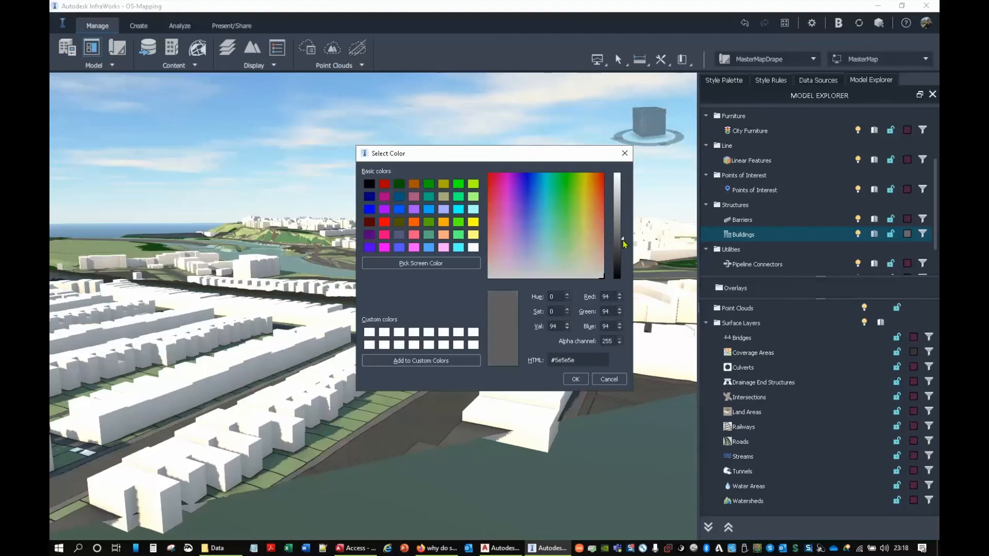
left_click(575, 379)
Close the Model Explorer and view the curved riverside building with the city behind it.
middle_click_drag(472, 355, 419, 424)
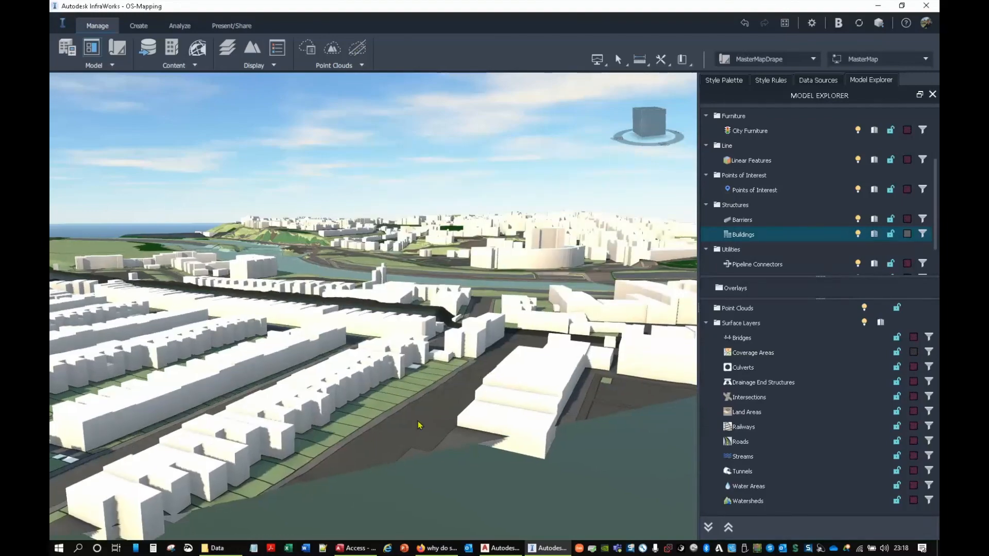
middle_click_drag(503, 296, 419, 423)
left_click_drag(419, 423, 386, 412)
left_click(931, 96)
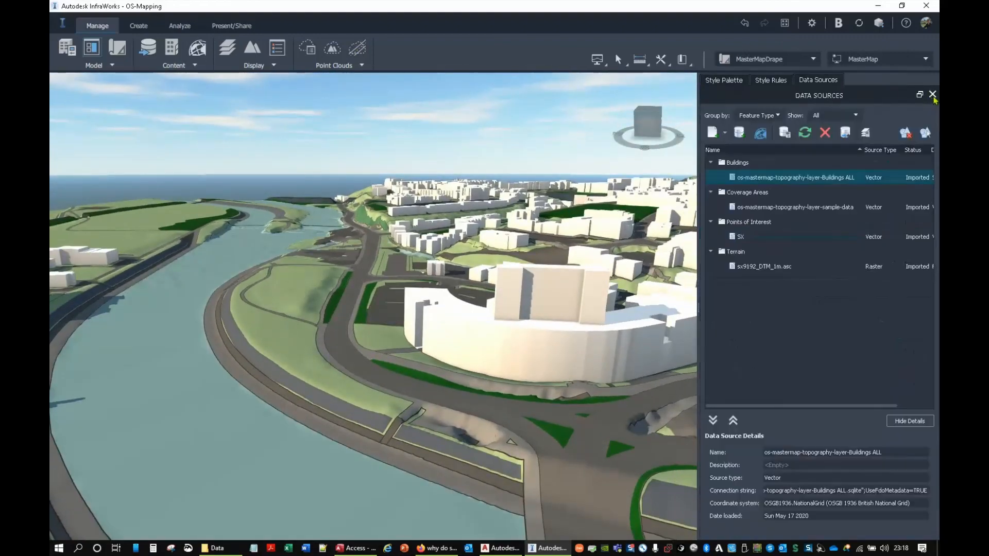
middle_click_drag(427, 301, 235, 216)
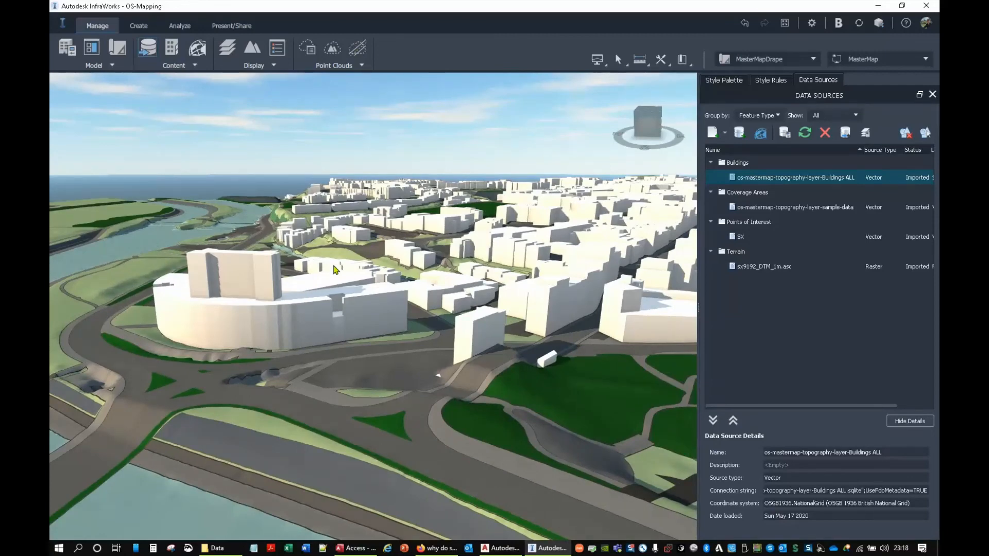
scroll(334, 268, "down", 5)
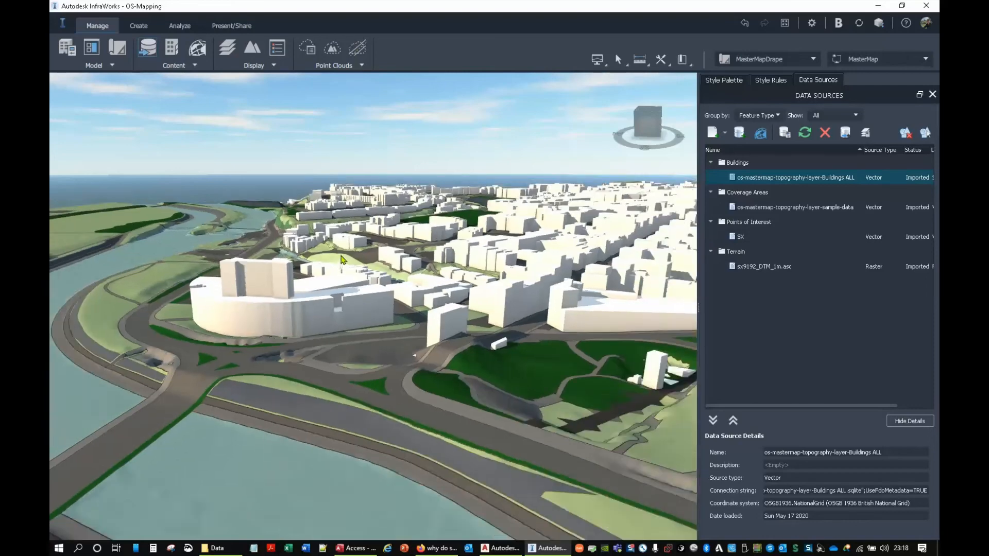